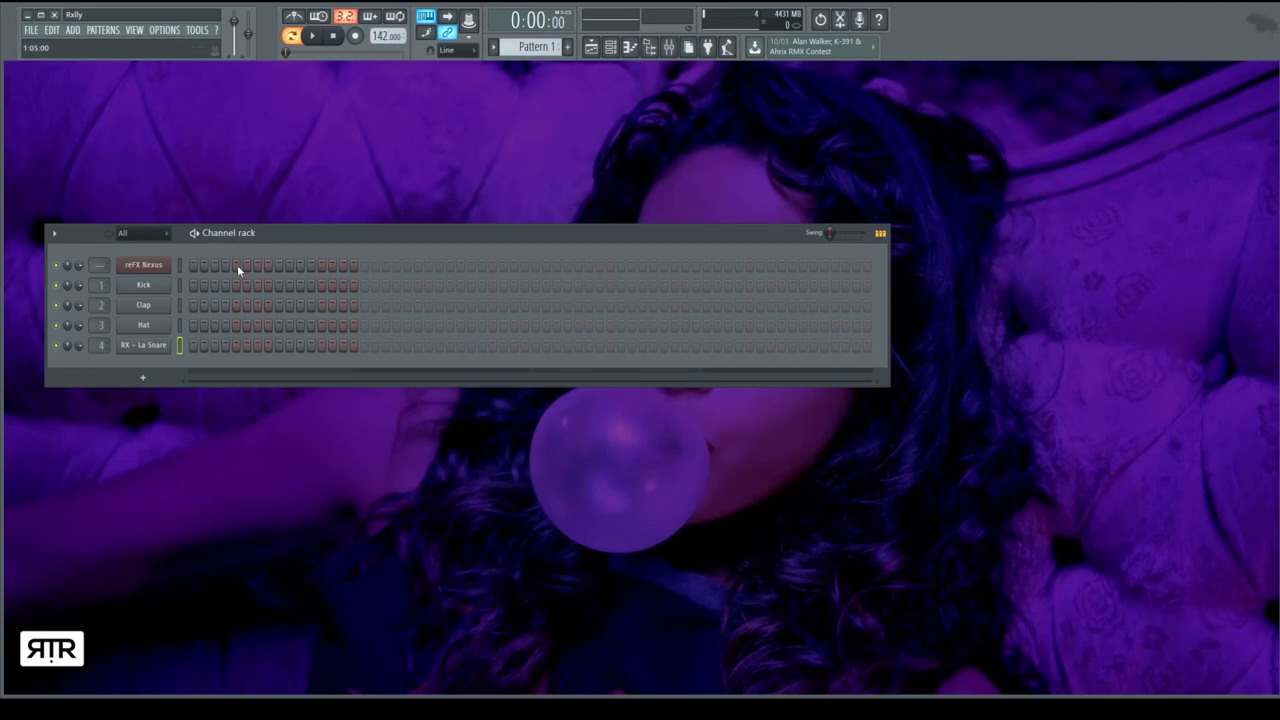
Open the mixer and disable the Fruity Limiter on the Master track, leaving the mixer closed.
{"action": "left_click", "coordinate": [651, 50]}
{"action": "left_click", "coordinate": [669, 47]}
{"action": "left_click", "coordinate": [669, 47]}
{"action": "left_click", "coordinate": [669, 47]}
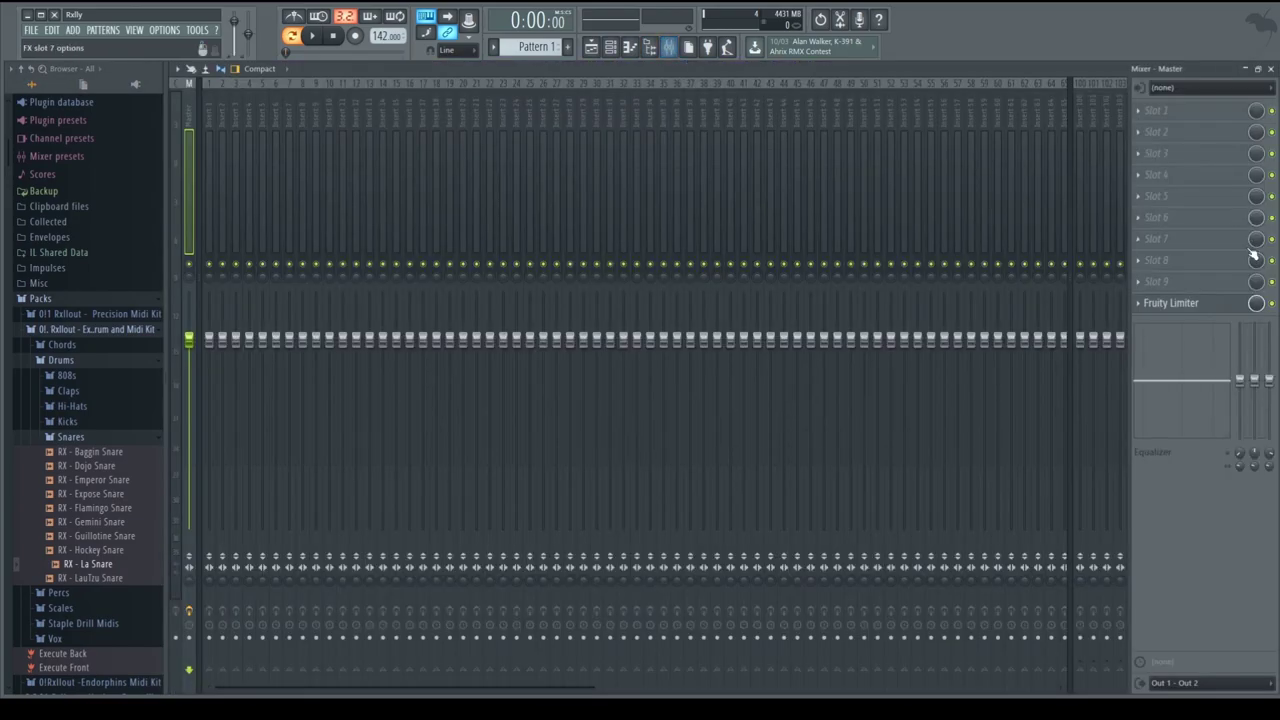
{"action": "left_click", "coordinate": [1269, 69]}
{"action": "left_click", "coordinate": [674, 46]}
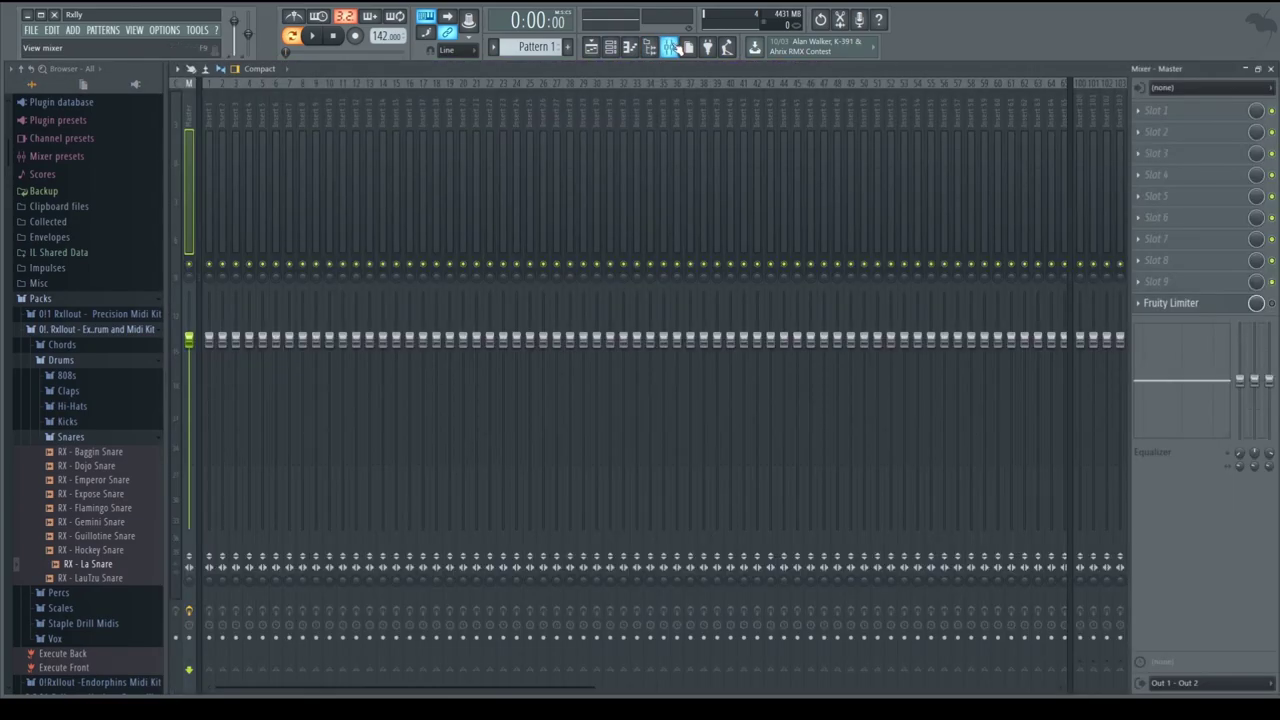
{"action": "left_click", "coordinate": [673, 46]}
{"action": "left_click", "coordinate": [633, 49]}
{"action": "left_click", "coordinate": [633, 49]}
{"action": "left_click", "coordinate": [650, 50]}
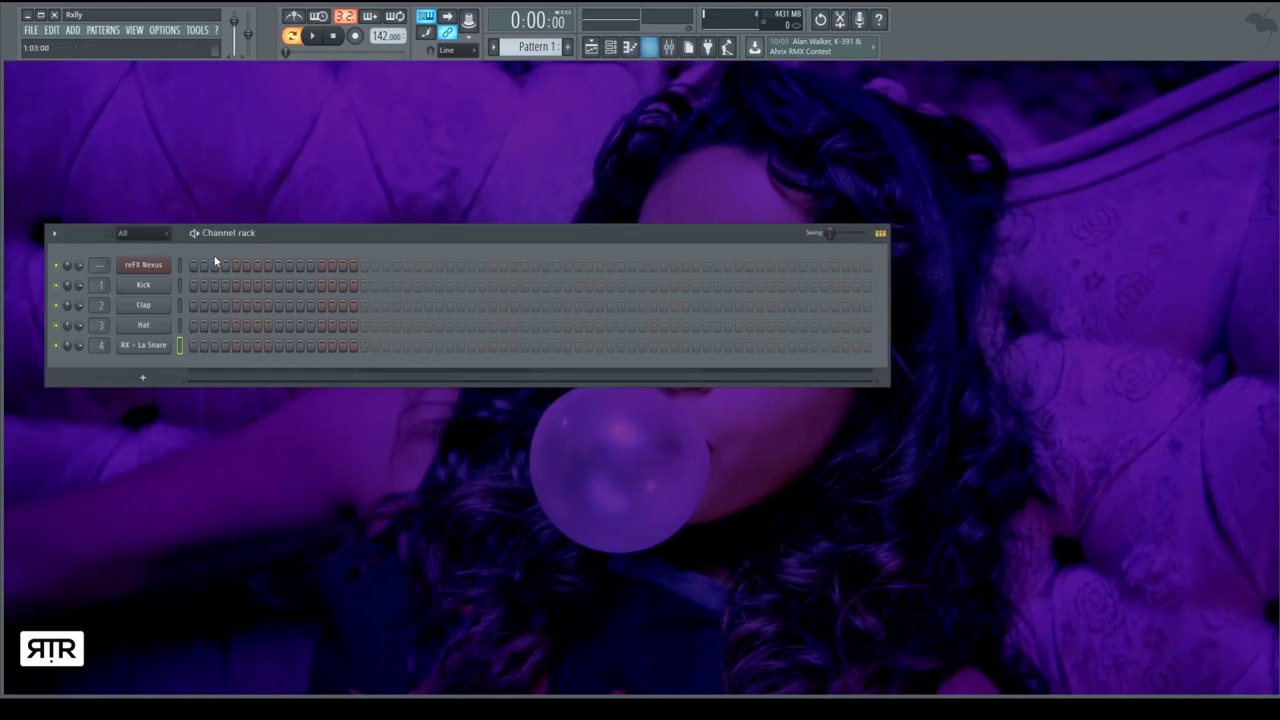
{"action": "right_click", "coordinate": [164, 348]}
{"action": "left_click", "coordinate": [200, 355]}
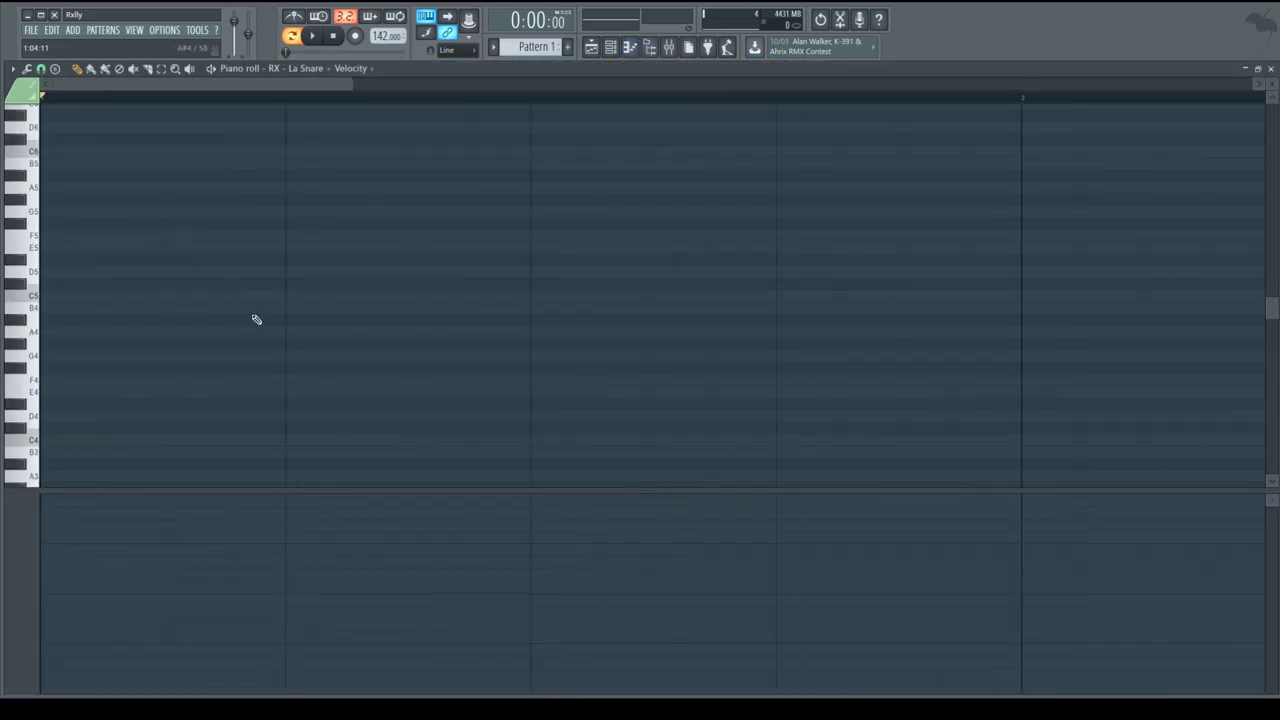
{"action": "left_click", "coordinate": [1270, 70]}
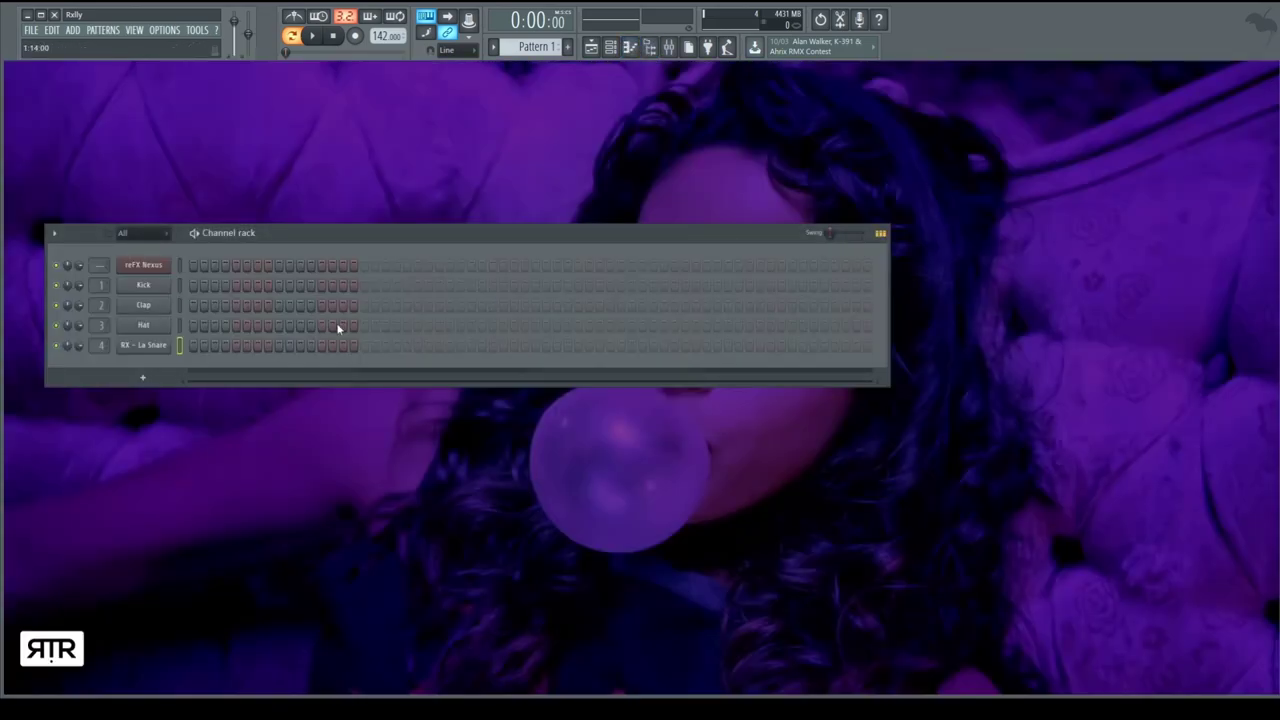
{"action": "left_click", "coordinate": [668, 49]}
{"action": "left_click", "coordinate": [668, 49]}
Show the browser and load the C Harmonic Minor Scale MIDI from the kit's Scales folder into a new sampler channel.
{"action": "left_click", "coordinate": [652, 49]}
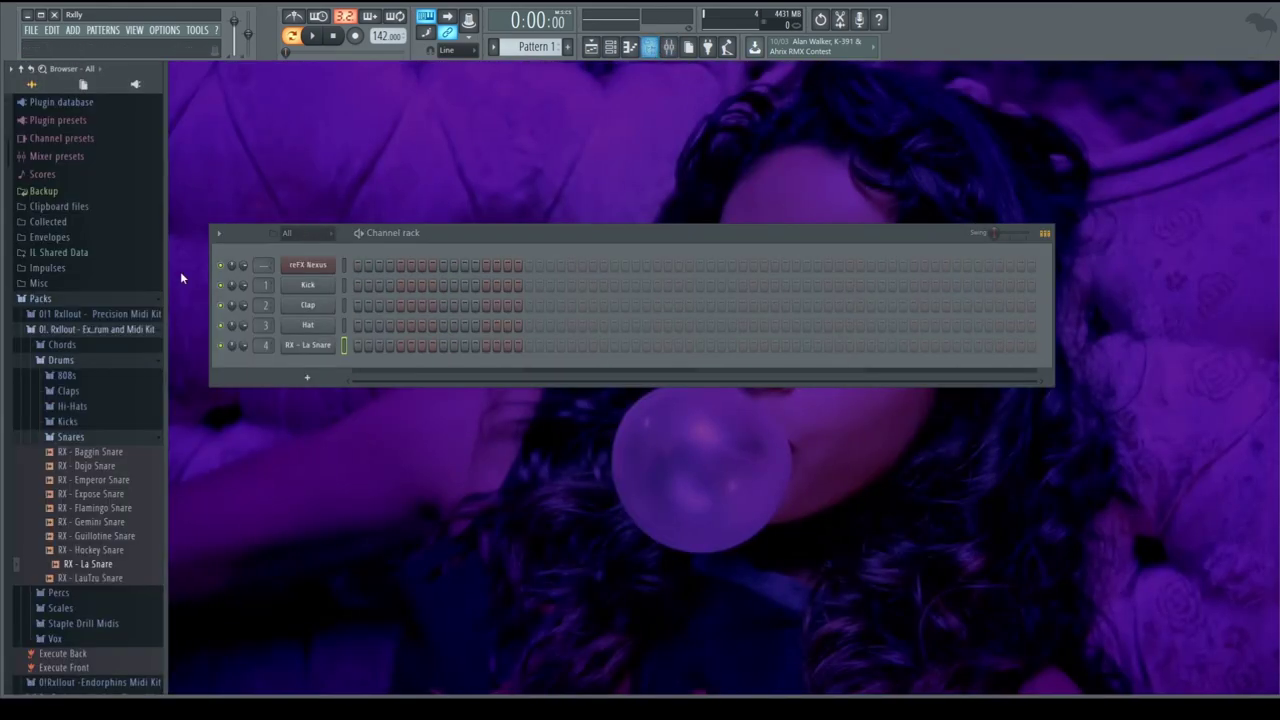
{"action": "scroll", "coordinate": [100, 445], "scroll_direction": "down", "scroll_amount": 4}
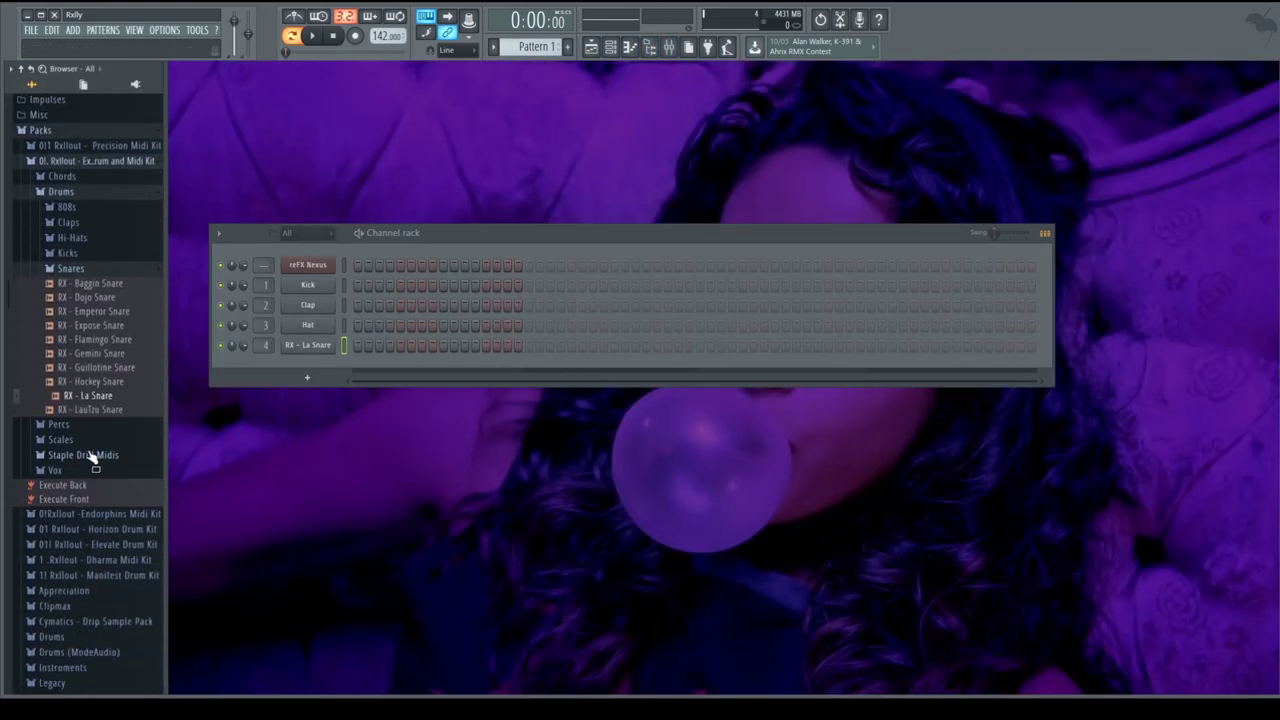
{"action": "left_click", "coordinate": [89, 456]}
{"action": "left_click", "coordinate": [78, 425]}
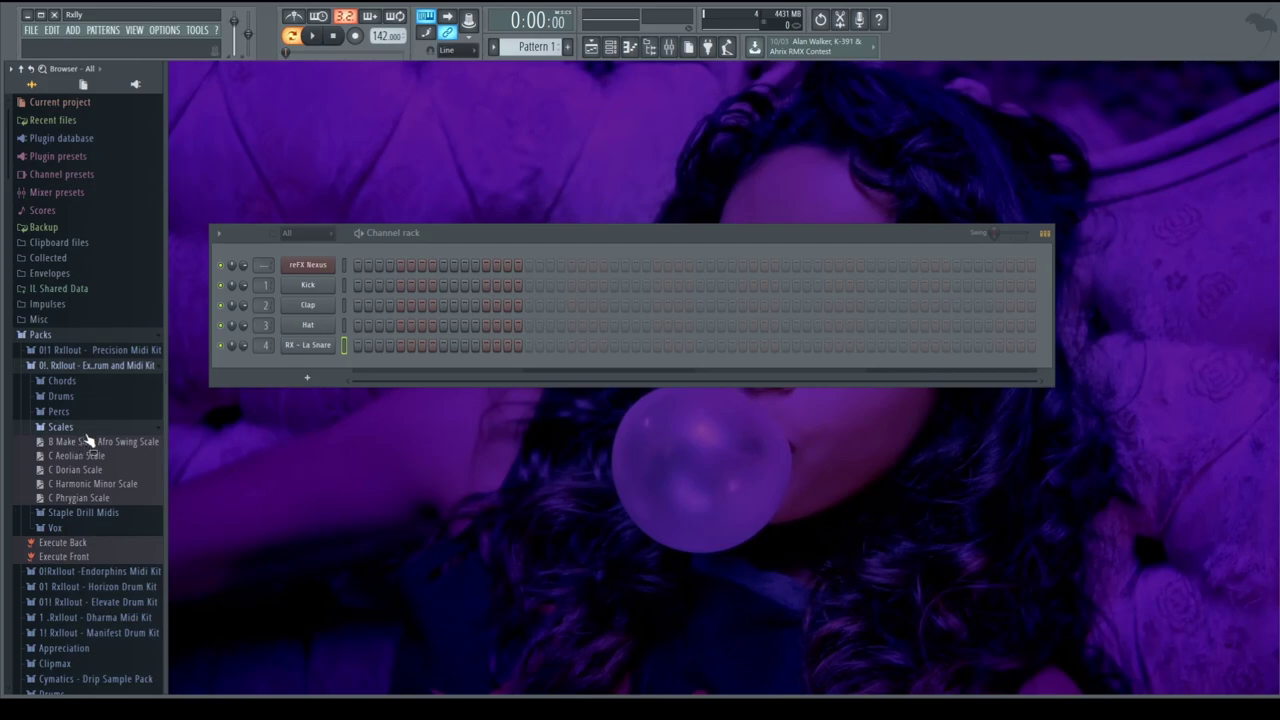
{"action": "left_click_drag", "start_coordinate": [322, 357], "coordinate": [318, 349]}
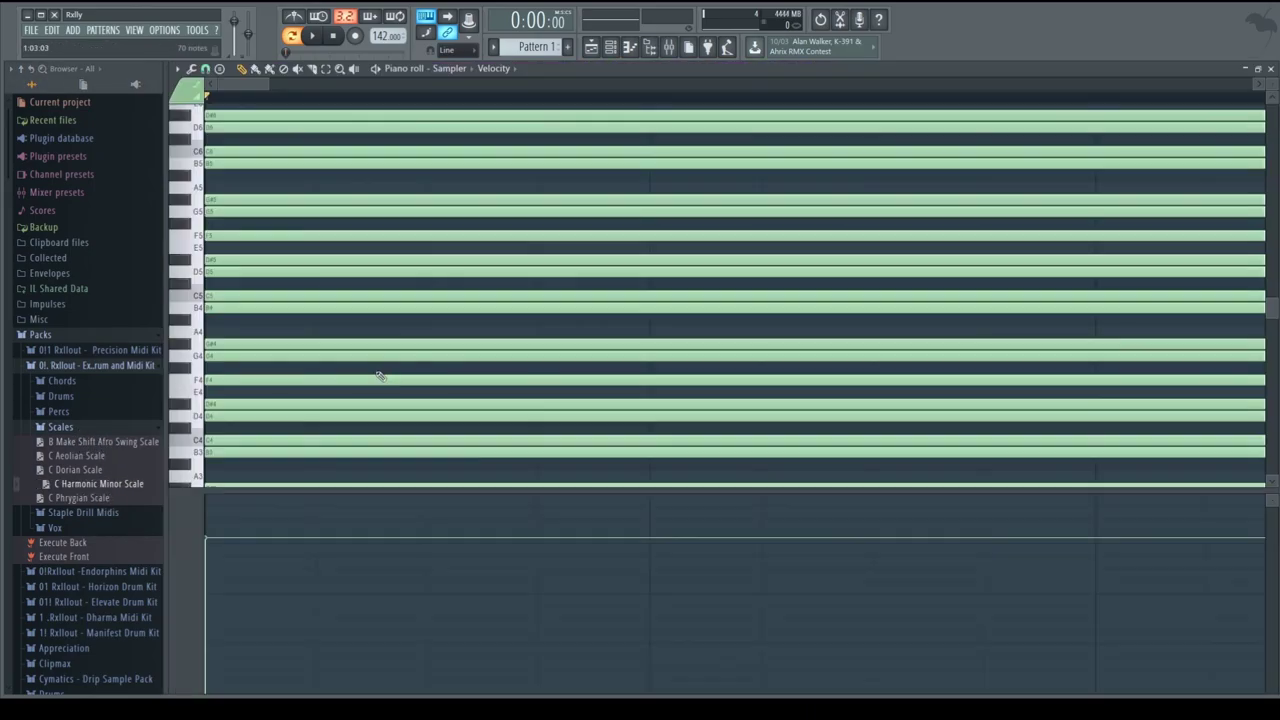
Transpose all notes of the imported scale down one semitone so that it starts on B0, and close the piano roll.
{"action": "scroll", "coordinate": [549, 269], "scroll_direction": "up", "scroll_amount": 5}
{"action": "scroll", "coordinate": [383, 329], "scroll_direction": "down", "scroll_amount": 8}
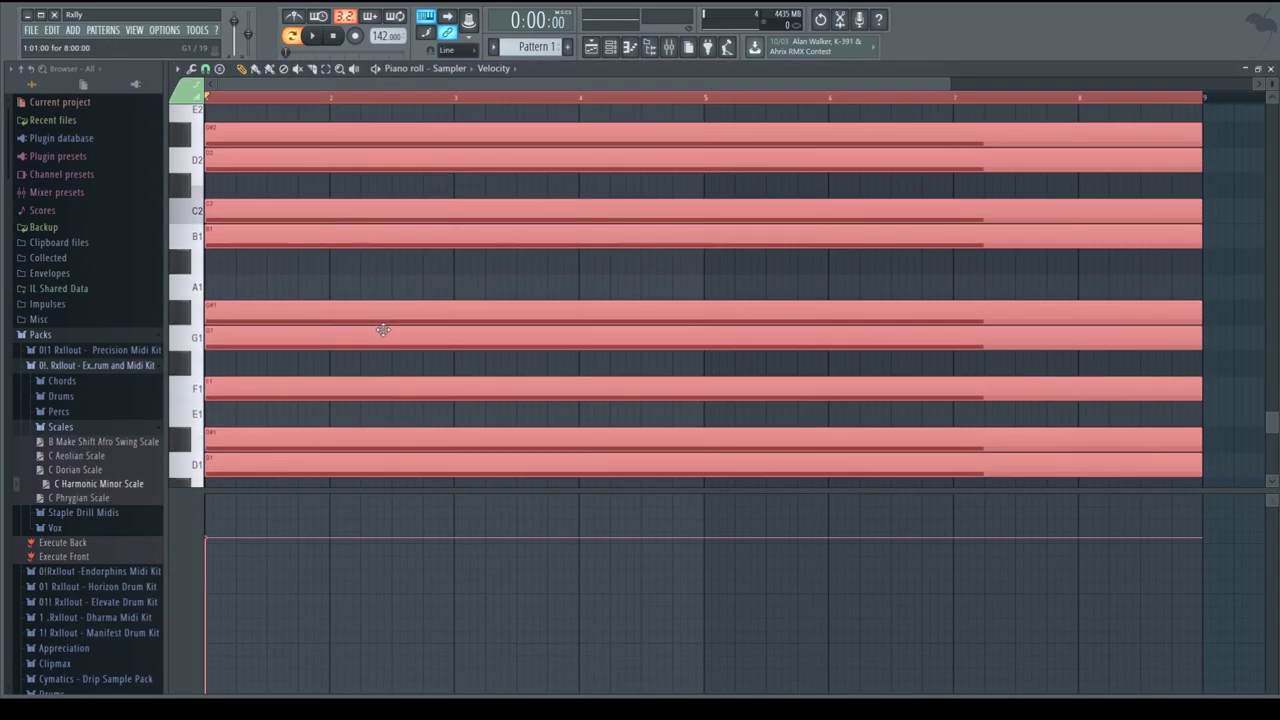
{"action": "scroll", "coordinate": [137, 469], "scroll_direction": "down", "scroll_amount": 4}
{"action": "scroll", "coordinate": [212, 378], "scroll_direction": "down", "scroll_amount": 1}
{"action": "left_click_drag", "start_coordinate": [213, 376], "coordinate": [181, 184]}
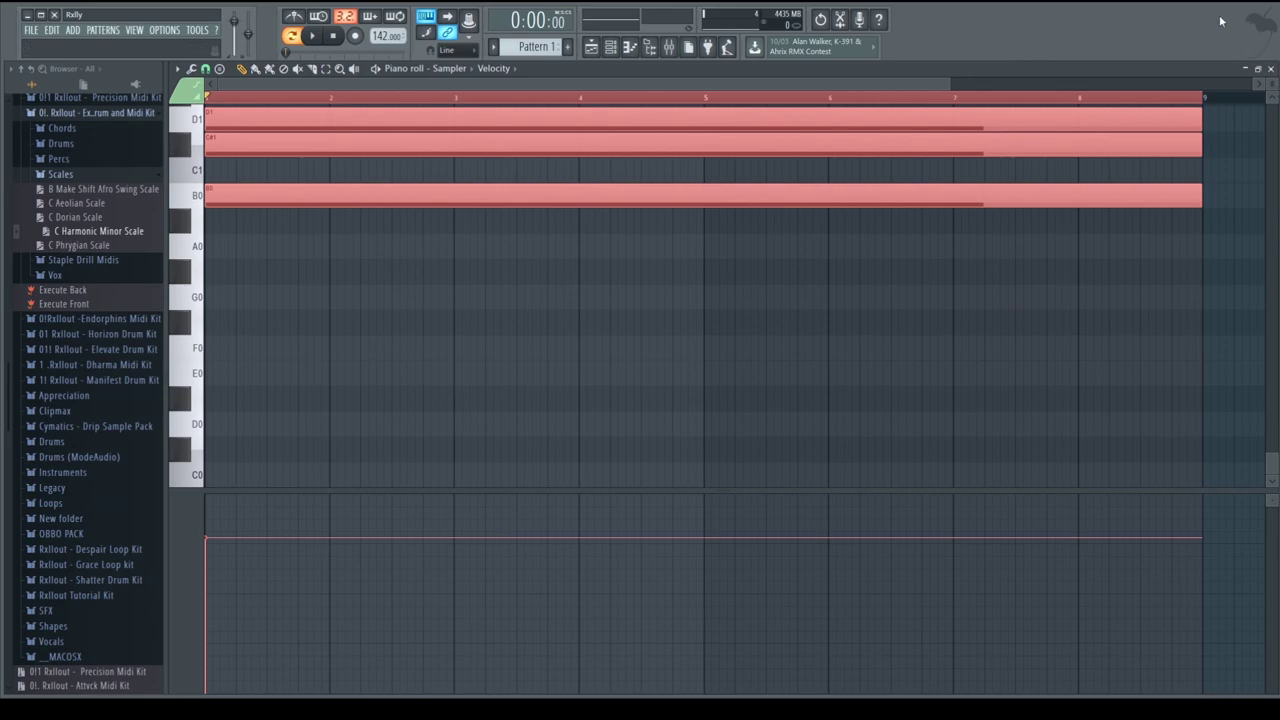
{"action": "left_click", "coordinate": [1271, 68]}
{"action": "right_click", "coordinate": [323, 266]}
{"action": "left_click", "coordinate": [343, 274]}
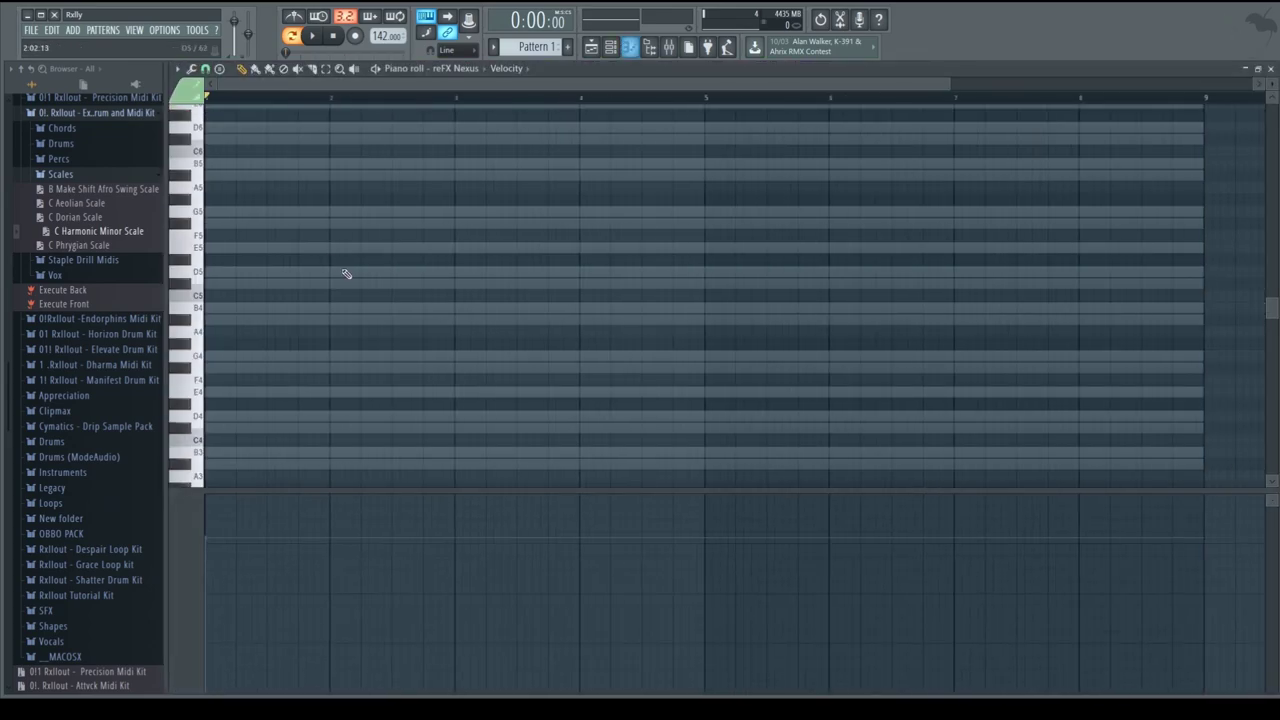
{"action": "left_click", "coordinate": [1271, 68]}
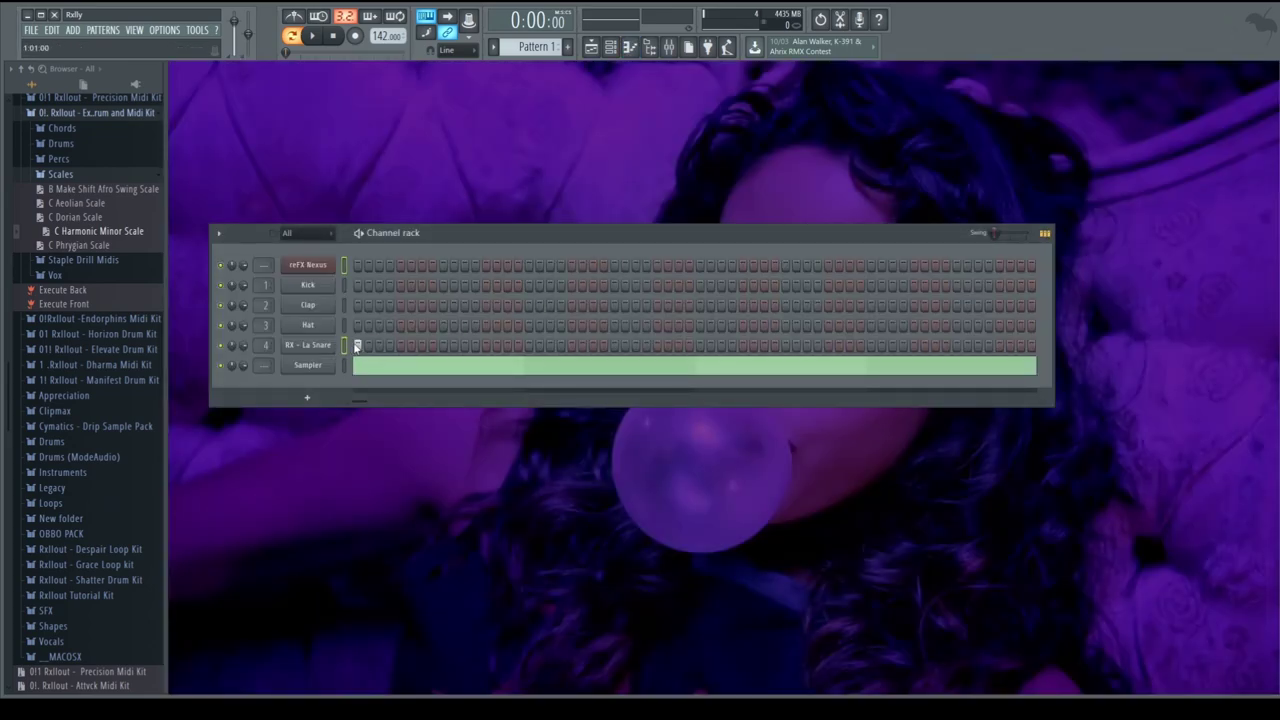
Place a B4 note at the start of the RX - La Snare piano roll and shorten it to half a beat.
{"action": "key", "text": "F7"}
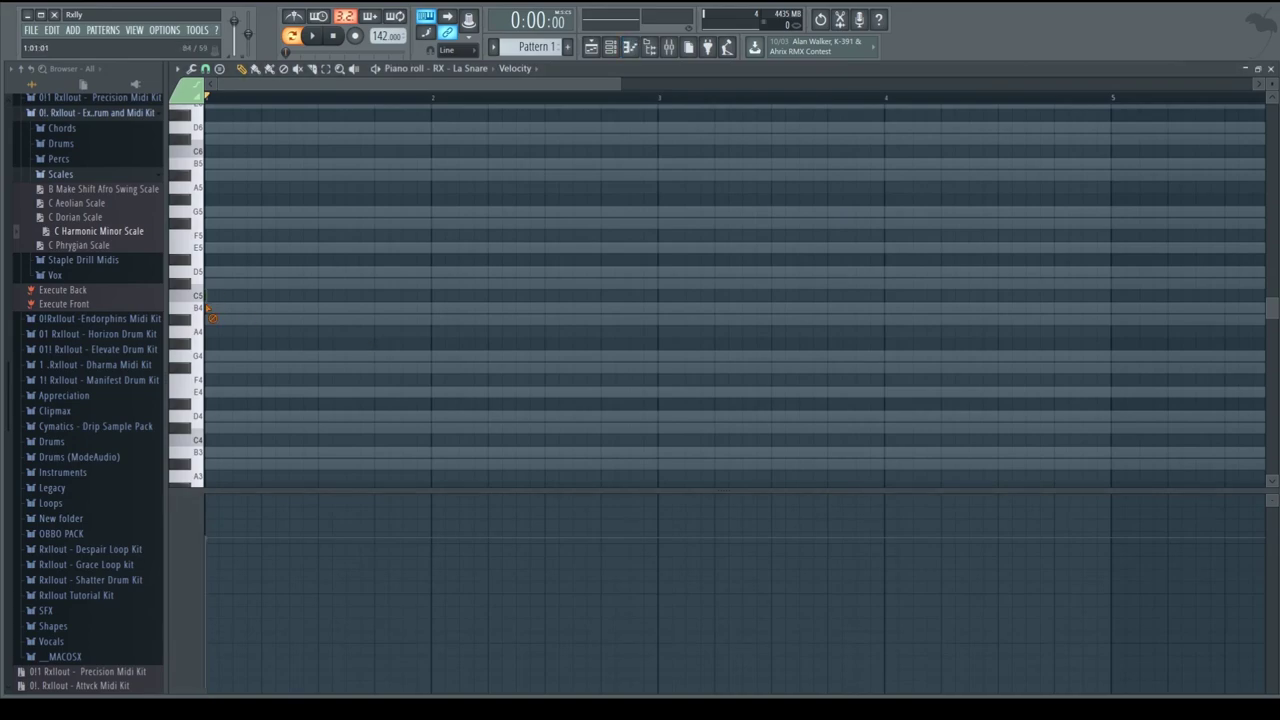
{"action": "left_click", "coordinate": [212, 310]}
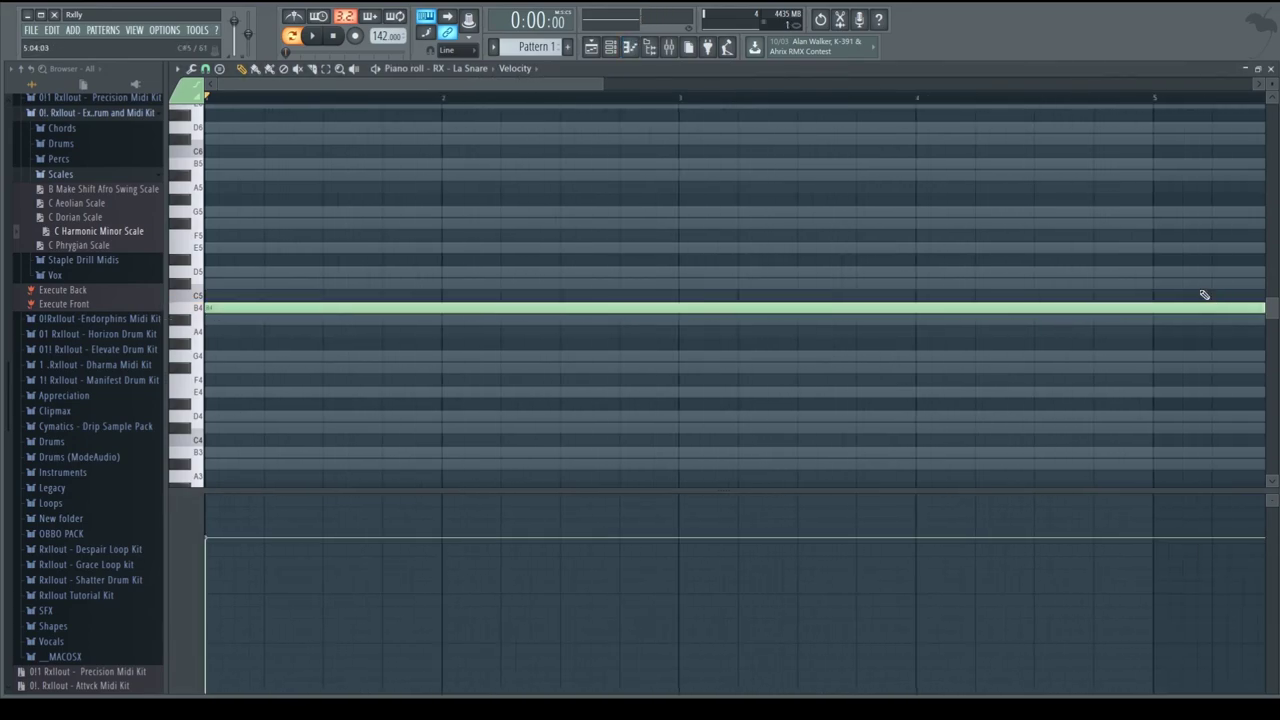
{"action": "scroll", "coordinate": [1205, 322], "scroll_direction": "down", "scroll_amount": 2}
{"action": "key", "text": "ctrl+a"}
{"action": "scroll", "coordinate": [1180, 315], "scroll_direction": "down", "scroll_amount": 3}
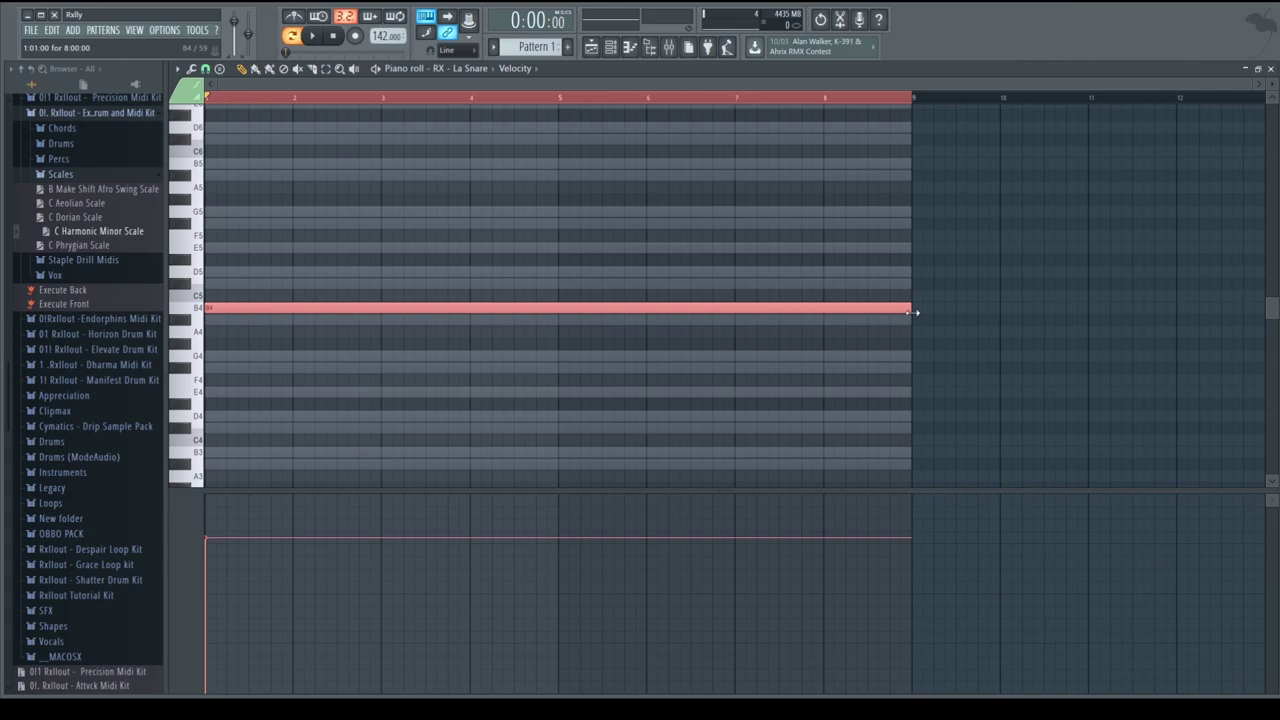
{"action": "left_click_drag", "start_coordinate": [825, 305], "coordinate": [216, 307]}
{"action": "scroll", "coordinate": [200, 271], "scroll_direction": "up", "scroll_amount": 4}
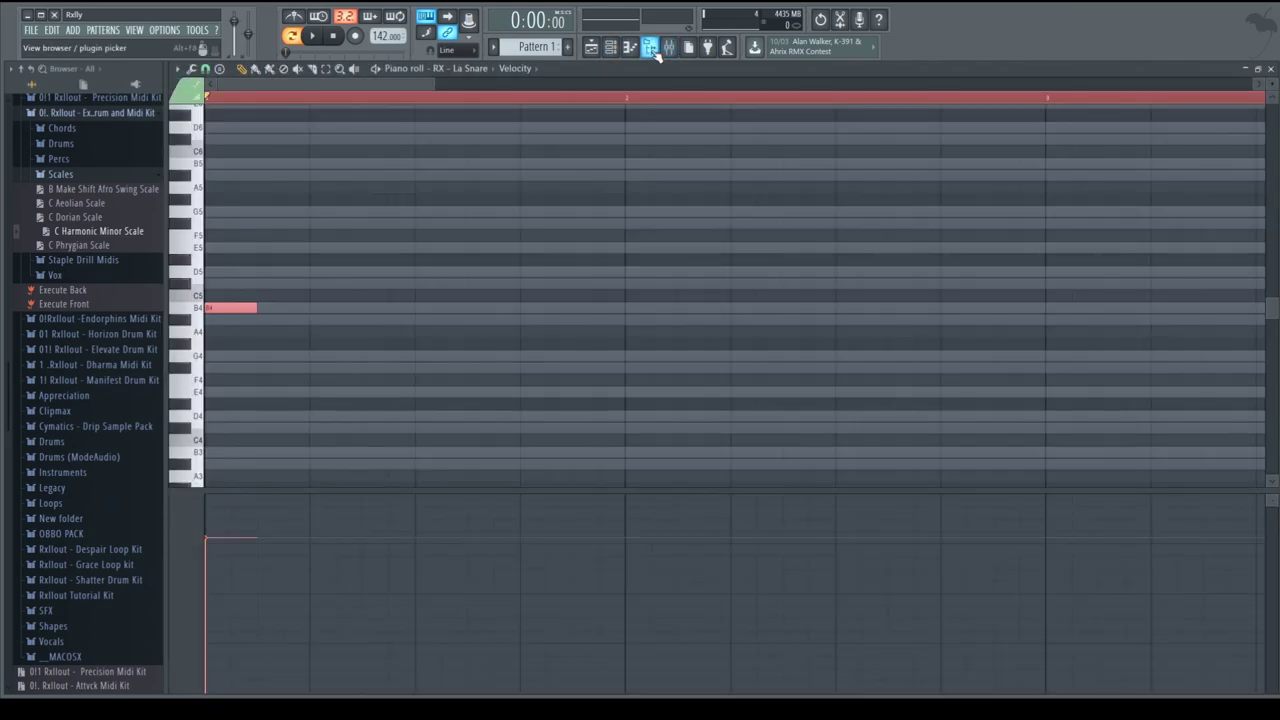
Hide the browser and add one-step B4 snare notes on steps 3, 4, 6 and 7 of bar 1, checking them in playback.
{"action": "left_click", "coordinate": [652, 50]}
{"action": "left_click_drag", "start_coordinate": [62, 308], "coordinate": [200, 311]}
{"action": "key", "text": "space"}
{"action": "key", "text": "space"}
{"action": "key", "text": "space"}
{"action": "key", "text": "space"}
{"action": "left_click", "coordinate": [233, 309]}
{"action": "key", "text": "space"}
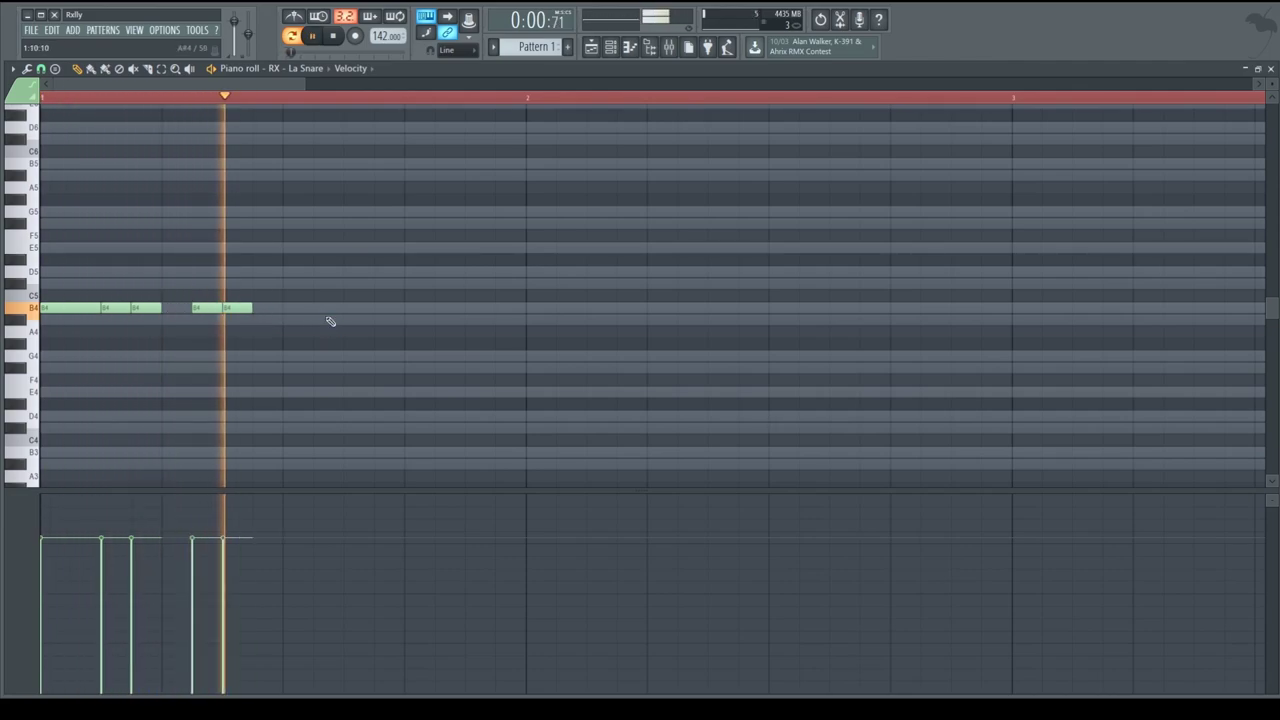
Add one-step B4 snare notes on steps 9, 11, 12, 14 and 15 of bar 1.
{"action": "left_click", "coordinate": [300, 308]}
{"action": "left_click", "coordinate": [358, 308]}
{"action": "left_click", "coordinate": [389, 308]}
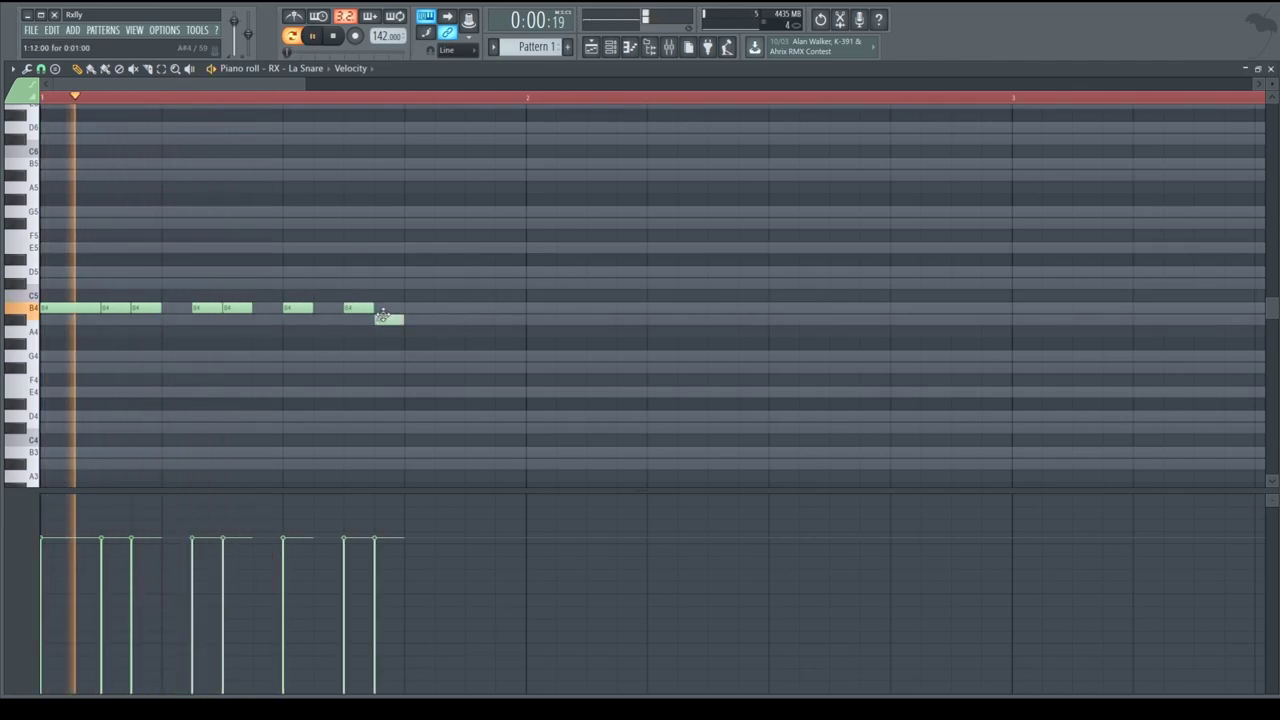
{"action": "mouse_move", "coordinate": [455, 308]}
{"action": "left_mouse_down"}
{"action": "mouse_move", "coordinate": [482, 308]}
{"action": "mouse_move", "coordinate": [450, 309]}
{"action": "left_mouse_up"}
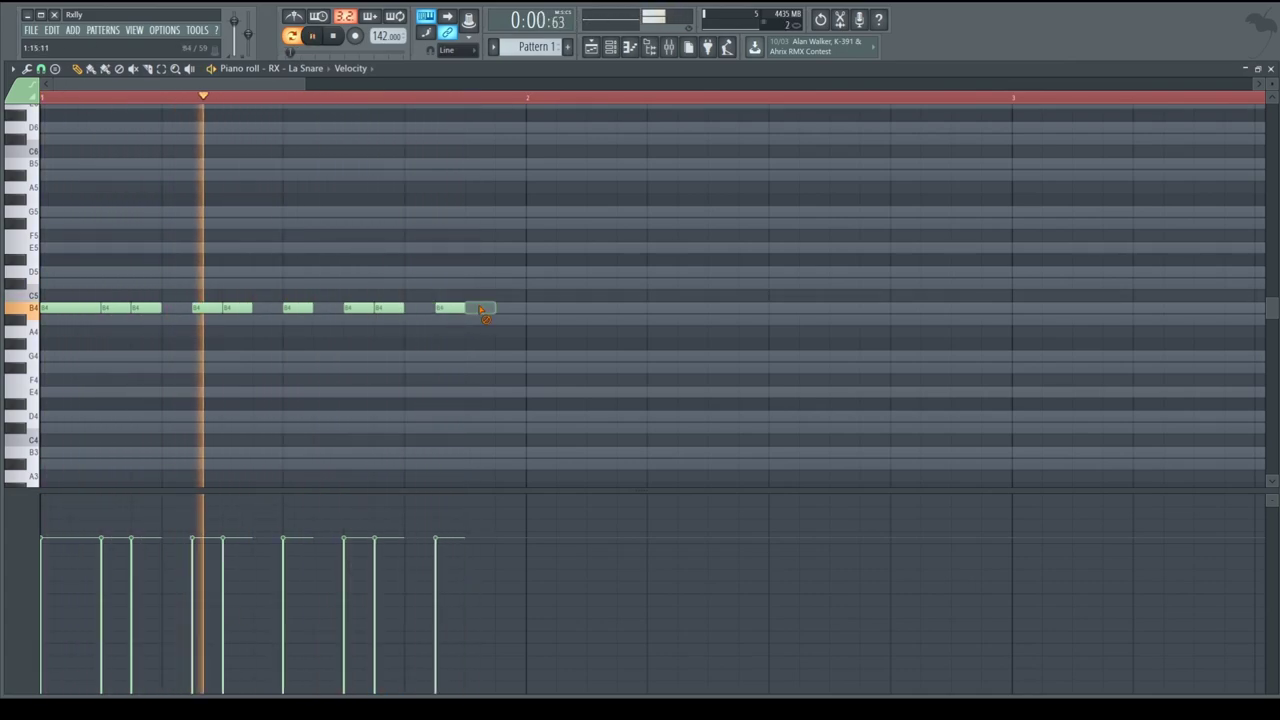
{"action": "left_click", "coordinate": [475, 308]}
{"action": "key", "text": "space"}
Copy all the snare notes of bar 1 into bar 2 and delete the first note of the copy.
{"action": "scroll", "coordinate": [534, 323], "scroll_direction": "down", "scroll_amount": 2}
{"action": "key", "text": "ctrl+a"}
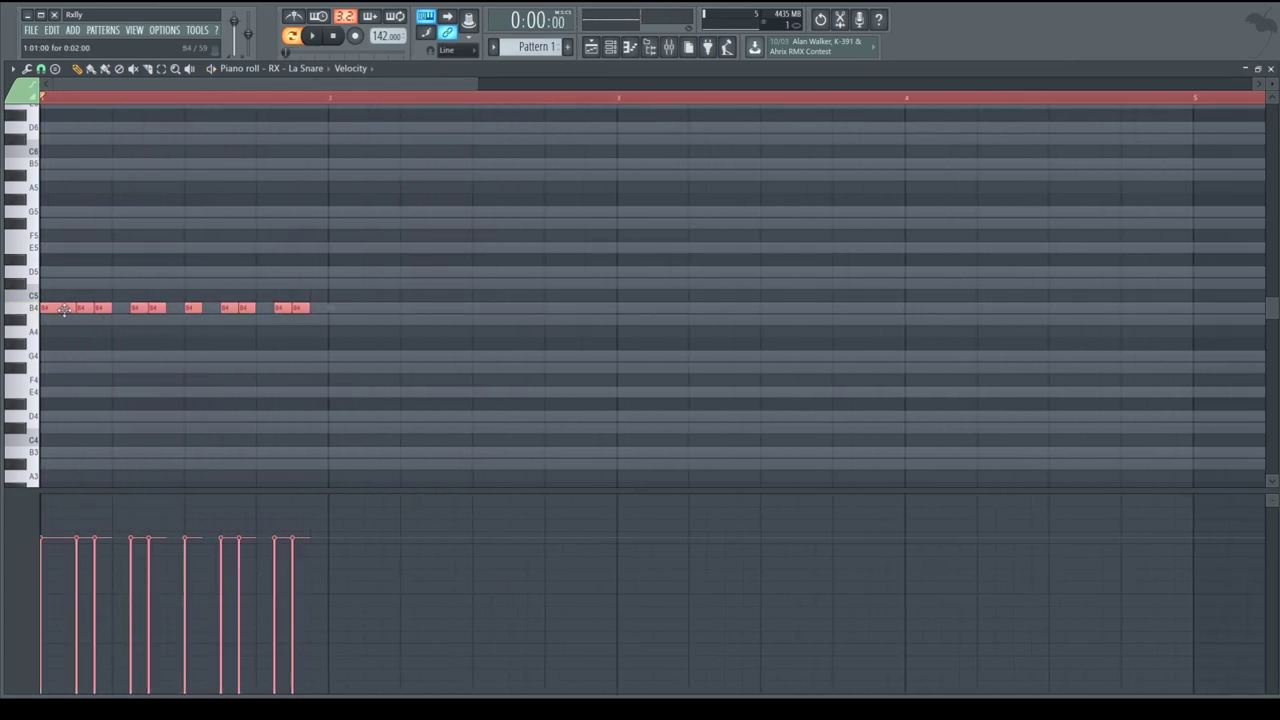
{"action": "left_click_drag", "start_coordinate": [54, 308], "coordinate": [340, 316], "text": "shift"}
{"action": "right_click", "coordinate": [344, 367]}
Duplicate the two-bar snare pattern into bars 3 and 4, play it back and clear the selection.
{"action": "scroll", "coordinate": [423, 354], "scroll_direction": "down", "scroll_amount": 2}
{"action": "key", "text": "ctrl+a"}
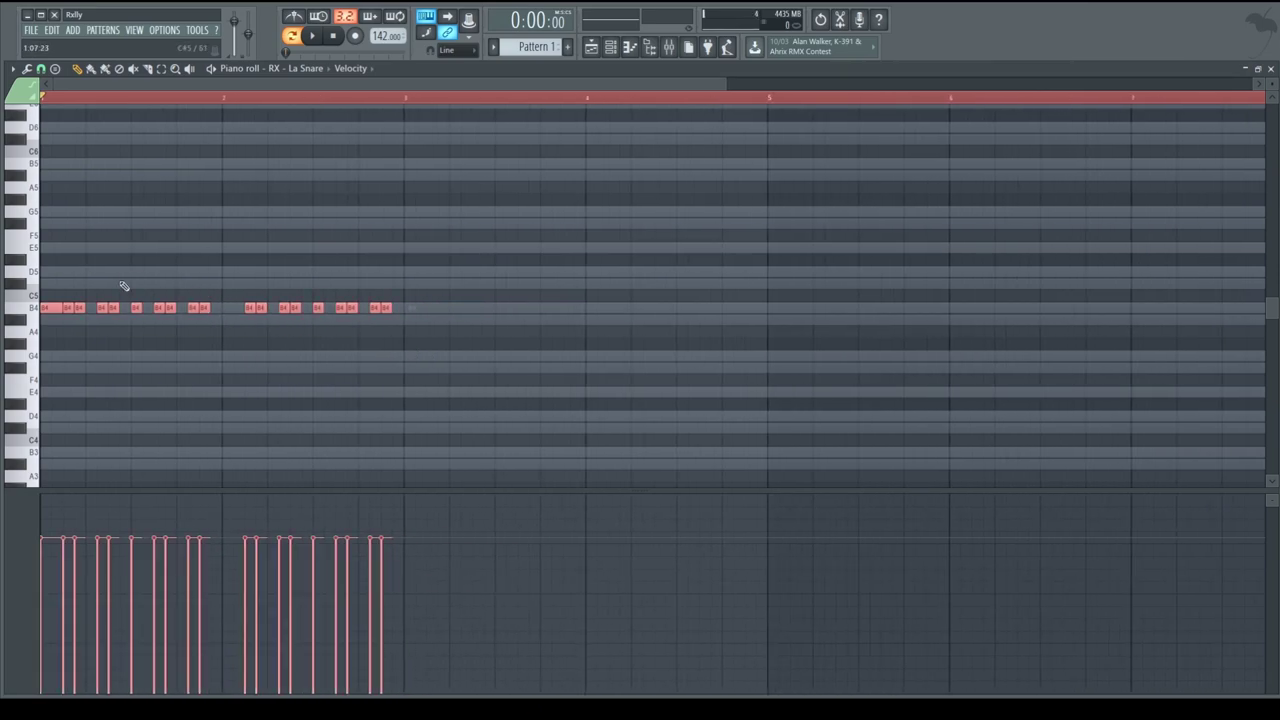
{"action": "key", "text": "space"}
{"action": "key", "text": "ctrl+b"}
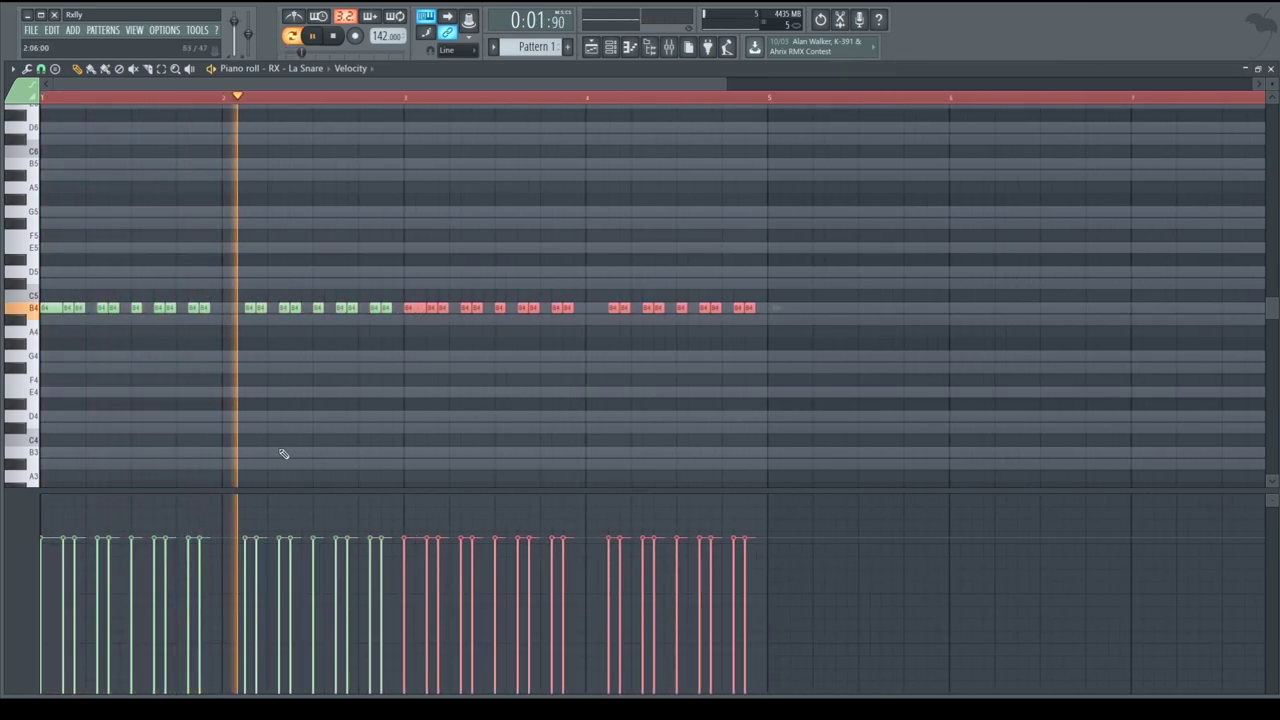
{"action": "key", "text": "space"}
{"action": "key", "text": "ctrl+d"}
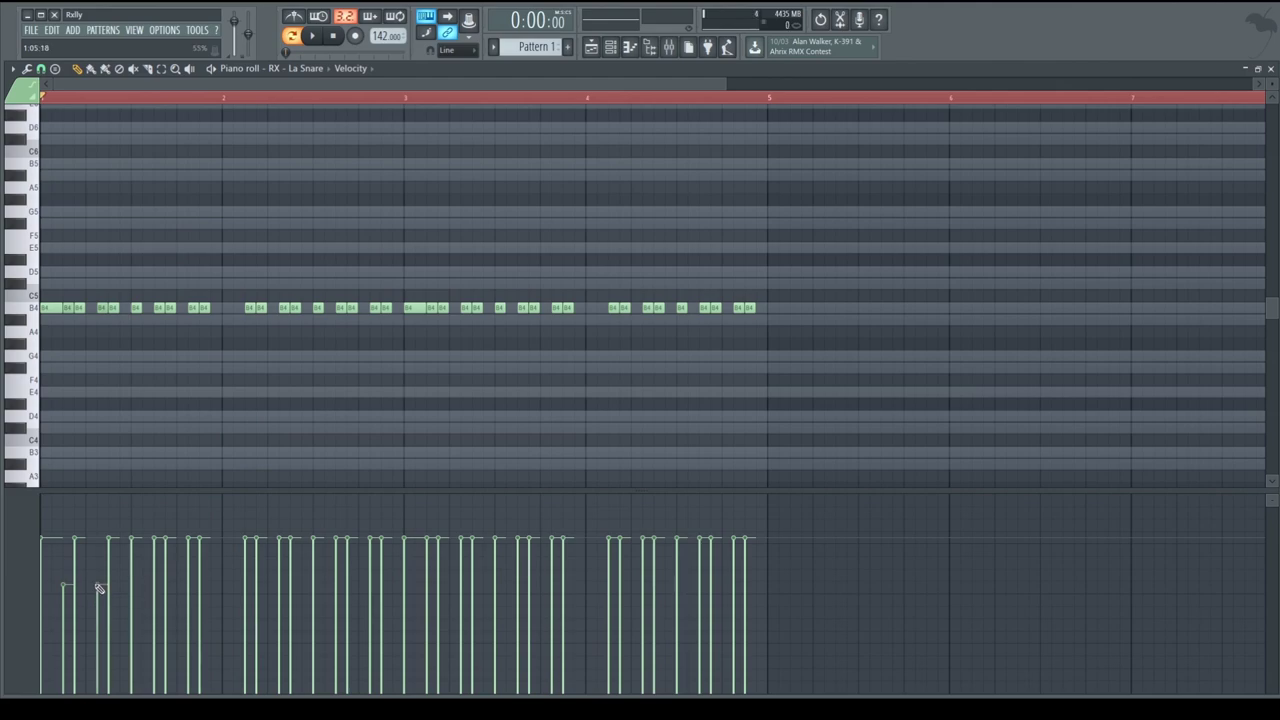
Lower the velocity of the first note in each snare pair across bars 1 and 2 to about 55%.
{"action": "left_click", "coordinate": [188, 588]}
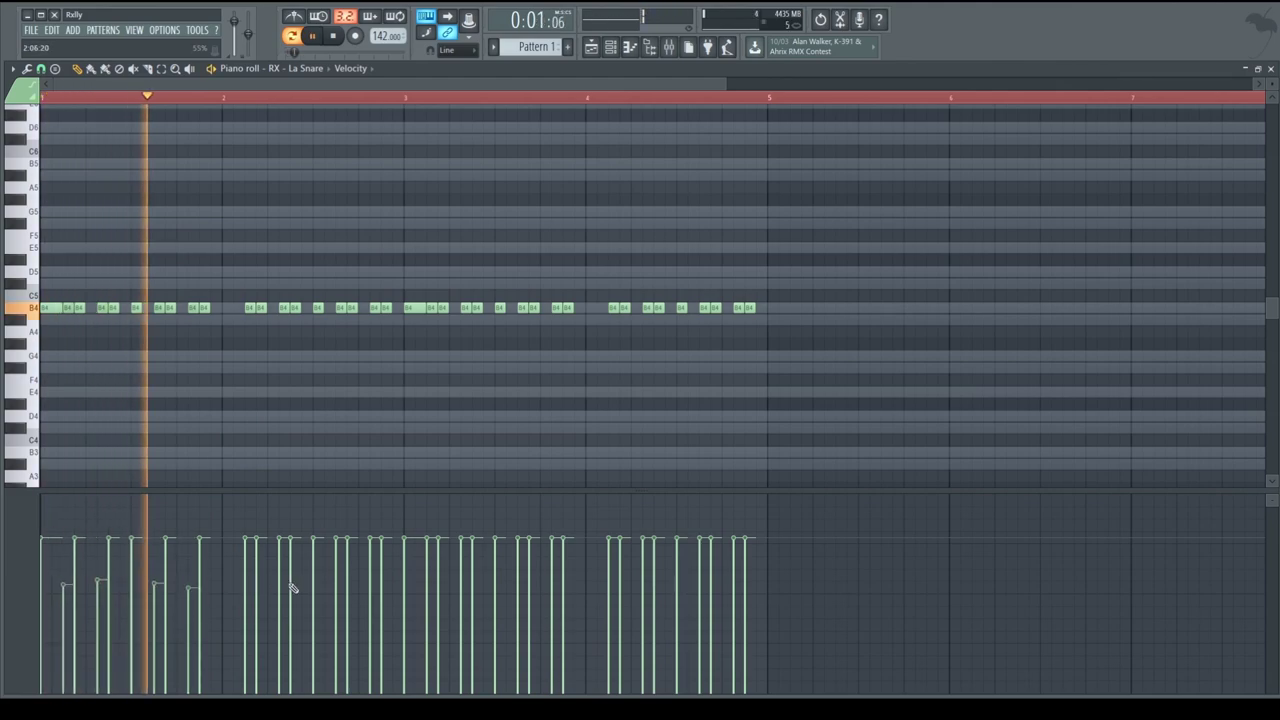
{"action": "left_click", "coordinate": [245, 577]}
{"action": "left_click", "coordinate": [279, 589]}
{"action": "left_click", "coordinate": [338, 585]}
{"action": "left_click", "coordinate": [370, 580]}
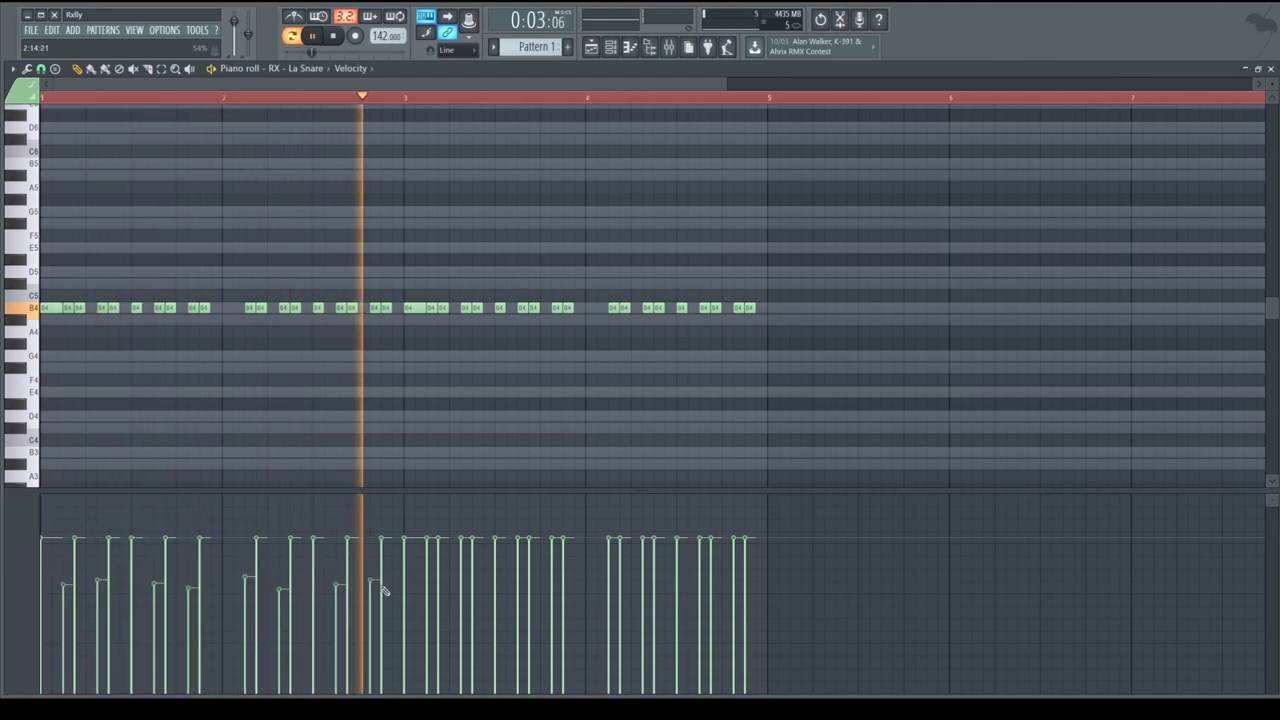
{"action": "key", "text": "space"}
Replace the snare notes in bars 3 and 4 with a duplicate of the velocity-adjusted first two bars.
{"action": "left_click_drag", "start_coordinate": [800, 422], "coordinate": [406, 228]}
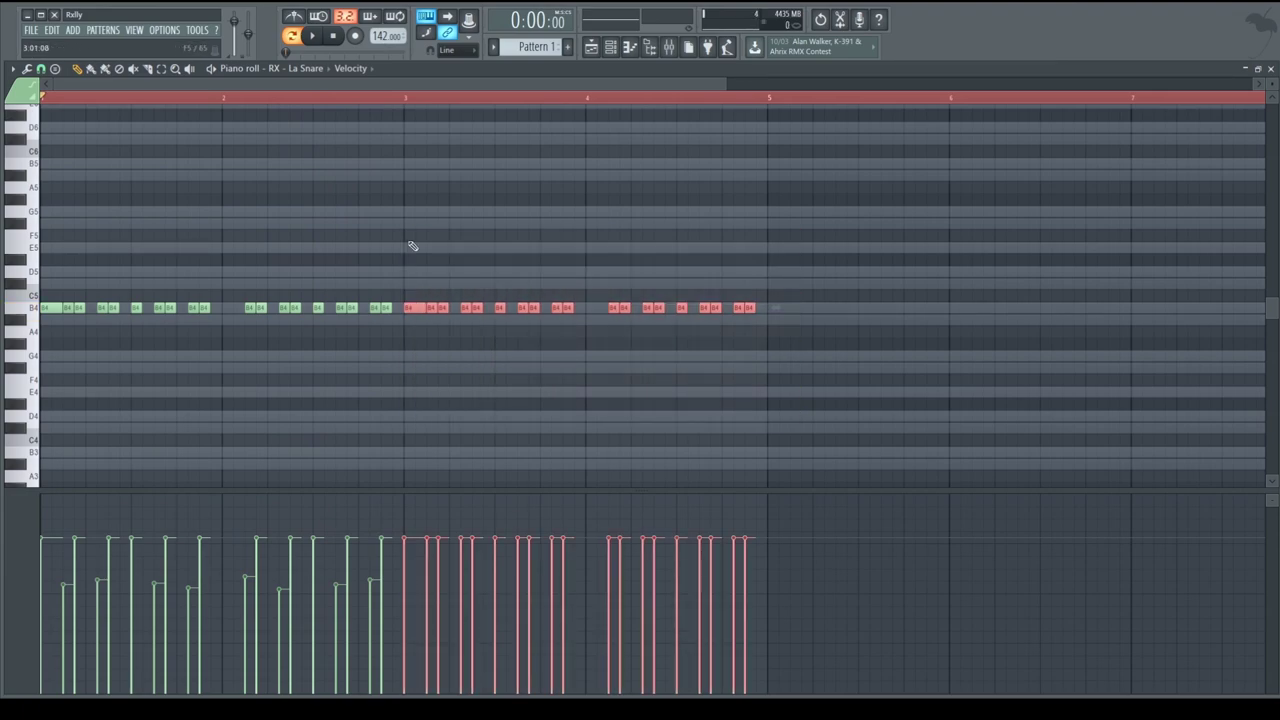
{"action": "key", "text": "Delete"}
{"action": "key", "text": "ctrl+a"}
{"action": "key", "text": "ctrl+b"}
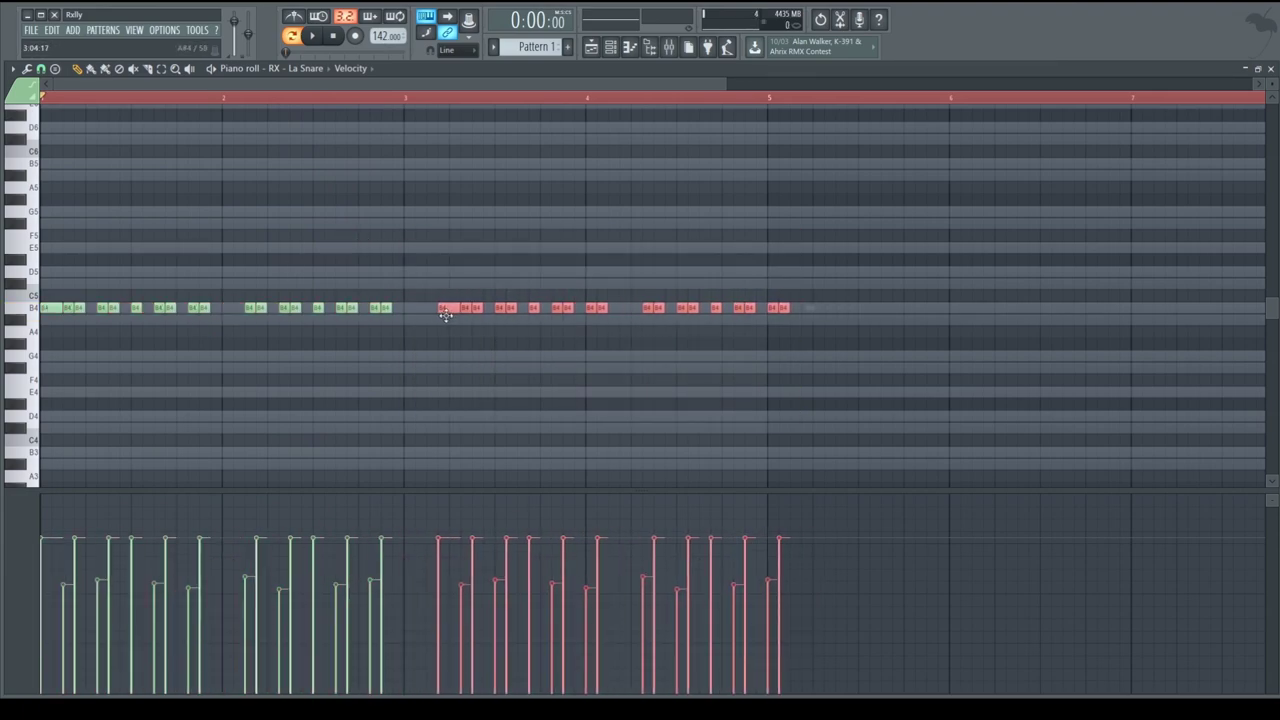
{"action": "left_click", "coordinate": [1270, 69]}
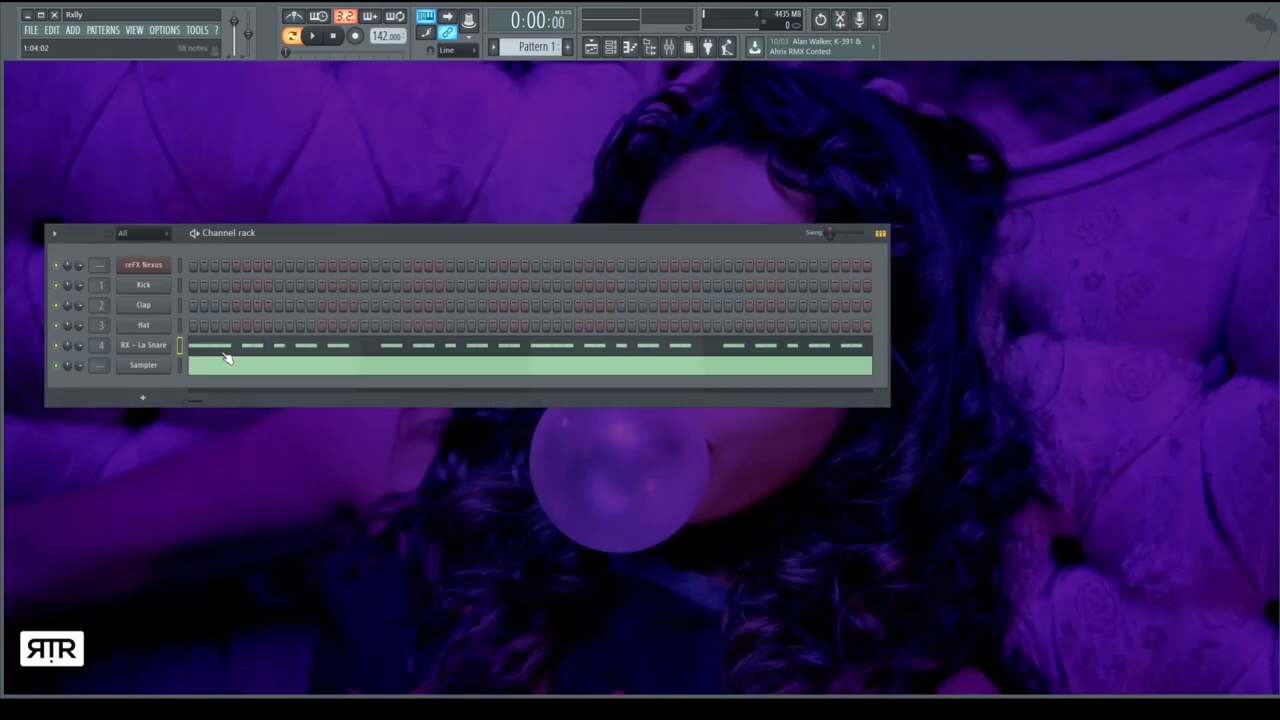
Place a one-step B4 note at the start of the reFX Nexus channel's piano roll and close it.
{"action": "key", "text": "F7"}
{"action": "scroll", "coordinate": [206, 348], "scroll_direction": "down", "scroll_amount": 3}
{"action": "scroll", "coordinate": [140, 360], "scroll_direction": "up", "scroll_amount": 2}
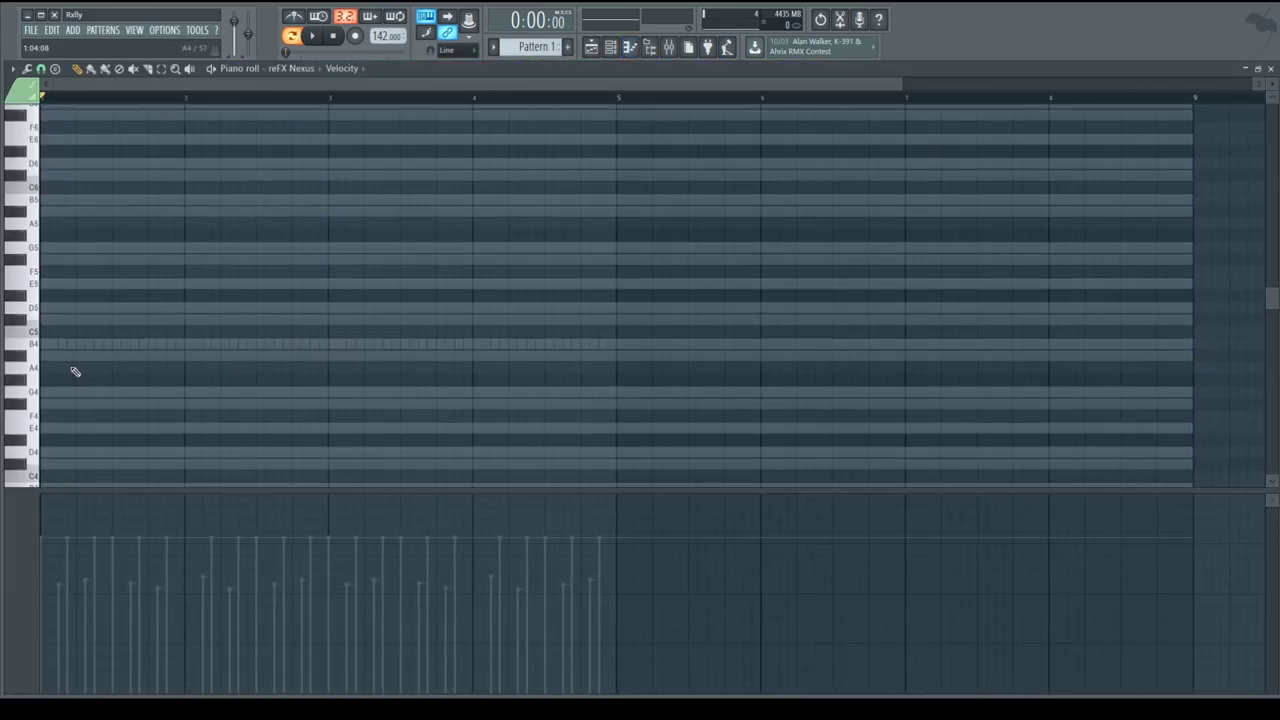
{"action": "left_click", "coordinate": [17, 380]}
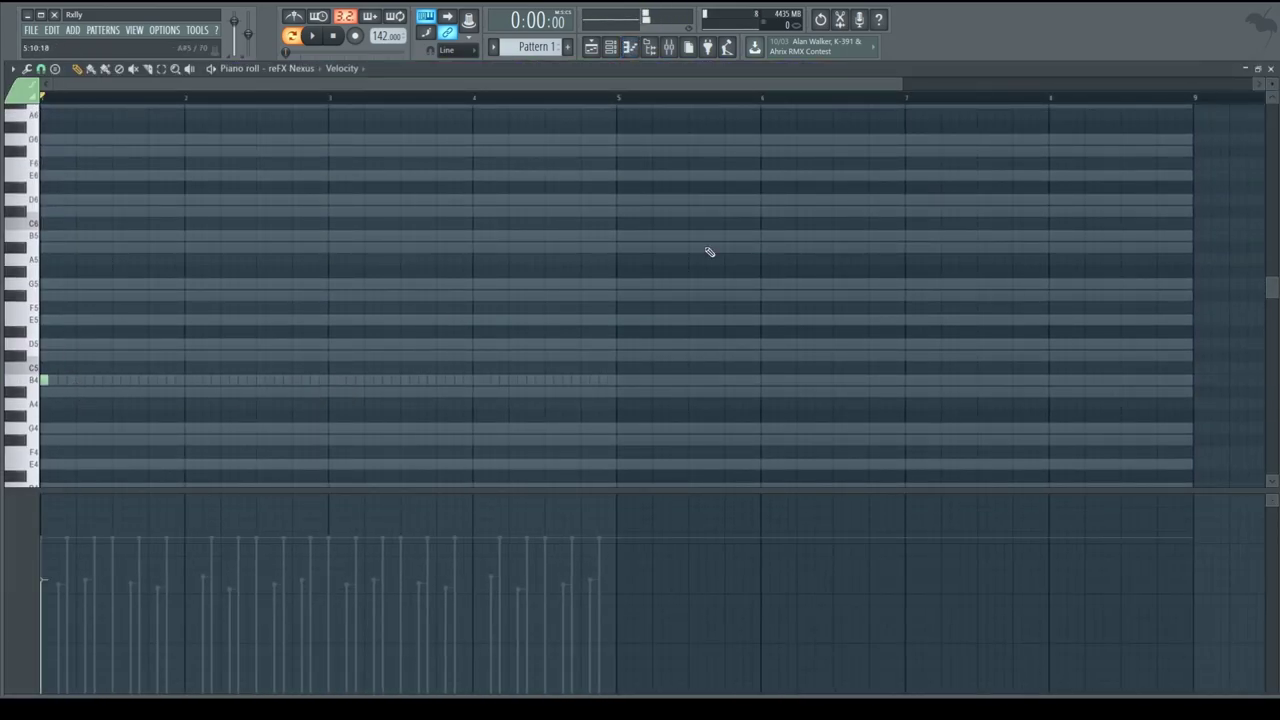
{"action": "left_click", "coordinate": [1271, 70]}
Load the PN Nexus Grandpiano Soft preset from the Piano category in reFX Nexus and close the plugin.
{"action": "left_click", "coordinate": [145, 265]}
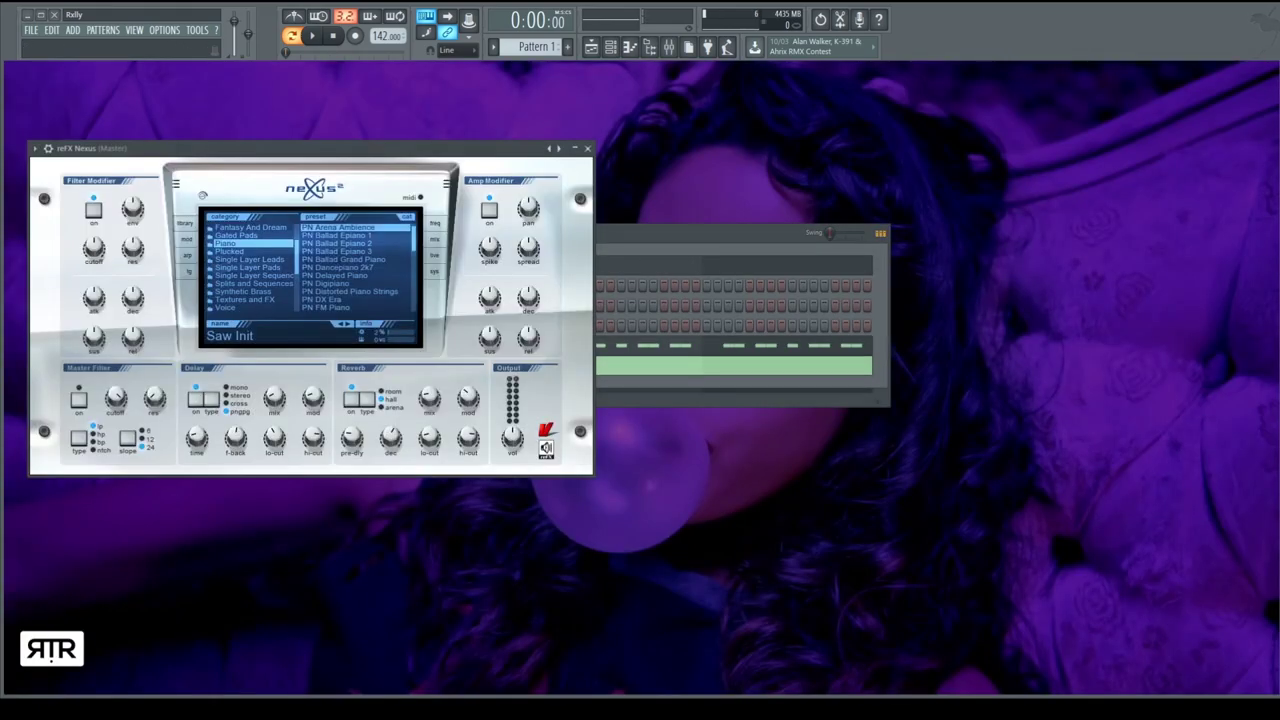
{"action": "scroll", "coordinate": [355, 267], "scroll_direction": "down", "scroll_amount": 10}
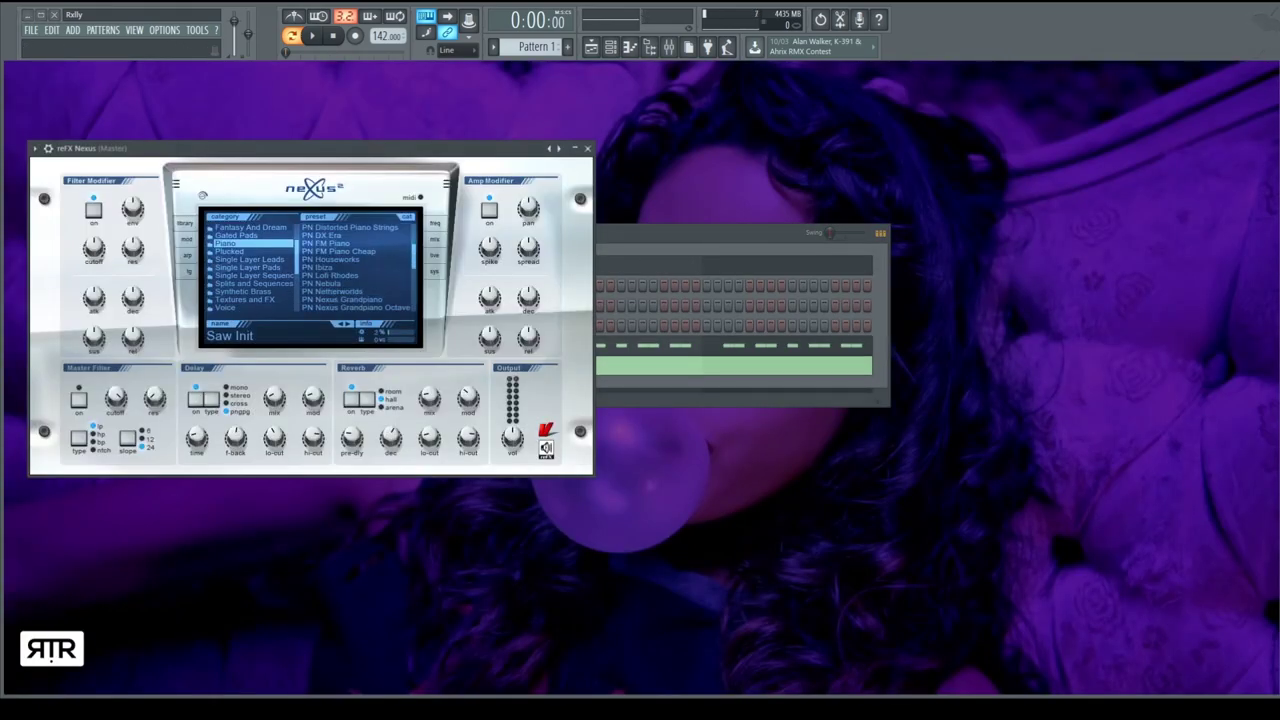
{"action": "scroll", "coordinate": [355, 267], "scroll_direction": "down", "scroll_amount": 5}
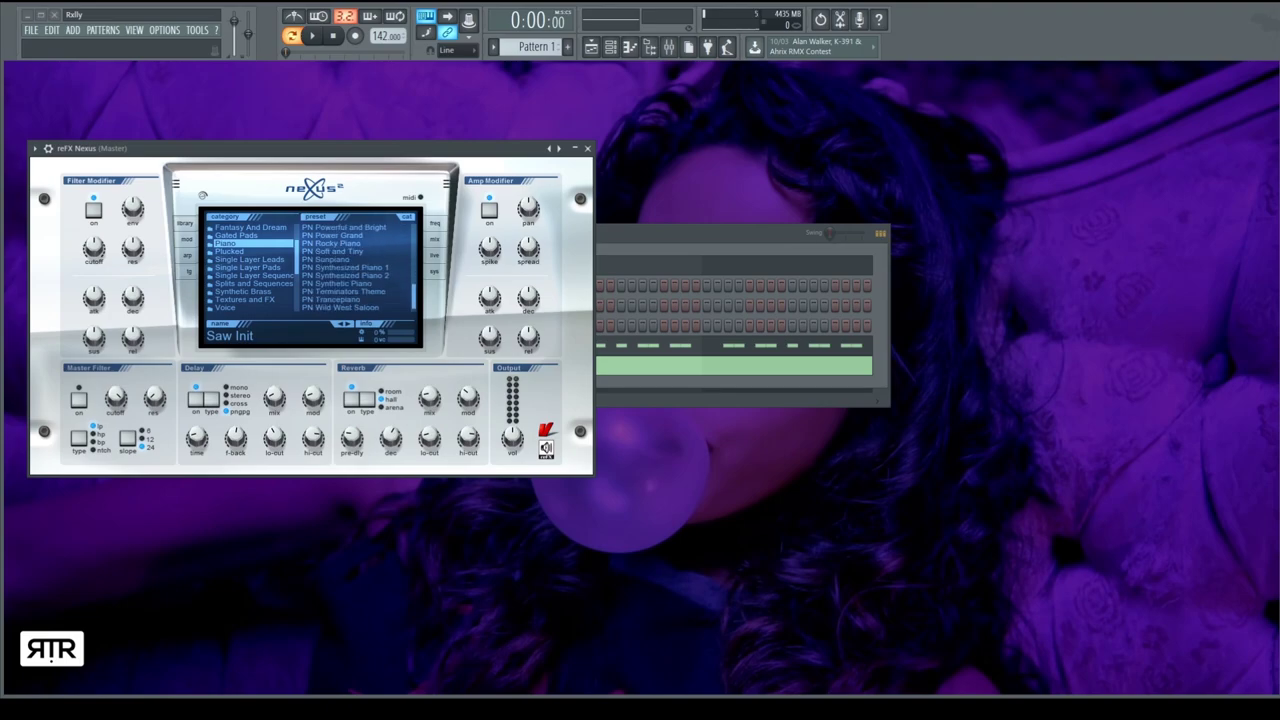
{"action": "scroll", "coordinate": [355, 267], "scroll_direction": "up", "scroll_amount": 7}
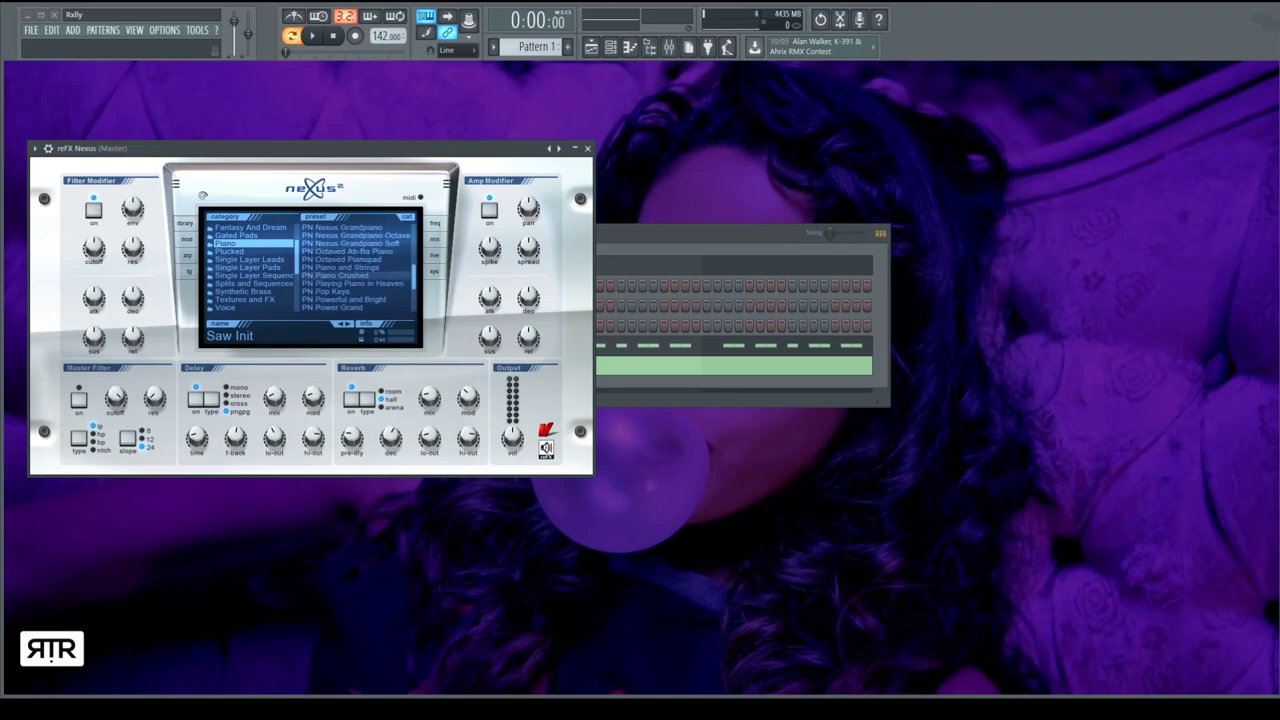
{"action": "left_click", "coordinate": [355, 243]}
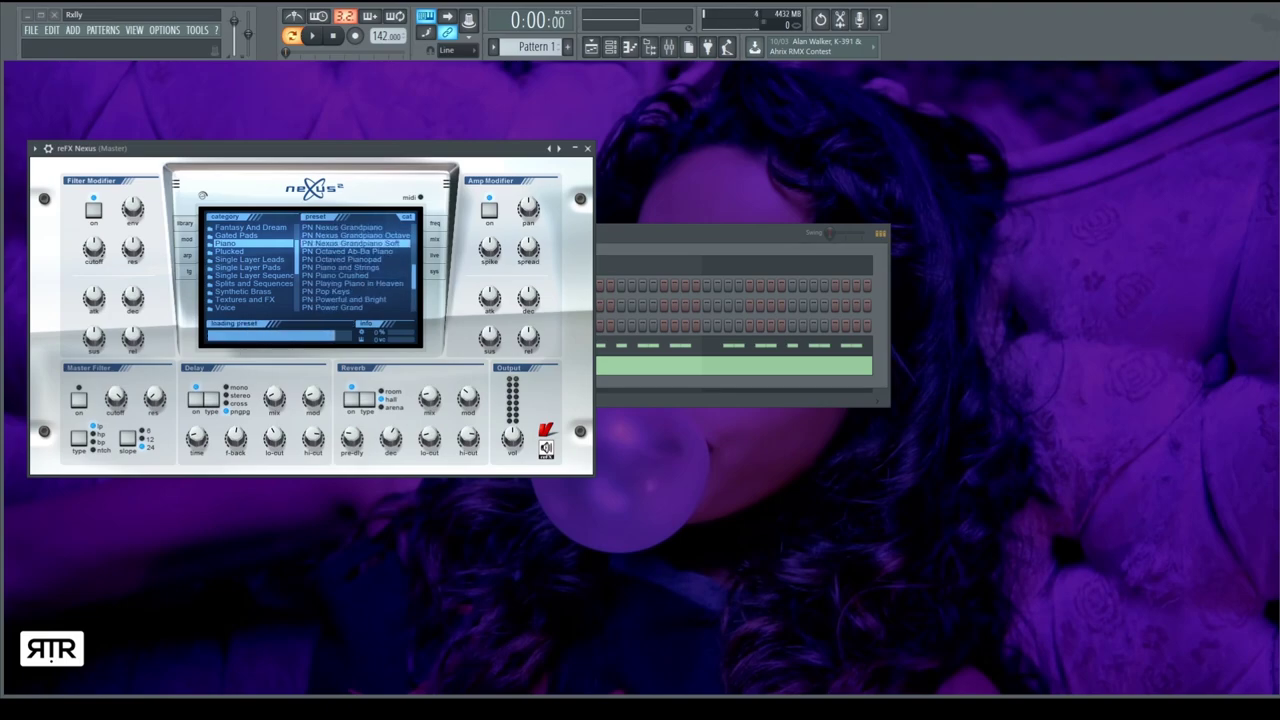
{"action": "key", "text": "Escape"}
Add an F#5 note above the B4 note at the start of the reFX Nexus piano roll and play it back.
{"action": "left_click", "coordinate": [194, 266]}
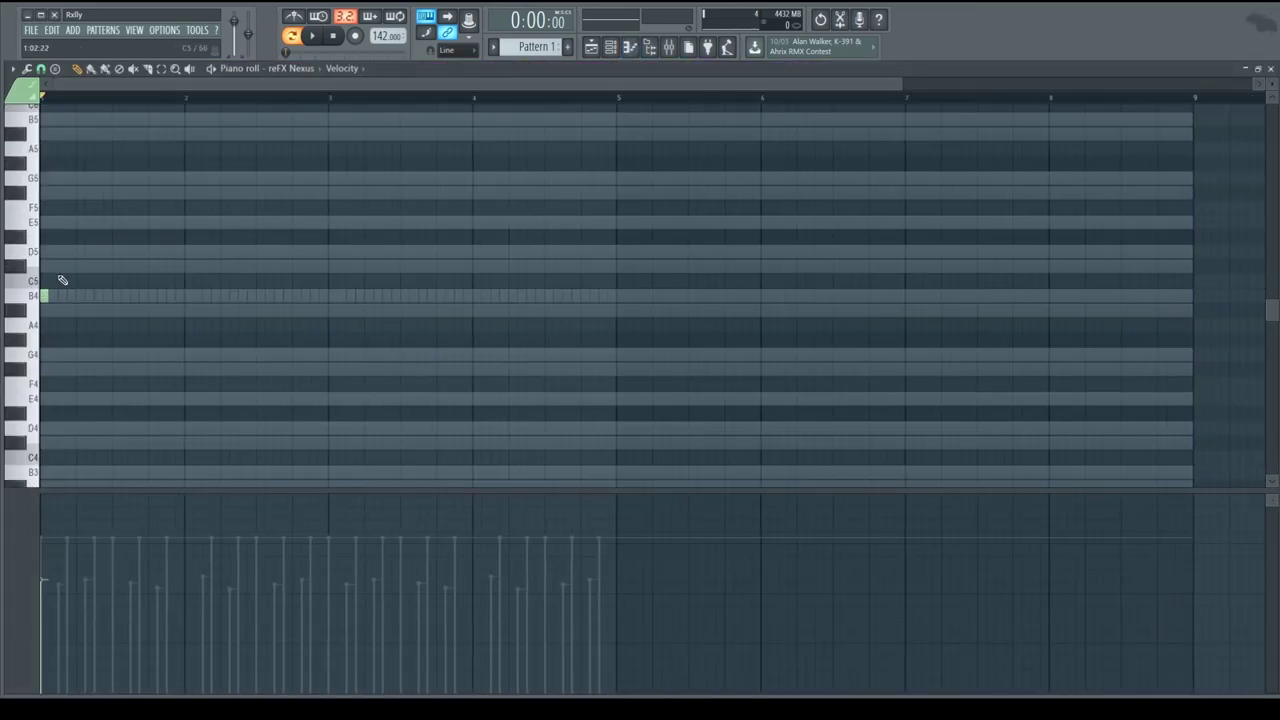
{"action": "left_click", "coordinate": [45, 251]}
{"action": "scroll", "coordinate": [47, 272], "scroll_direction": "up", "scroll_amount": 3}
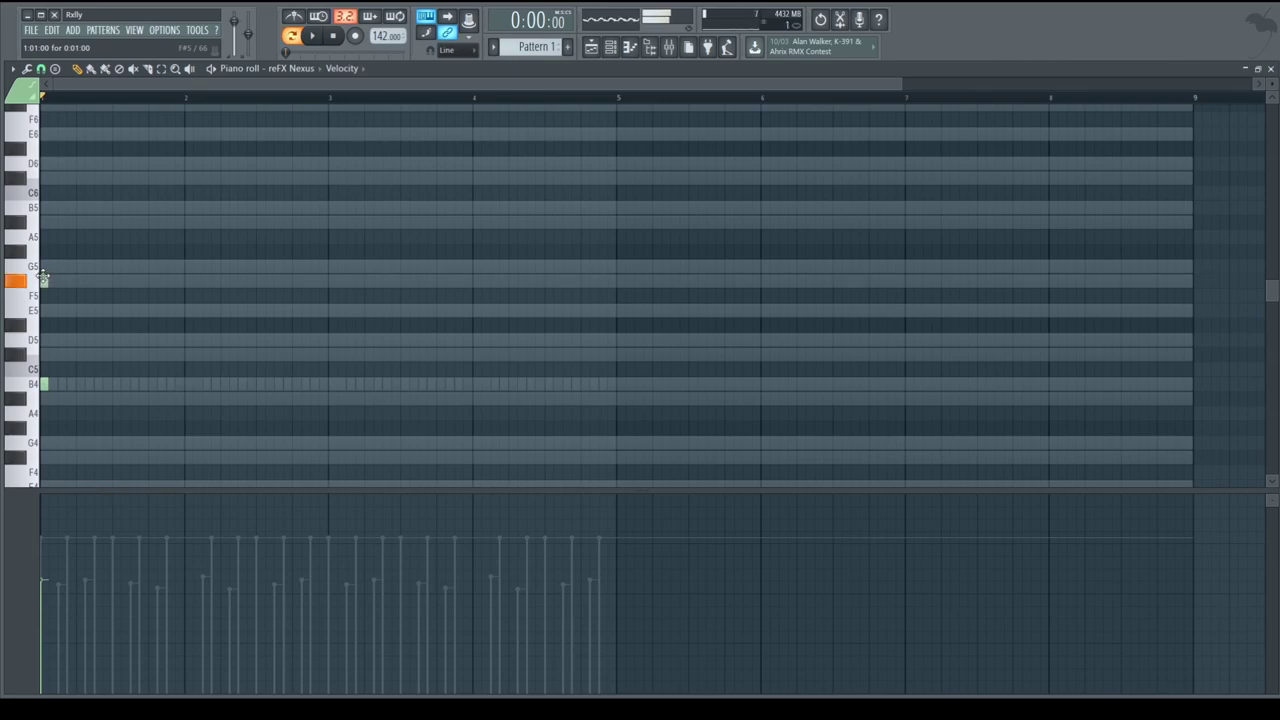
{"action": "key", "text": "space"}
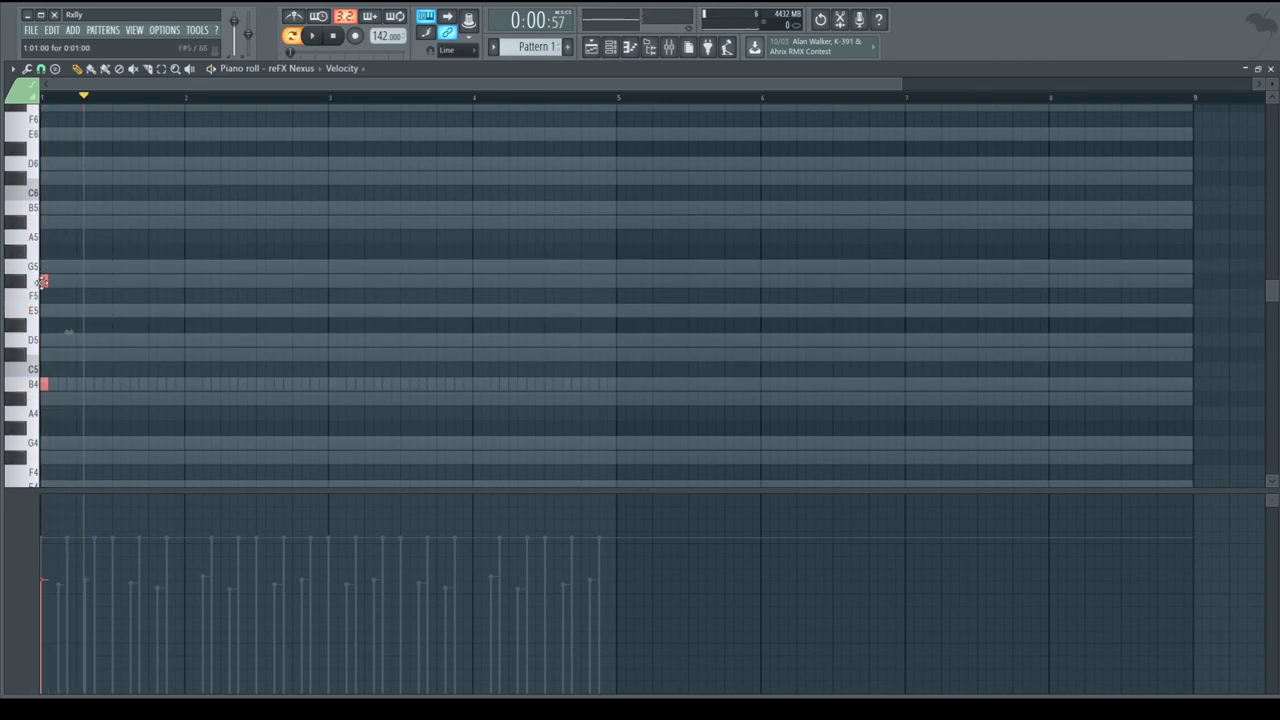
Raise both starting notes one octave to B5 and F#6 and lengthen them to fill bar 1.
{"action": "left_click_drag", "start_coordinate": [42, 282], "coordinate": [175, 296]}
{"action": "key", "text": "ctrl+a"}
{"action": "key", "text": "ctrl+Up"}
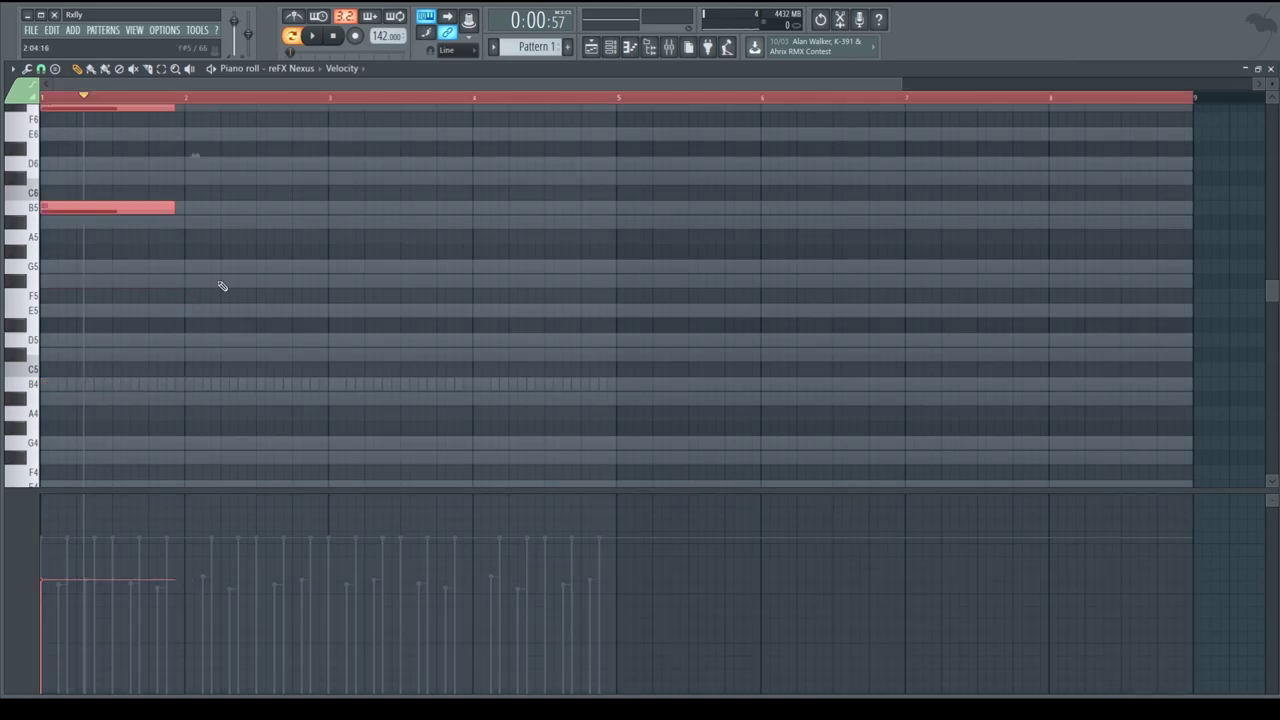
{"action": "scroll", "coordinate": [222, 286], "scroll_direction": "up", "scroll_amount": 3}
{"action": "key", "text": "ctrl+d"}
{"action": "key", "text": "ctrl+a"}
{"action": "left_click_drag", "start_coordinate": [174, 340], "coordinate": [185, 338]}
{"action": "key", "text": "space"}
{"action": "key", "text": "ctrl+d"}
{"action": "key", "text": "space"}
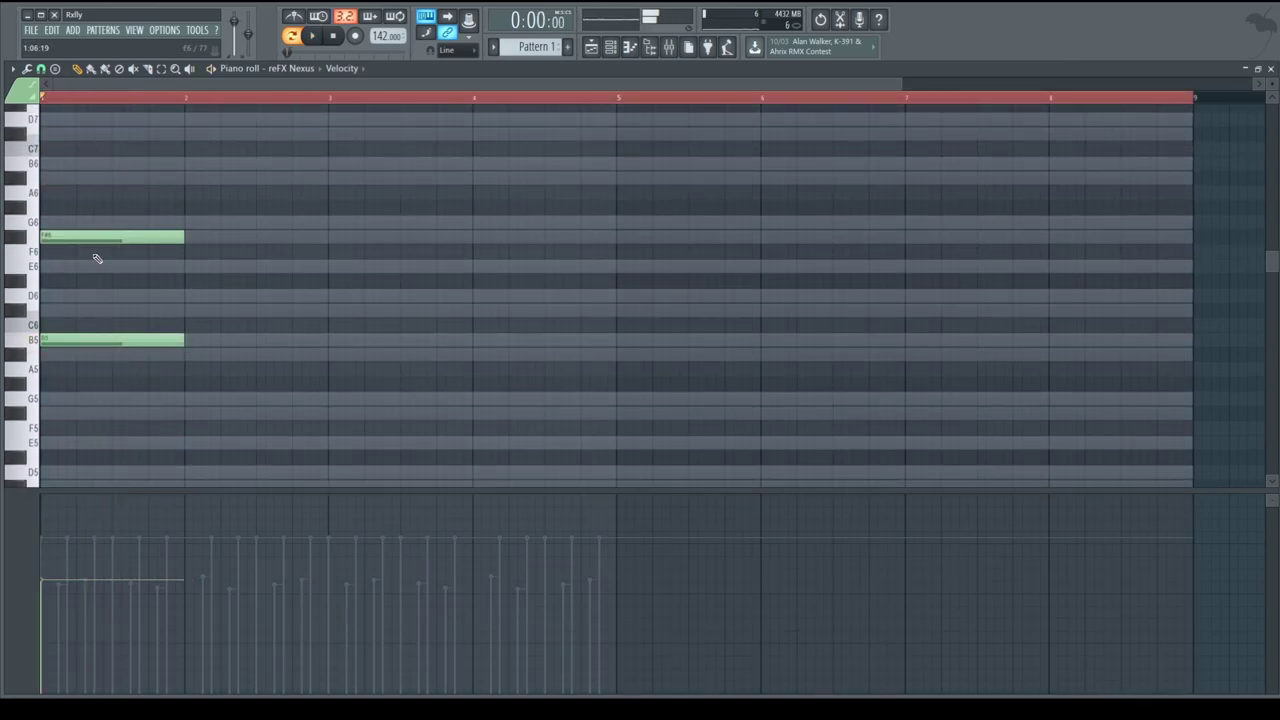
Add a one-bar G6 note in bar 2 and copy the B5 note beneath it.
{"action": "key", "text": "space"}
{"action": "left_click_drag", "start_coordinate": [260, 237], "coordinate": [270, 227]}
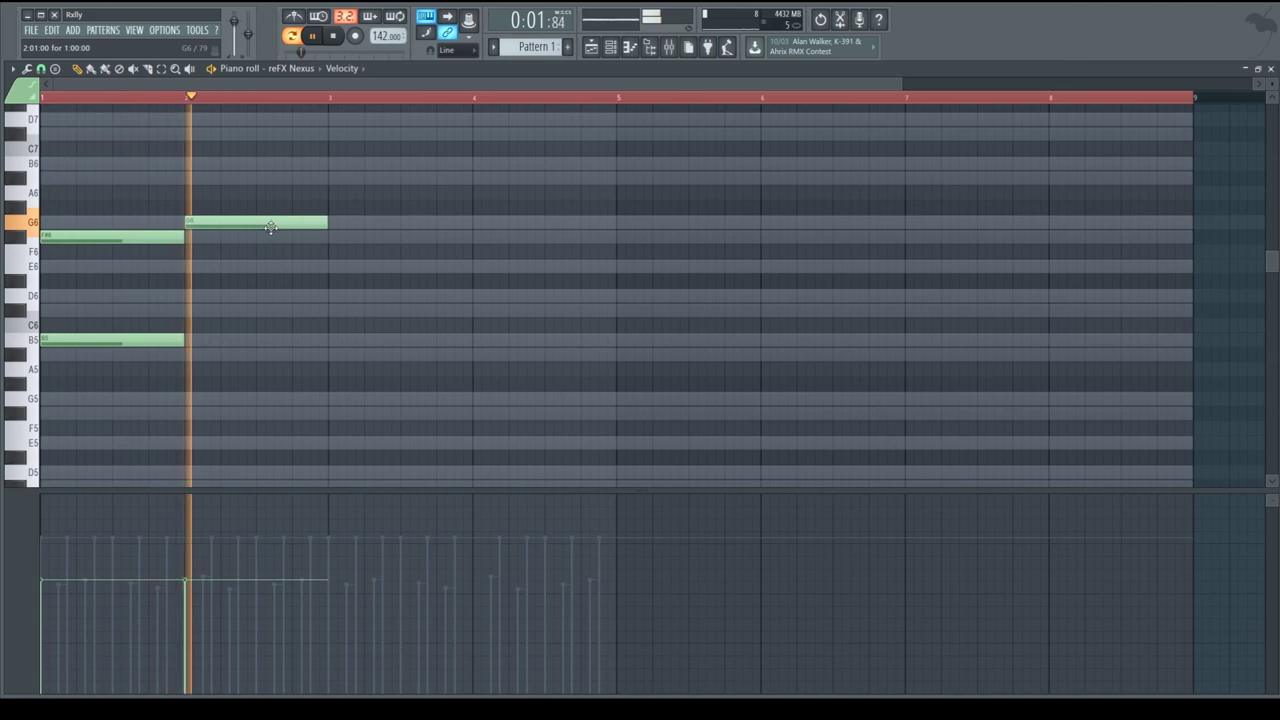
{"action": "key", "text": "space"}
{"action": "key", "text": "space"}
{"action": "left_click_drag", "start_coordinate": [92, 337], "coordinate": [237, 337]}
Raise the two upper notes in bars 1 and 2 by one octave to F#7 and G7 and play them back.
{"action": "left_click_drag", "start_coordinate": [394, 322], "coordinate": [42, 190]}
{"action": "key", "text": "space"}
{"action": "key", "text": "ctrl+Up"}
{"action": "key", "text": "space"}
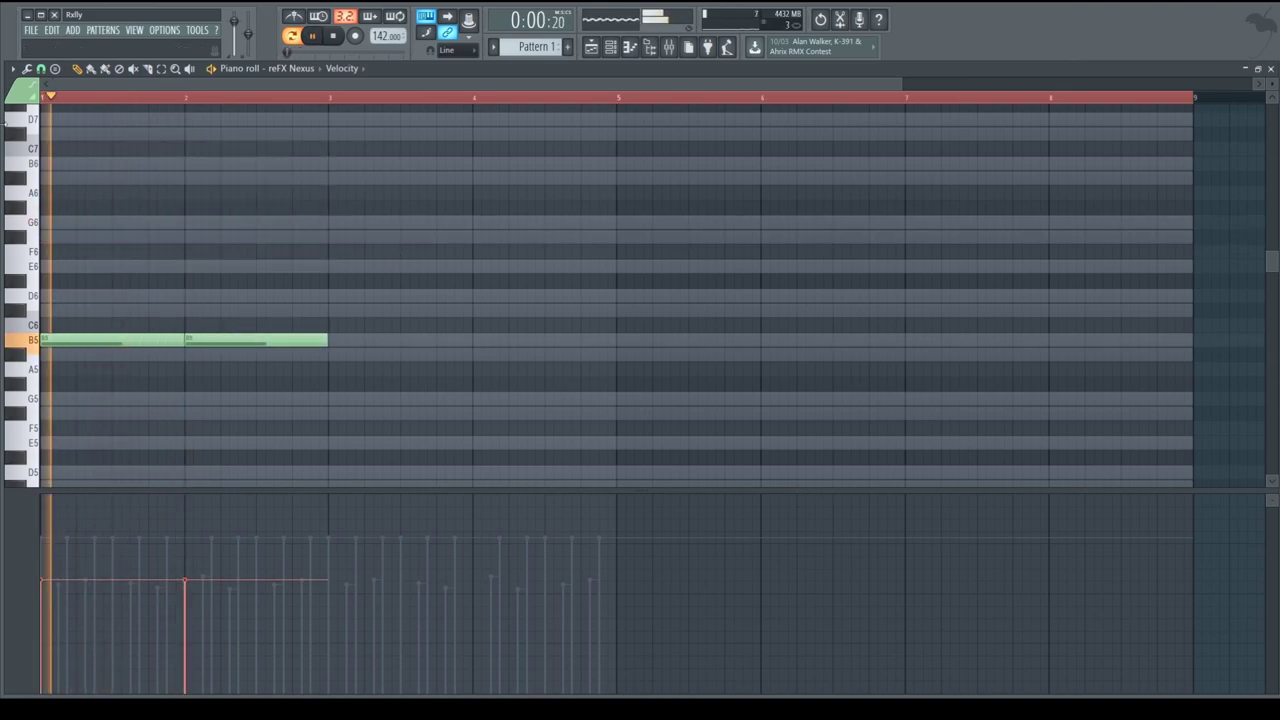
Duplicate the notes of bars 1 and 2 into bars 3 and 4 and clear the selection.
{"action": "scroll", "coordinate": [546, 274], "scroll_direction": "up", "scroll_amount": 2}
{"action": "key", "text": "ctrl+a"}
{"action": "left_click_drag", "start_coordinate": [63, 426], "coordinate": [355, 427], "text": "shift"}
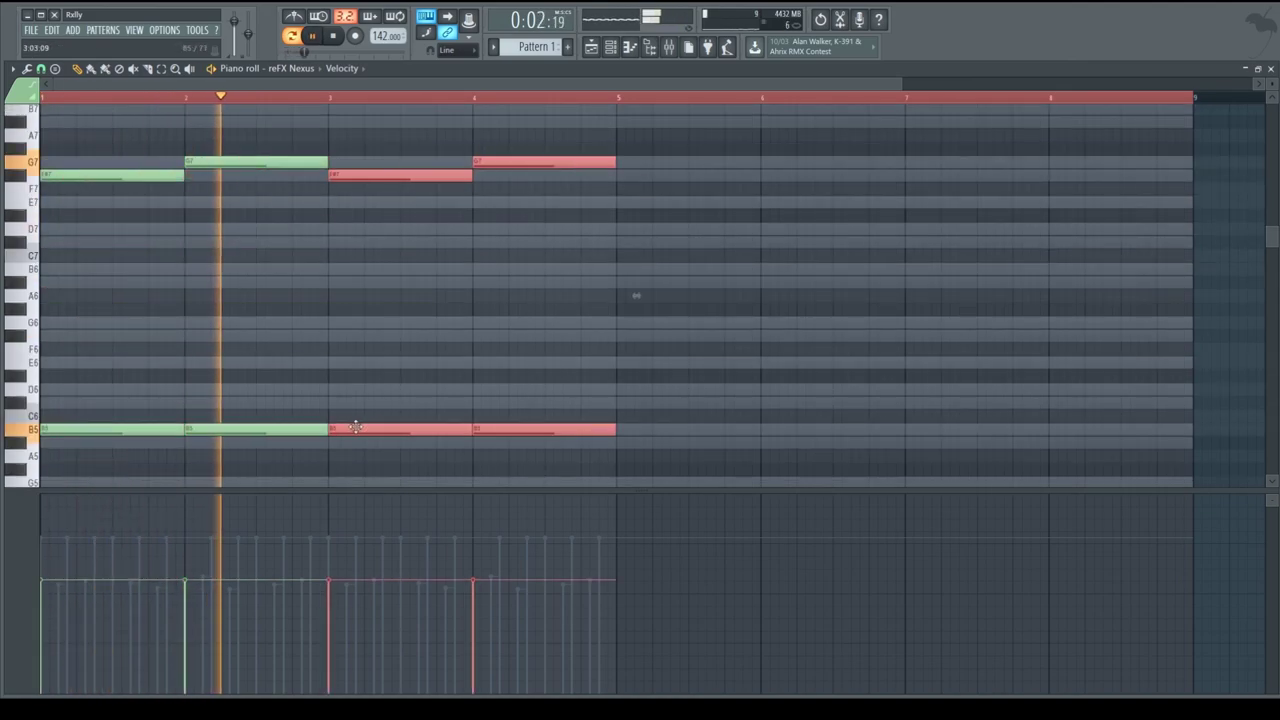
{"action": "key", "text": "ctrl+d"}
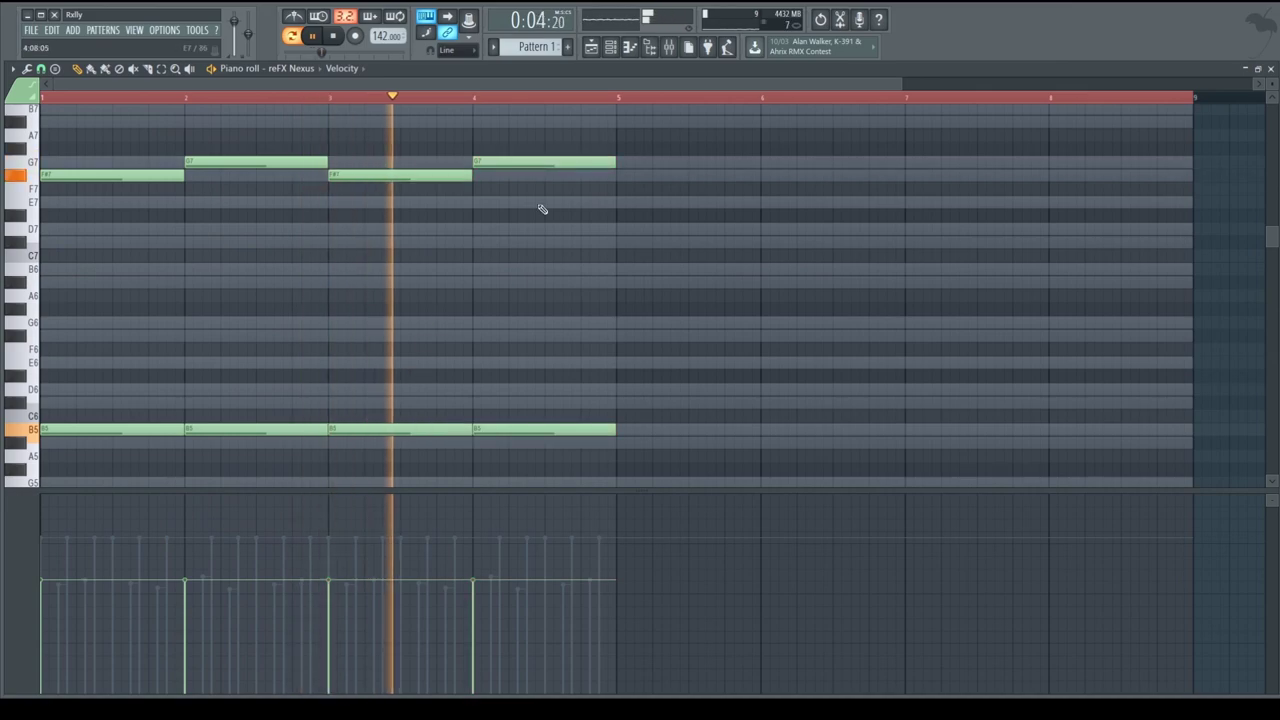
Lower the bar 4 notes, moving the upper one to E7 and the bass one to G5.
{"action": "left_click_drag", "start_coordinate": [514, 165], "coordinate": [520, 207]}
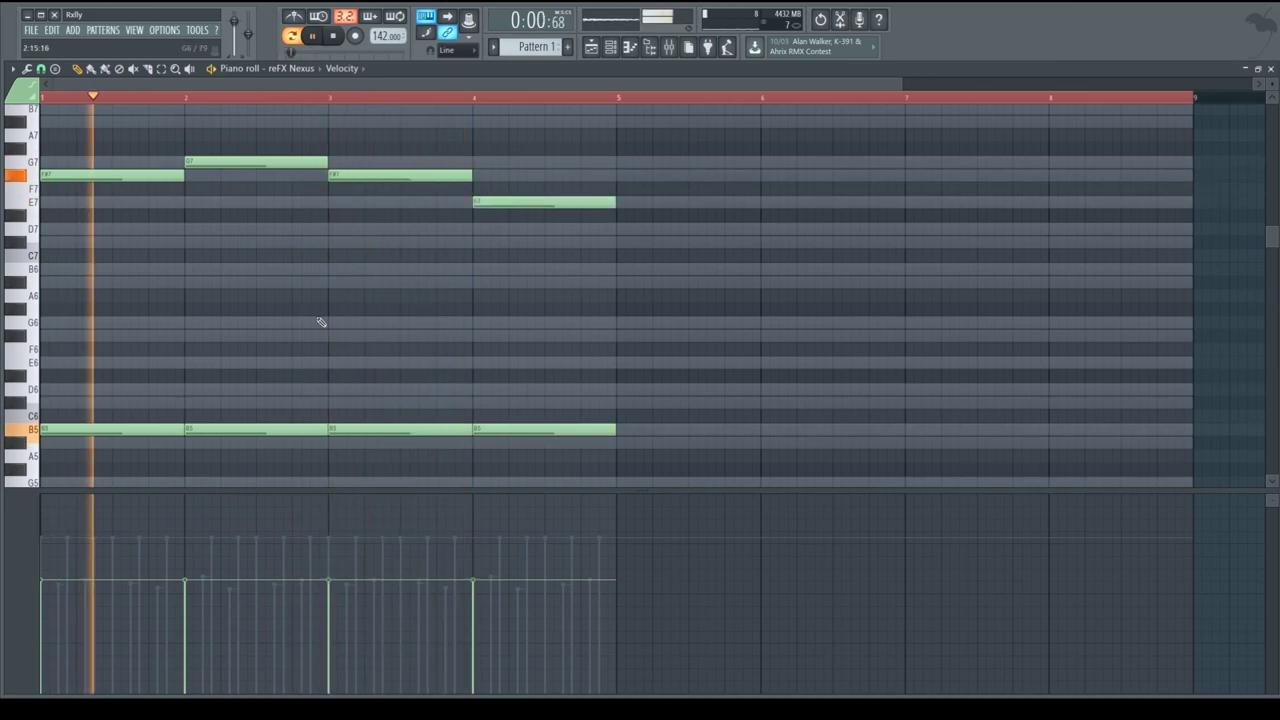
{"action": "left_click_drag", "start_coordinate": [526, 429], "coordinate": [525, 460]}
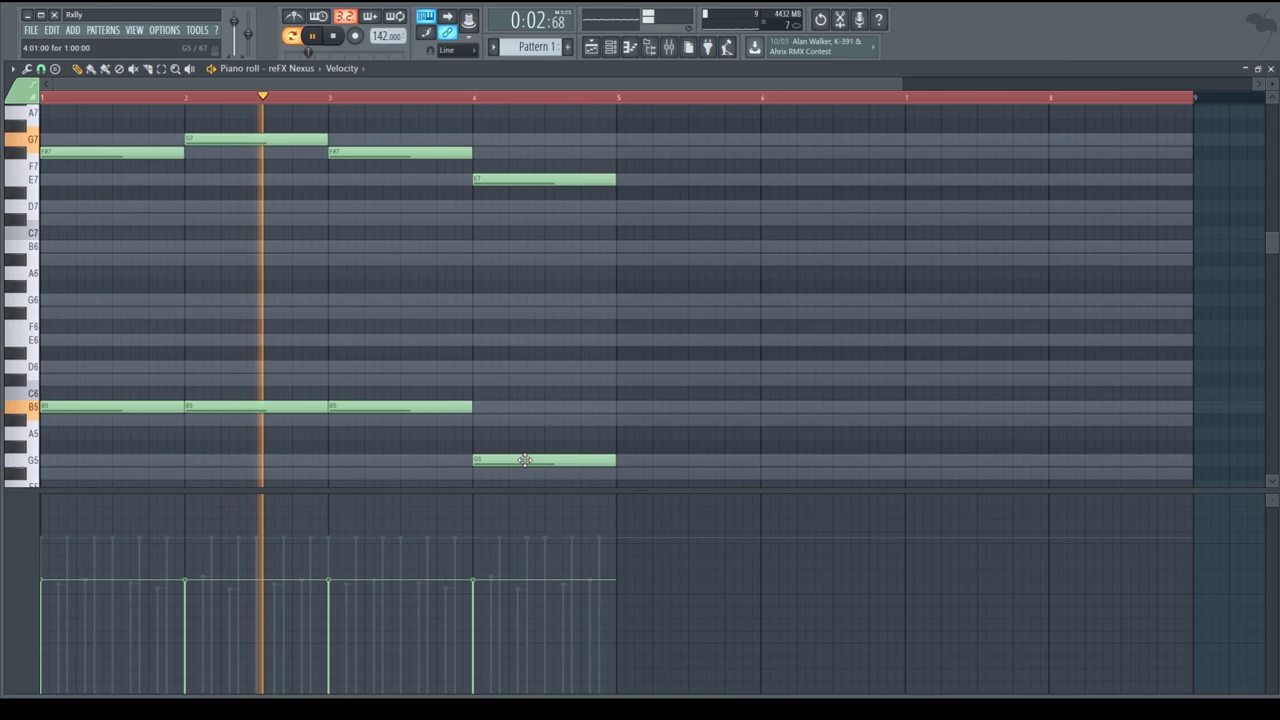
{"action": "left_click", "coordinate": [483, 305]}
{"action": "right_click", "coordinate": [486, 305]}
{"action": "scroll", "coordinate": [543, 366], "scroll_direction": "down", "scroll_amount": 1}
{"action": "scroll", "coordinate": [543, 366], "scroll_direction": "up", "scroll_amount": 1}
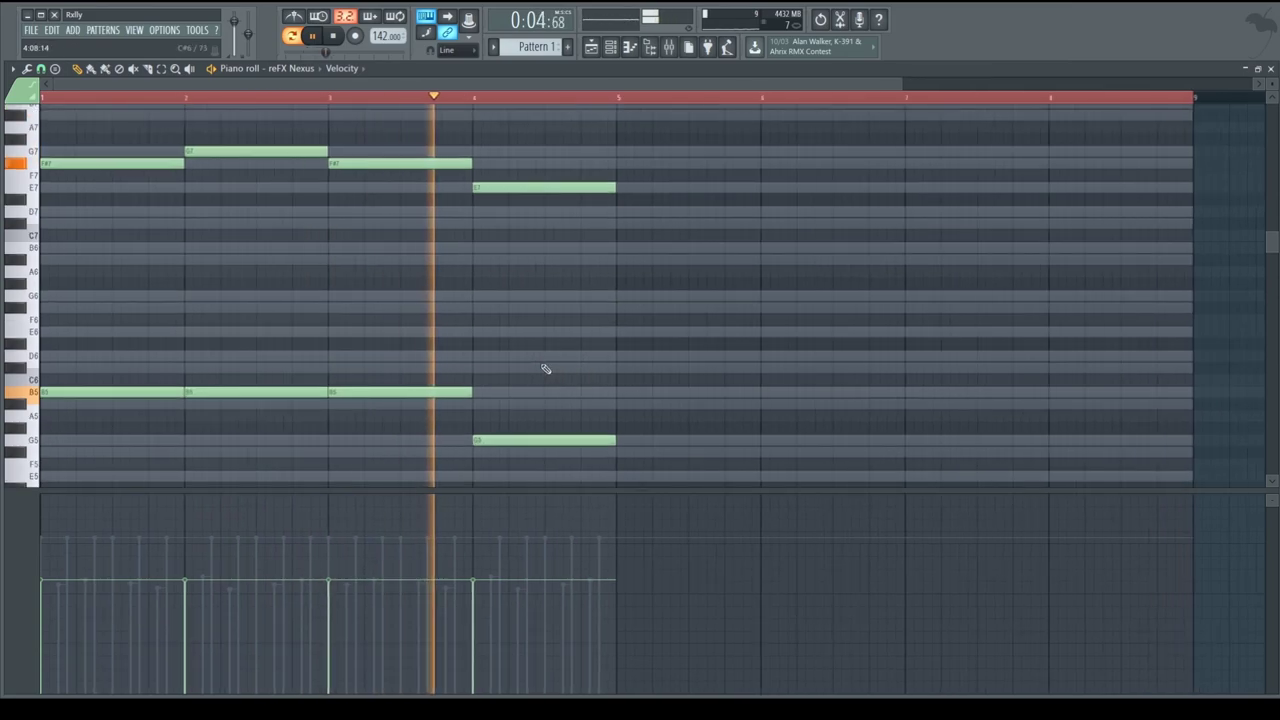
Duplicate the four-bar piano part into bars 5 to 8 and close the piano roll.
{"action": "scroll", "coordinate": [540, 369], "scroll_direction": "down", "scroll_amount": 2}
{"action": "scroll", "coordinate": [537, 369], "scroll_direction": "up", "scroll_amount": 2}
{"action": "key", "text": "ctrl+a"}
{"action": "key", "text": "space"}
{"action": "left_click_drag", "start_coordinate": [103, 428], "coordinate": [575, 398], "text": "shift"}
{"action": "right_click", "coordinate": [602, 334], "text": "ctrl"}
{"action": "left_click", "coordinate": [1270, 68]}
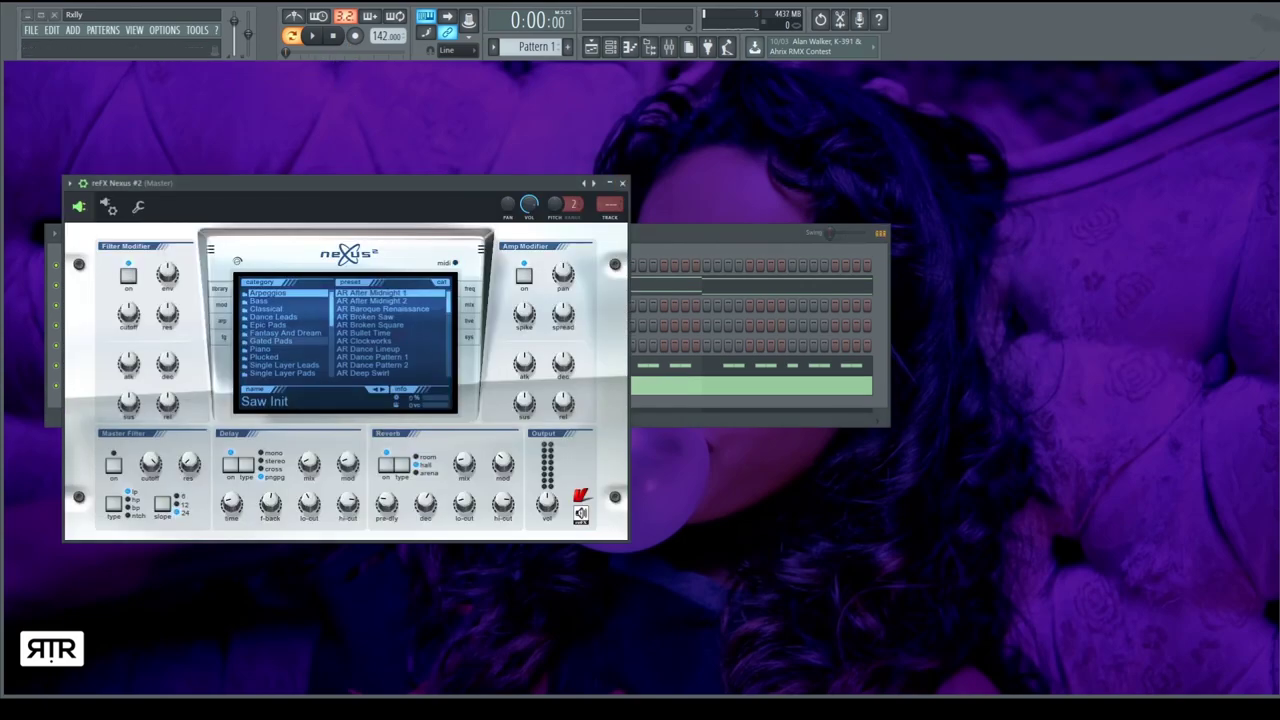
Load the PD Ambient Pad 5 preset from Single Layer Pads in reFX Nexus #2 and close the plugin.
{"action": "left_click", "coordinate": [286, 341]}
{"action": "left_click", "coordinate": [286, 365]}
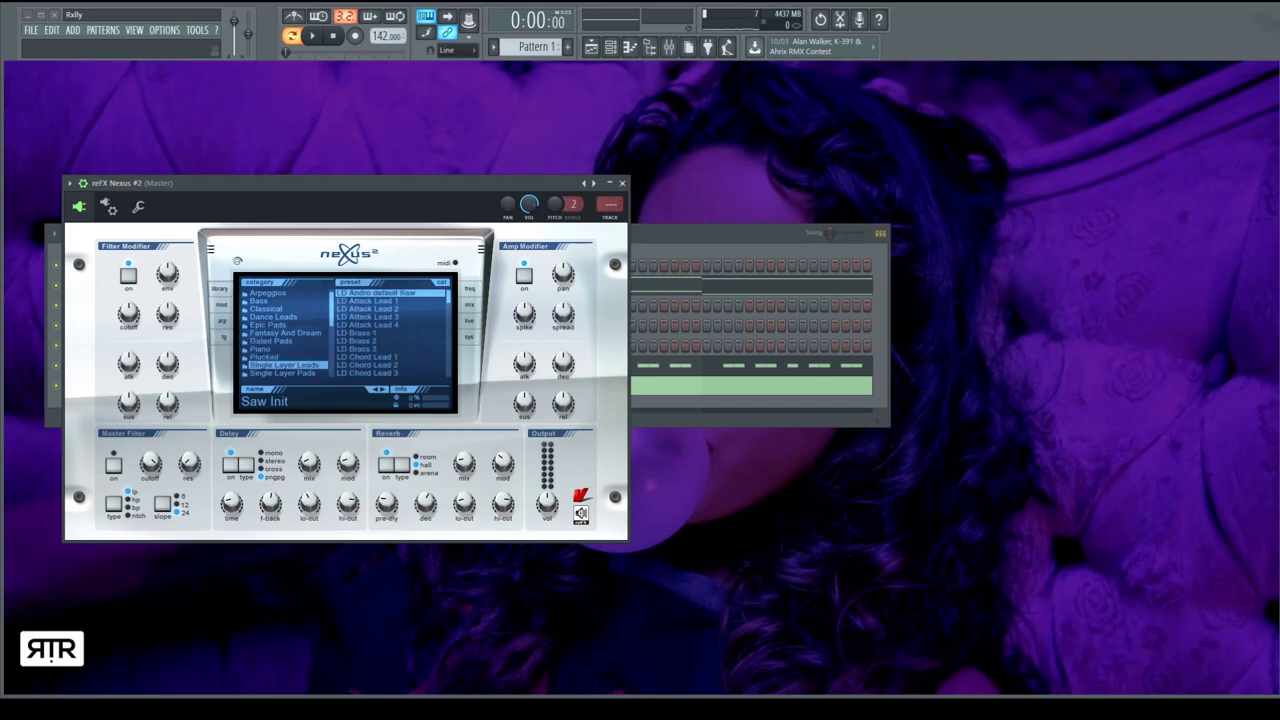
{"action": "left_click", "coordinate": [286, 373]}
{"action": "left_click", "coordinate": [398, 333]}
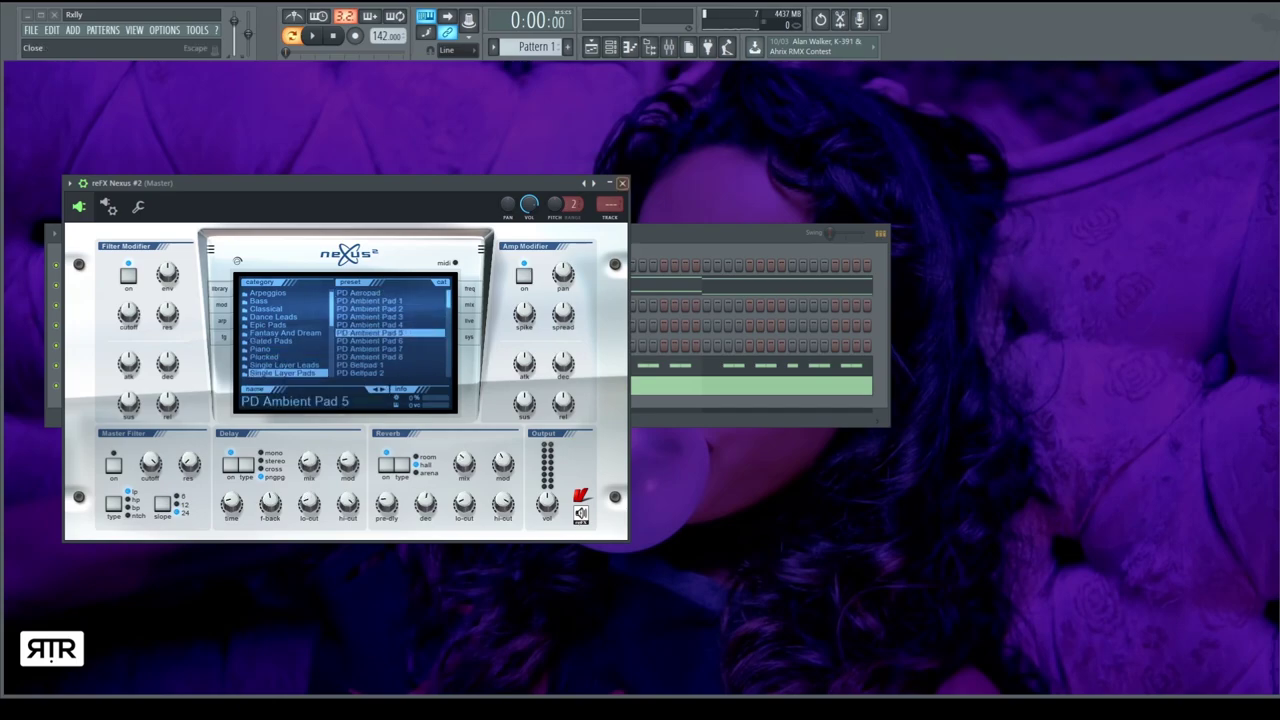
{"action": "left_click", "coordinate": [622, 183]}
Load the PD Dark Pad 1 preset in reFX Nexus #2 and close the plugin.
{"action": "left_click", "coordinate": [143, 265]}
{"action": "left_click", "coordinate": [390, 365]}
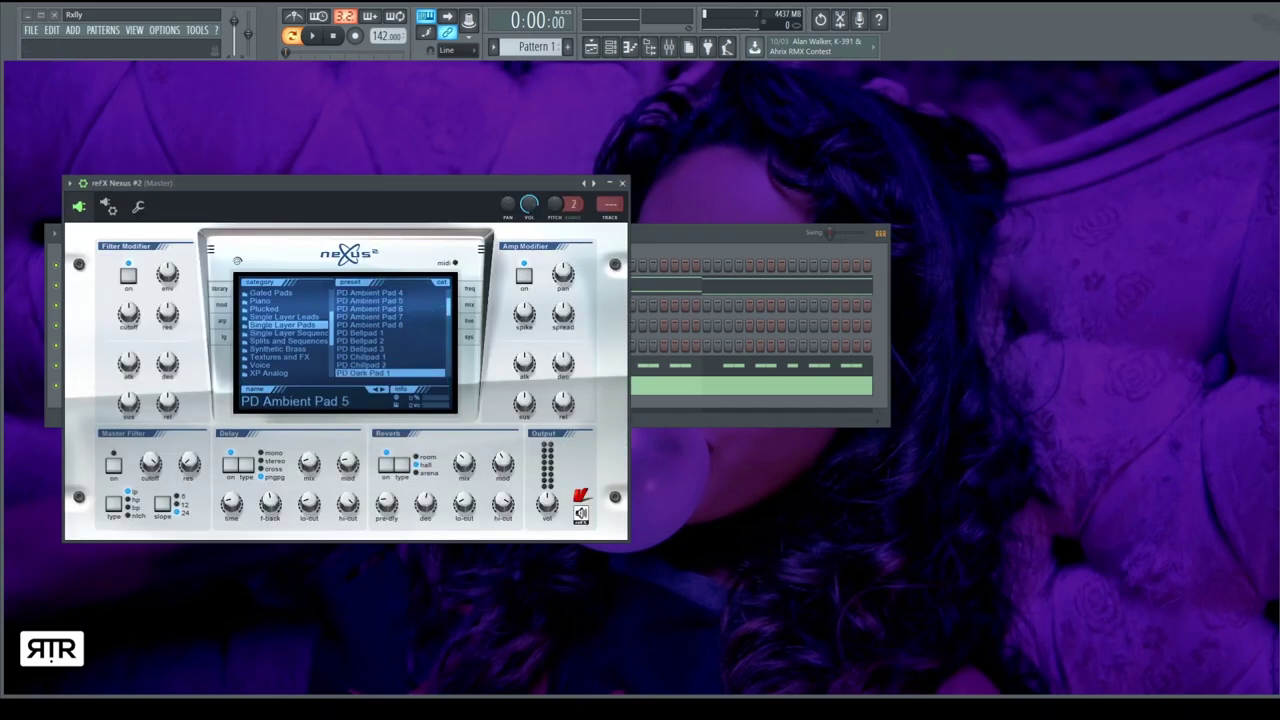
{"action": "left_click", "coordinate": [390, 373]}
{"action": "key", "text": "Escape"}
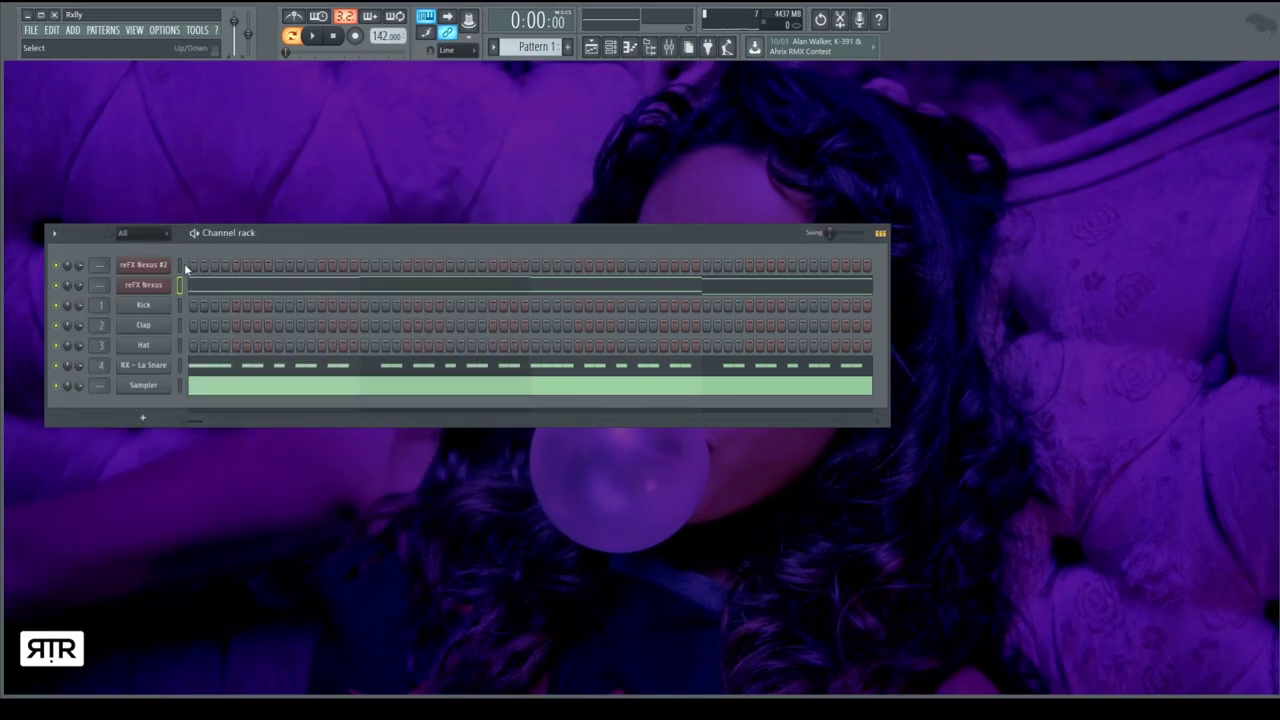
Copy the reFX Nexus notes to the reFX Nexus #2 channel, play the pattern and centre the channel rack.
{"action": "key", "text": "space"}
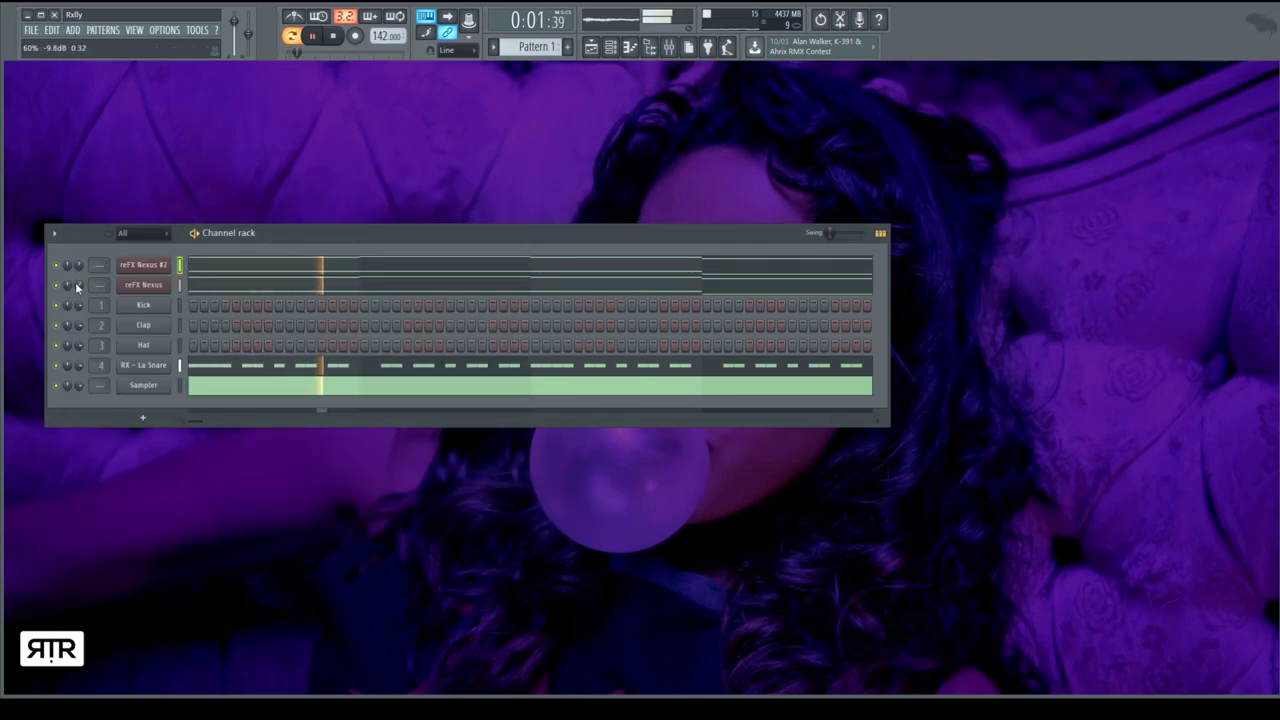
{"action": "left_click_drag", "start_coordinate": [365, 232], "coordinate": [516, 216]}
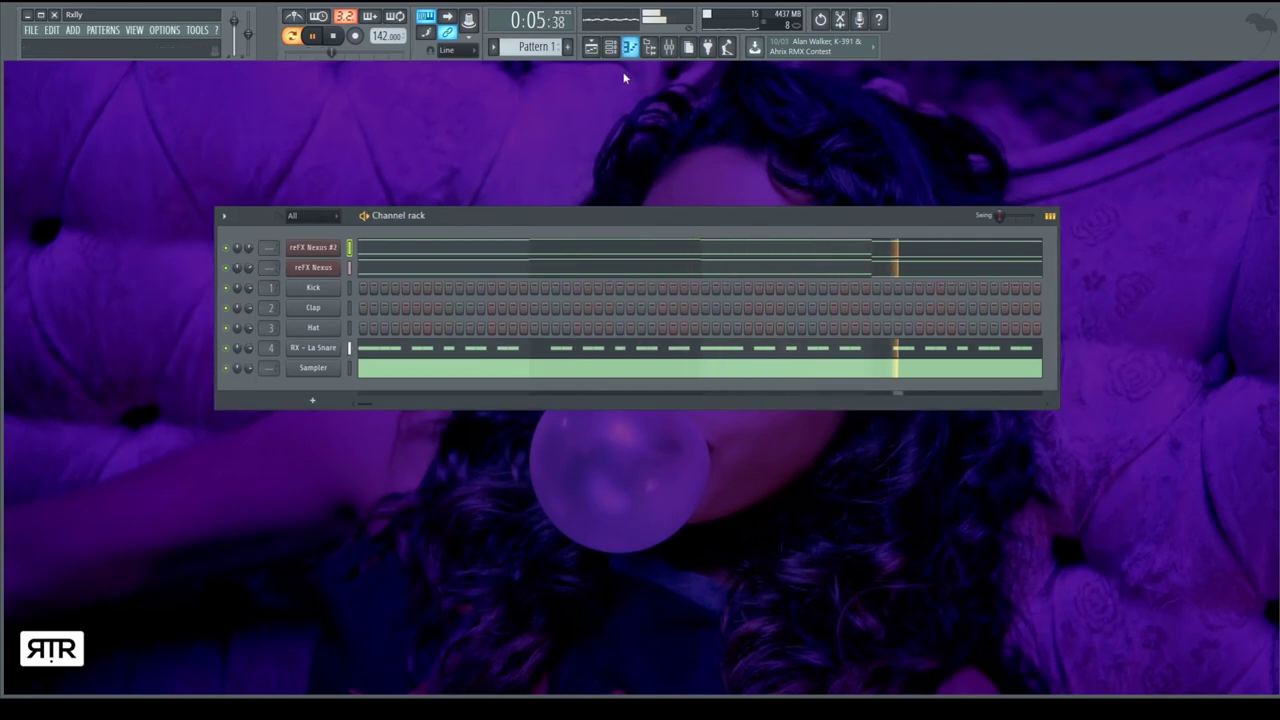
Extend the last RX - La Snare note to the end of bar 4 and chop it into four short notes.
{"action": "left_click", "coordinate": [531, 347]}
{"action": "key", "text": "space"}
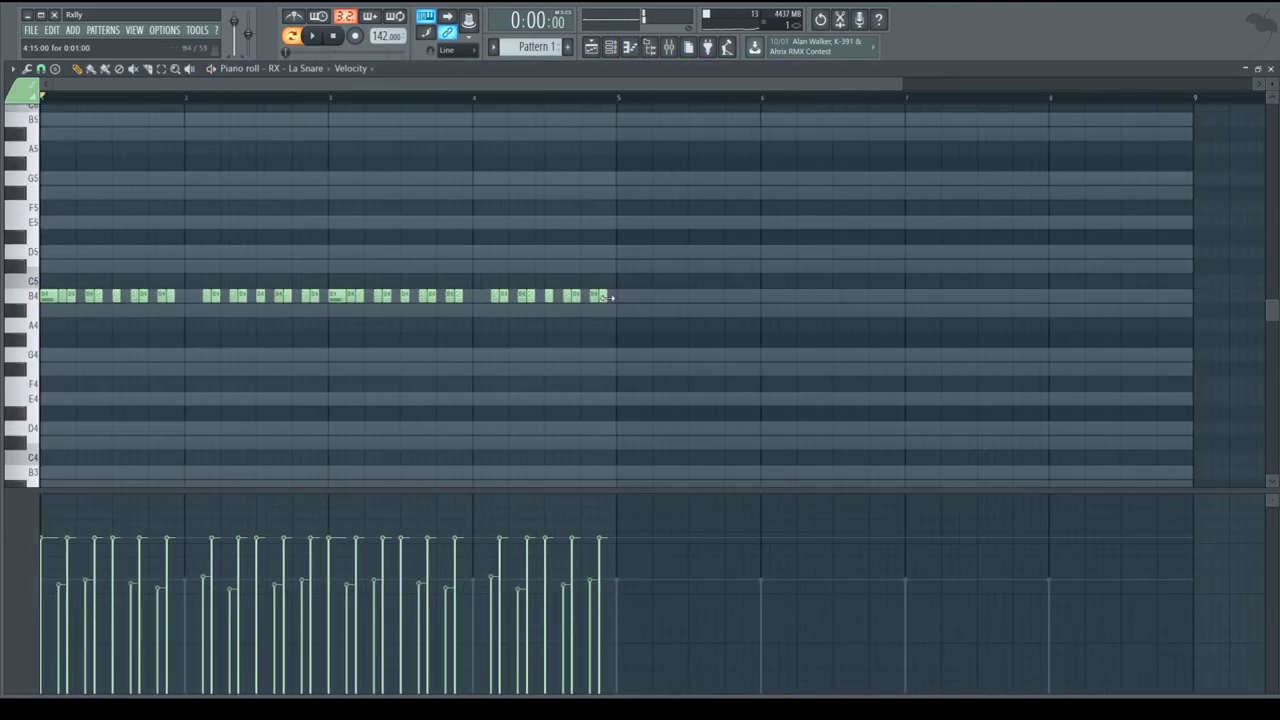
{"action": "scroll", "coordinate": [614, 318], "scroll_direction": "up", "scroll_amount": 3}
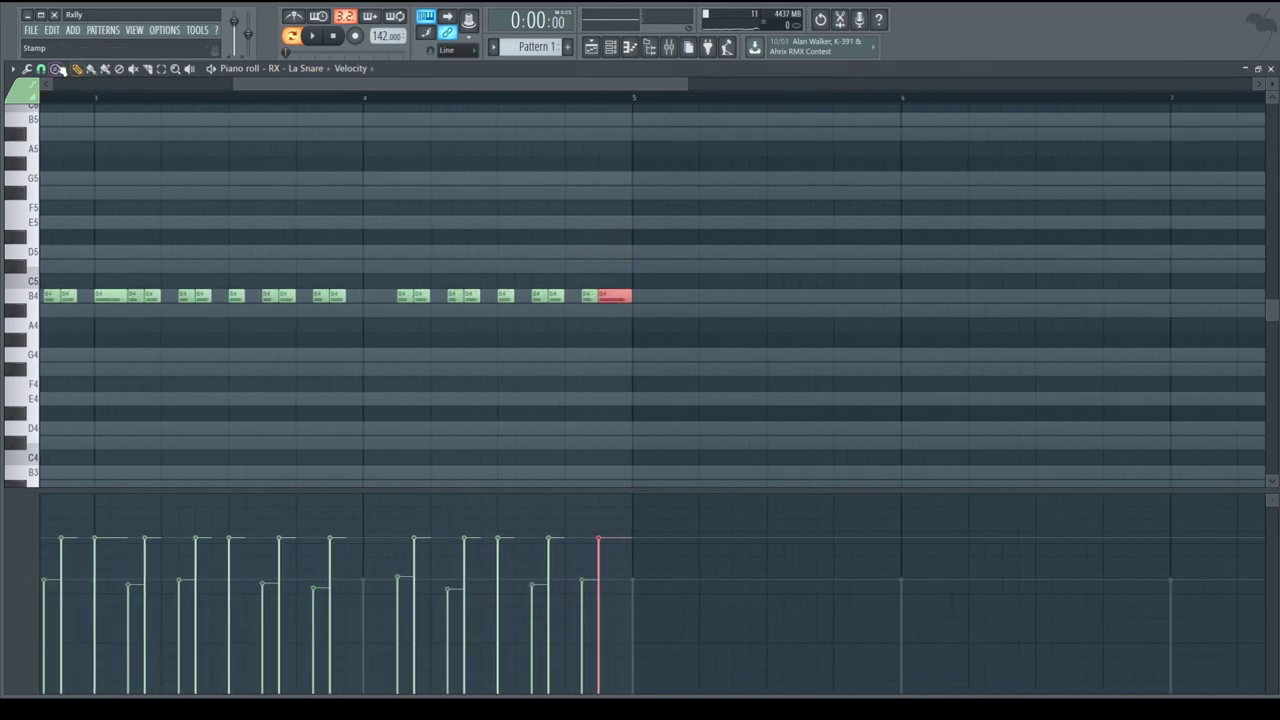
{"action": "scroll", "coordinate": [535, 230], "scroll_direction": "down", "scroll_amount": 3}
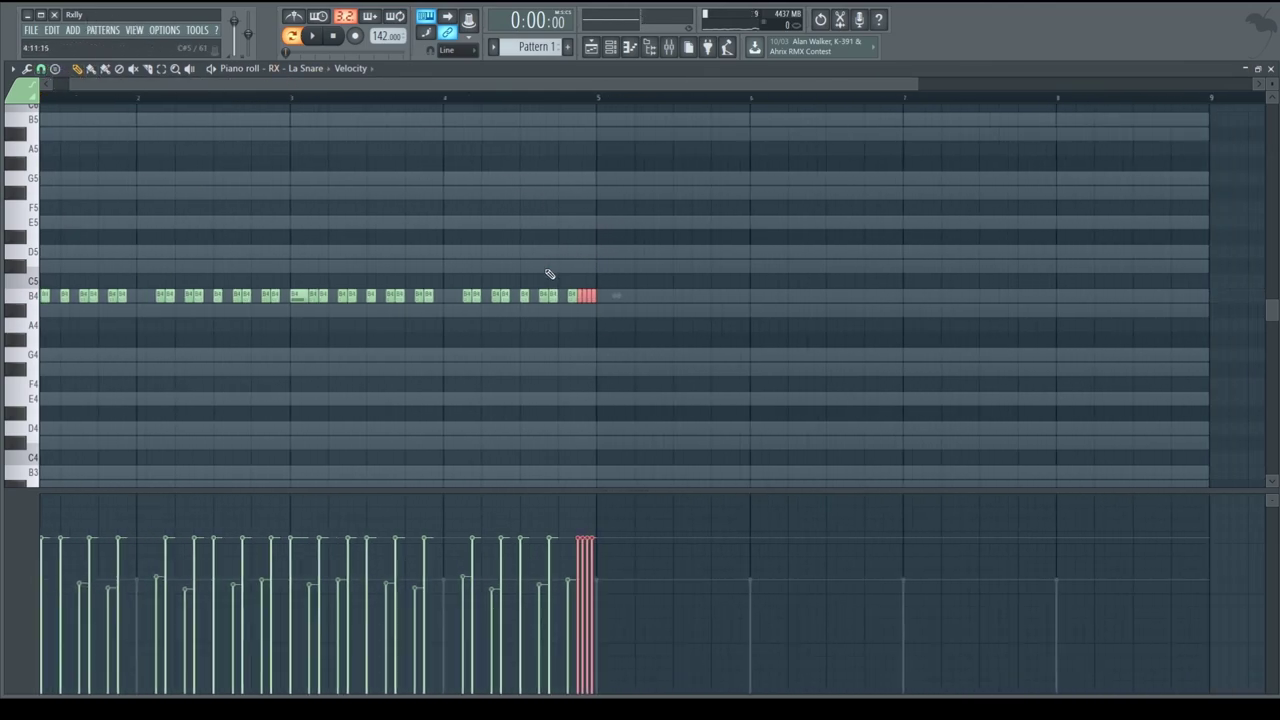
Ramp the velocities of the four-note snare roll at the end of bar 4 upward during playback.
{"action": "key", "text": "space"}
{"action": "left_click_drag", "start_coordinate": [574, 578], "coordinate": [591, 540]}
{"action": "scroll", "coordinate": [171, 309], "scroll_direction": "up", "scroll_amount": 4}
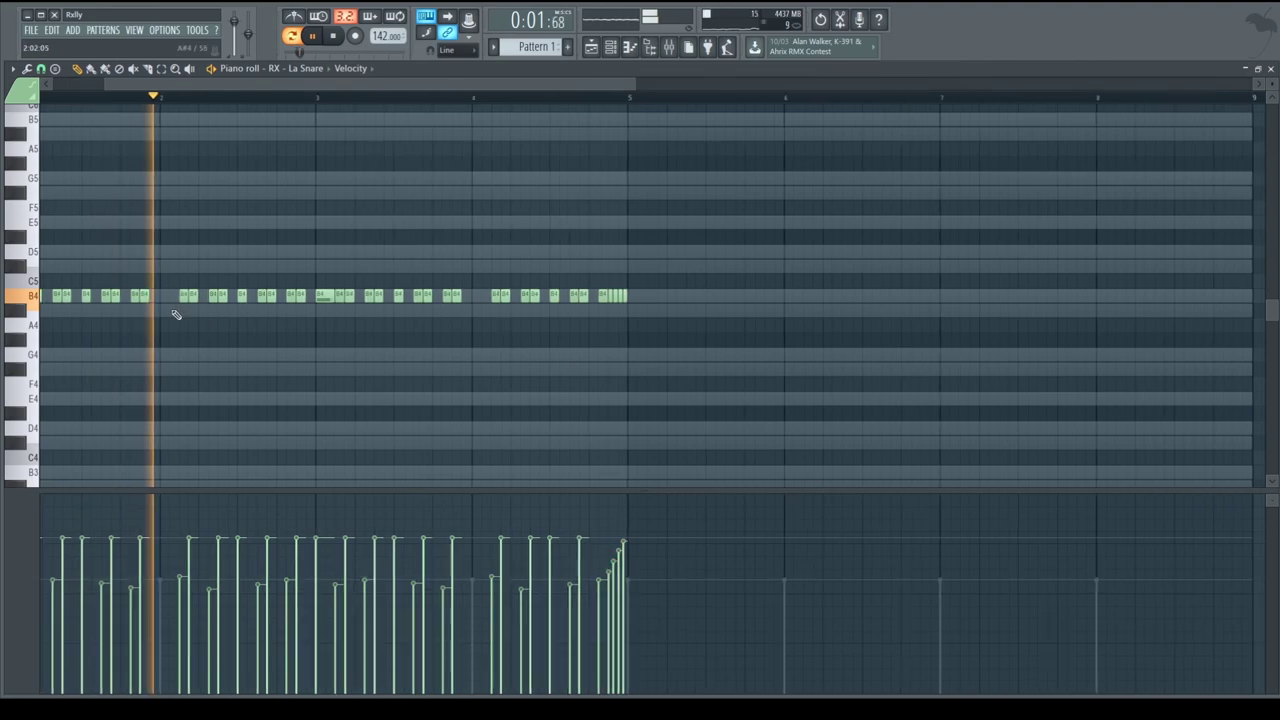
Turn the last snare note of bar 2 into a roll of four short notes reaching bar 3.
{"action": "left_click", "coordinate": [397, 294]}
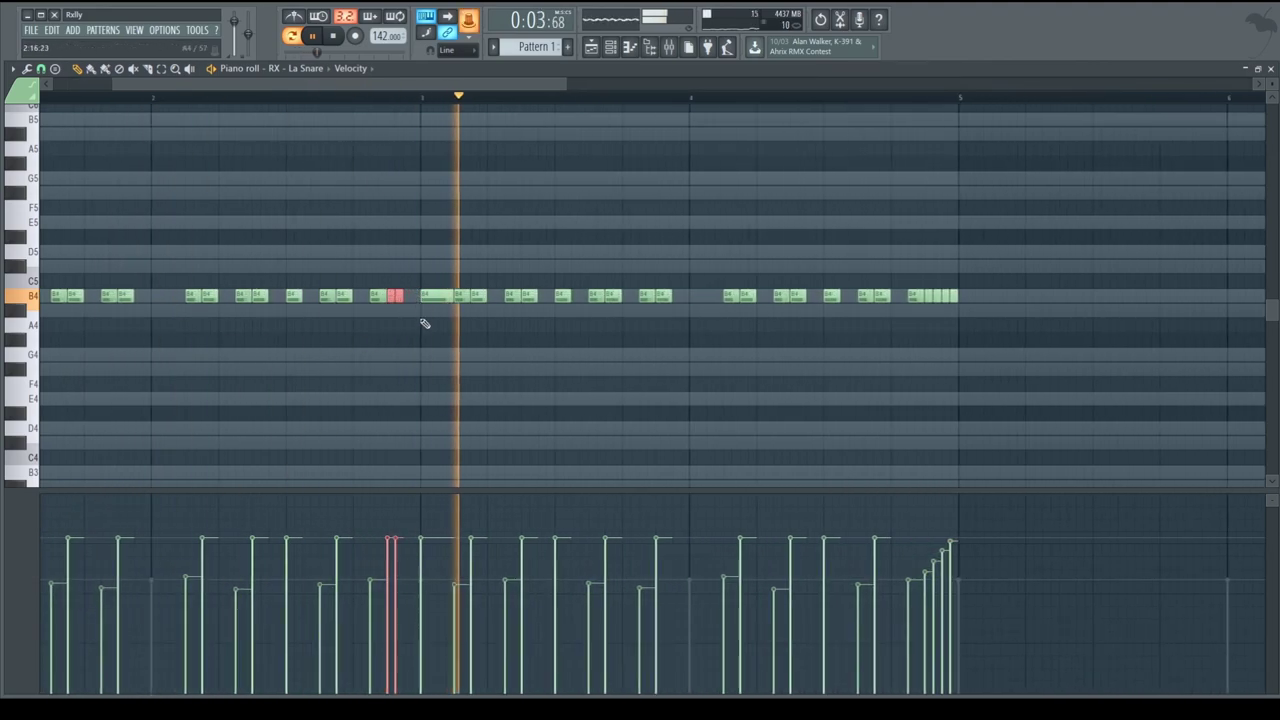
{"action": "key", "text": "space"}
{"action": "key", "text": "space"}
{"action": "mouse_move", "coordinate": [396, 296]}
{"action": "left_mouse_down", "text": "shift"}
{"action": "mouse_move", "coordinate": [412, 296]}
{"action": "mouse_move", "coordinate": [389, 298]}
{"action": "left_mouse_up", "text": "shift"}
{"action": "key", "text": "ctrl+d"}
Ramp the velocities of the bar 2 snare roll upward, close the piano roll and stop playback.
{"action": "left_click_drag", "start_coordinate": [382, 574], "coordinate": [459, 514]}
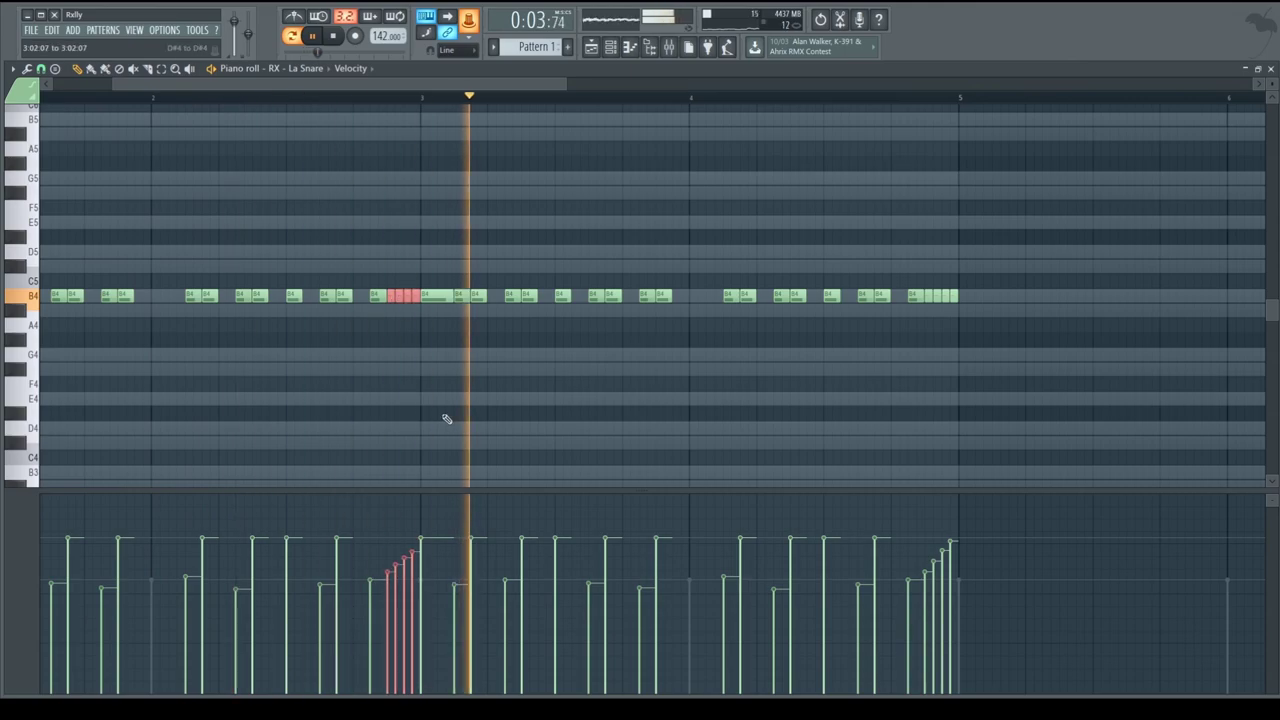
{"action": "scroll", "coordinate": [446, 420], "scroll_direction": "down", "scroll_amount": 3}
{"action": "left_click", "coordinate": [1270, 69]}
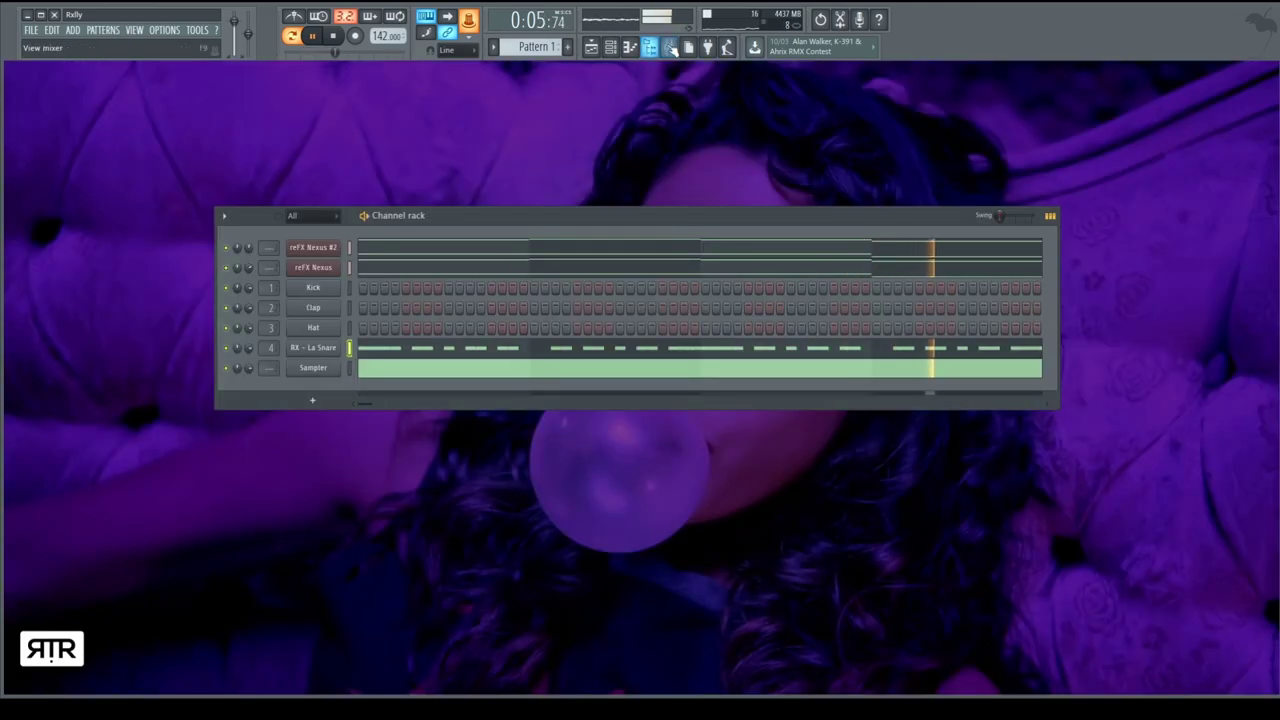
{"action": "key", "text": "space"}
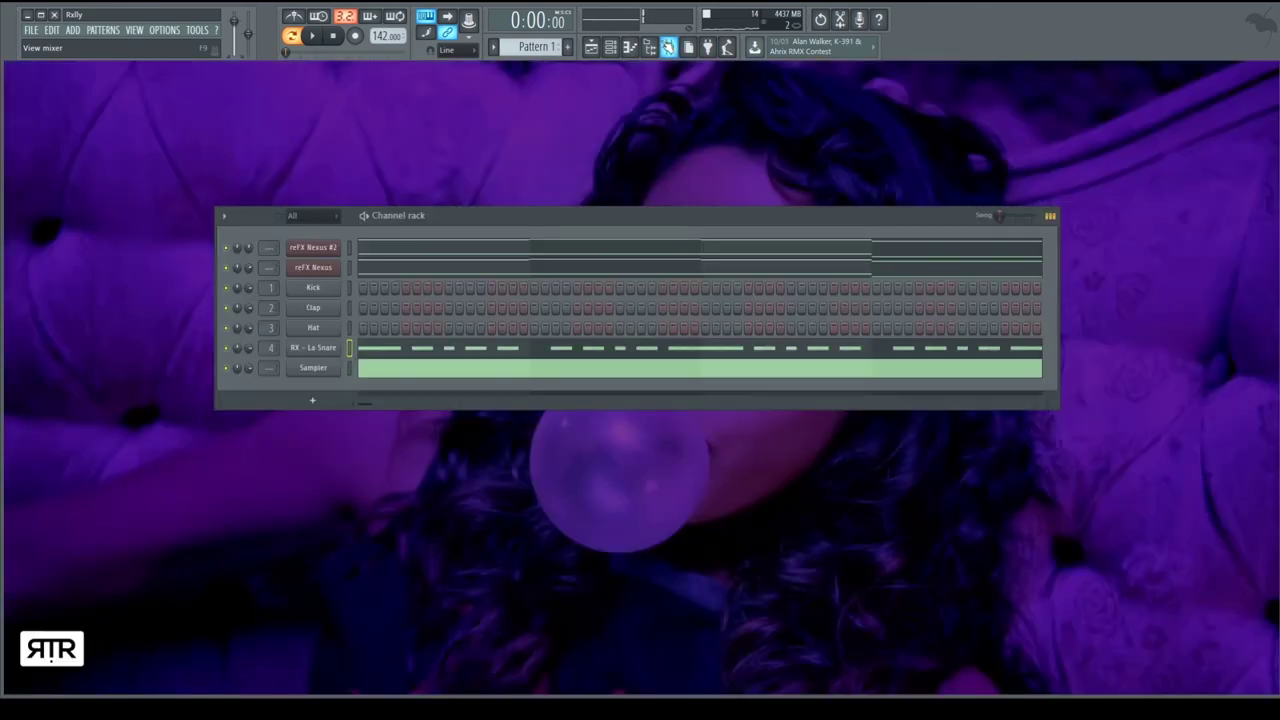
Replace the Hat channel's sample with RX - Expose Snare from the drum kit's Drums > Snares folder.
{"action": "left_click", "coordinate": [650, 48]}
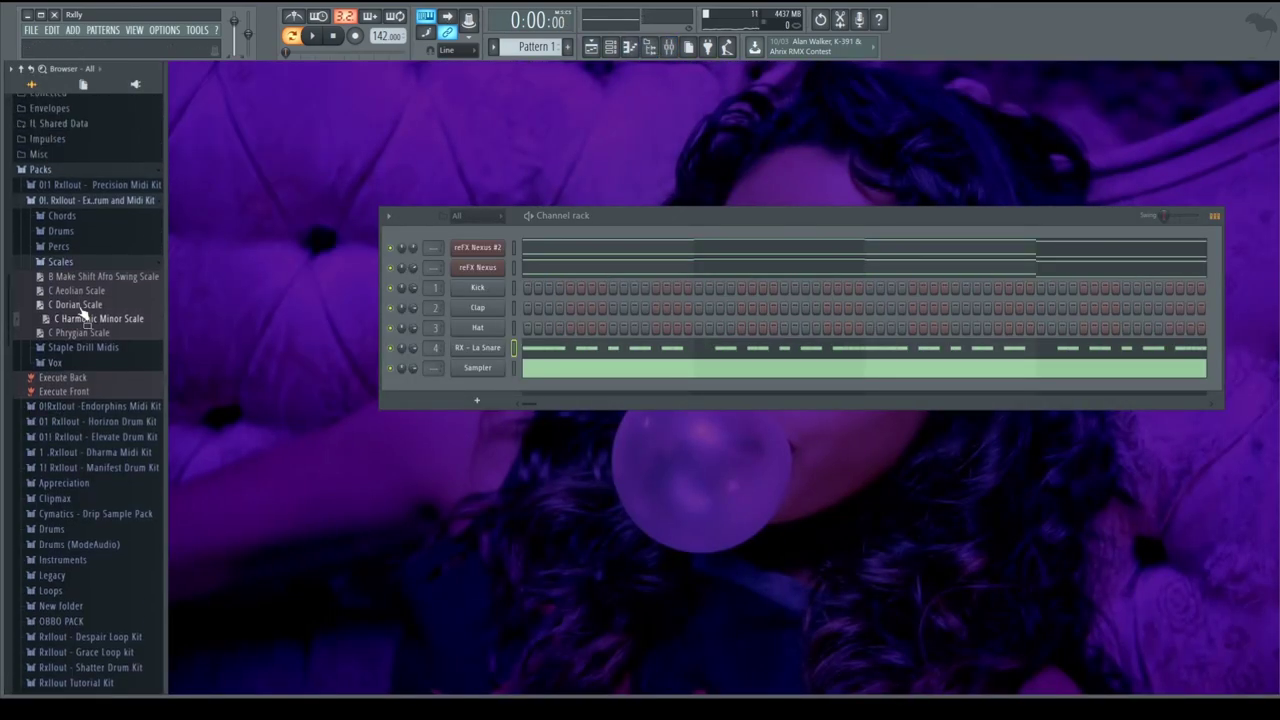
{"action": "left_click", "coordinate": [95, 247]}
{"action": "left_click", "coordinate": [97, 231]}
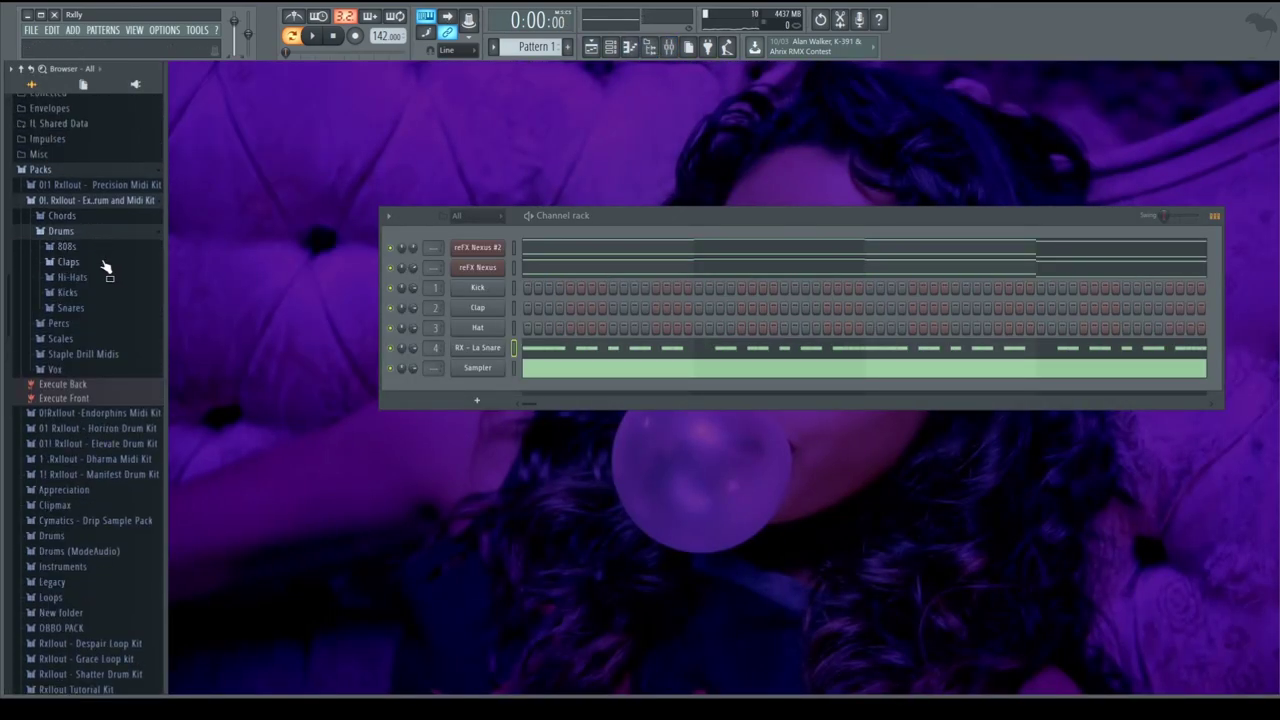
{"action": "left_click", "coordinate": [97, 312]}
{"action": "left_click_drag", "start_coordinate": [115, 373], "coordinate": [513, 327]}
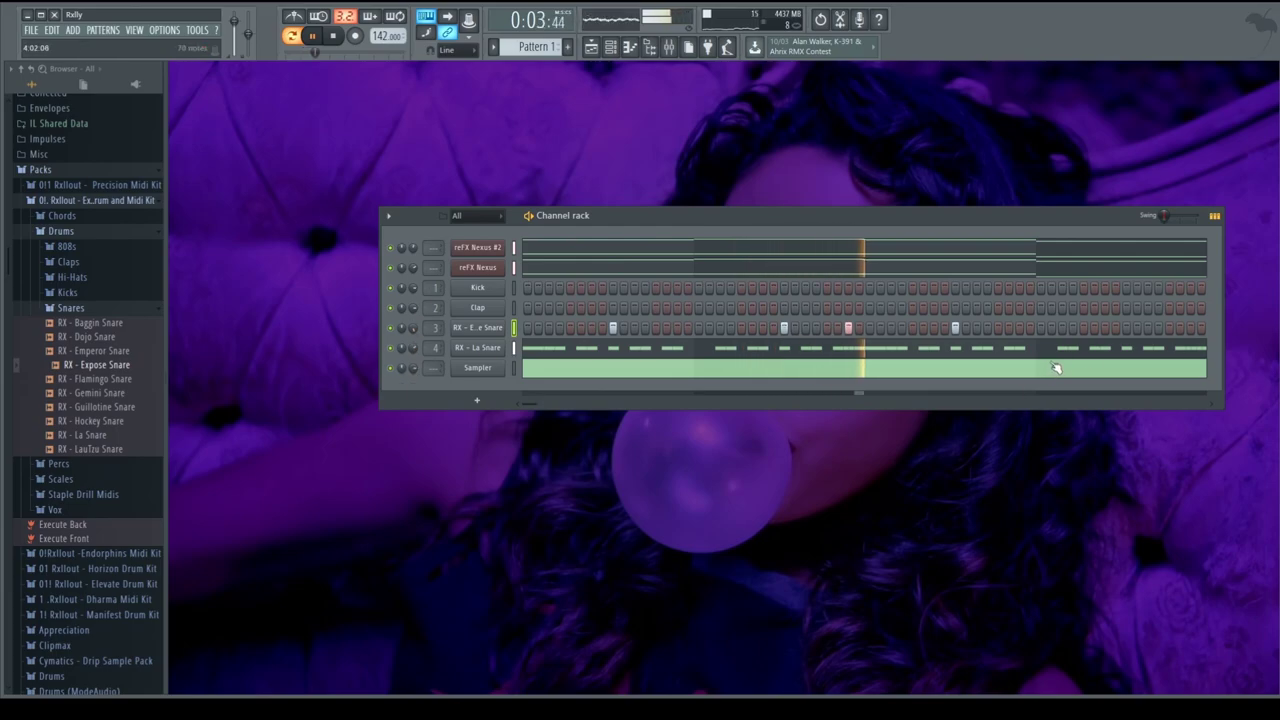
Add three RX - Expose Snare hits in bar 4 and load RX - Direct Kick into the Kick channel with a first-step hit.
{"action": "left_click", "coordinate": [1106, 328]}
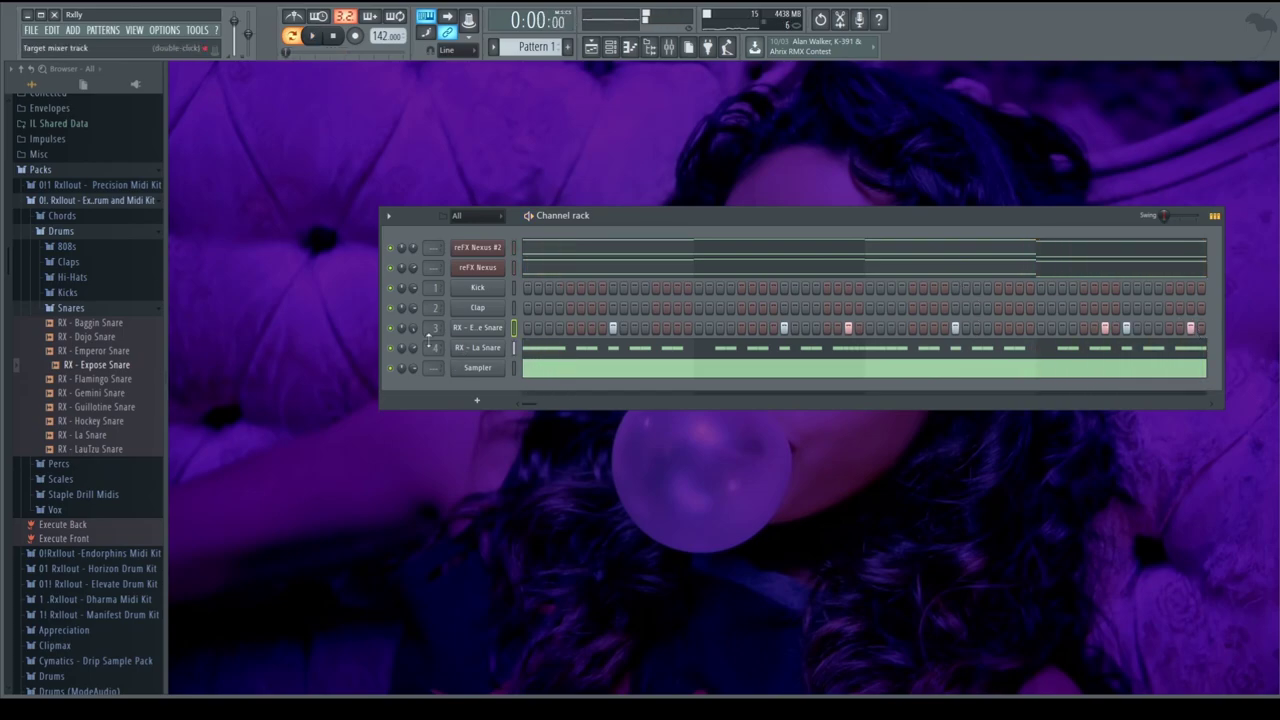
{"action": "left_click", "coordinate": [99, 294]}
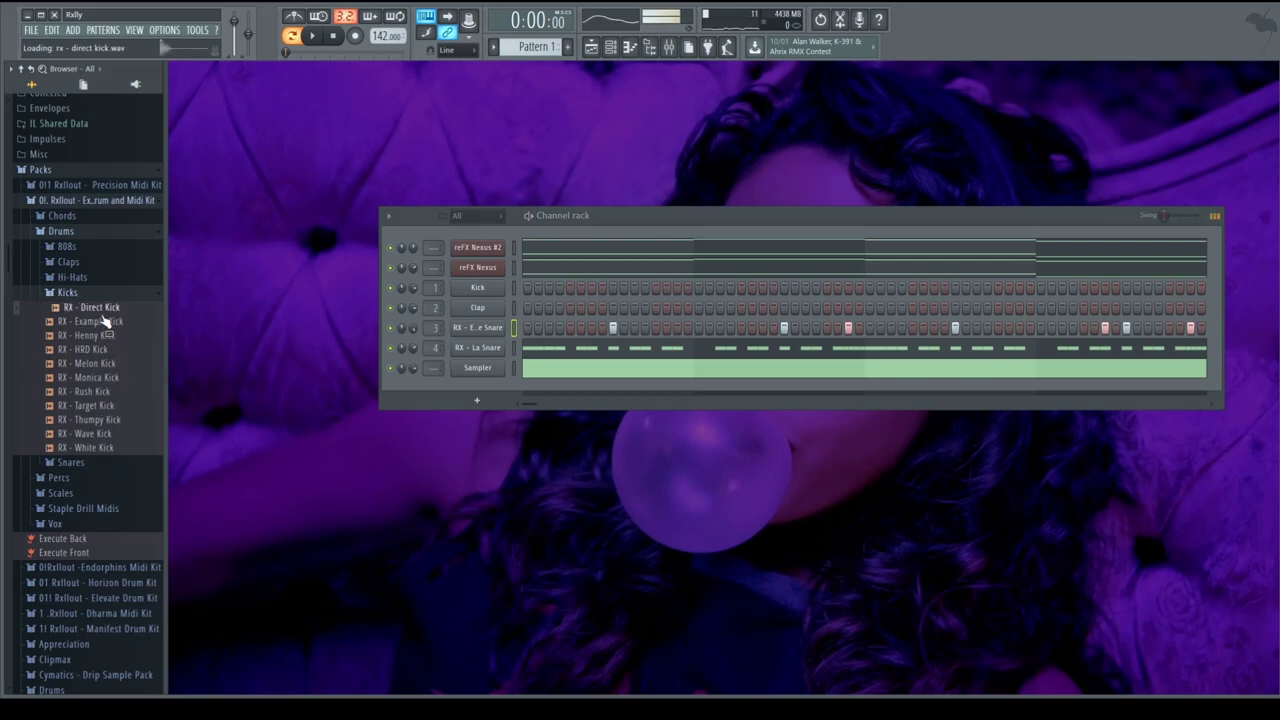
{"action": "left_click_drag", "start_coordinate": [90, 307], "coordinate": [474, 289]}
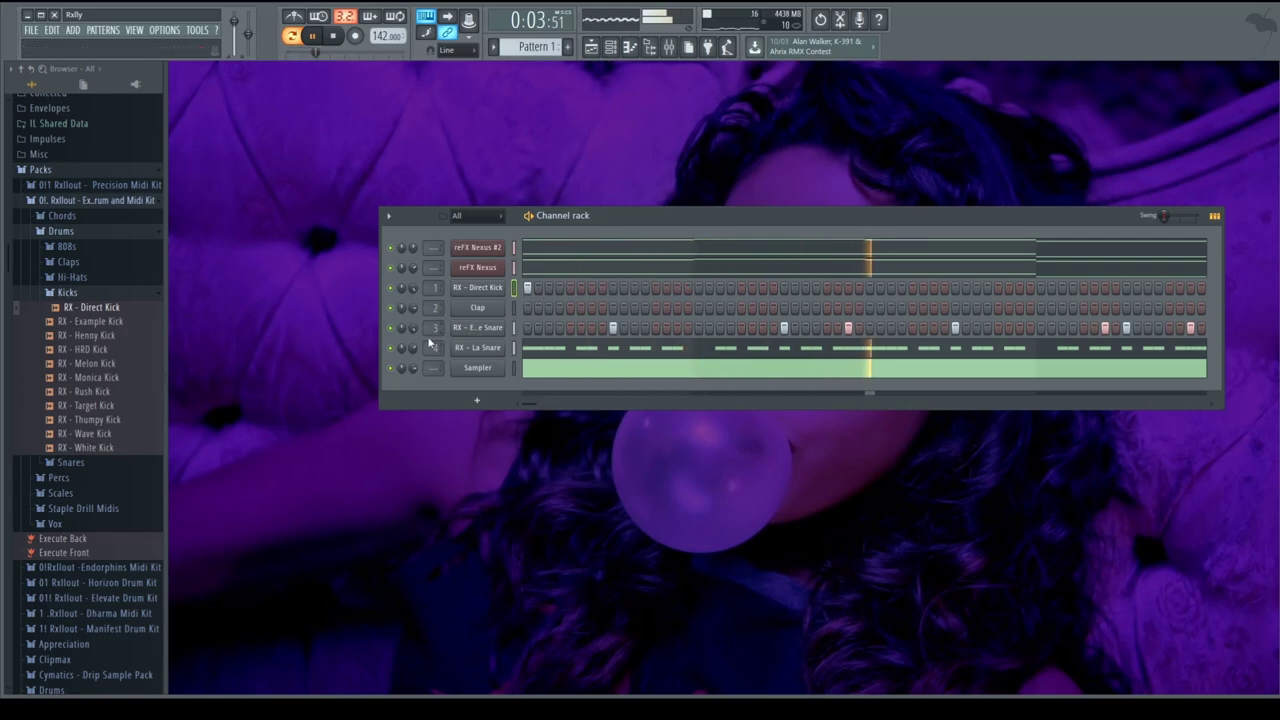
Try to transpose all notes of the reFX Nexus channel down one octave.
{"action": "left_click", "coordinate": [586, 268]}
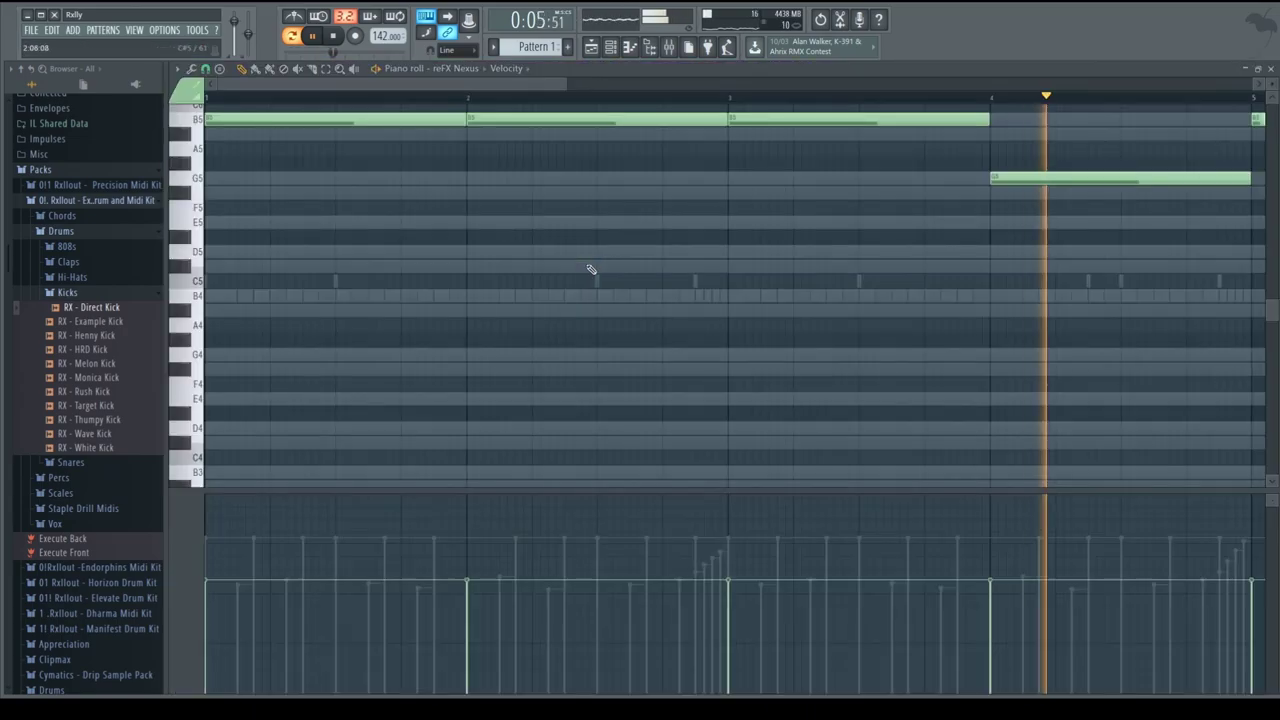
{"action": "key", "text": "space"}
{"action": "key", "text": "ctrl+a"}
{"action": "key", "text": "ctrl+Down"}
{"action": "scroll", "coordinate": [621, 260], "scroll_direction": "up", "scroll_amount": 2}
{"action": "scroll", "coordinate": [620, 259], "scroll_direction": "down", "scroll_amount": 3}
{"action": "key", "text": "space"}
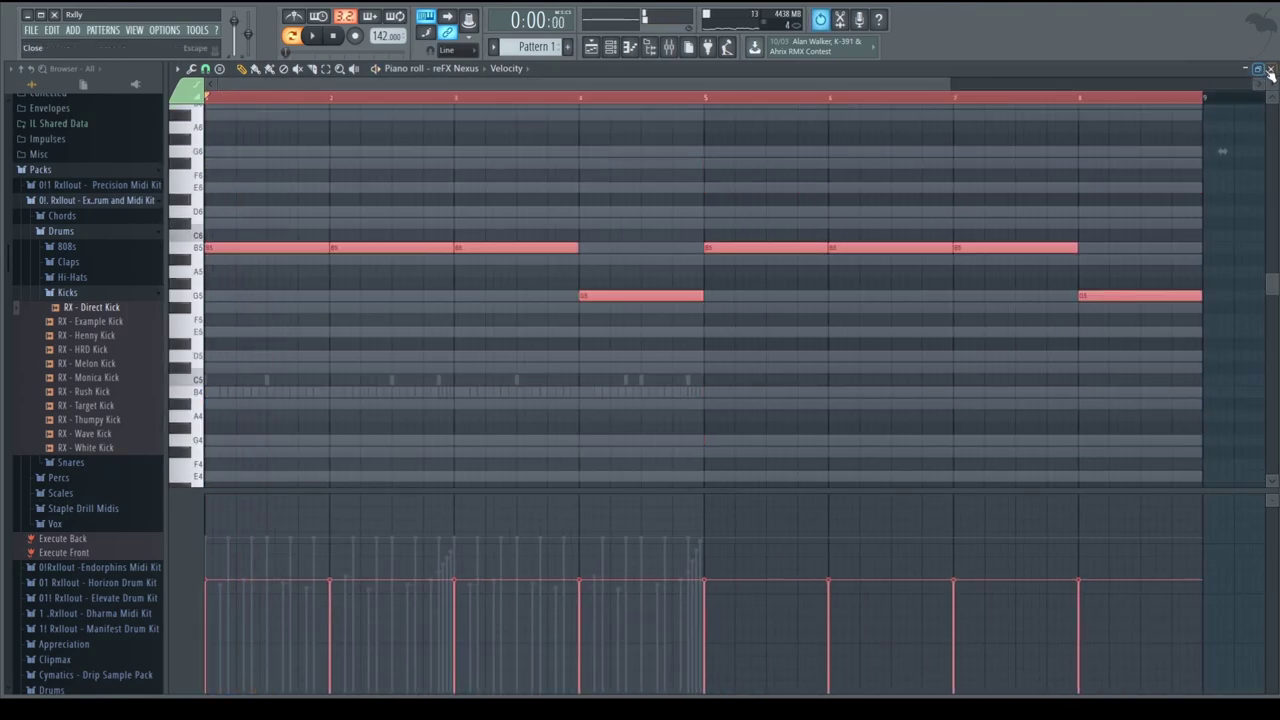
{"action": "left_click", "coordinate": [1270, 70]}
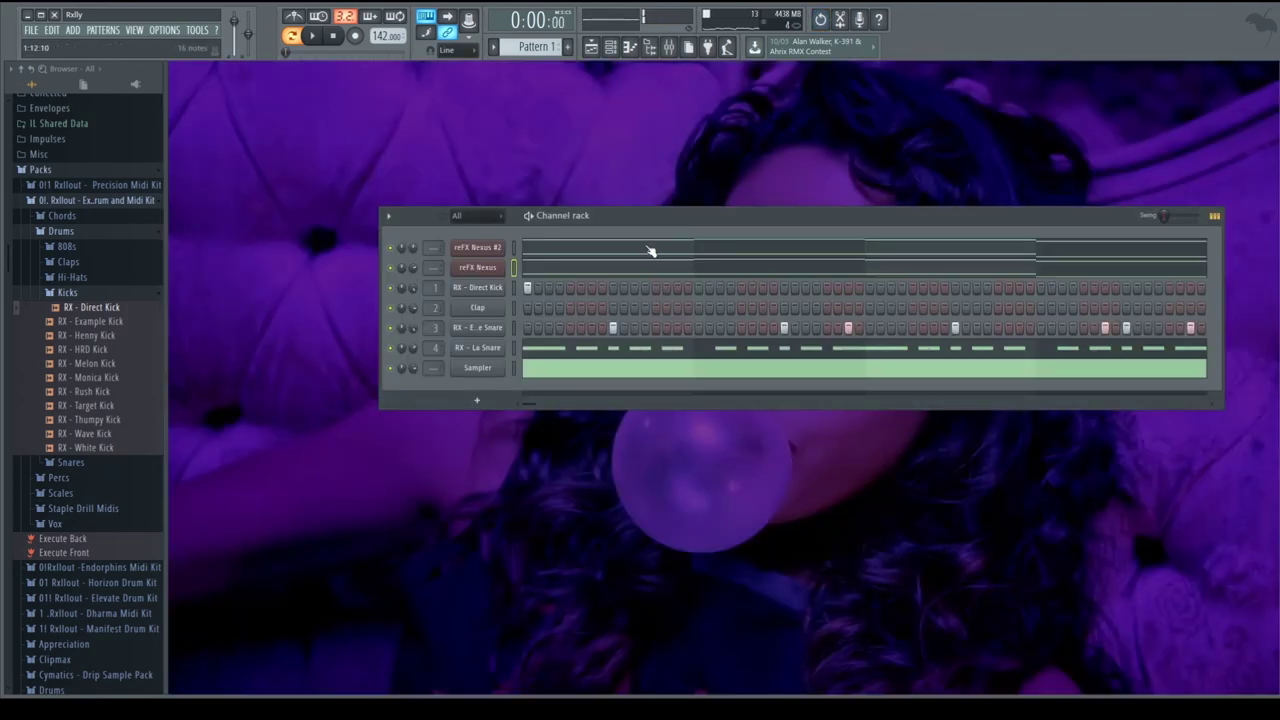
Transpose all notes of the reFX Nexus #2 channel down one octave and close its piano roll.
{"action": "left_click", "coordinate": [618, 249]}
{"action": "key", "text": "ctrl+a"}
{"action": "key", "text": "ctrl+Down"}
{"action": "scroll", "coordinate": [621, 252], "scroll_direction": "down", "scroll_amount": 2}
{"action": "key", "text": "space"}
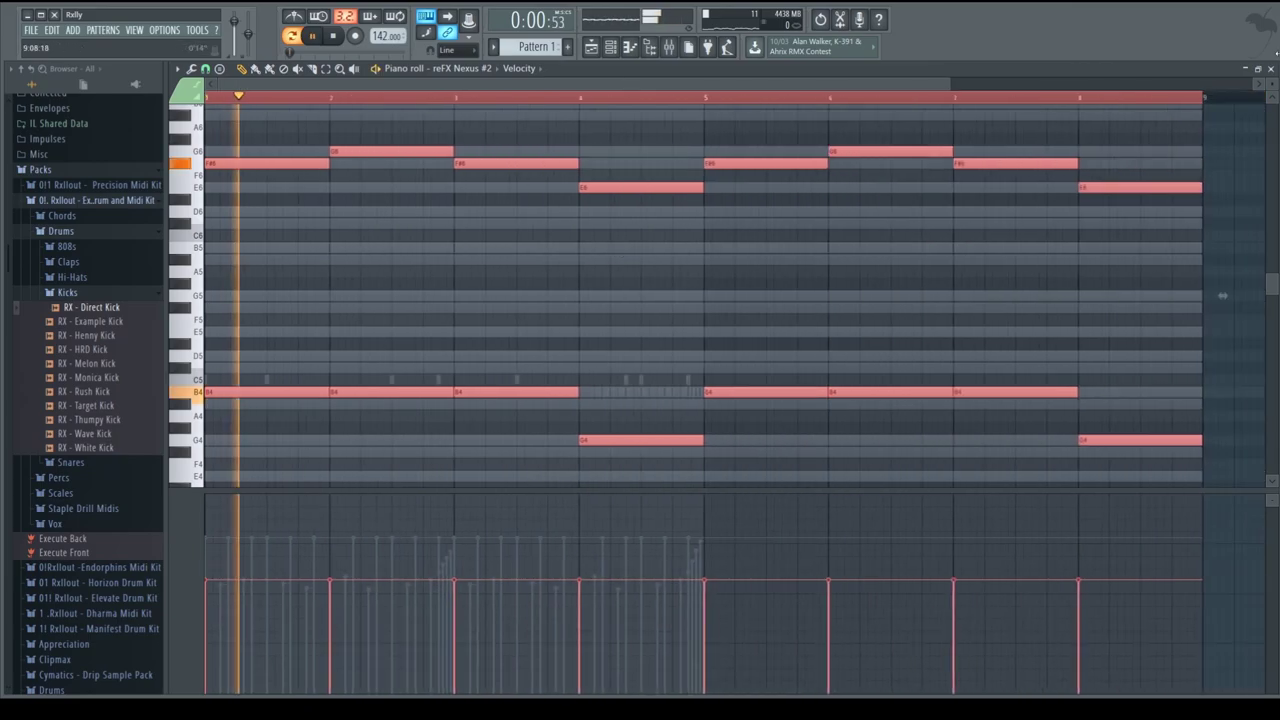
{"action": "left_click", "coordinate": [1269, 69]}
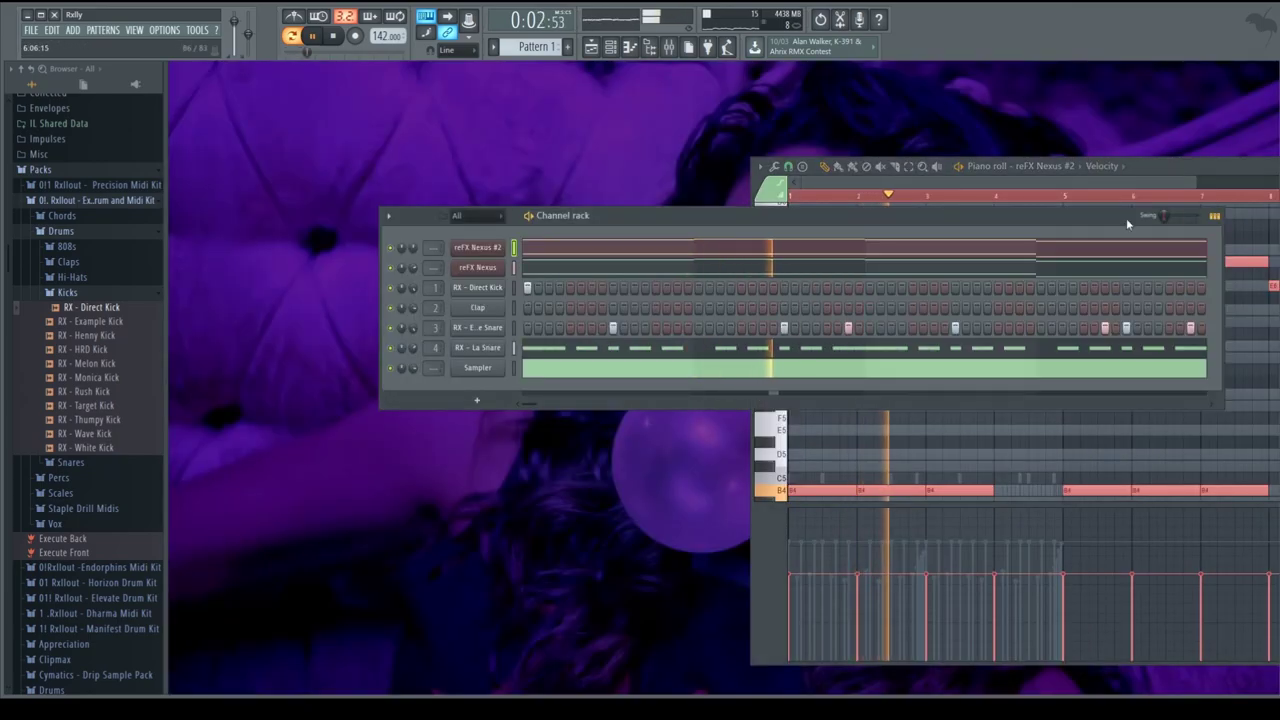
{"action": "left_click_drag", "start_coordinate": [1163, 170], "coordinate": [944, 185]}
{"action": "left_click", "coordinate": [1150, 183]}
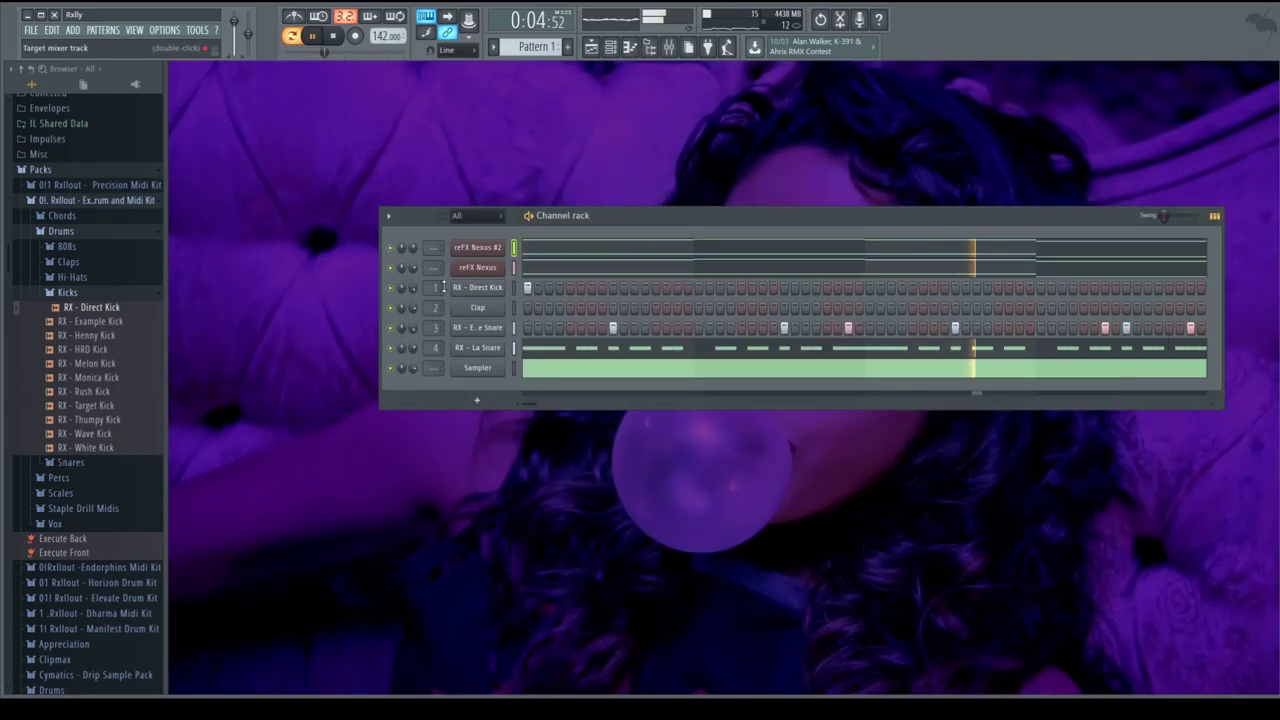
Audition the kit's 808 samples, load RX - Enemy 808 into the Clap channel and play it with a trial hit on the first step.
{"action": "left_click", "coordinate": [68, 246]}
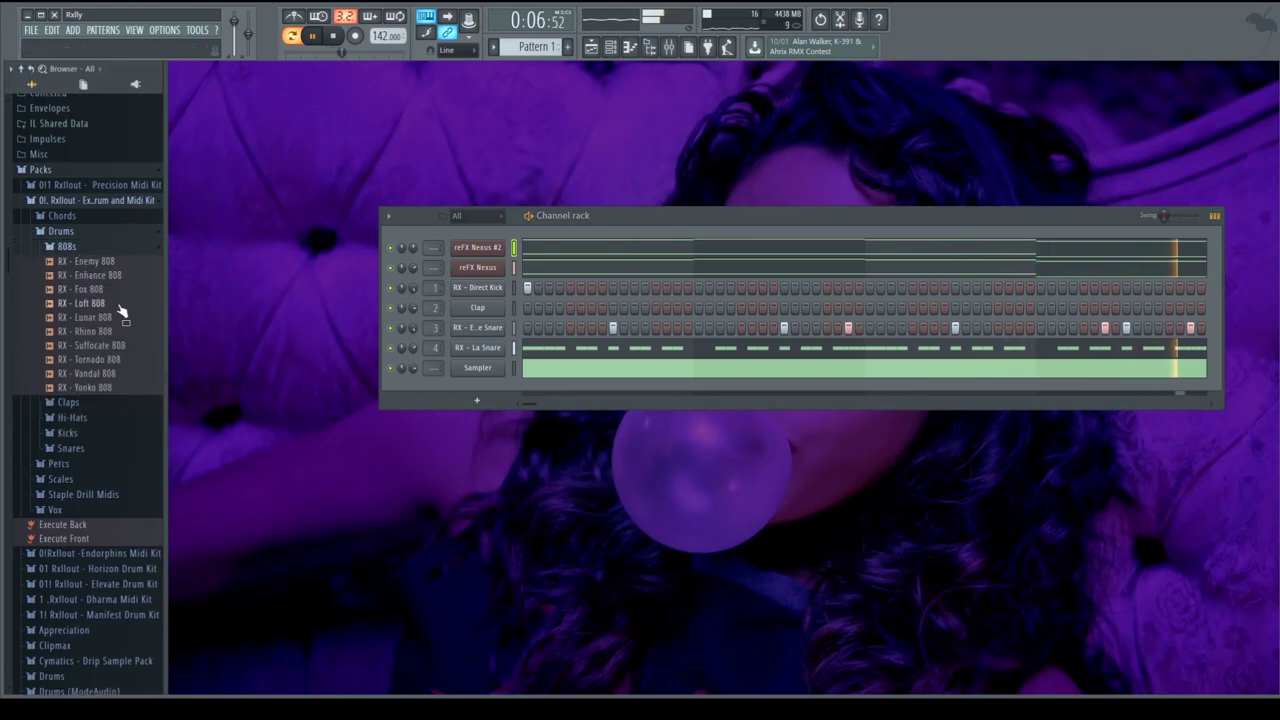
{"action": "left_click", "coordinate": [122, 262]}
{"action": "left_click", "coordinate": [118, 275]}
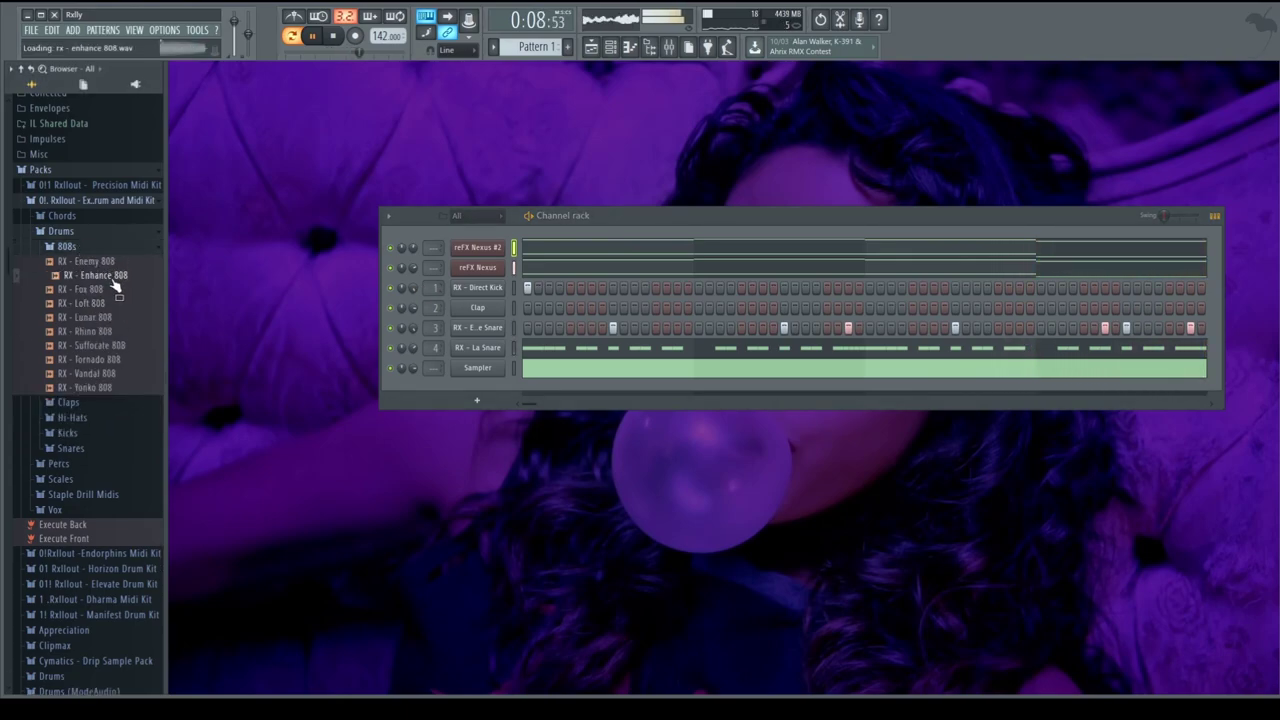
{"action": "left_click", "coordinate": [111, 289]}
{"action": "left_click", "coordinate": [119, 262]}
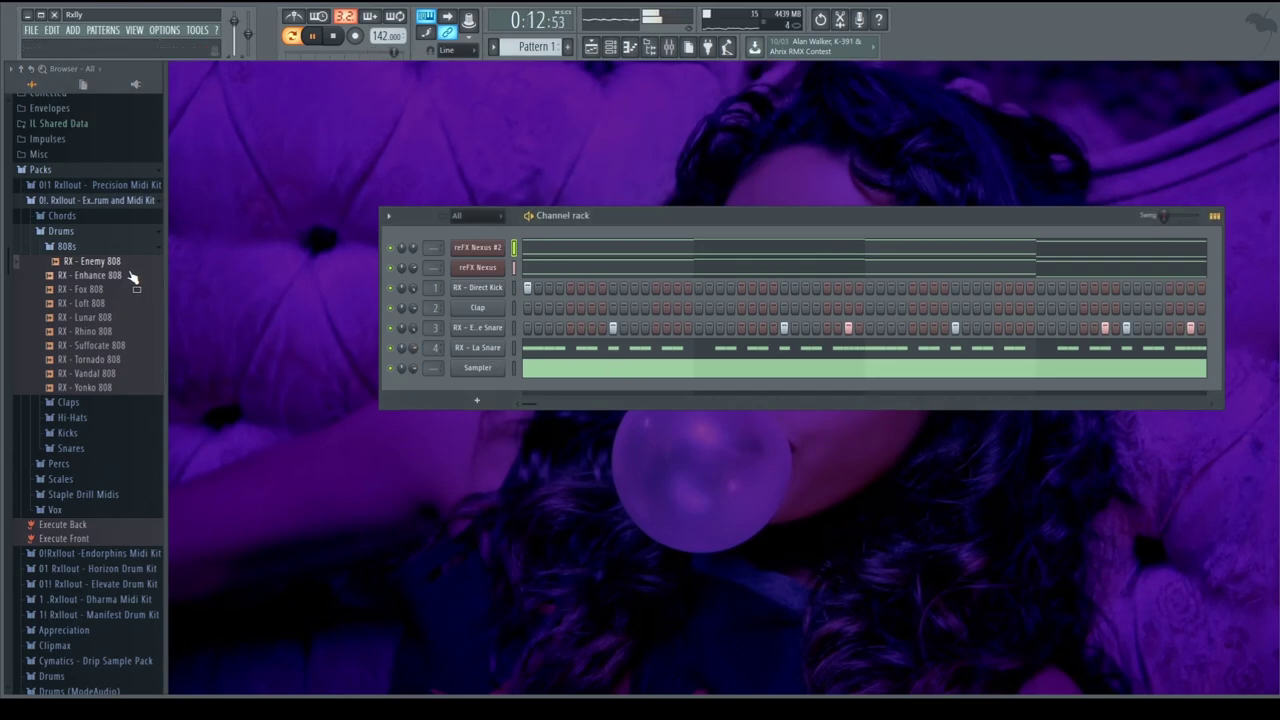
{"action": "key", "text": "space"}
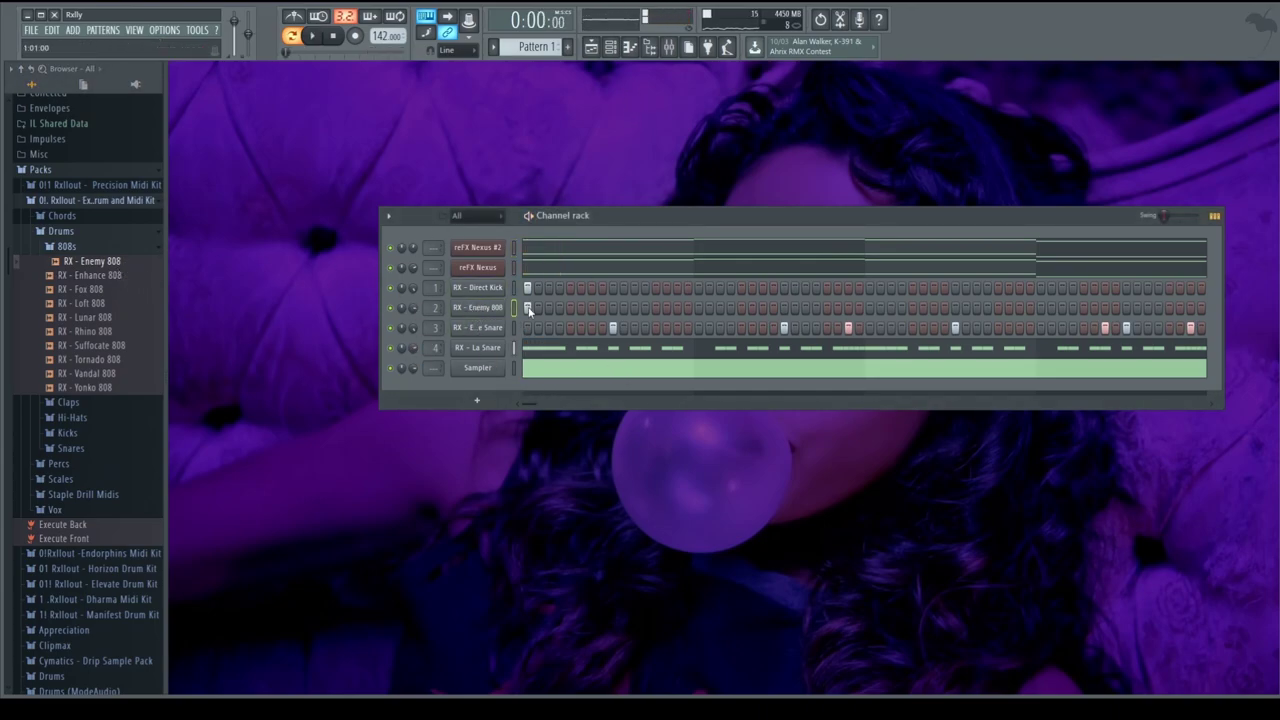
{"action": "key", "text": "space"}
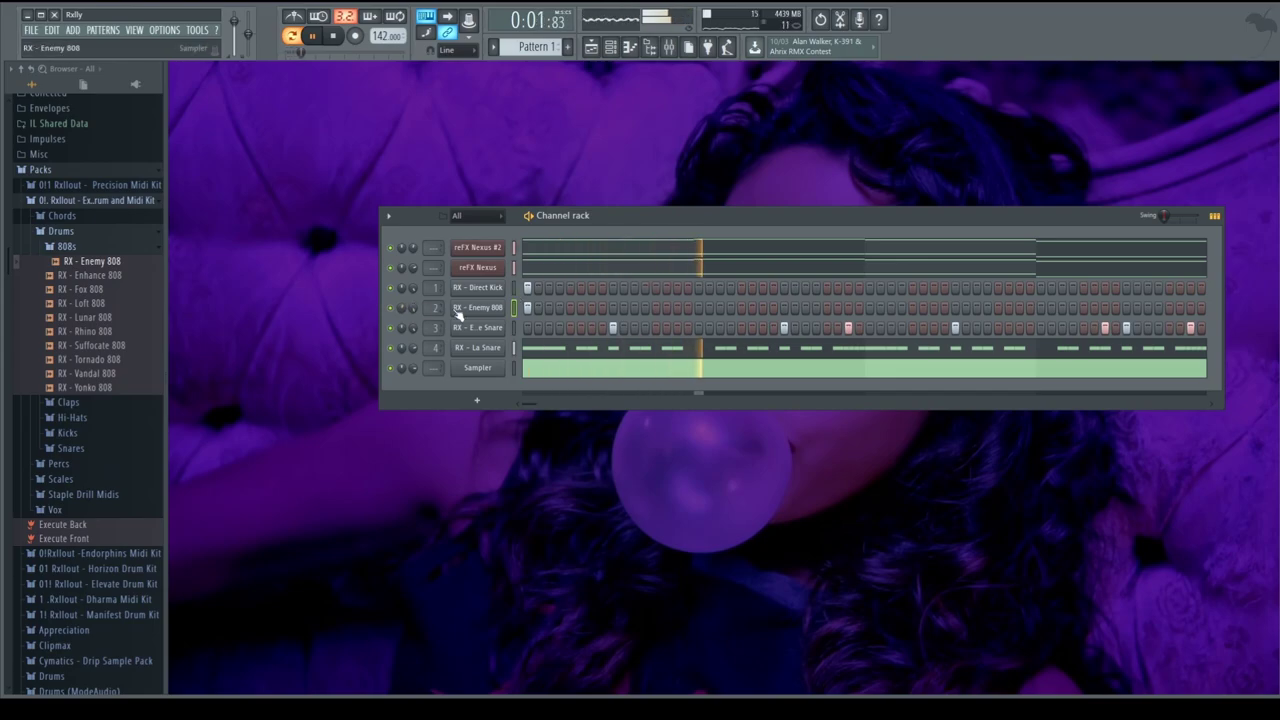
Remove the 808's first-step hit and draw a one-bar B4 note at the start of its piano roll.
{"action": "right_click", "coordinate": [527, 308]}
{"action": "key", "text": "F7"}
{"action": "key", "text": "space"}
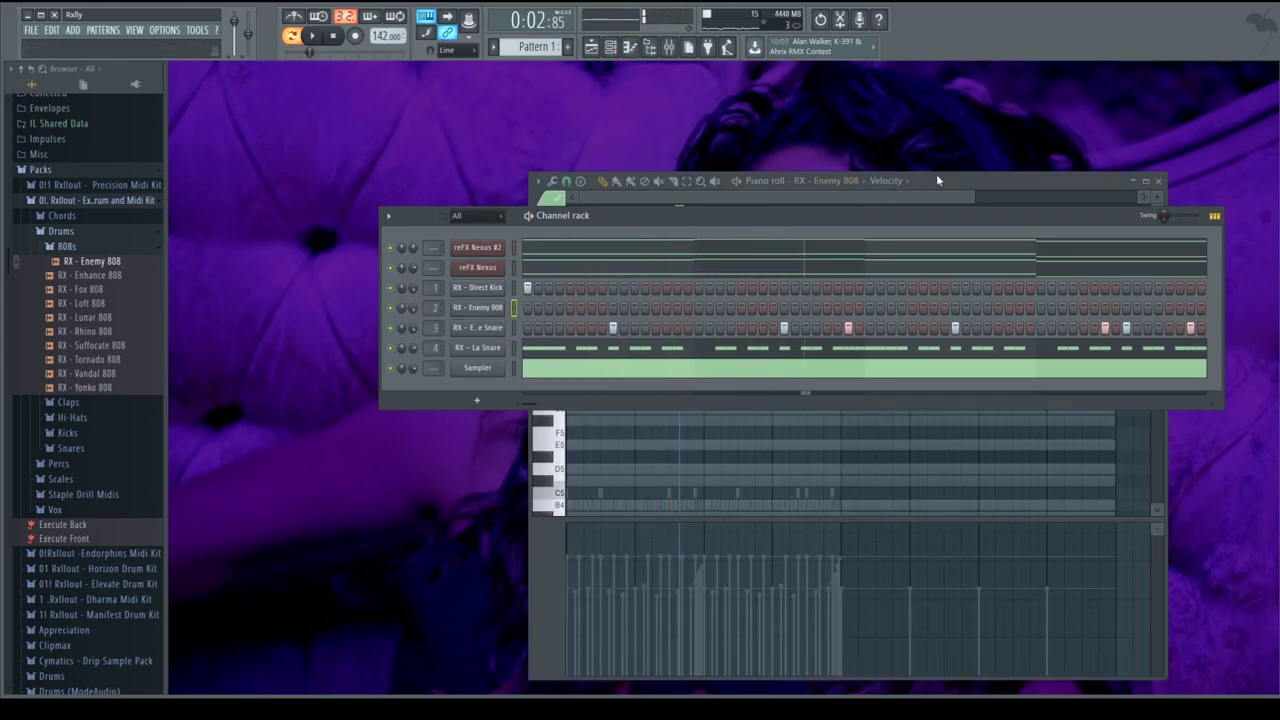
{"action": "double_click", "coordinate": [937, 180]}
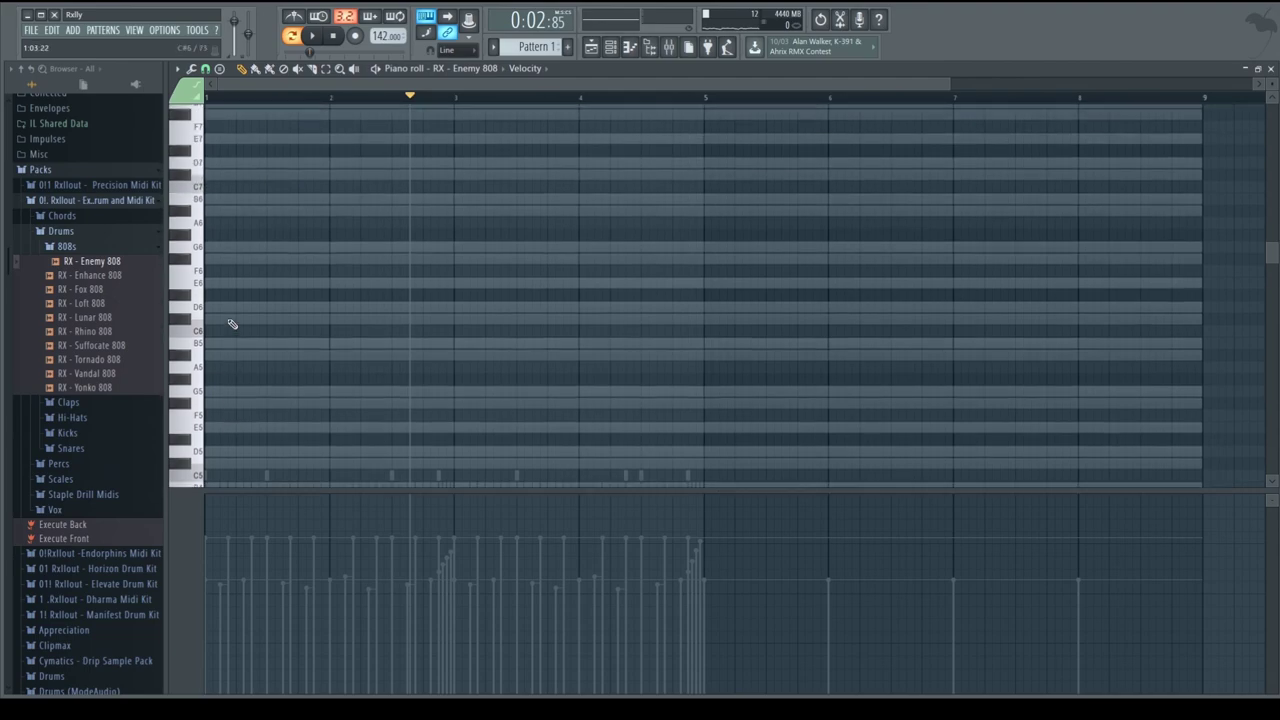
{"action": "scroll", "coordinate": [231, 324], "scroll_direction": "down", "scroll_amount": 4}
{"action": "scroll", "coordinate": [231, 398], "scroll_direction": "down", "scroll_amount": 5}
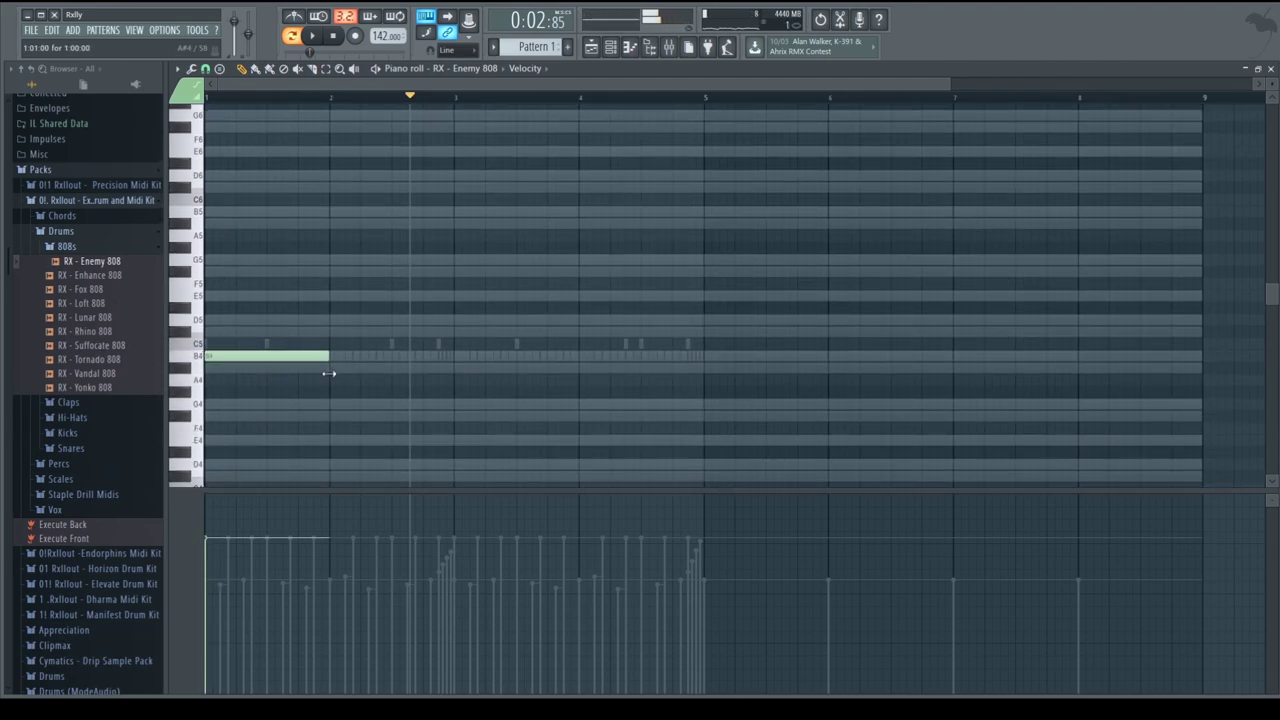
Shorten the 808's B4 note to half a bar so it ends at the first snare hit.
{"action": "scroll", "coordinate": [74, 323], "scroll_direction": "up", "scroll_amount": 3}
{"action": "scroll", "coordinate": [205, 392], "scroll_direction": "up", "scroll_amount": 4}
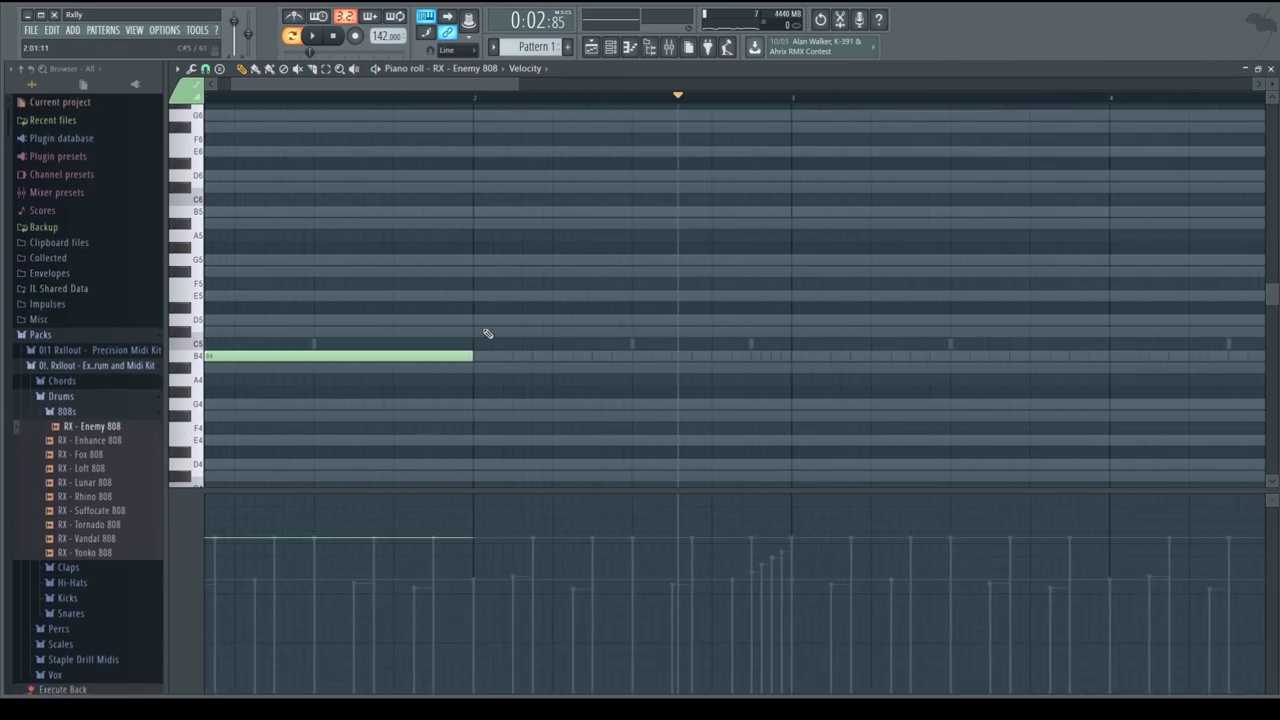
{"action": "key", "text": "space"}
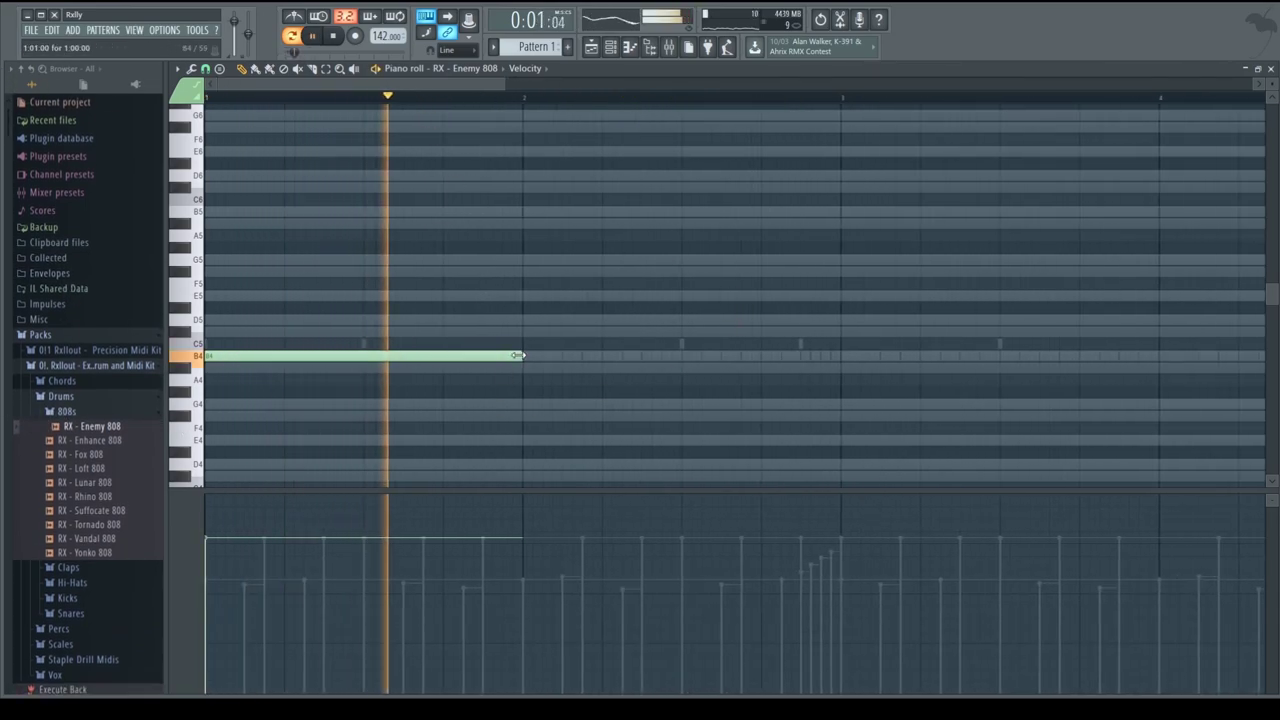
{"action": "left_click_drag", "start_coordinate": [522, 356], "coordinate": [365, 360]}
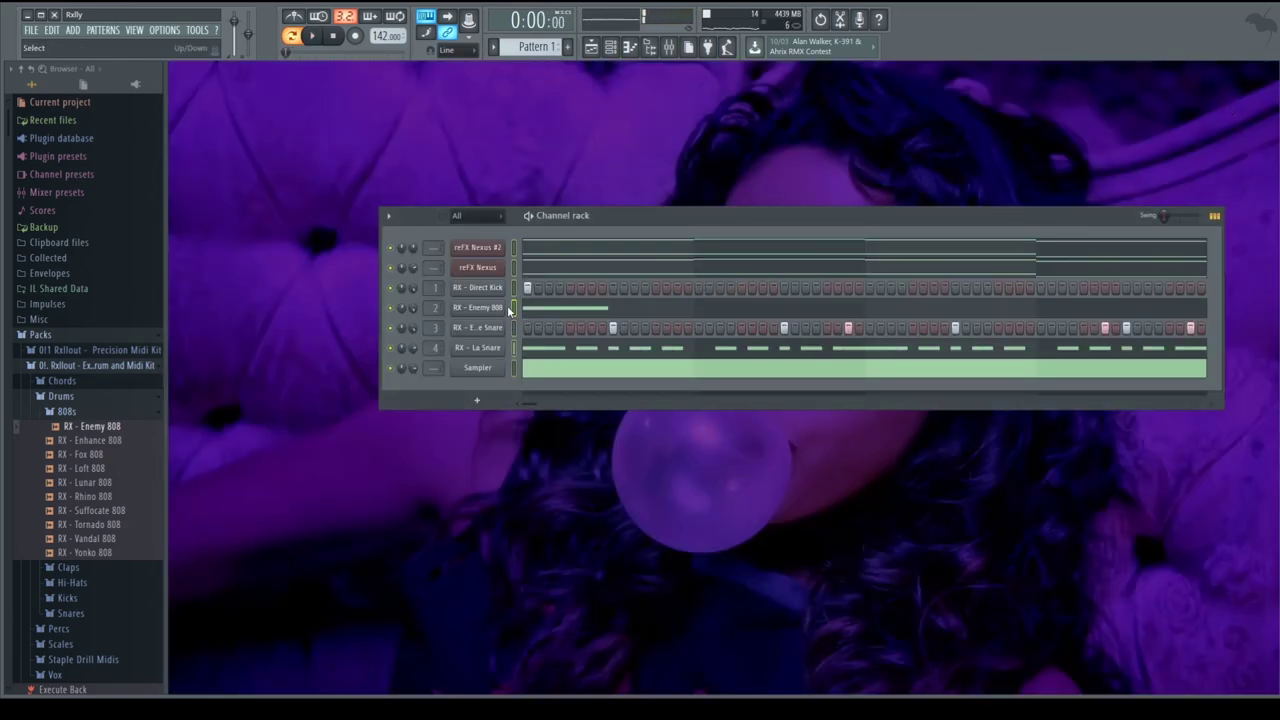
Enable the volume envelope of the RX - Enemy 808 channel with no attack and a hold stage.
{"action": "left_click", "coordinate": [503, 308]}
{"action": "left_click", "coordinate": [273, 206]}
{"action": "left_click_drag", "start_coordinate": [269, 347], "coordinate": [269, 375]}
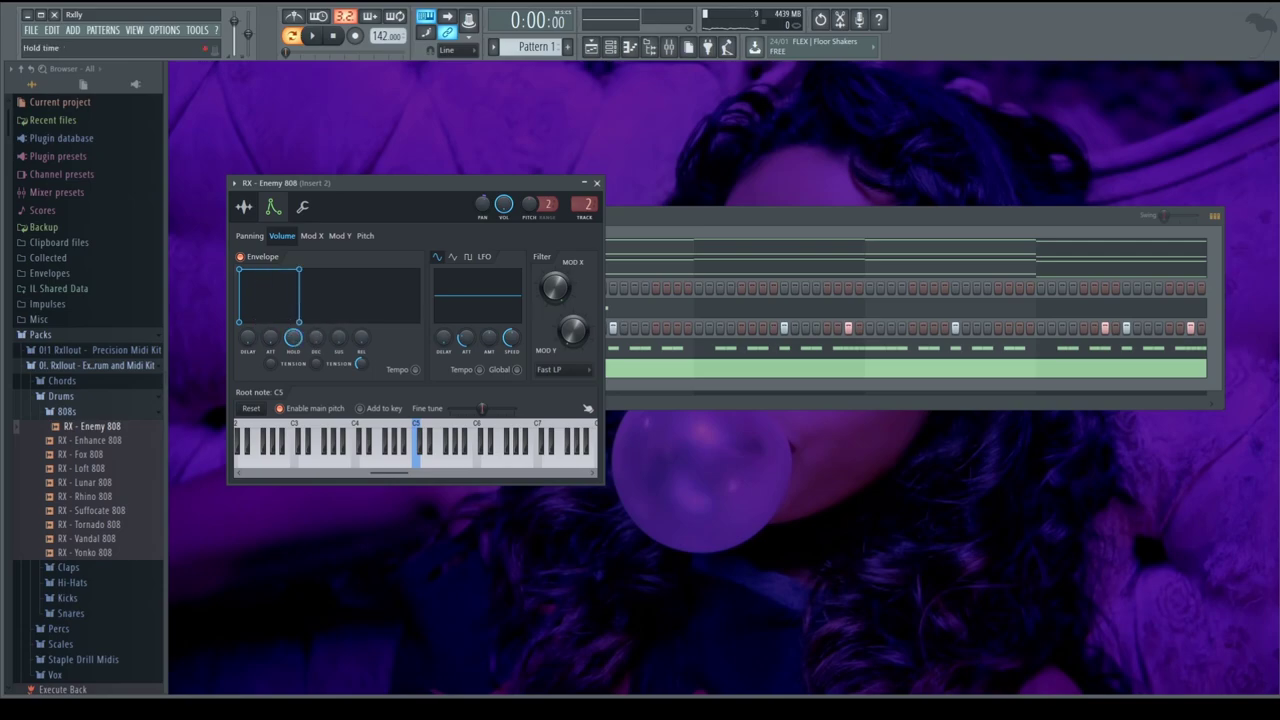
{"action": "left_click", "coordinate": [244, 207]}
{"action": "left_click", "coordinate": [726, 219]}
Add two consecutive two-step B4 notes to the 808 part, starting at step 9 of bar 2.
{"action": "key", "text": "space"}
{"action": "left_click", "coordinate": [617, 308]}
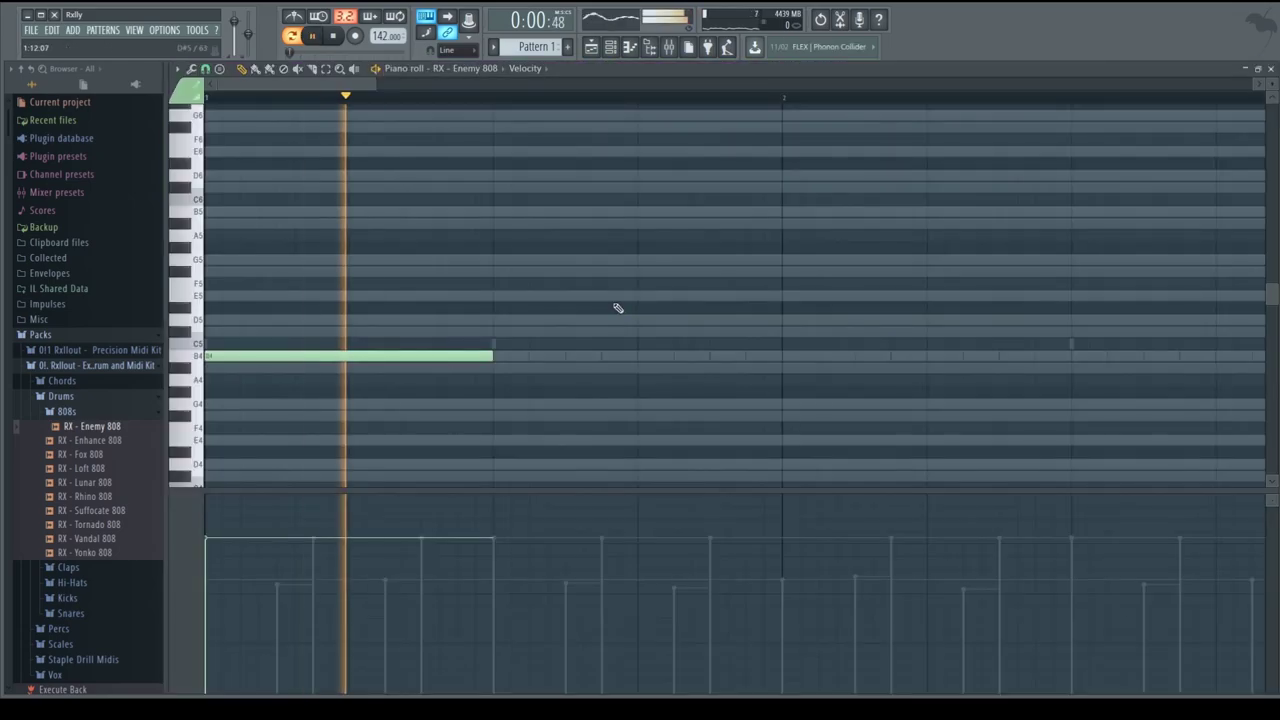
{"action": "scroll", "coordinate": [588, 393], "scroll_direction": "down", "scroll_amount": 4}
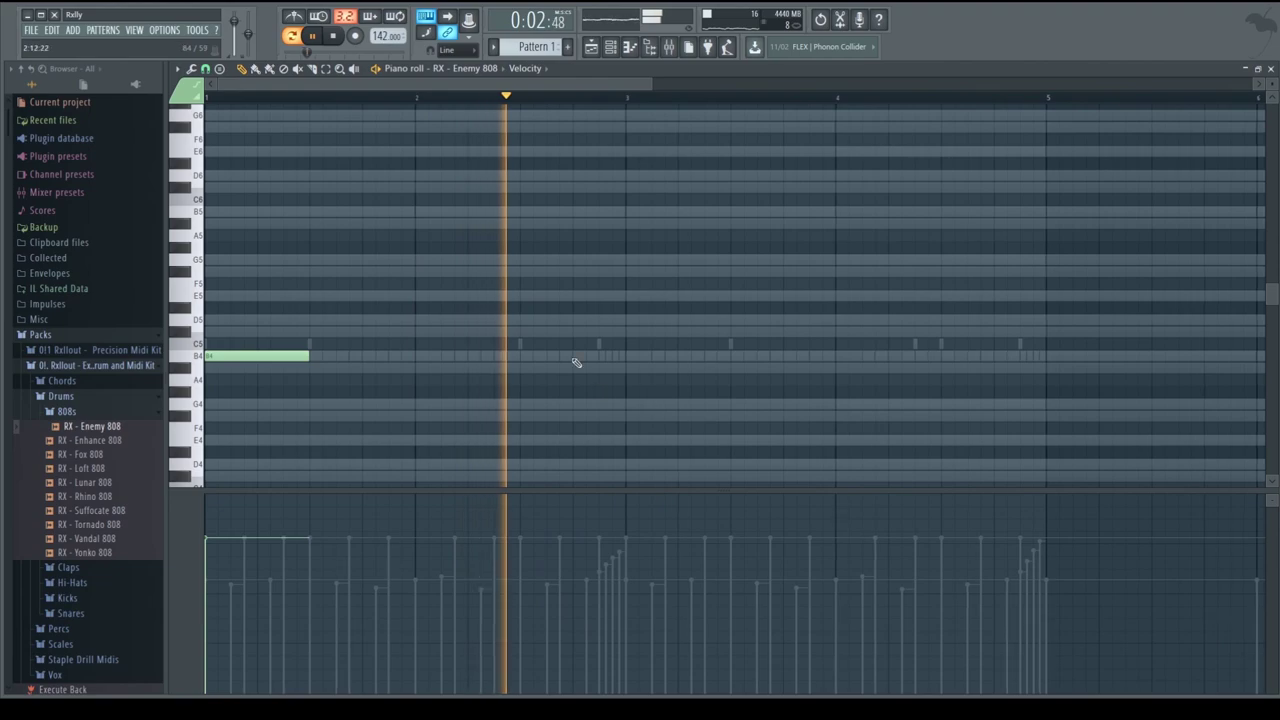
{"action": "key", "text": "space"}
{"action": "left_click", "coordinate": [526, 356]}
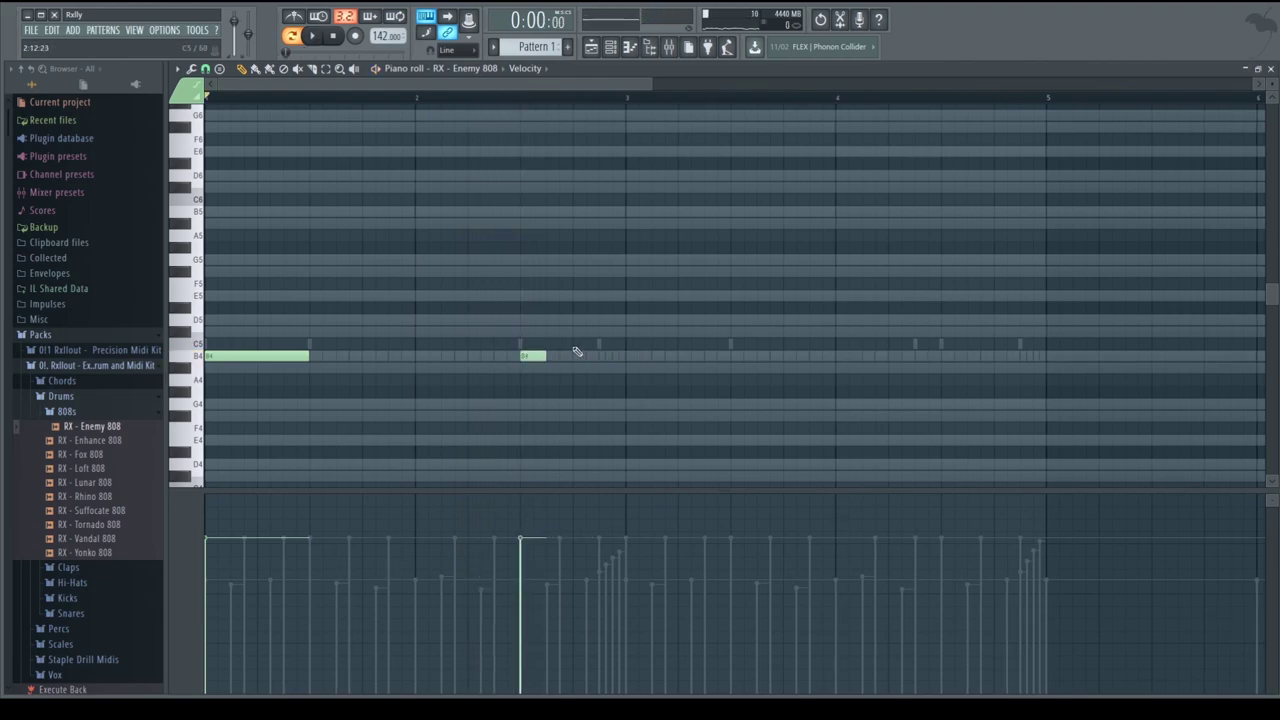
{"action": "left_click", "coordinate": [556, 356]}
{"action": "key", "text": "space"}
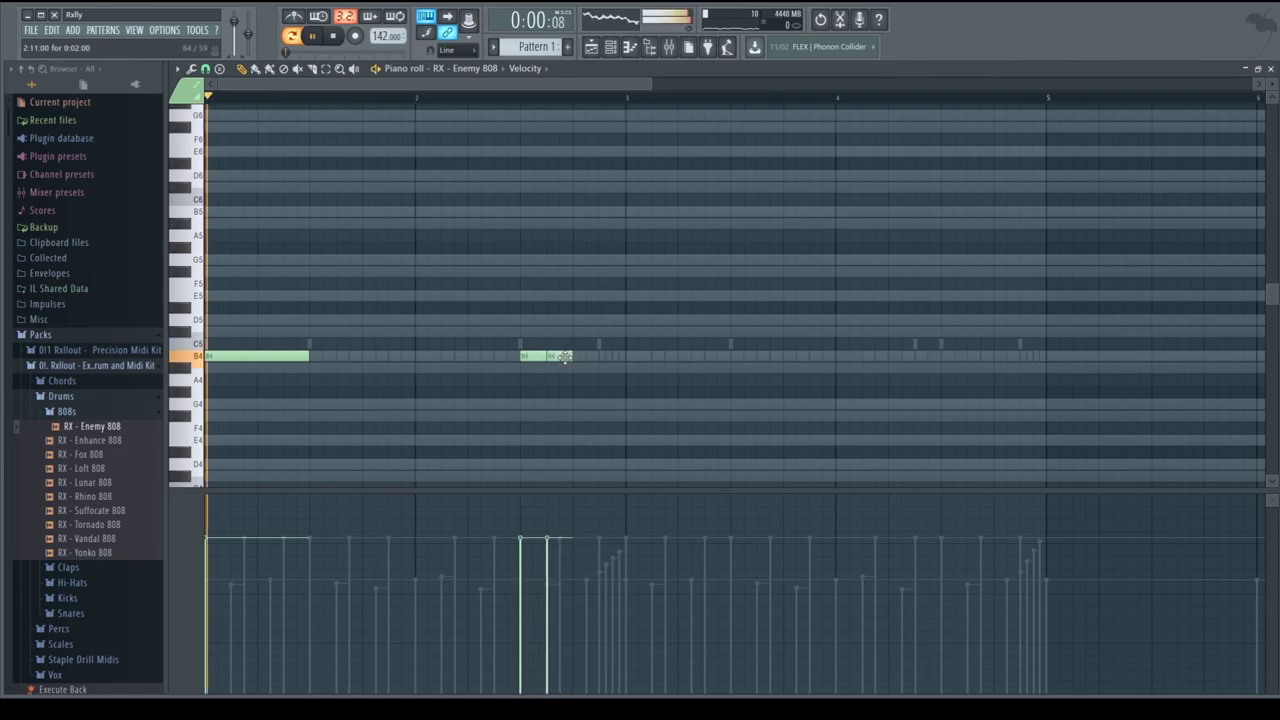
Delete the 808 note at step 9 of bar 2, then add a B4 note and a short B6 note at step 13.
{"action": "scroll", "coordinate": [540, 300], "scroll_direction": "up", "scroll_amount": 4}
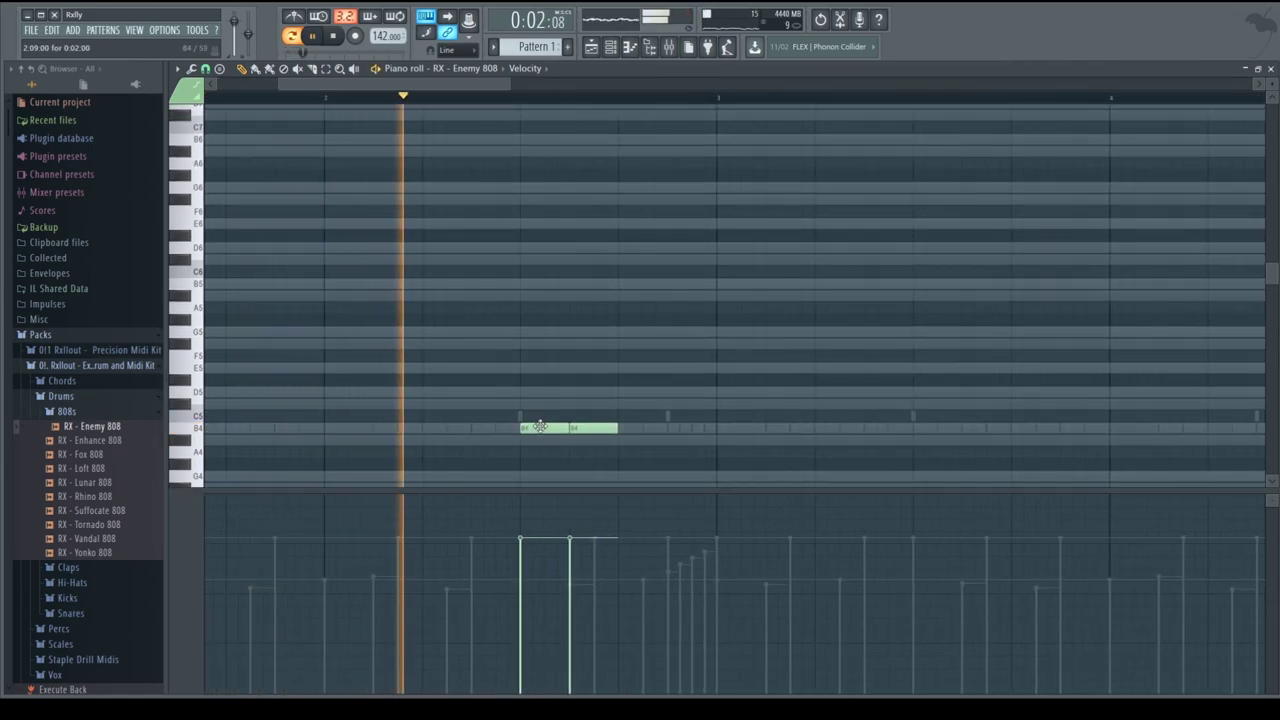
{"action": "right_click", "coordinate": [545, 428]}
{"action": "key", "text": "space"}
{"action": "left_click", "coordinate": [622, 428]}
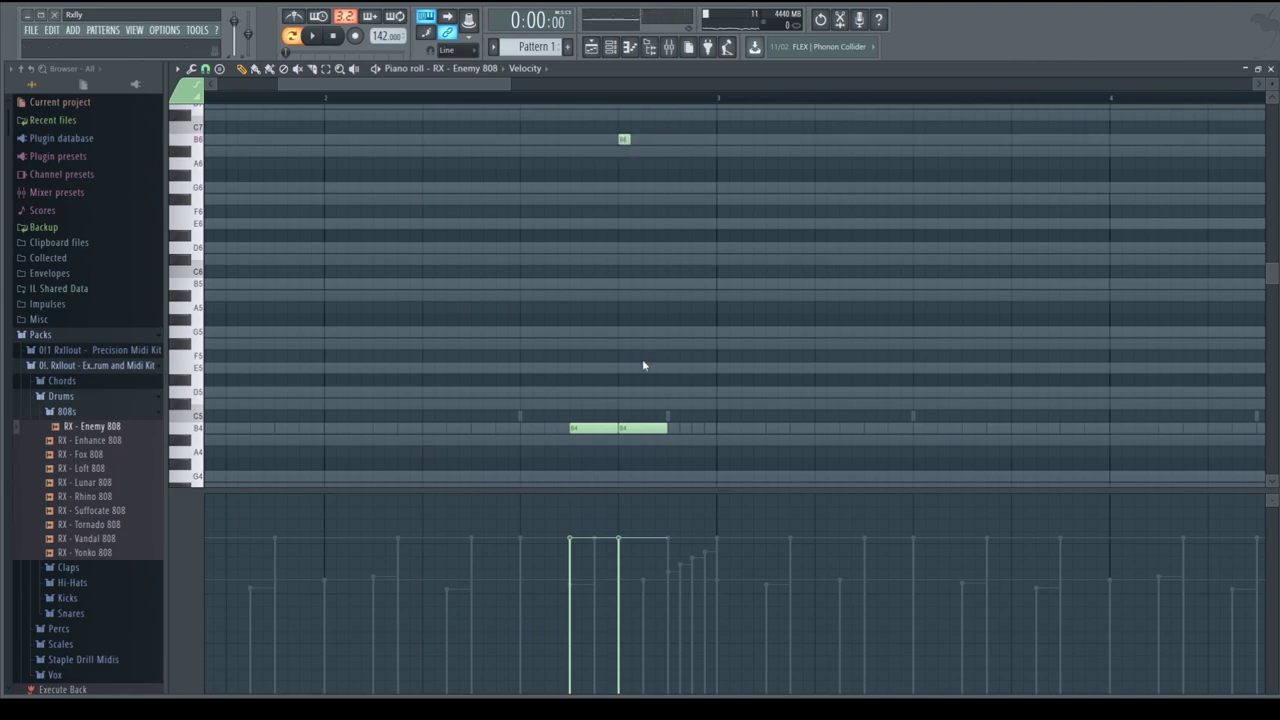
Make the short B6 note a slide and add a two-step D5 note at the end of bar 2.
{"action": "left_click", "coordinate": [690, 430]}
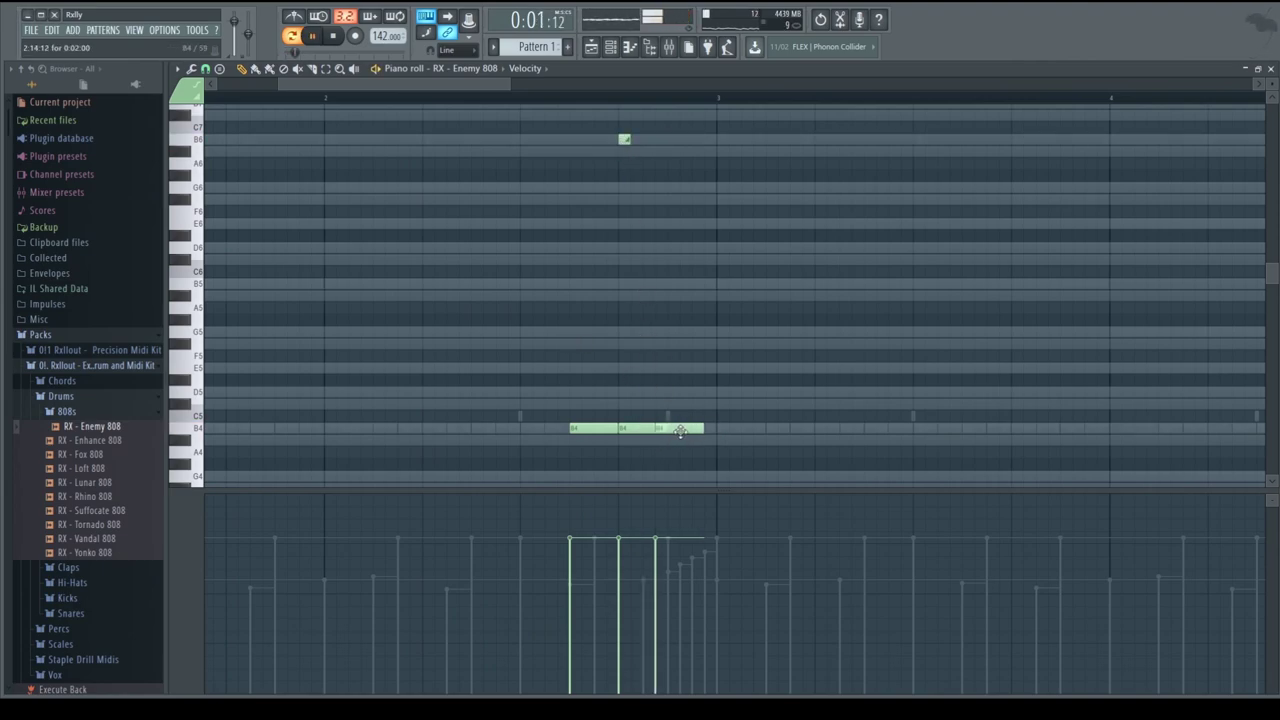
{"action": "left_click_drag", "start_coordinate": [690, 430], "coordinate": [700, 288]}
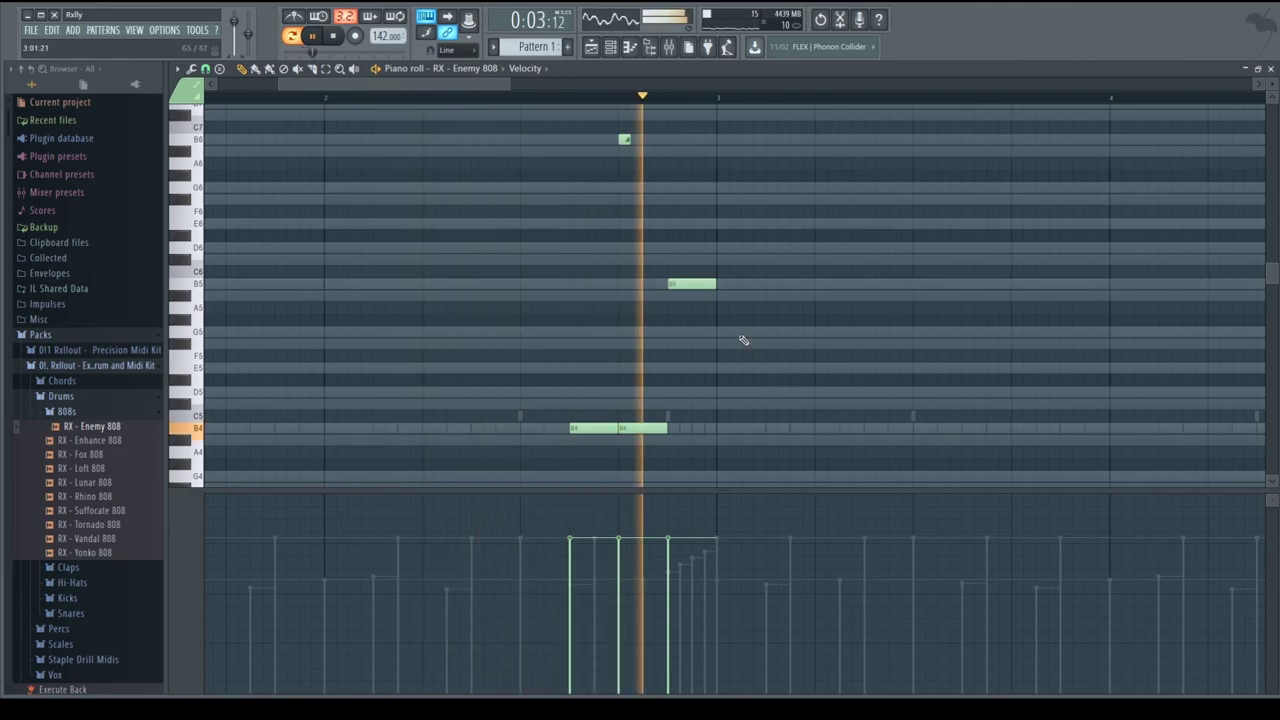
{"action": "scroll", "coordinate": [609, 420], "scroll_direction": "down", "scroll_amount": 3}
{"action": "key", "text": "space"}
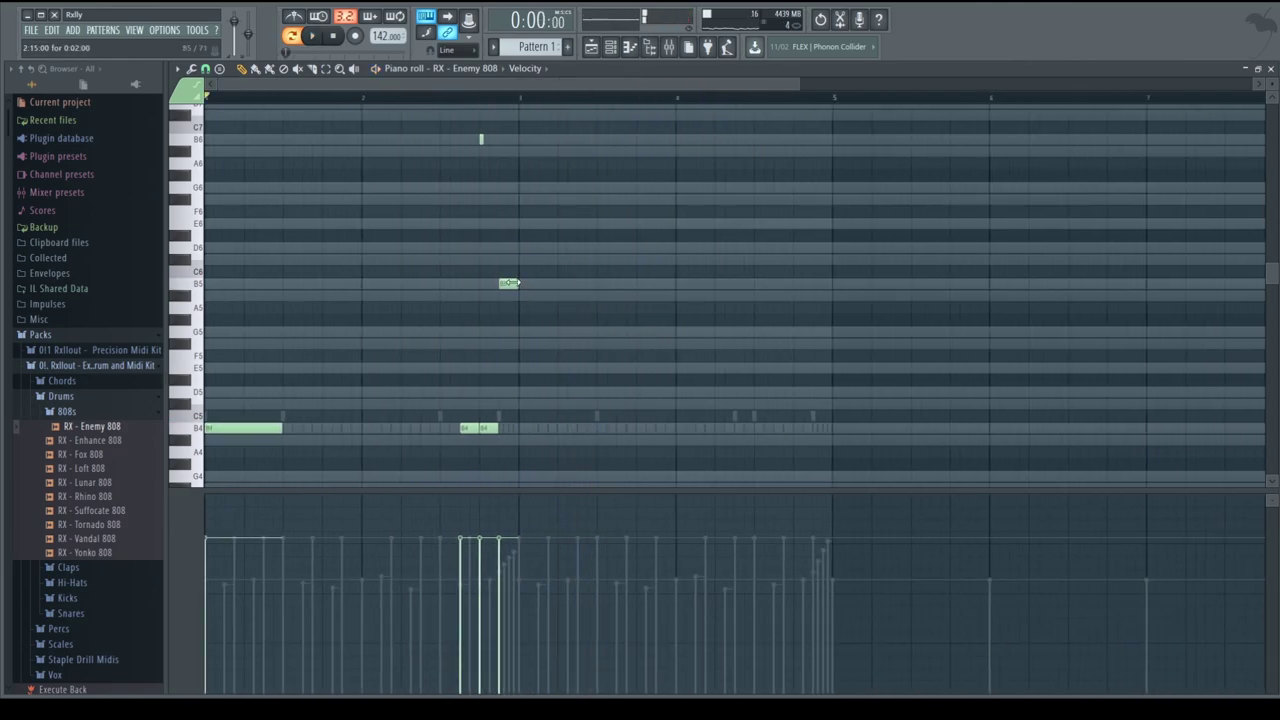
{"action": "left_click_drag", "start_coordinate": [517, 415], "coordinate": [511, 398]}
Add a 12-step B4 note to the 808 part from step 5 of bar 3 to the start of bar 4.
{"action": "left_click_drag", "start_coordinate": [454, 365], "coordinate": [574, 455]}
{"action": "key", "text": "space"}
{"action": "key", "text": "ctrl+a"}
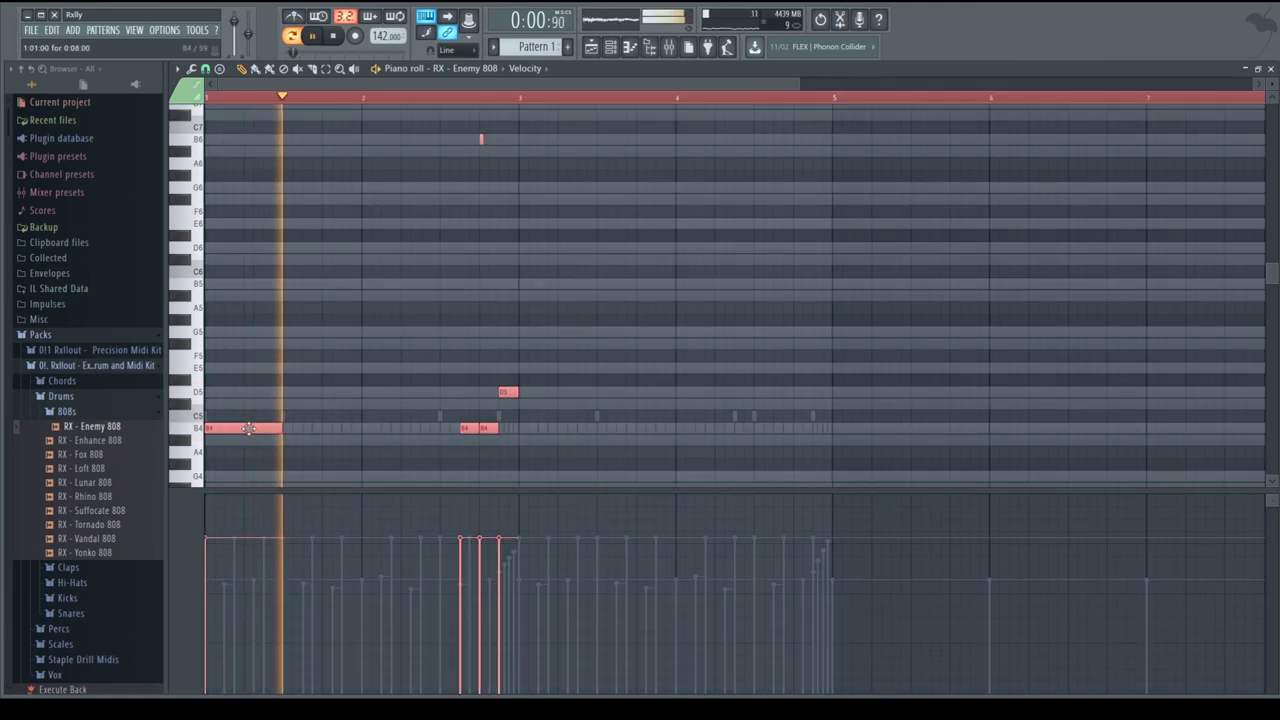
{"action": "key", "text": "ctrl+d"}
{"action": "left_click_drag", "start_coordinate": [233, 424], "coordinate": [598, 430]}
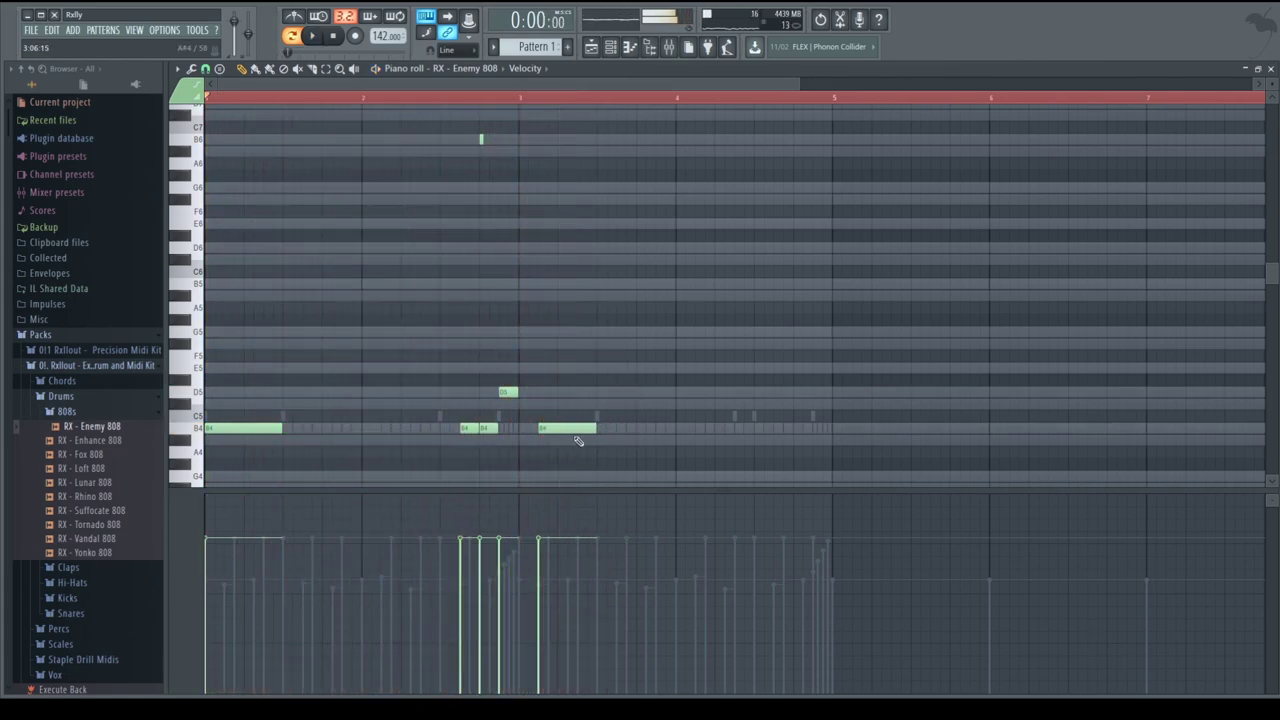
{"action": "left_click_drag", "start_coordinate": [571, 430], "coordinate": [675, 430]}
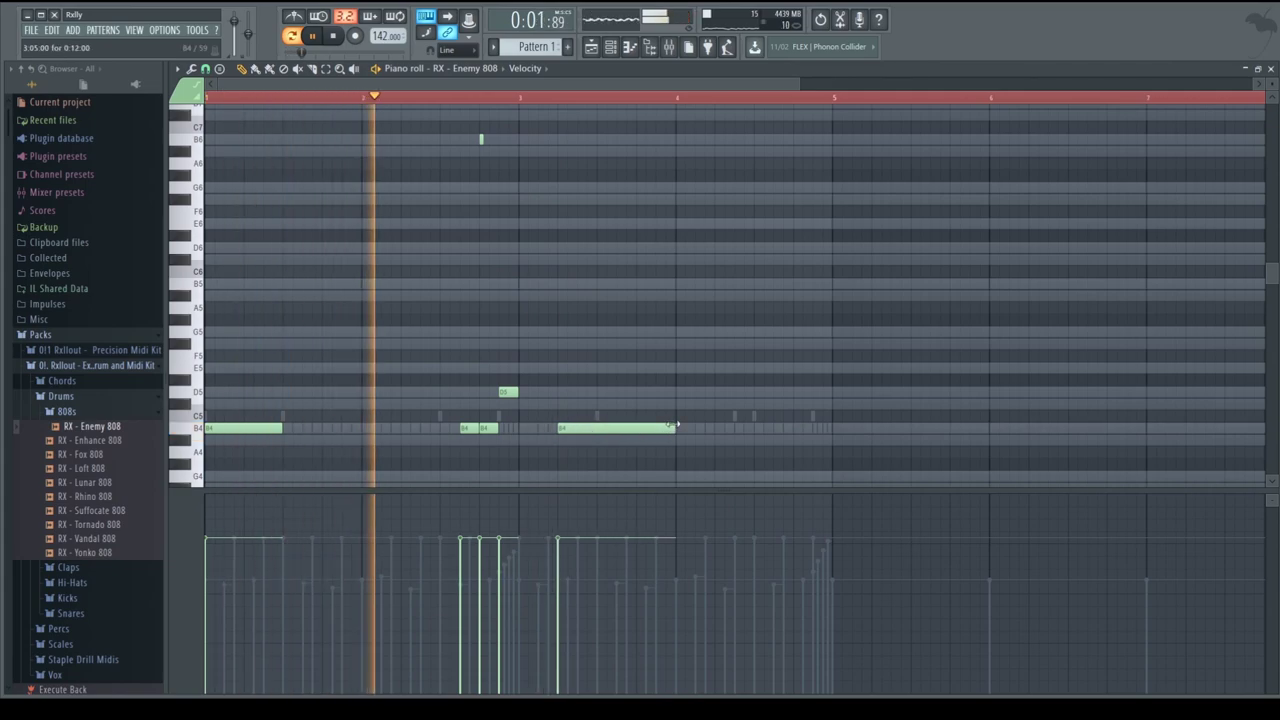
Play the pattern with the RX - Direct Kick notes open to compare the kick with the other parts.
{"action": "left_click", "coordinate": [1271, 68]}
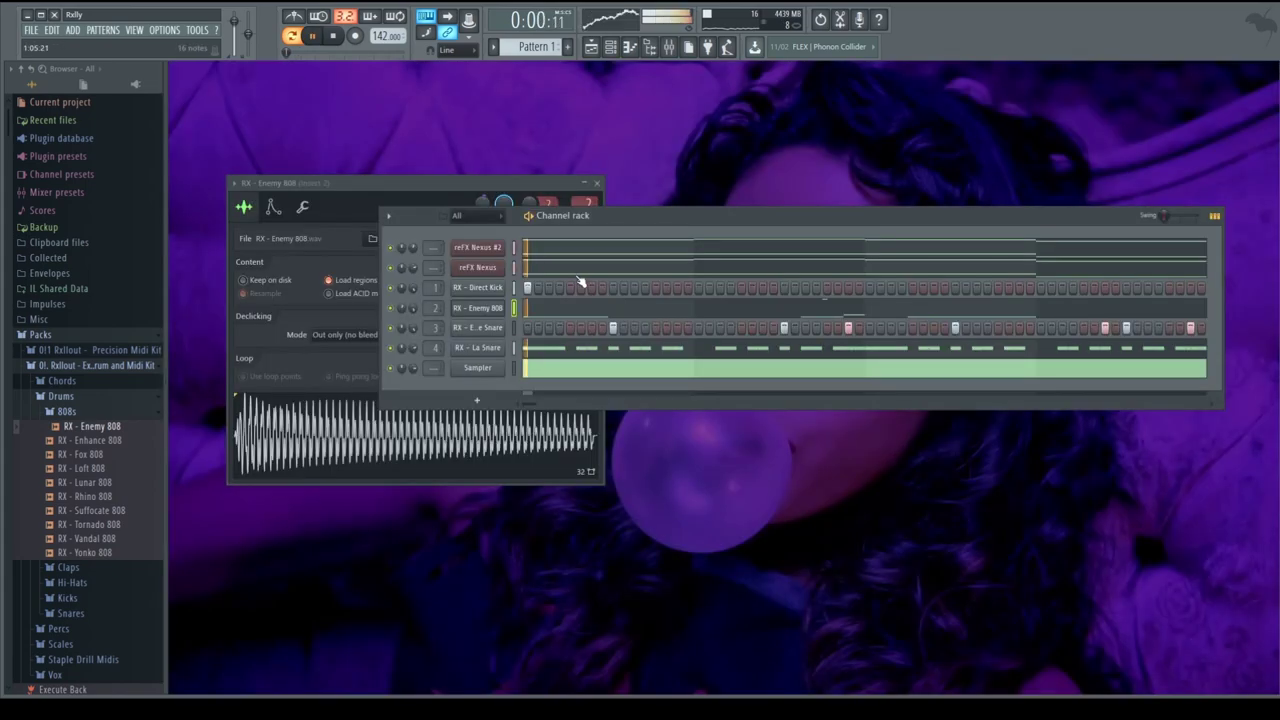
{"action": "key", "text": "space"}
{"action": "left_click", "coordinate": [491, 291]}
{"action": "key", "text": "F7"}
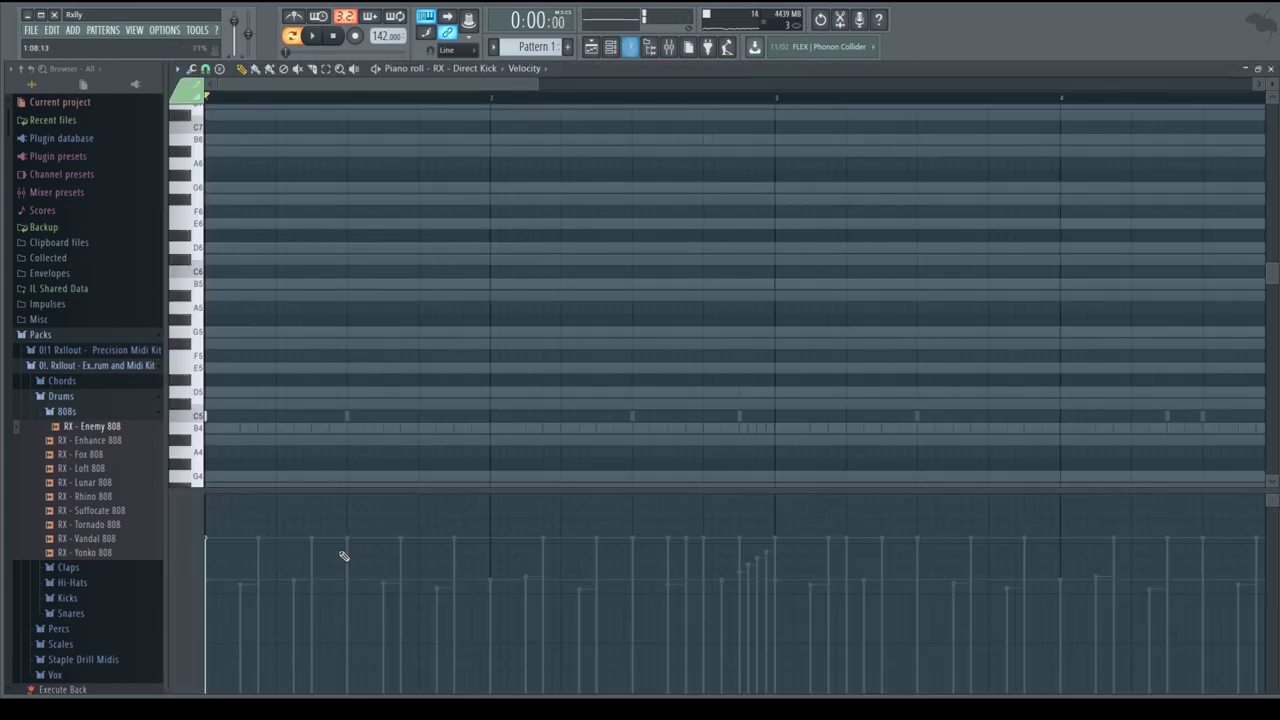
{"action": "key", "text": "ctrl+a"}
{"action": "key", "text": "space"}
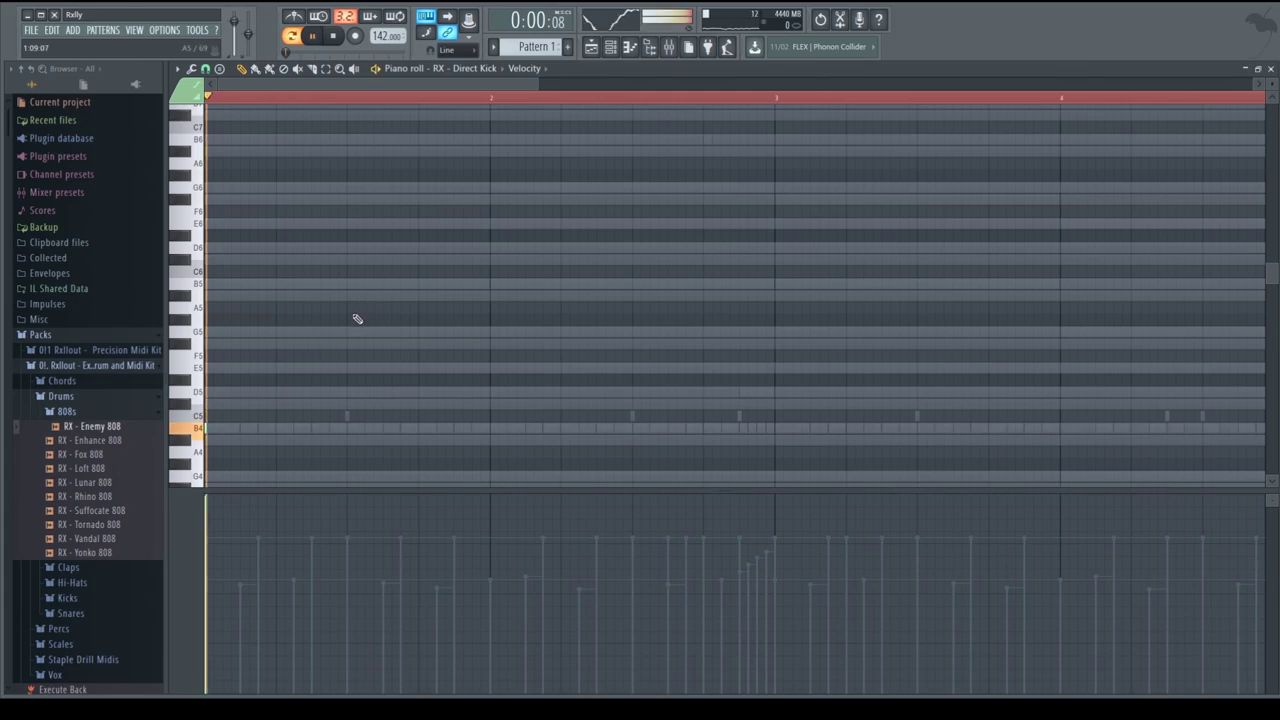
{"action": "left_click", "coordinate": [1266, 74]}
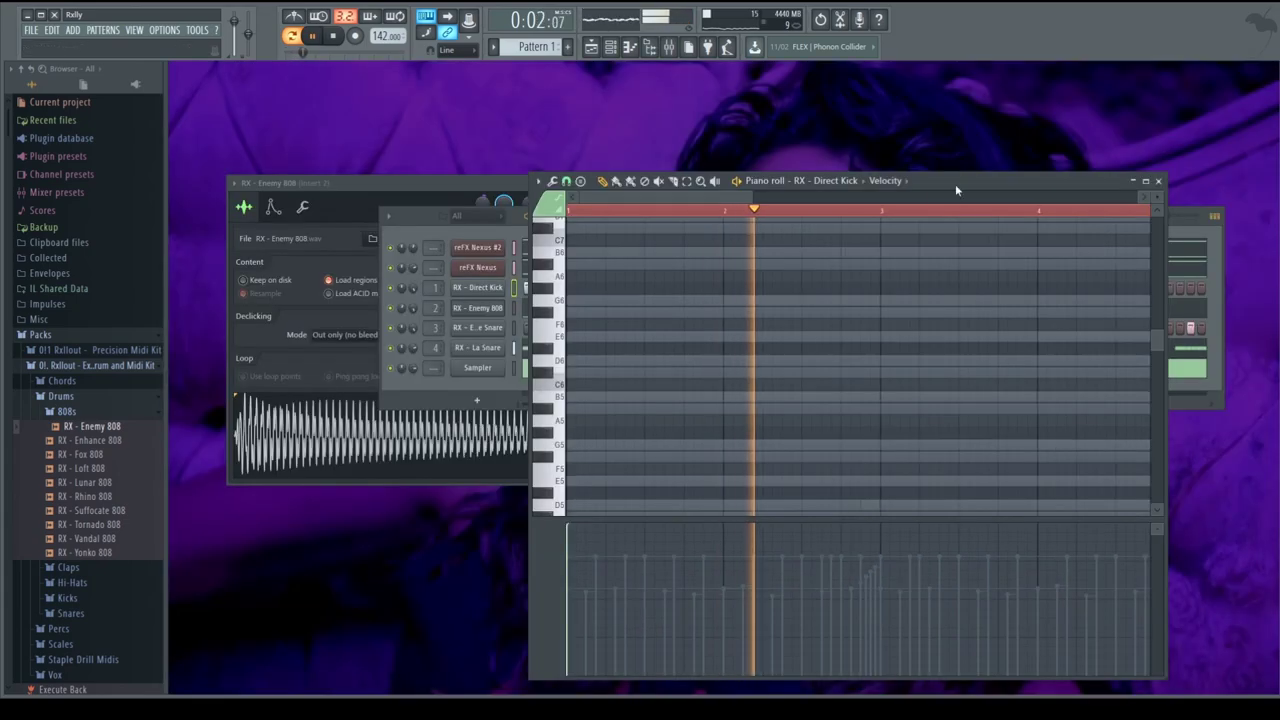
Add RX - Direct Kick hits at step 7 of bar 1, step 15 of bar 2, and steps 3 and 15 of bar 4.
{"action": "key", "text": "space"}
{"action": "key", "text": "F6"}
{"action": "key", "text": "space"}
{"action": "left_click", "coordinate": [591, 288]}
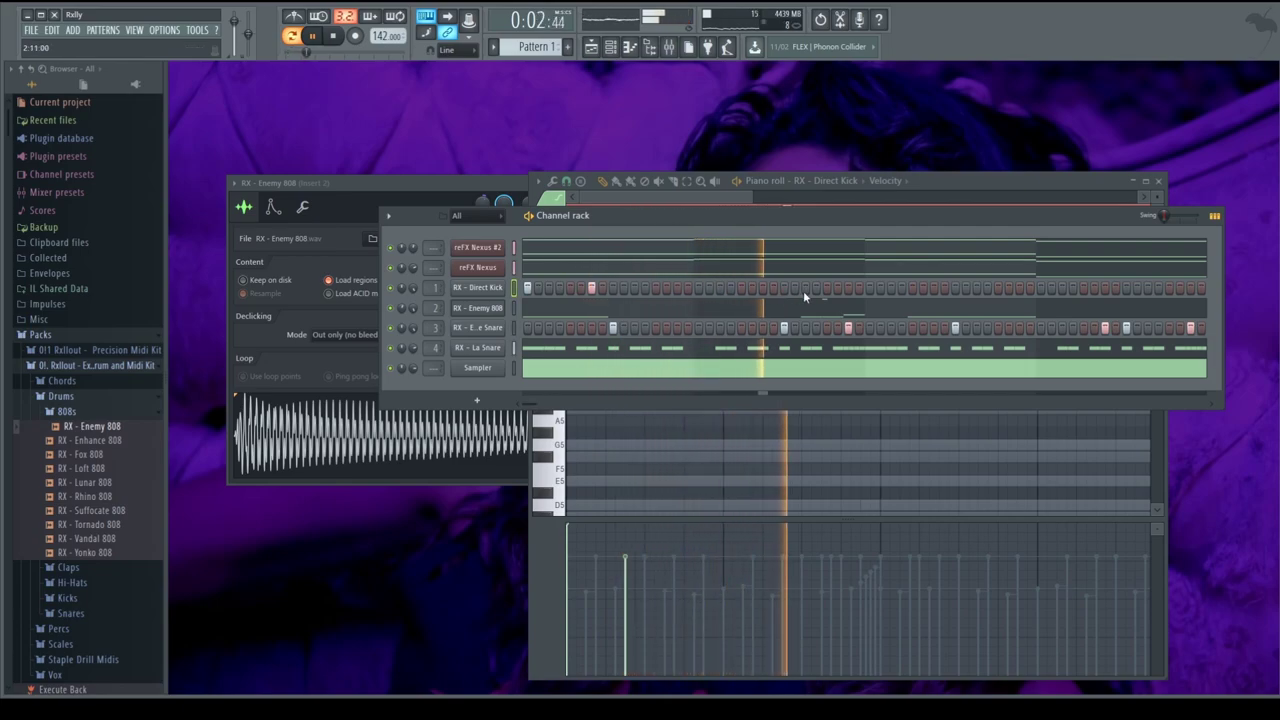
{"action": "left_click", "coordinate": [848, 289]}
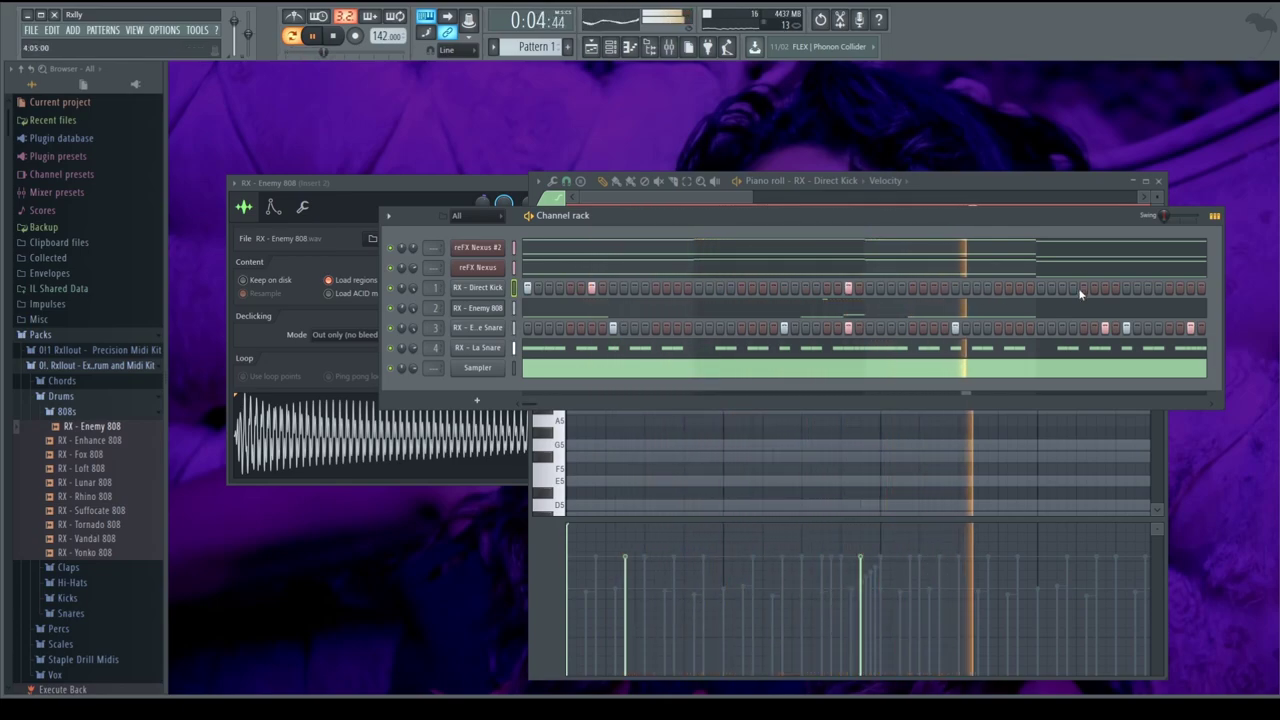
{"action": "left_click", "coordinate": [1062, 288]}
{"action": "left_click", "coordinate": [1190, 288]}
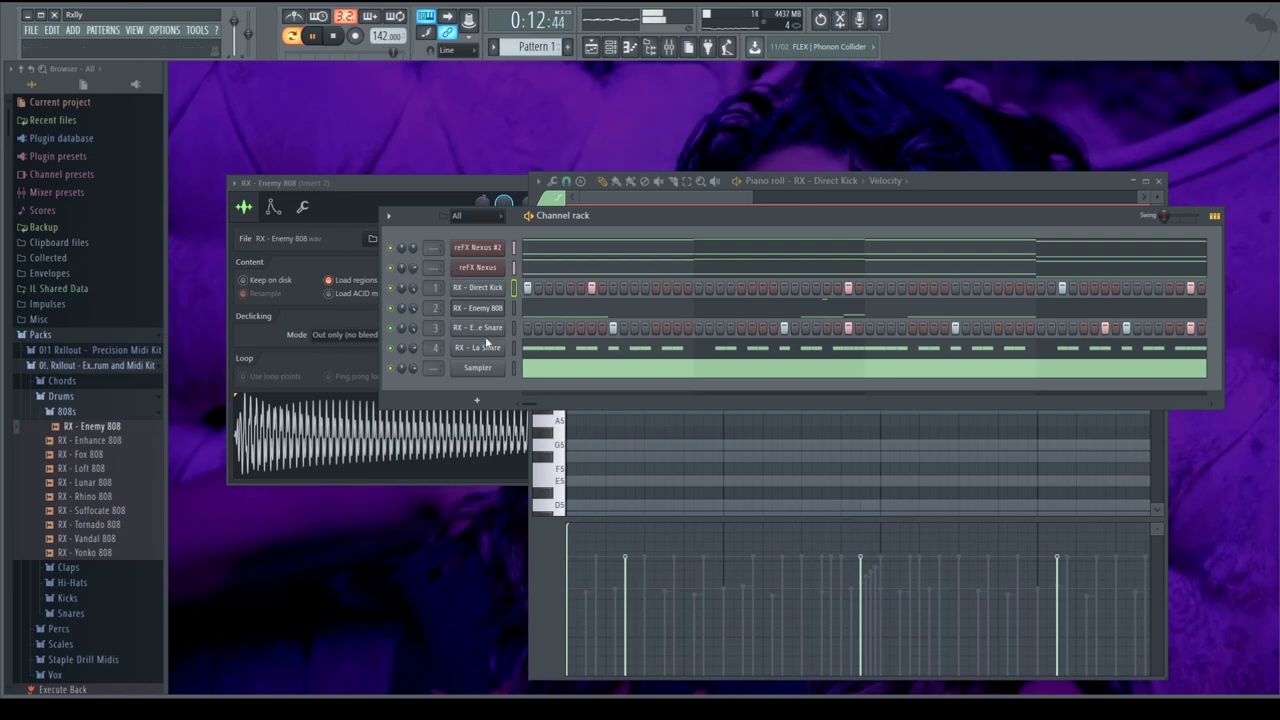
Delete the repeated chord notes after bar 4 from the reFX Nexus channel.
{"action": "left_click", "coordinate": [616, 271]}
{"action": "key", "text": "space"}
{"action": "left_click_drag", "start_coordinate": [1090, 481], "coordinate": [881, 262]}
{"action": "key", "text": "Delete"}
{"action": "left_click", "coordinate": [1158, 181]}
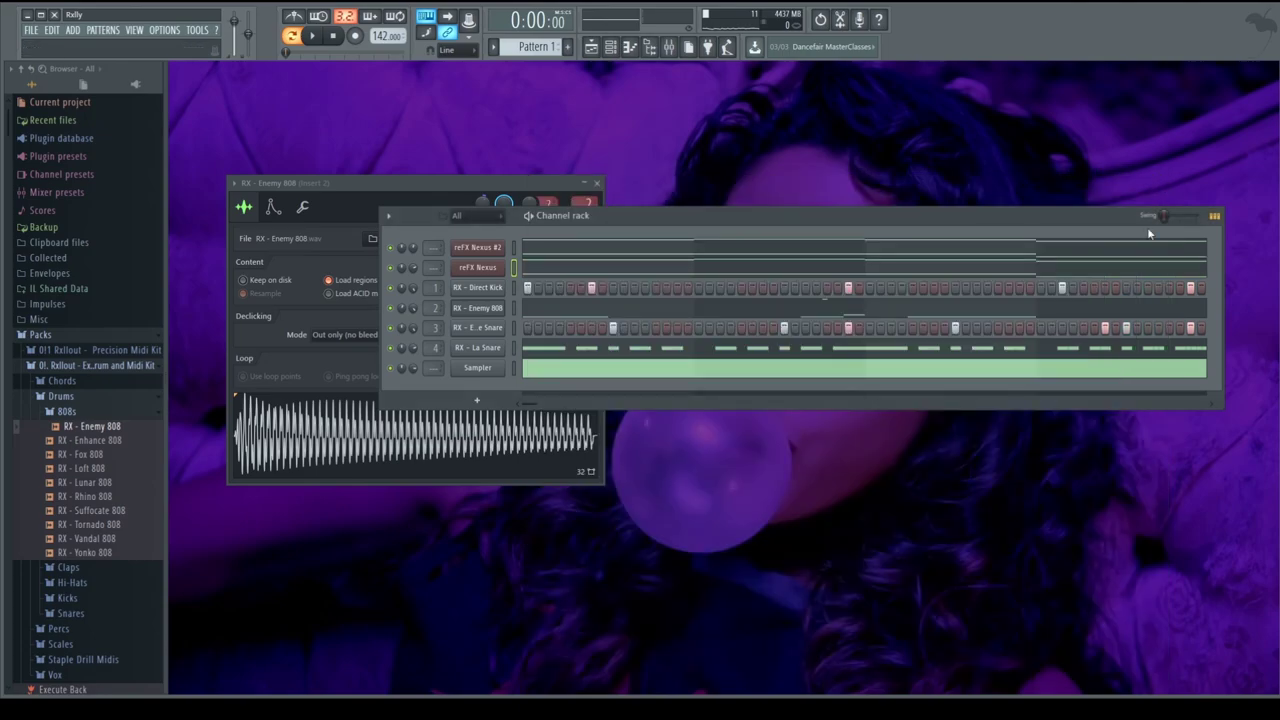
Delete the selected repeated chord notes in bars 5 to 8 of reFX Nexus #2 and play the pattern.
{"action": "left_click", "coordinate": [1145, 246]}
{"action": "left_click_drag", "start_coordinate": [1100, 473], "coordinate": [895, 255]}
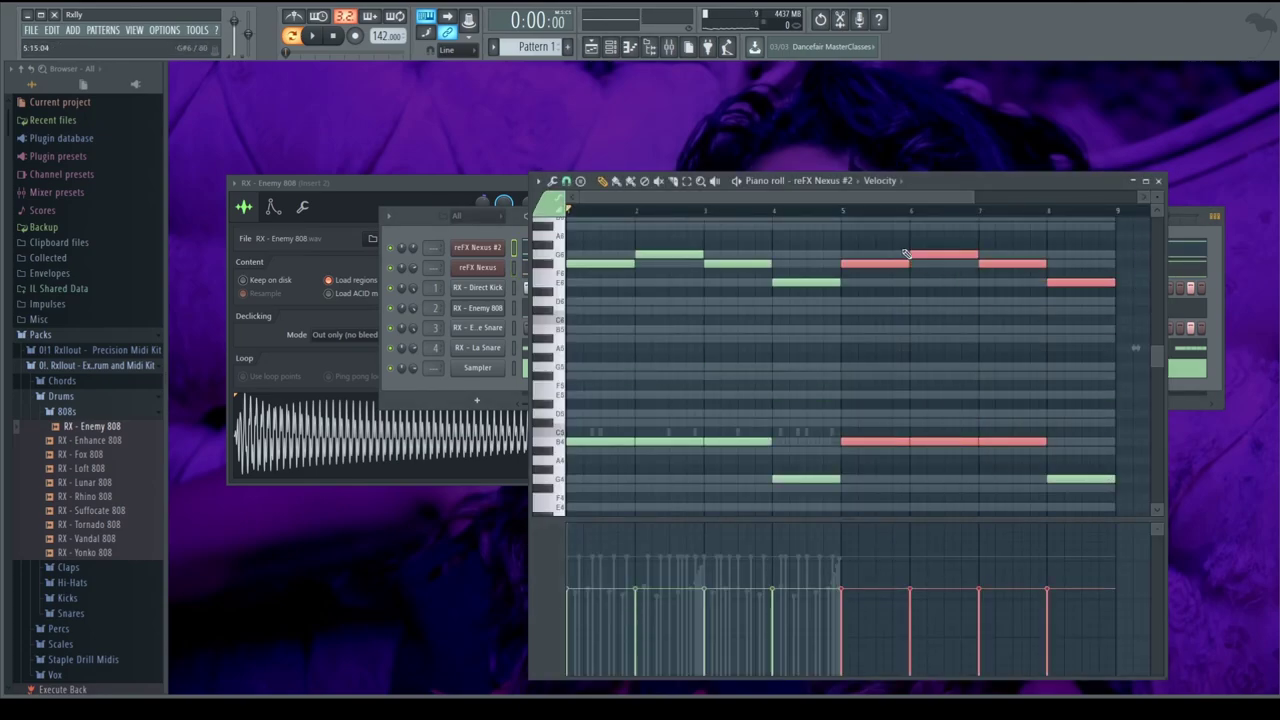
{"action": "key", "text": "Delete"}
{"action": "key", "text": "space"}
{"action": "left_click", "coordinate": [1158, 181]}
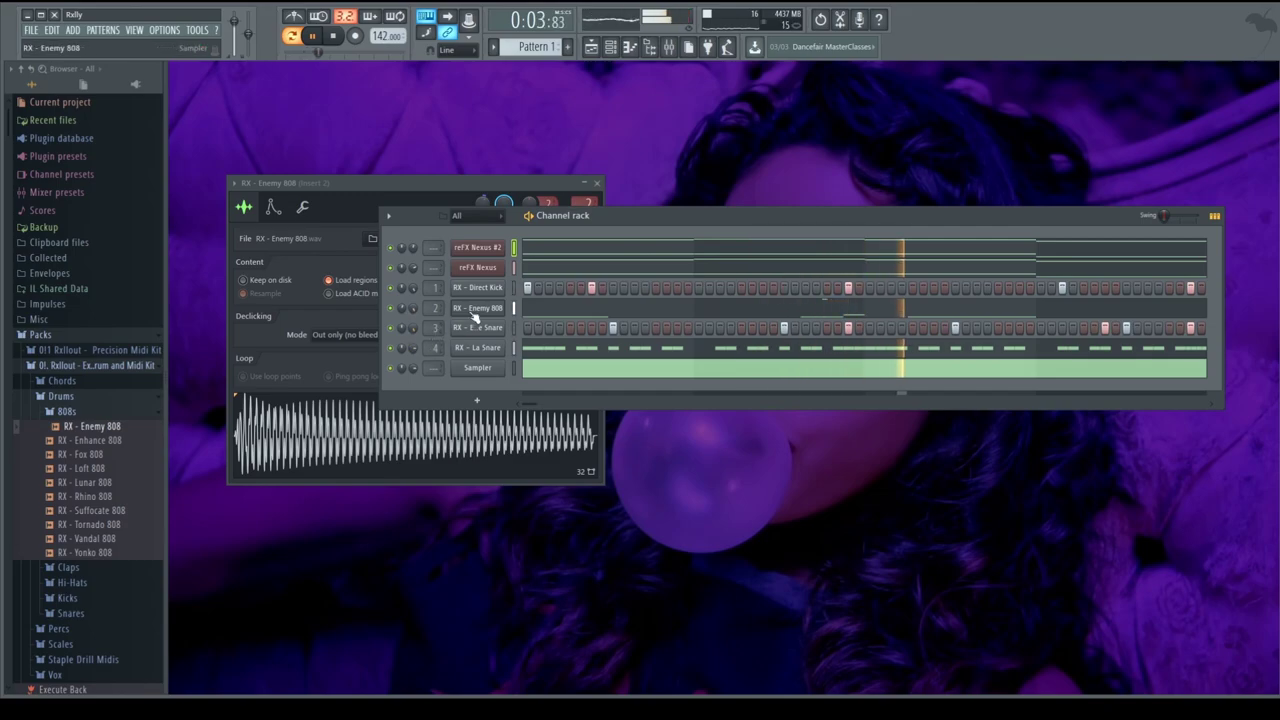
Browse the kit's snare and hi-hat samples and audition RX - Click Hat.
{"action": "left_click", "coordinate": [70, 613]}
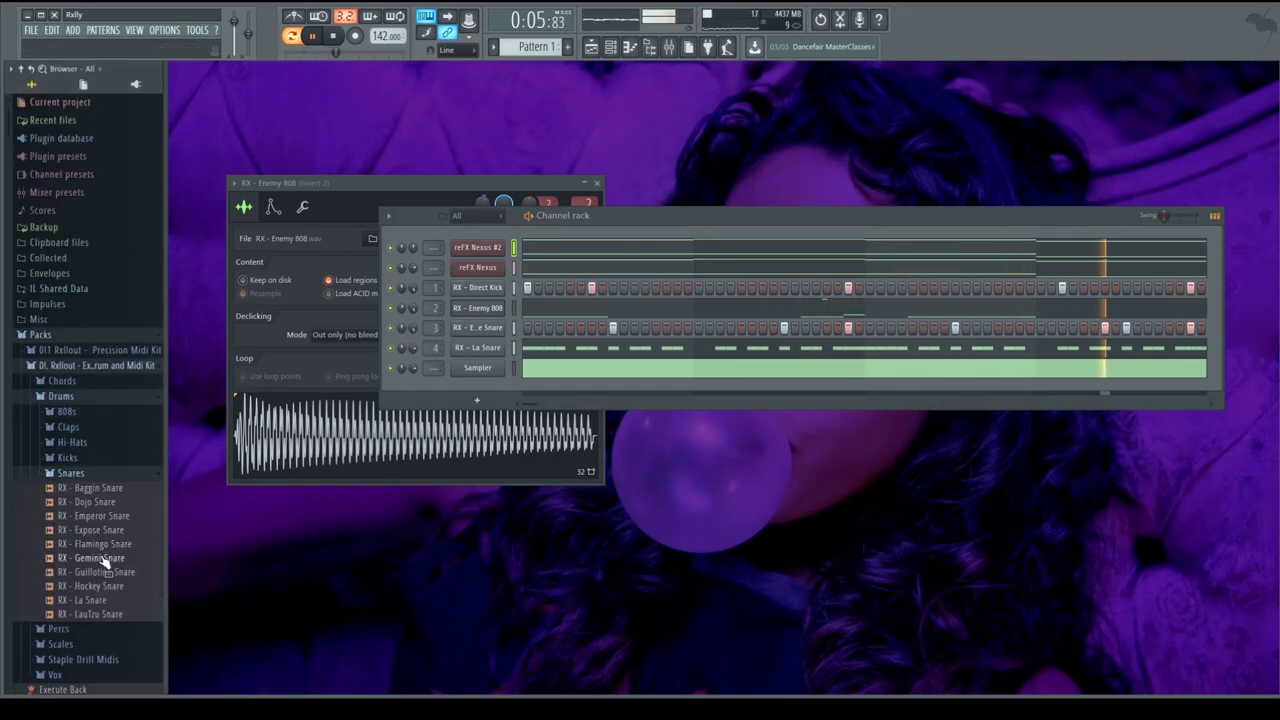
{"action": "scroll", "coordinate": [90, 420], "scroll_direction": "down", "scroll_amount": 5}
{"action": "left_click", "coordinate": [80, 192]}
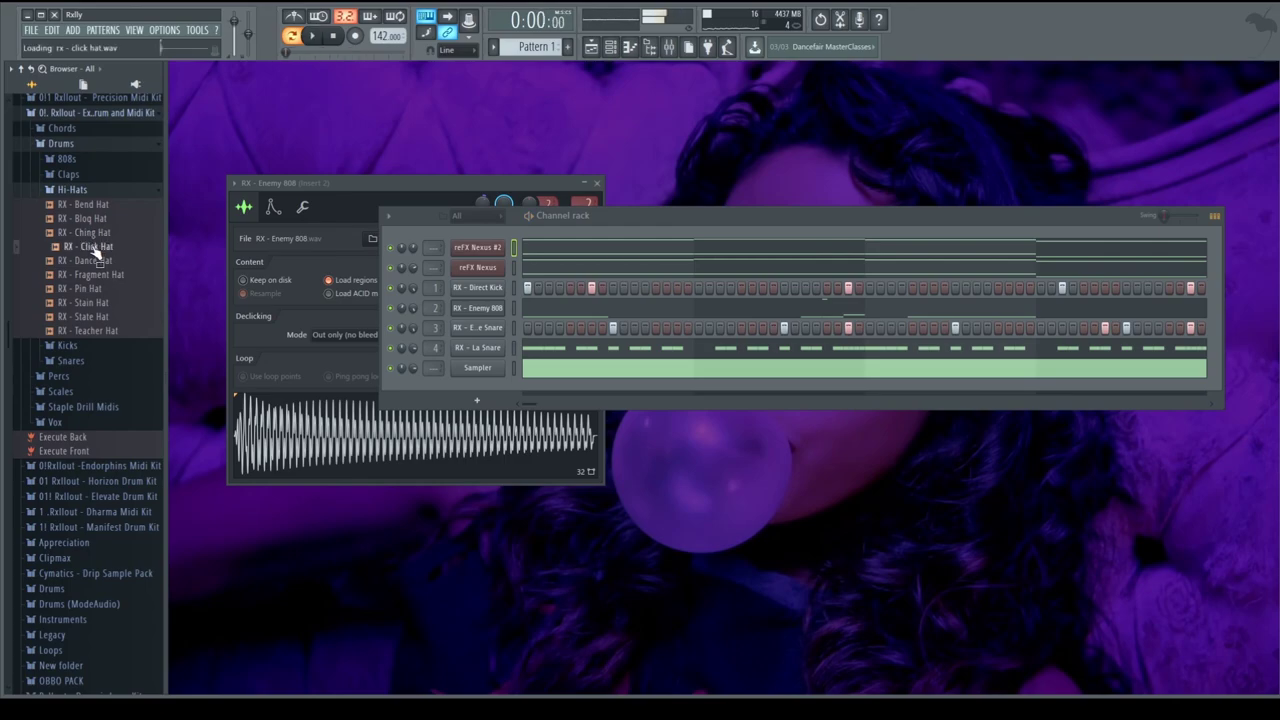
Shorten all the scale guide notes in the Sampler channel to four bars.
{"action": "left_click", "coordinate": [872, 376]}
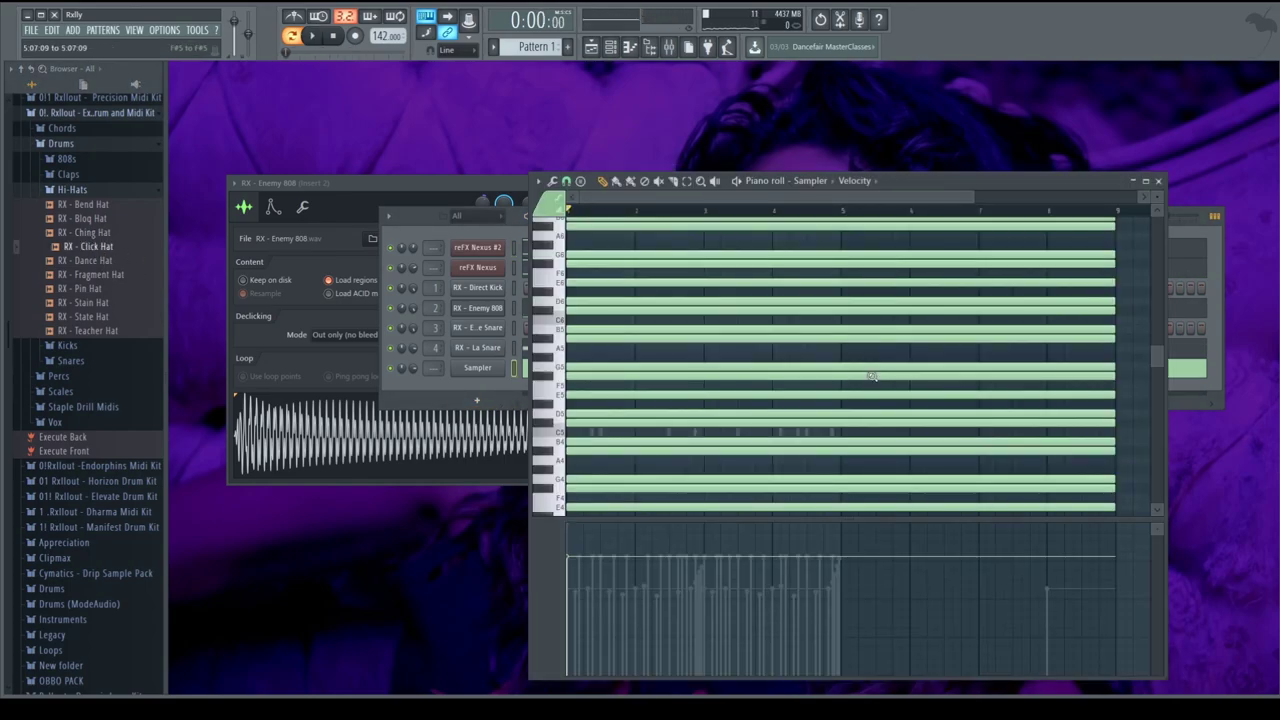
{"action": "left_click_drag", "start_coordinate": [1119, 410], "coordinate": [822, 421]}
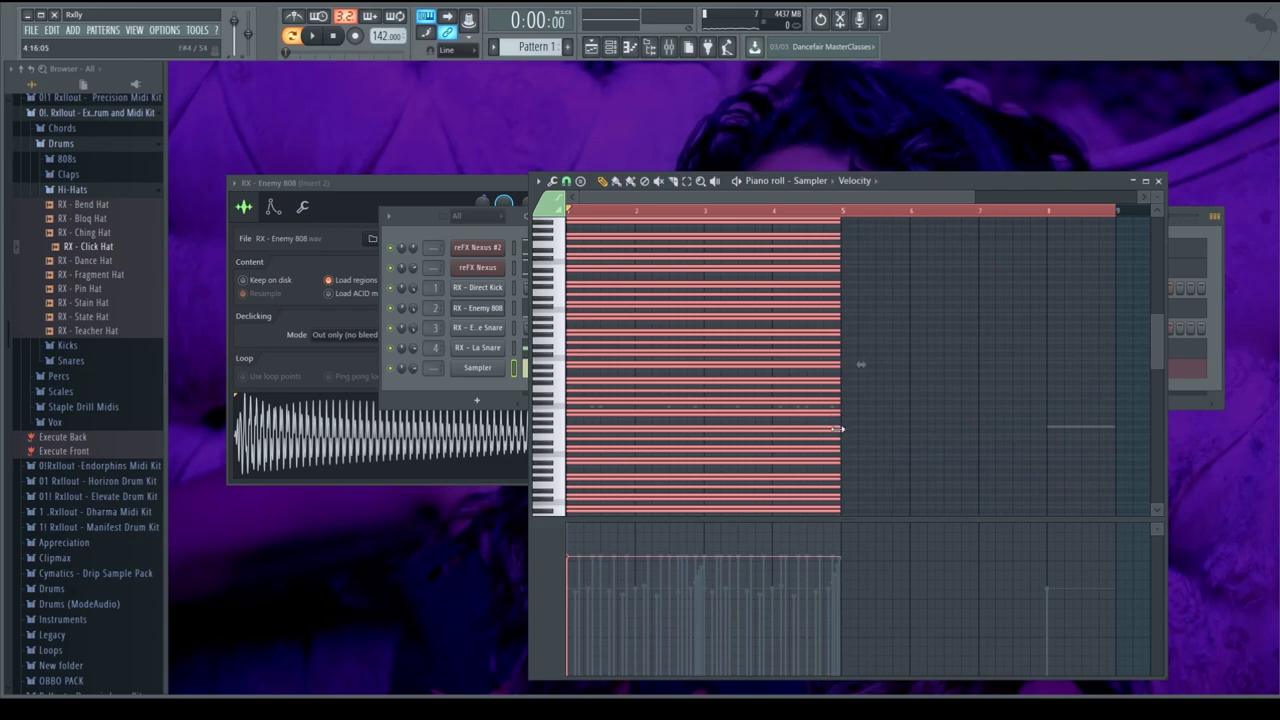
{"action": "scroll", "coordinate": [1108, 480], "scroll_direction": "up", "scroll_amount": 3}
{"action": "left_click", "coordinate": [1205, 372]}
Check the channels for notes beyond bar 4 and delete the leftover G4 note in bar 8 of reFX Nexus #2.
{"action": "left_click", "coordinate": [1192, 356]}
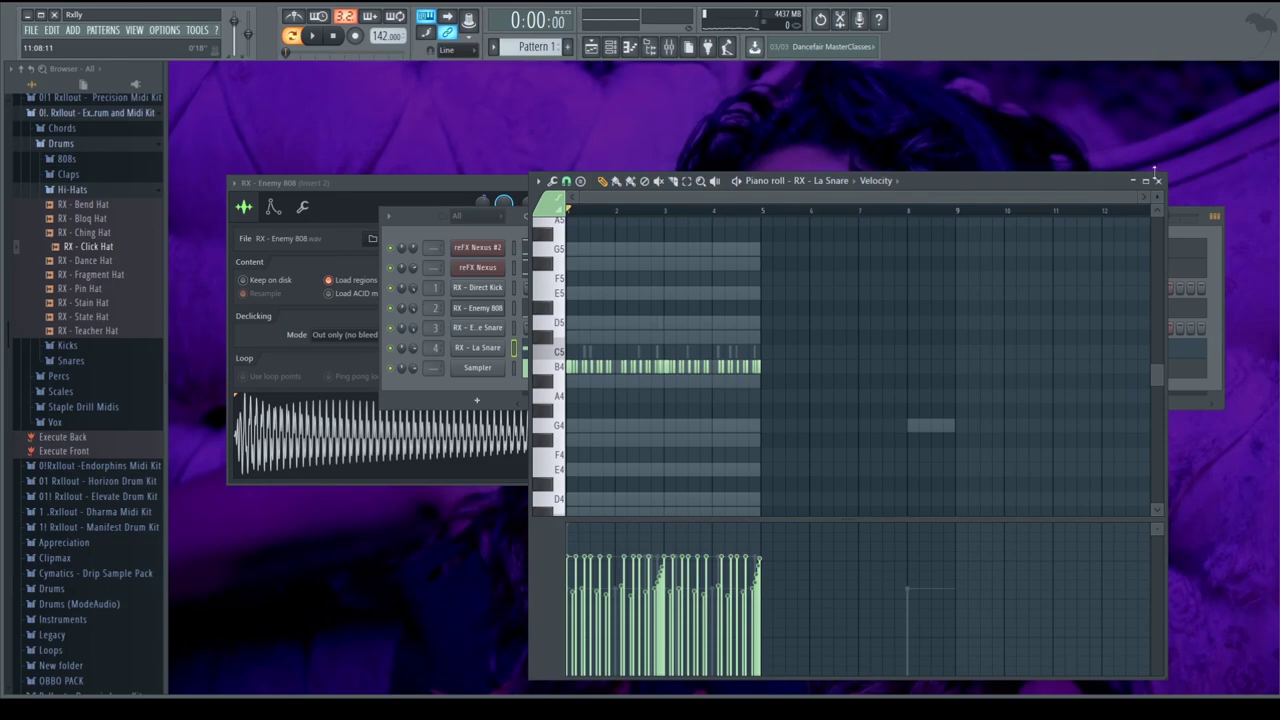
{"action": "left_click", "coordinate": [1157, 181]}
{"action": "left_click", "coordinate": [1112, 306]}
{"action": "scroll", "coordinate": [1030, 370], "scroll_direction": "down", "scroll_amount": 2}
{"action": "left_click", "coordinate": [1157, 181]}
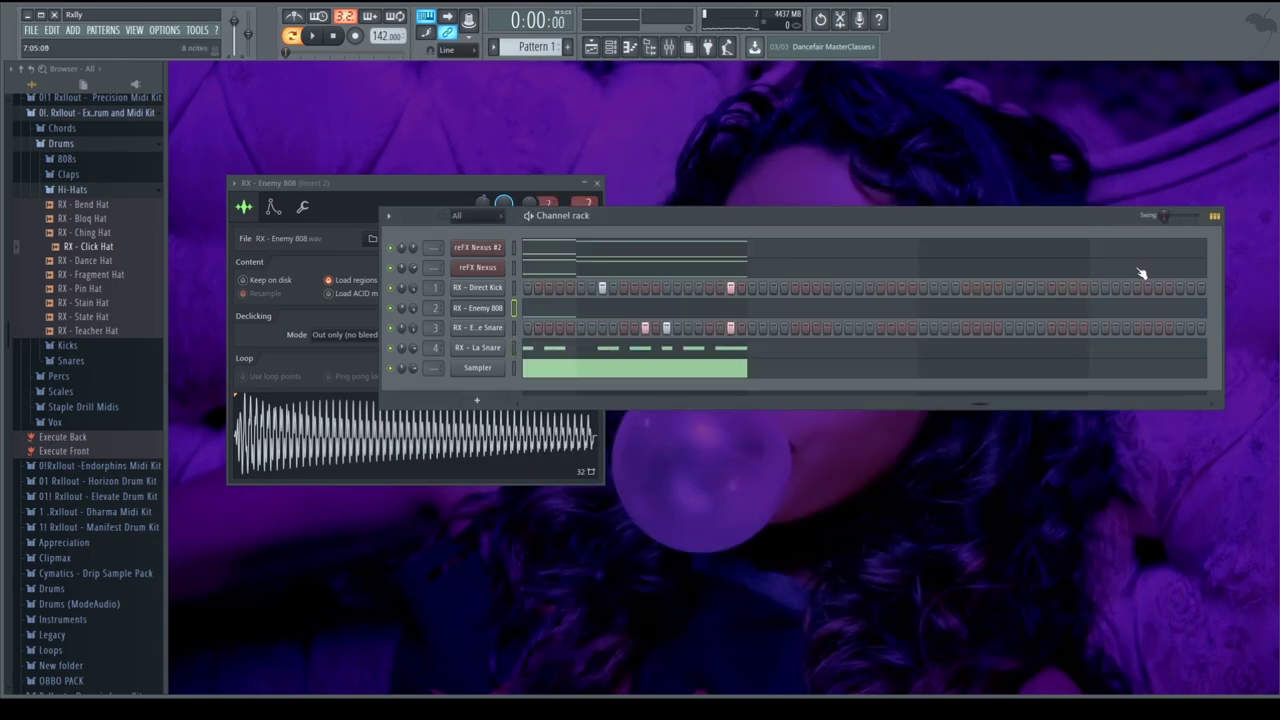
{"action": "left_click", "coordinate": [1138, 270]}
{"action": "left_click", "coordinate": [1158, 181]}
{"action": "left_click", "coordinate": [1136, 245]}
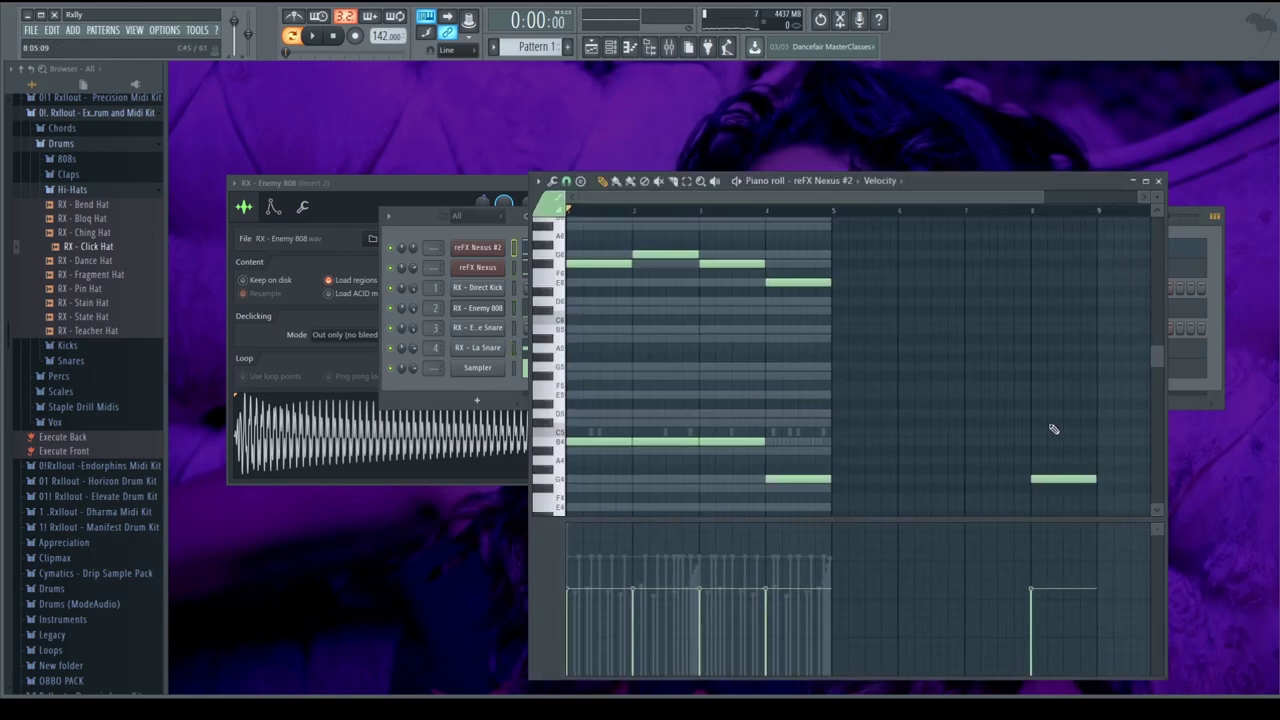
{"action": "key", "text": "space"}
{"action": "left_click", "coordinate": [1157, 180]}
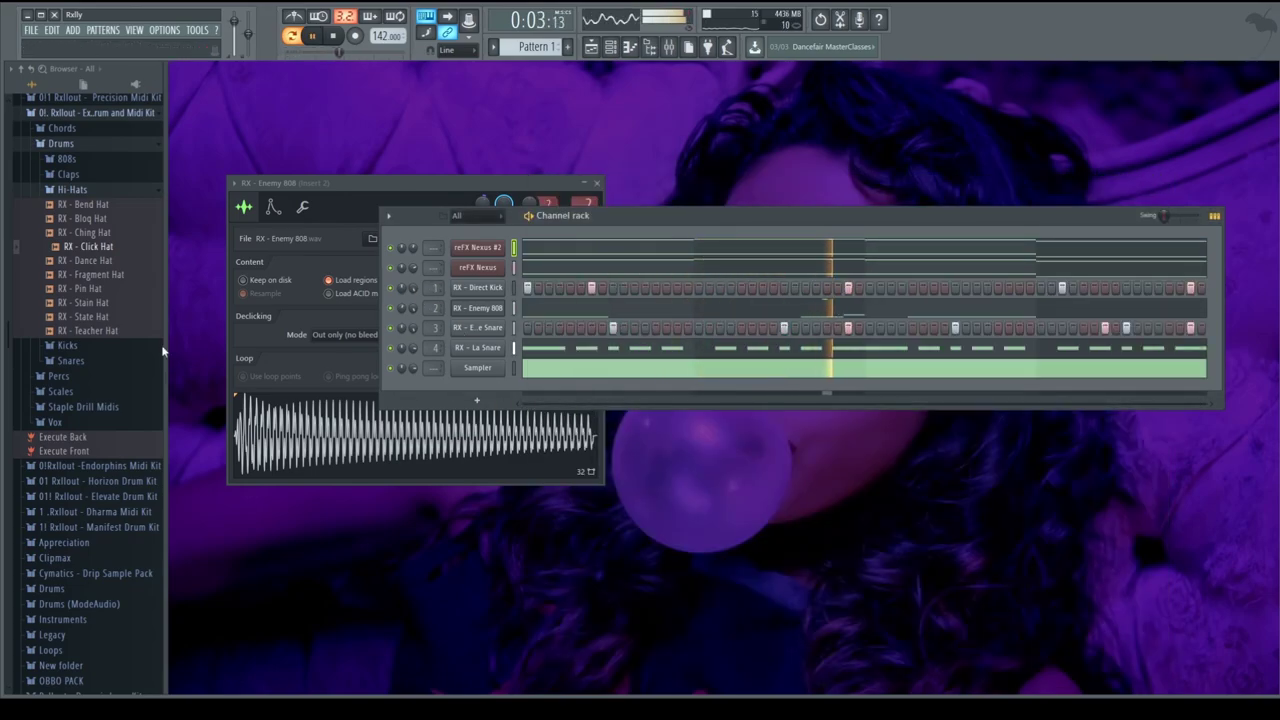
Audition the kit's vox samples, including Response Vox and Soulwell Vox, and add RX - Rebar Vox as a new channel.
{"action": "scroll", "coordinate": [92, 383], "scroll_direction": "down", "scroll_amount": 2}
{"action": "left_click", "coordinate": [84, 337]}
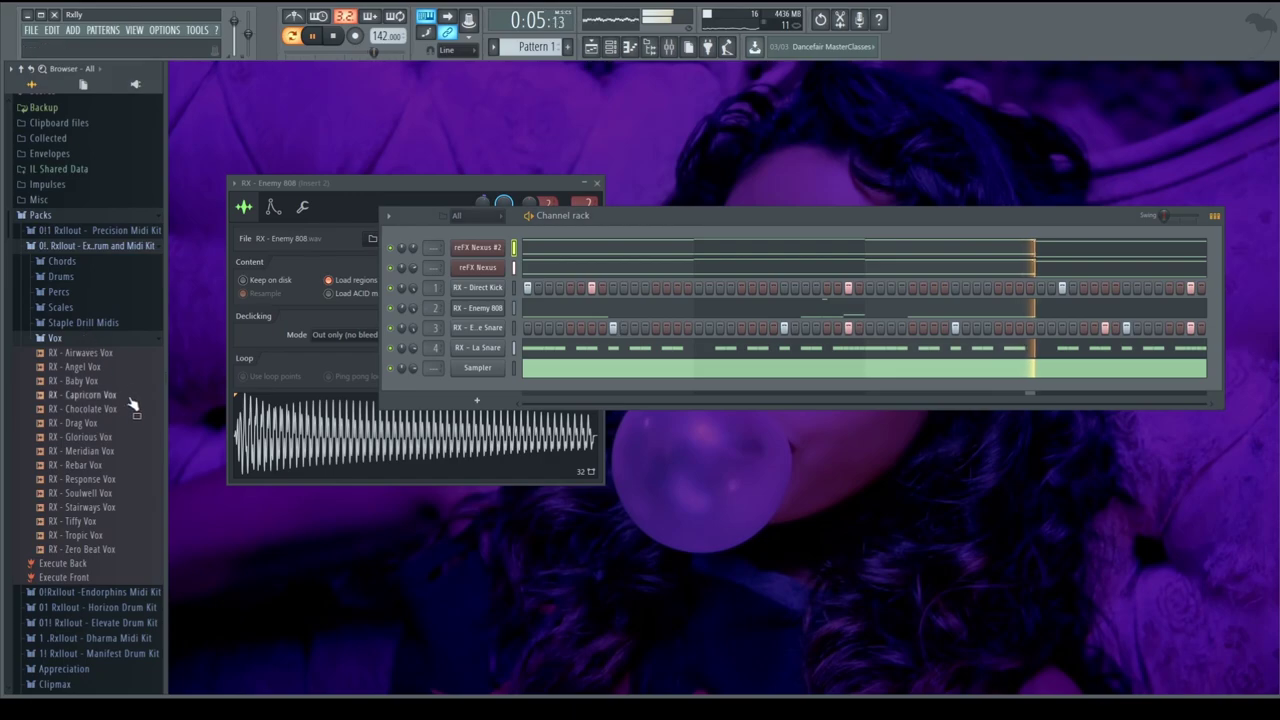
{"action": "left_click", "coordinate": [118, 479]}
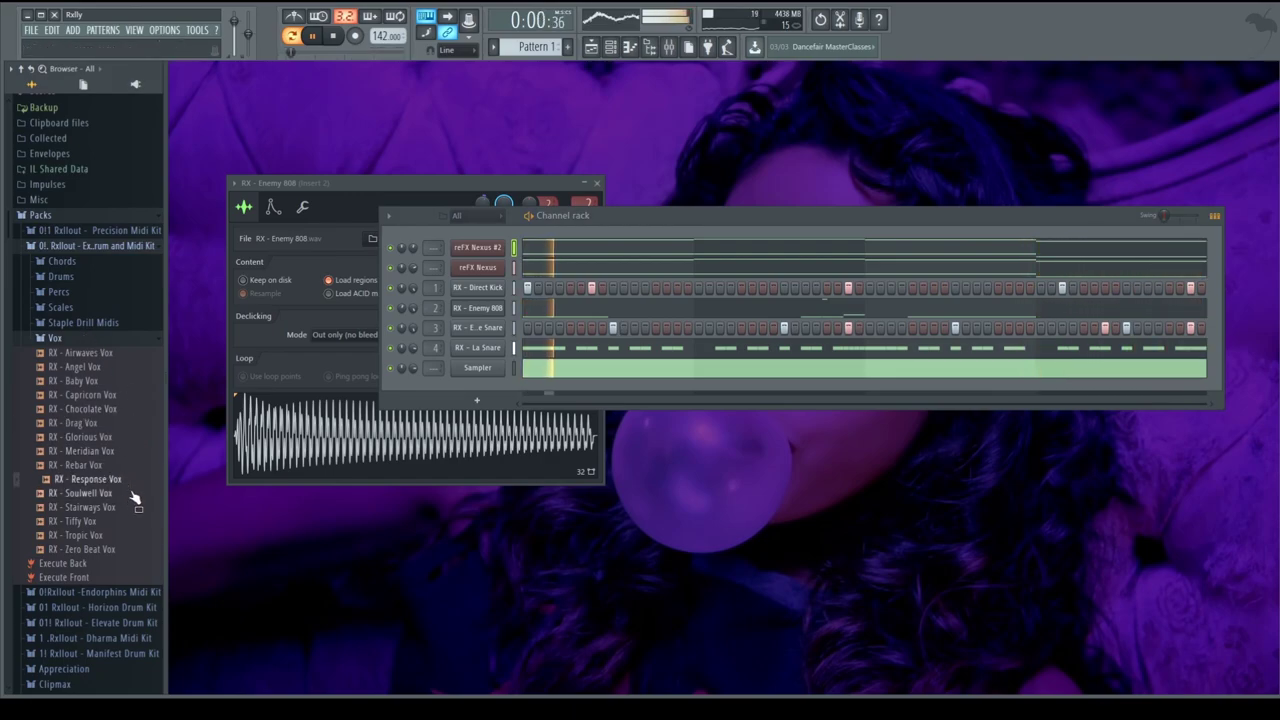
{"action": "left_click", "coordinate": [118, 494]}
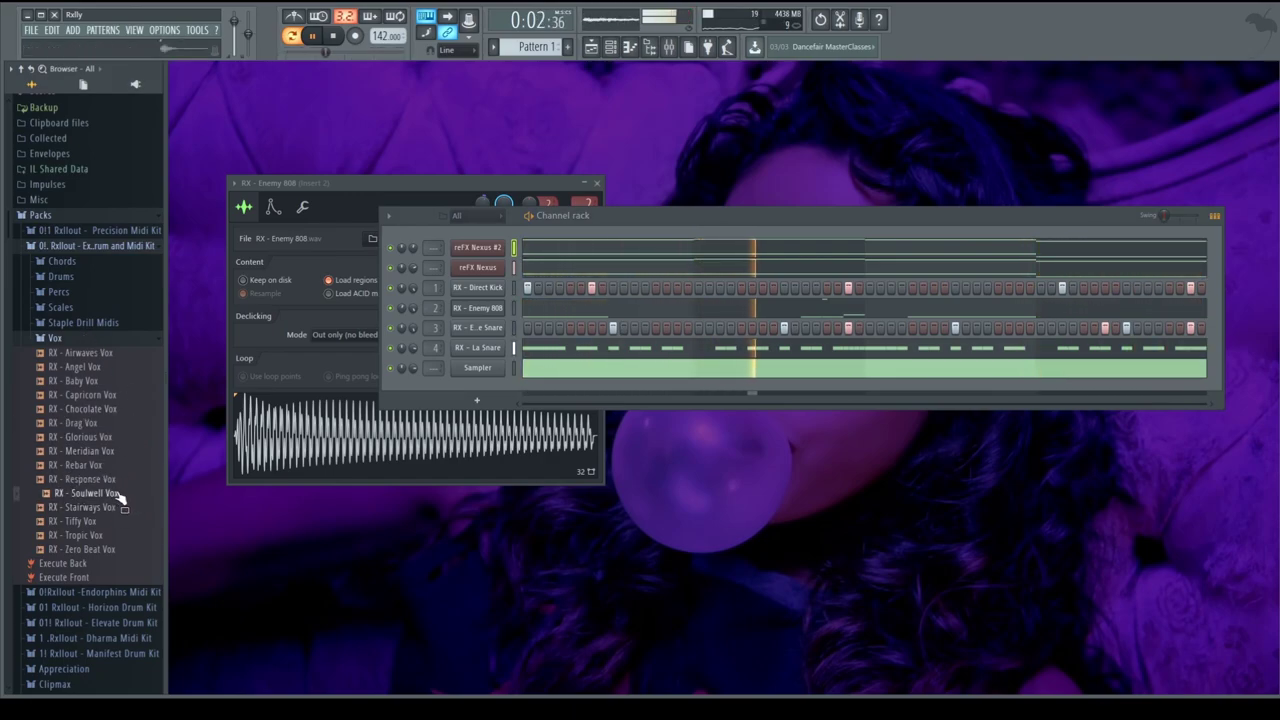
{"action": "left_click_drag", "start_coordinate": [118, 495], "coordinate": [450, 385]}
{"action": "key", "text": "space"}
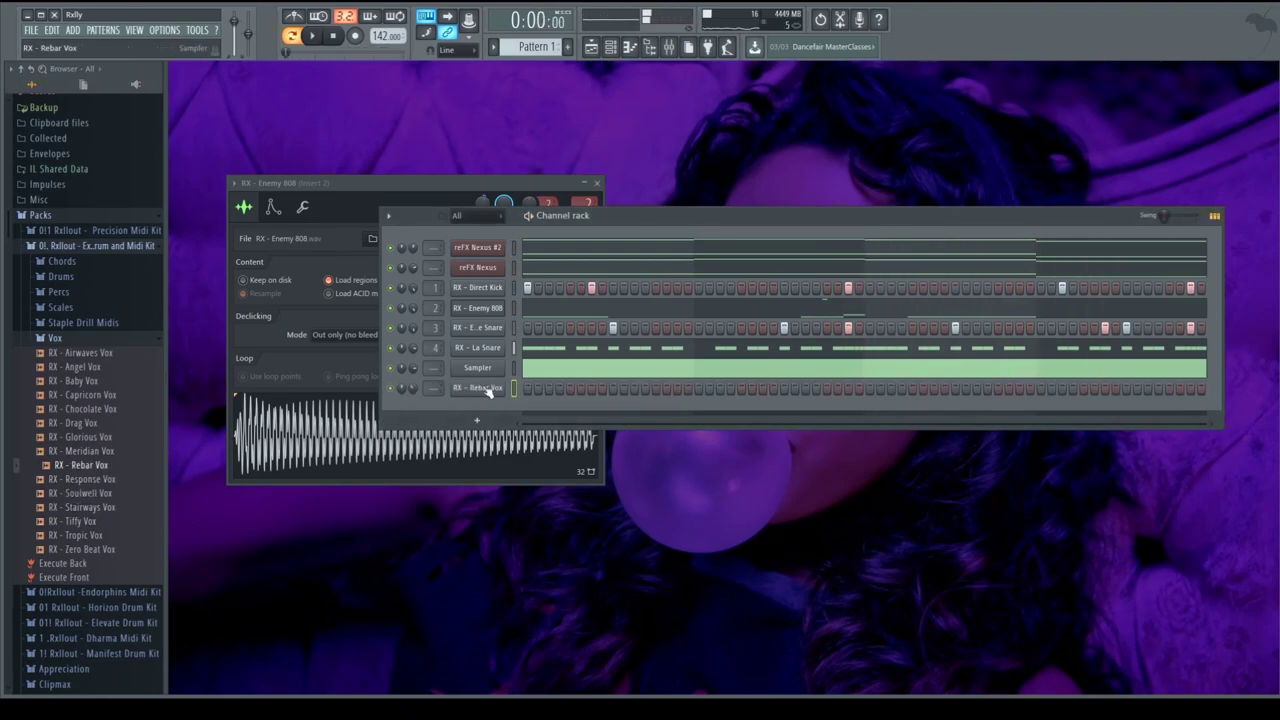
Add a four-bar A#5 note to the RX - Rebar Vox part, starting at step 9 of bar 2.
{"action": "left_click", "coordinate": [486, 388]}
{"action": "left_click_drag", "start_coordinate": [508, 280], "coordinate": [648, 195]}
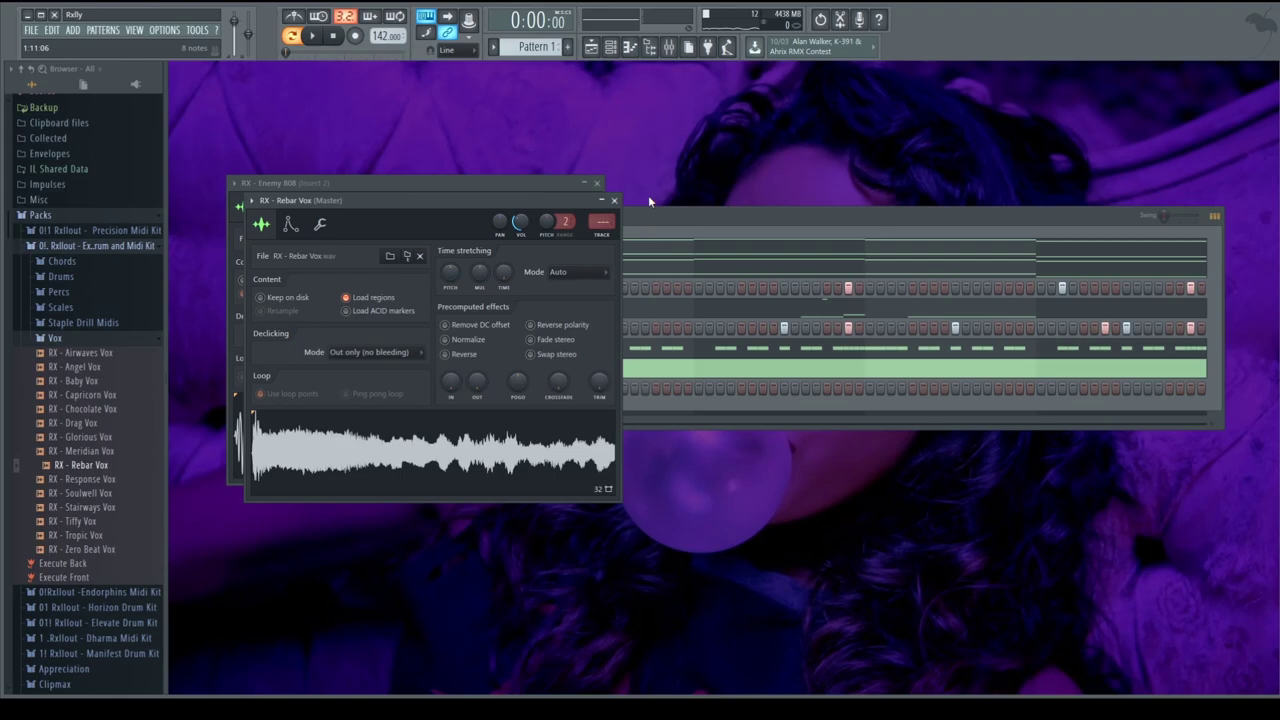
{"action": "left_click", "coordinate": [614, 200]}
{"action": "key", "text": "F7"}
{"action": "key", "text": "space"}
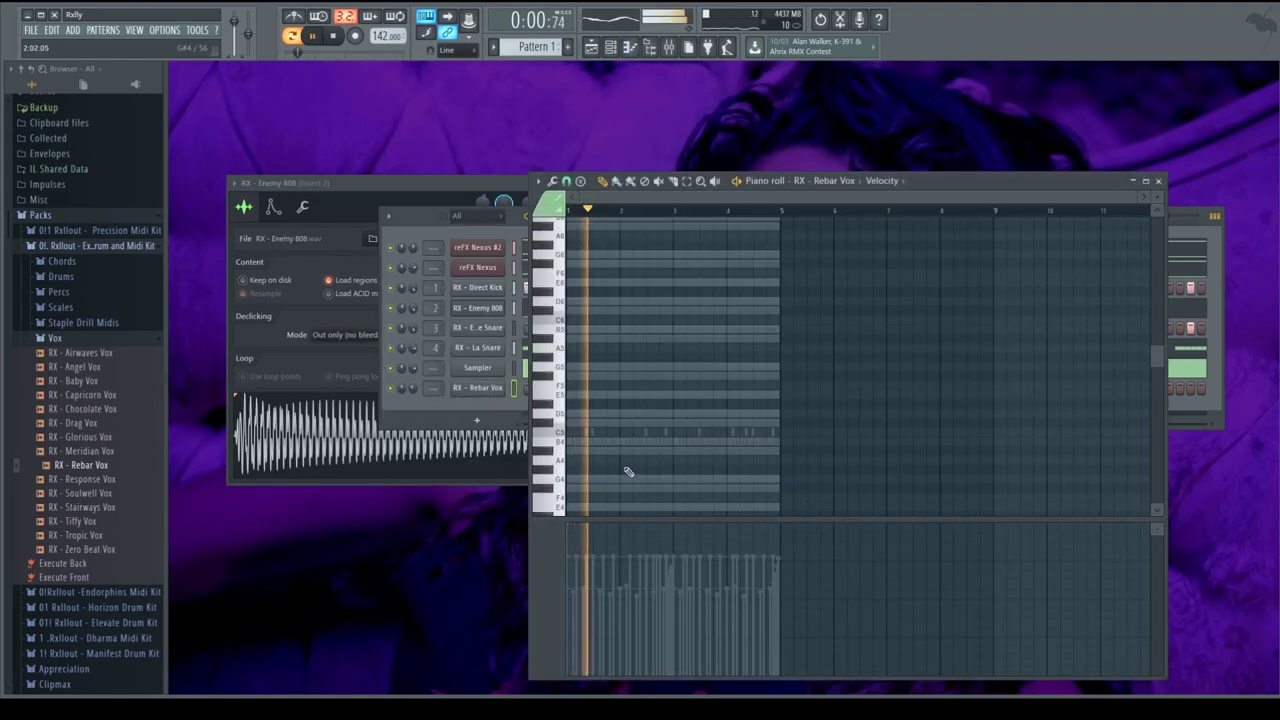
{"action": "scroll", "coordinate": [680, 463], "scroll_direction": "up", "scroll_amount": 3}
{"action": "scroll", "coordinate": [722, 457], "scroll_direction": "down", "scroll_amount": 3}
{"action": "scroll", "coordinate": [722, 456], "scroll_direction": "down", "scroll_amount": 1}
{"action": "scroll", "coordinate": [722, 456], "scroll_direction": "up", "scroll_amount": 4}
{"action": "key", "text": "space"}
{"action": "left_click_drag", "start_coordinate": [712, 412], "coordinate": [706, 271]}
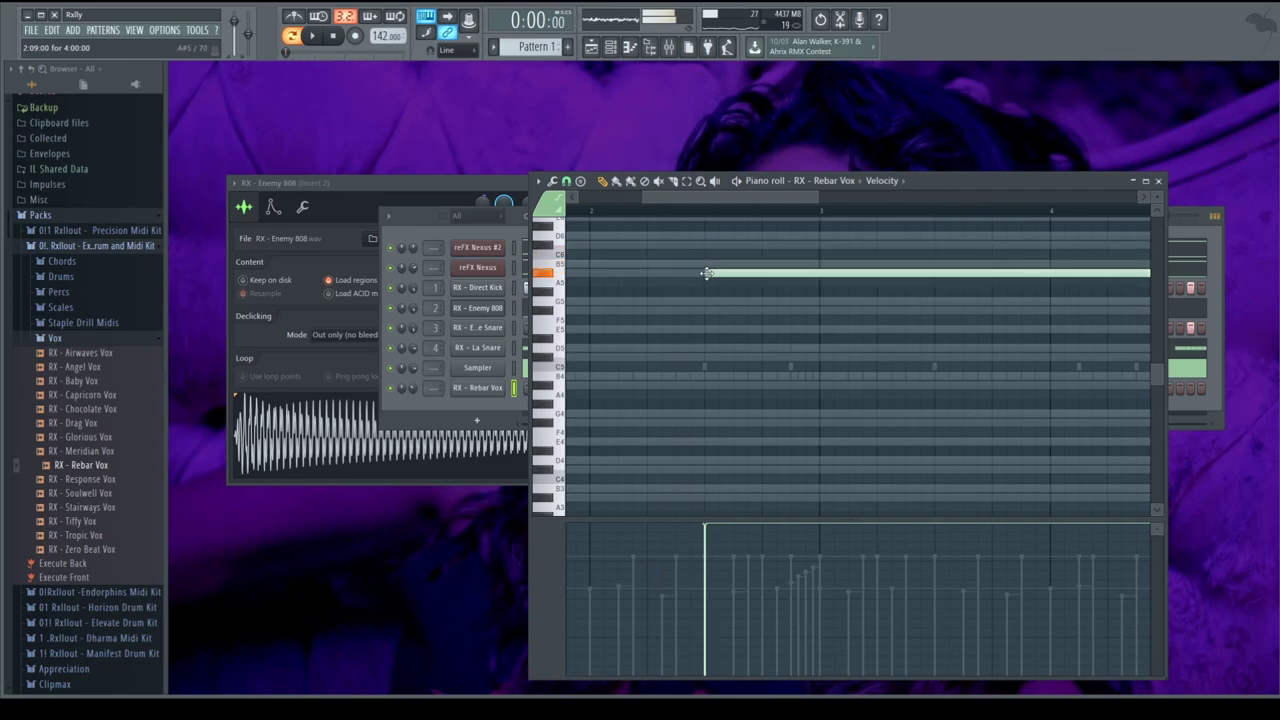
{"action": "scroll", "coordinate": [722, 330], "scroll_direction": "down", "scroll_amount": 3}
{"action": "left_click_drag", "start_coordinate": [580, 273], "coordinate": [640, 283]}
{"action": "key", "text": "ctrl+z"}
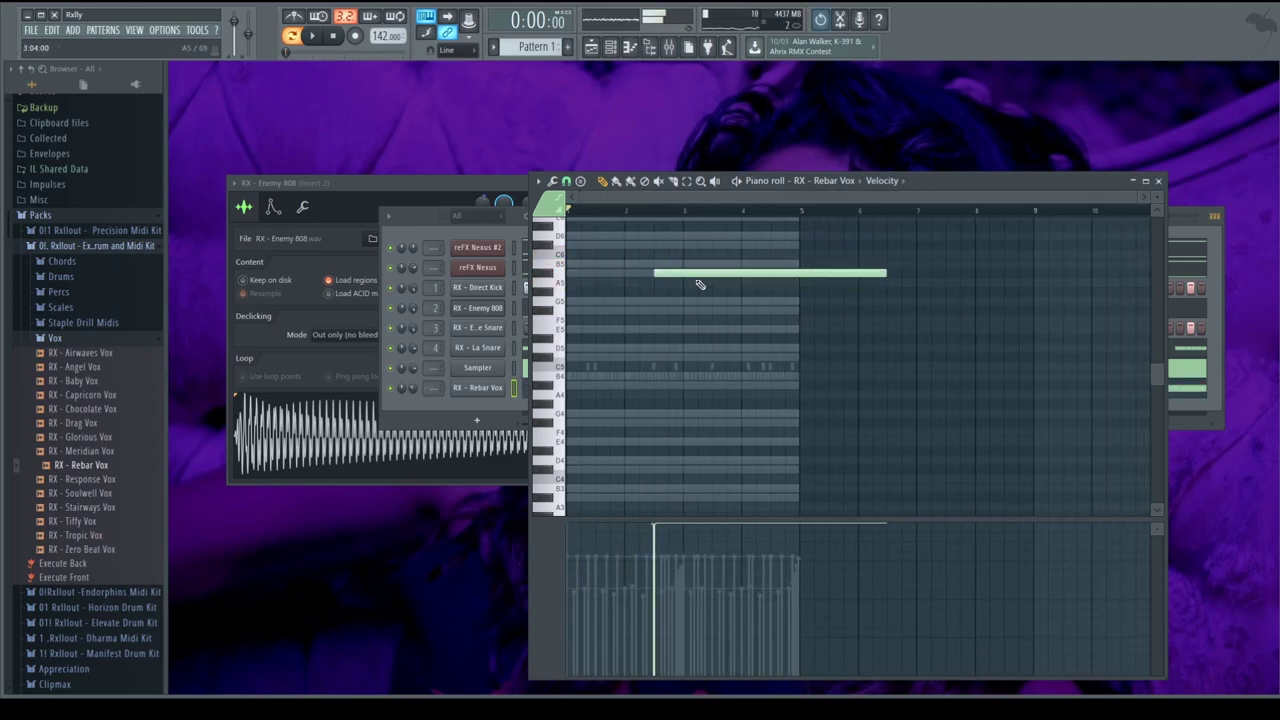
{"action": "left_click_drag", "start_coordinate": [886, 282], "coordinate": [754, 282]}
{"action": "key", "text": "ctrl+z"}
Shorten the A#5 vox note in bar 2 to eight steps and add a matching A#5 note in the second half of bar 4.
{"action": "left_click_drag", "start_coordinate": [885, 274], "coordinate": [634, 281]}
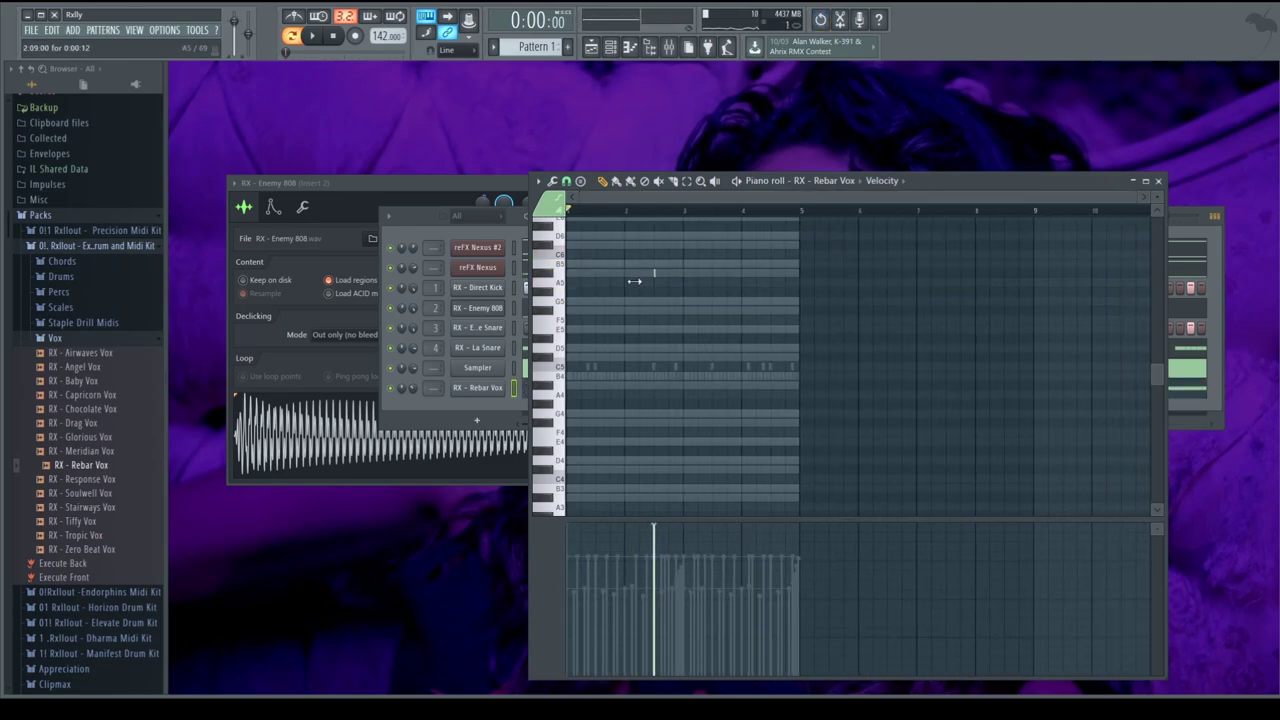
{"action": "key", "text": "space"}
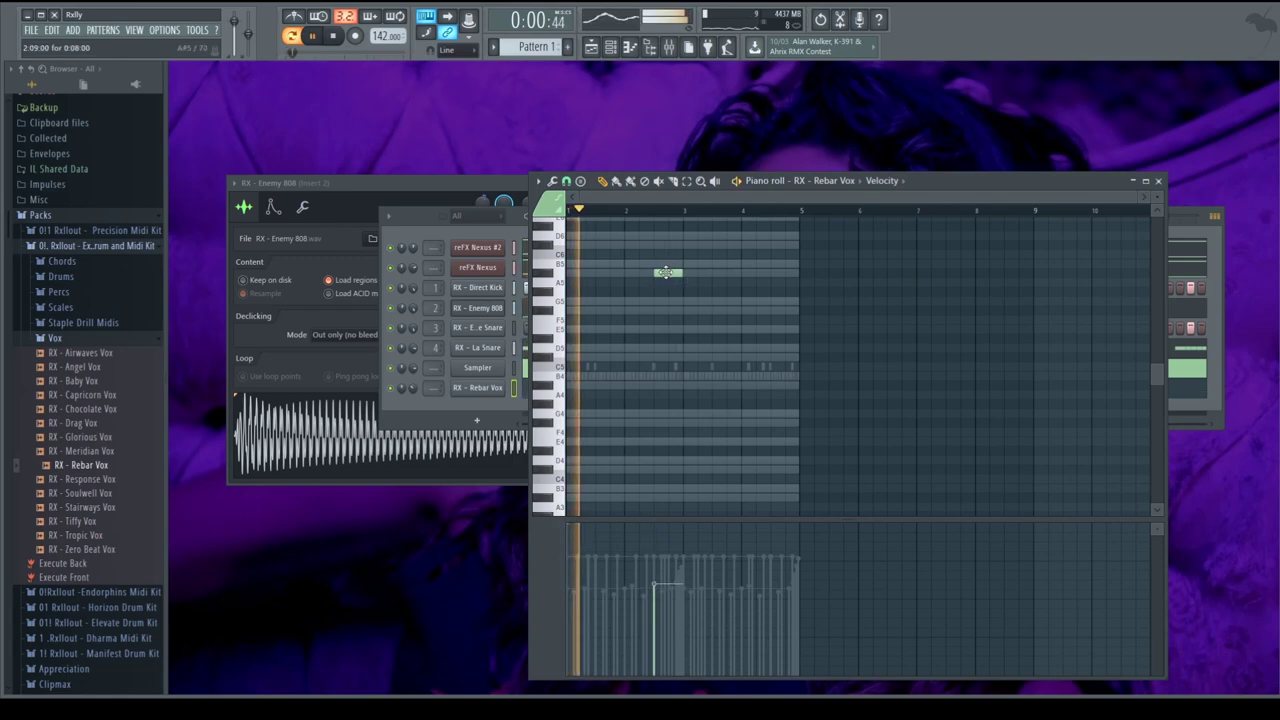
{"action": "left_click", "coordinate": [780, 273]}
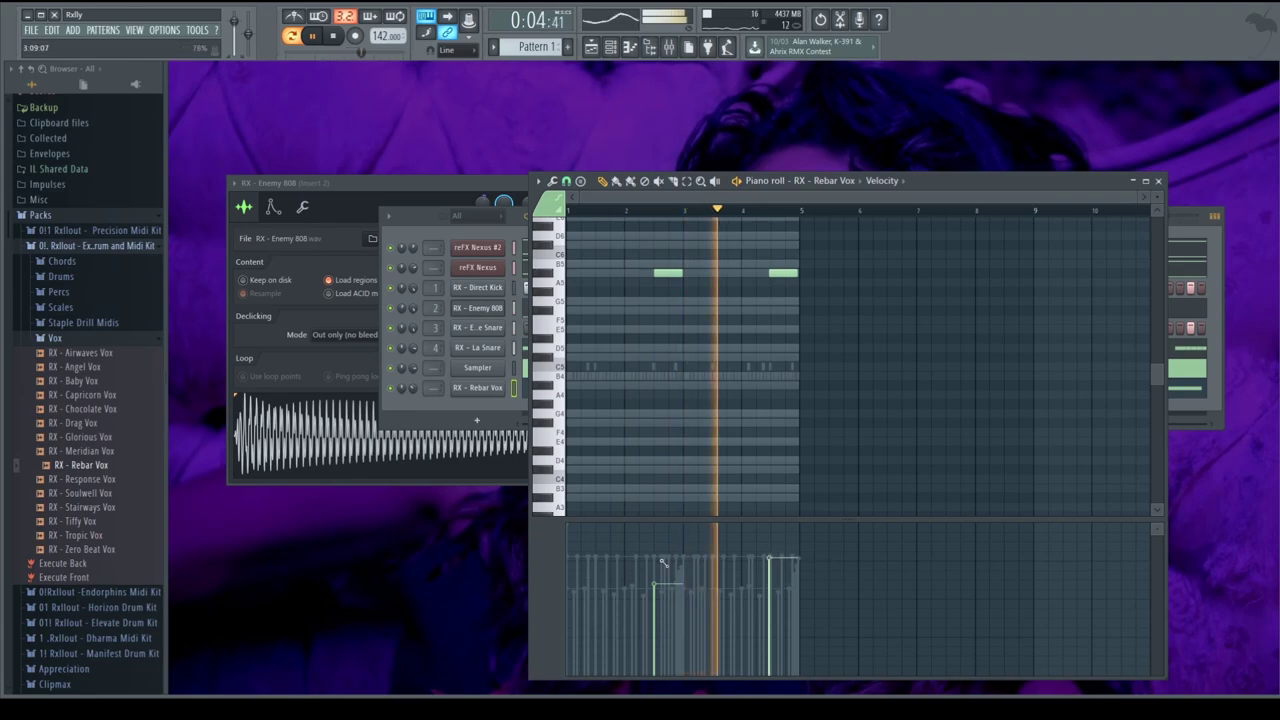
{"action": "left_click", "coordinate": [1158, 181]}
Transpose both RX - Rebar Vox notes up one semitone to B5 and play the pattern.
{"action": "left_click", "coordinate": [462, 389]}
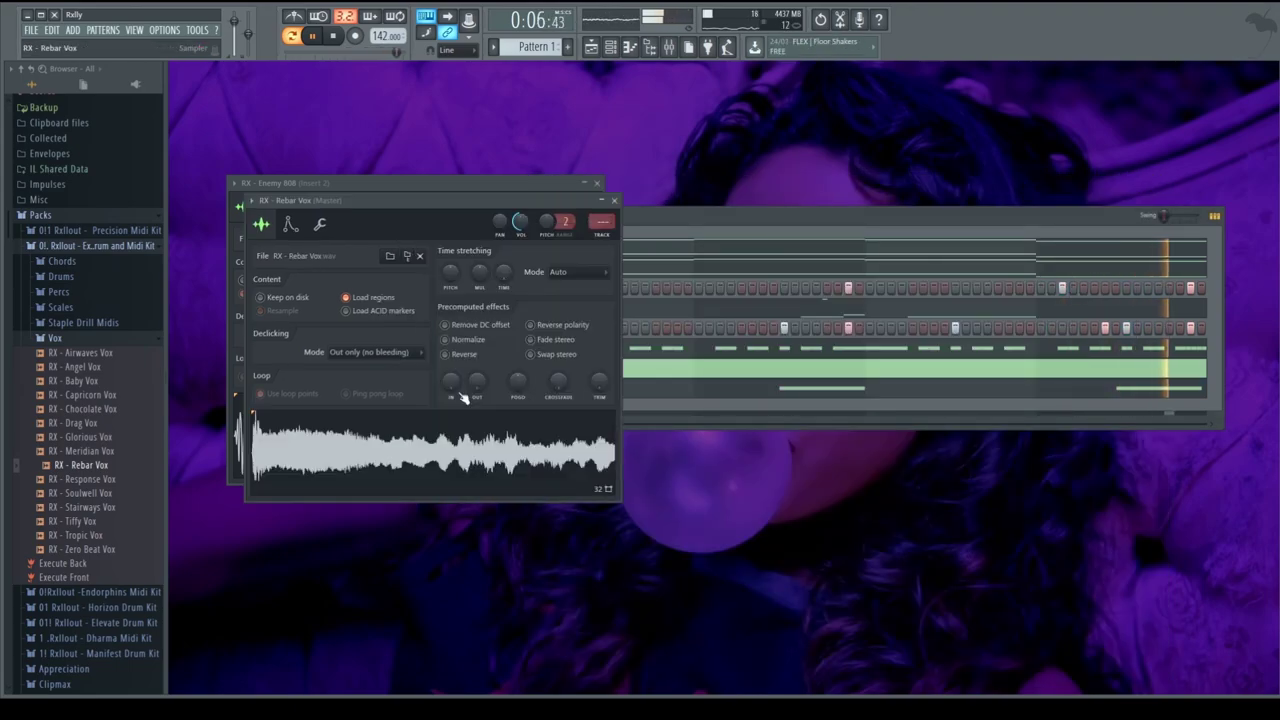
{"action": "key", "text": "space"}
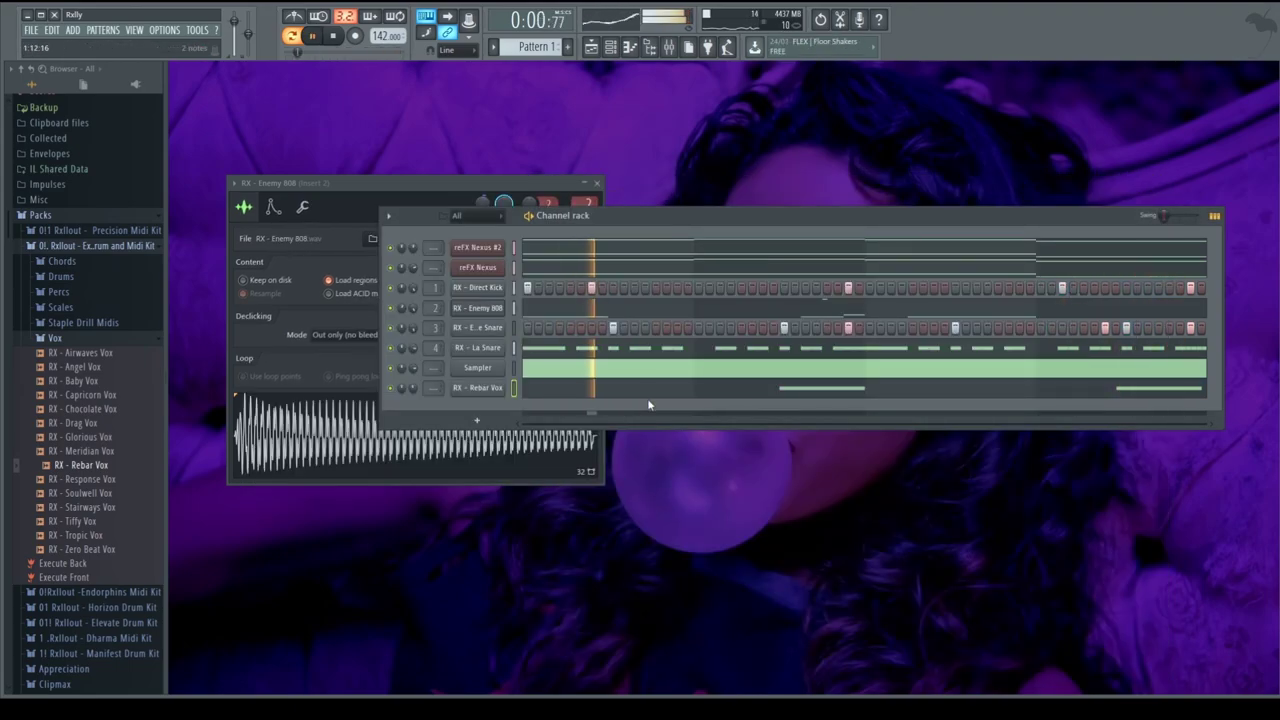
{"action": "left_click", "coordinate": [650, 389]}
{"action": "key", "text": "space"}
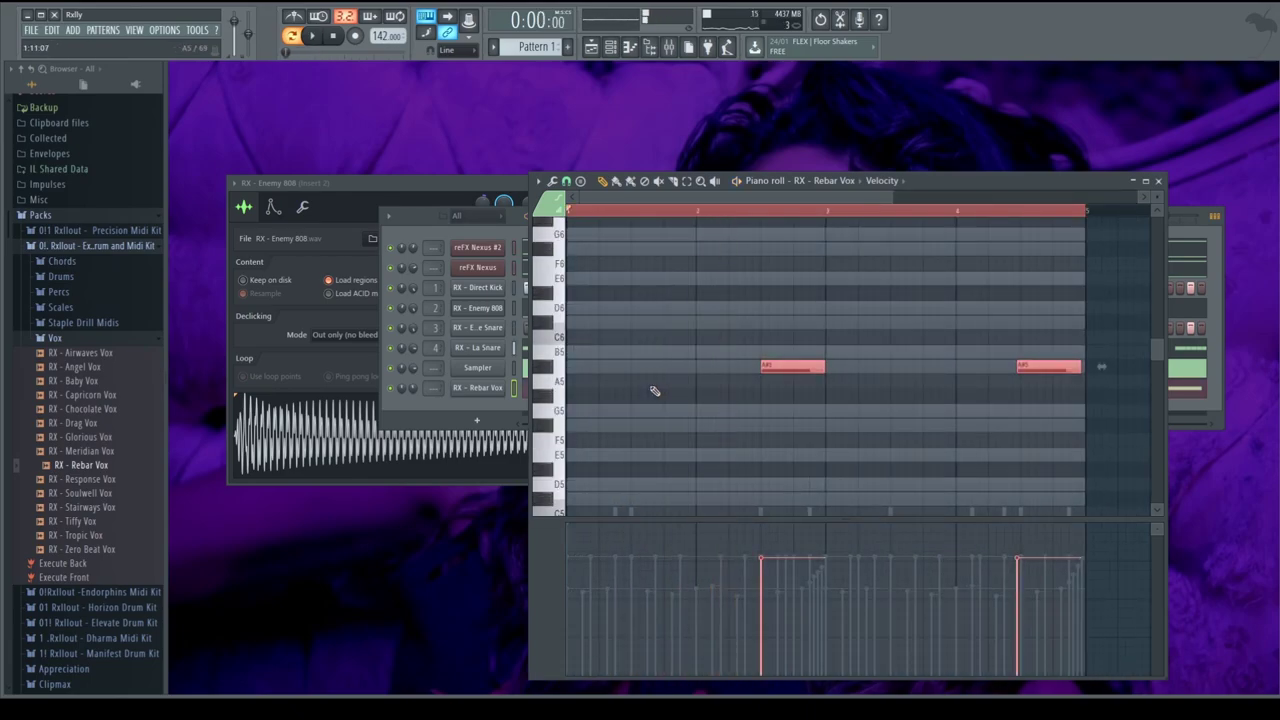
{"action": "key", "text": "shift+Up"}
{"action": "key", "text": "space"}
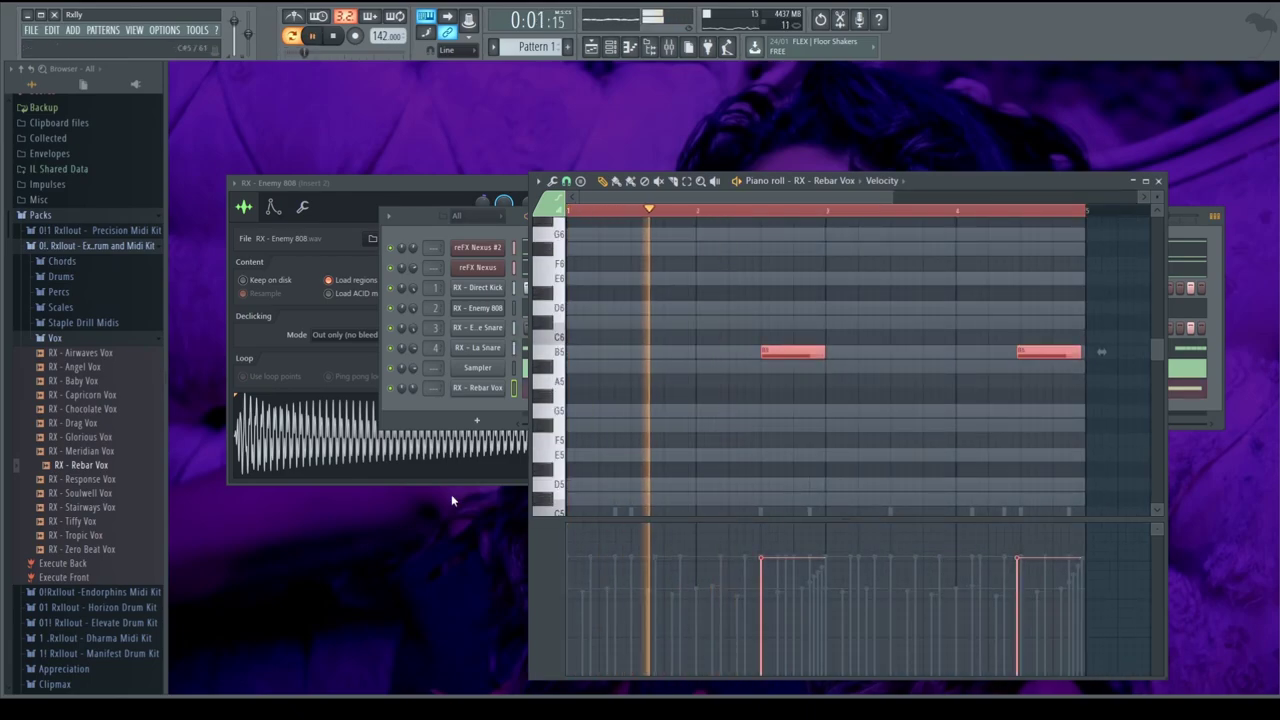
Route RX - Rebar Vox to mixer insert 5 and load Fruity Reeverb 2 in its first effect slot.
{"action": "left_click", "coordinate": [390, 410]}
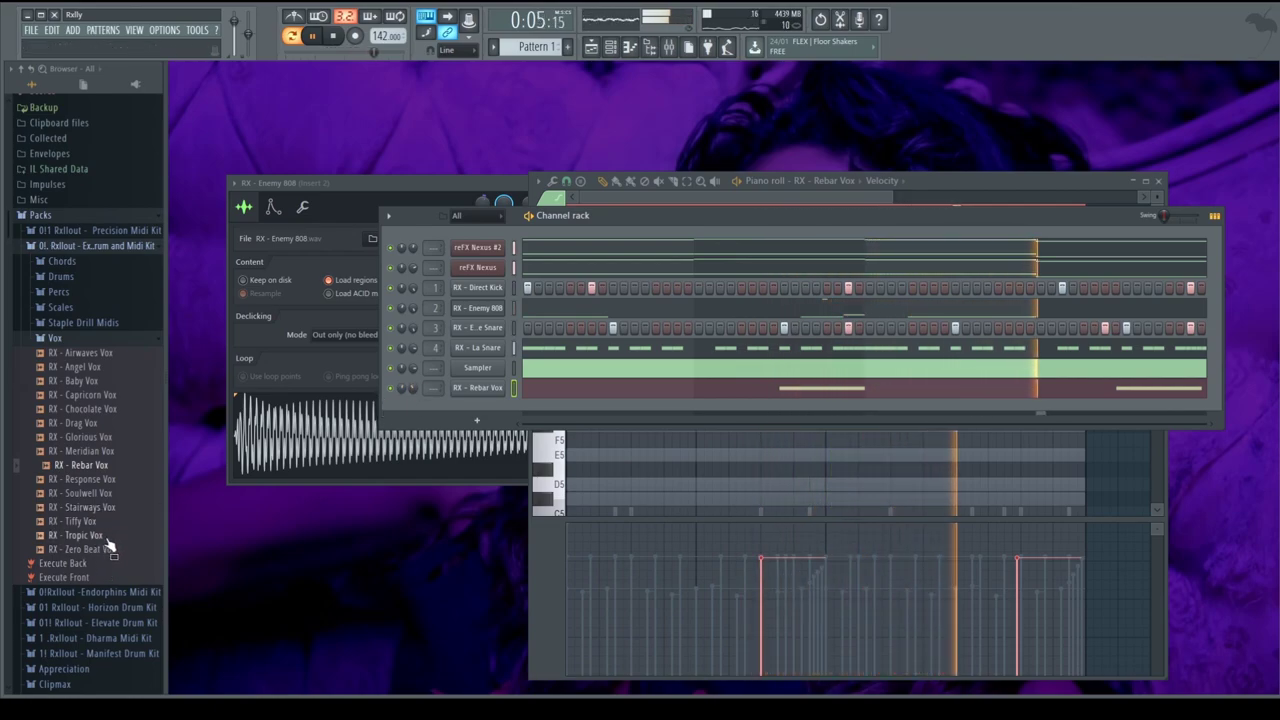
{"action": "scroll", "coordinate": [110, 545], "scroll_direction": "down", "scroll_amount": 3}
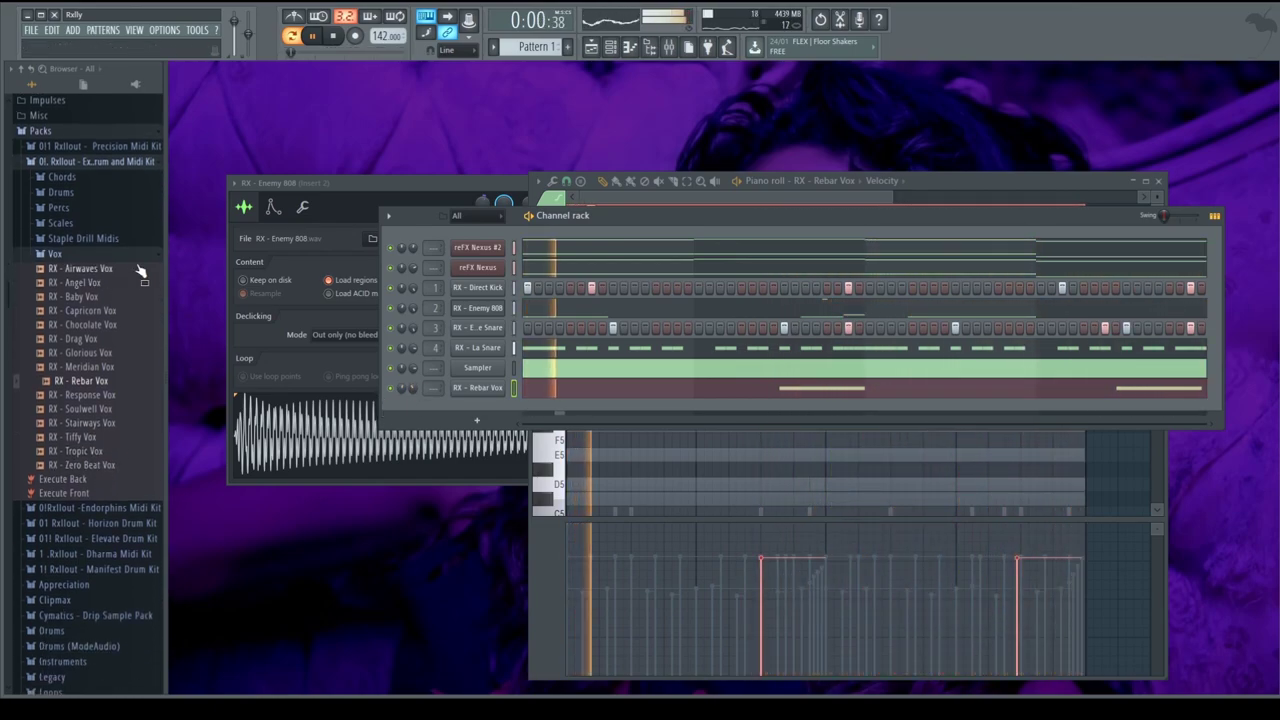
{"action": "left_click", "coordinate": [574, 387]}
{"action": "key", "text": "space"}
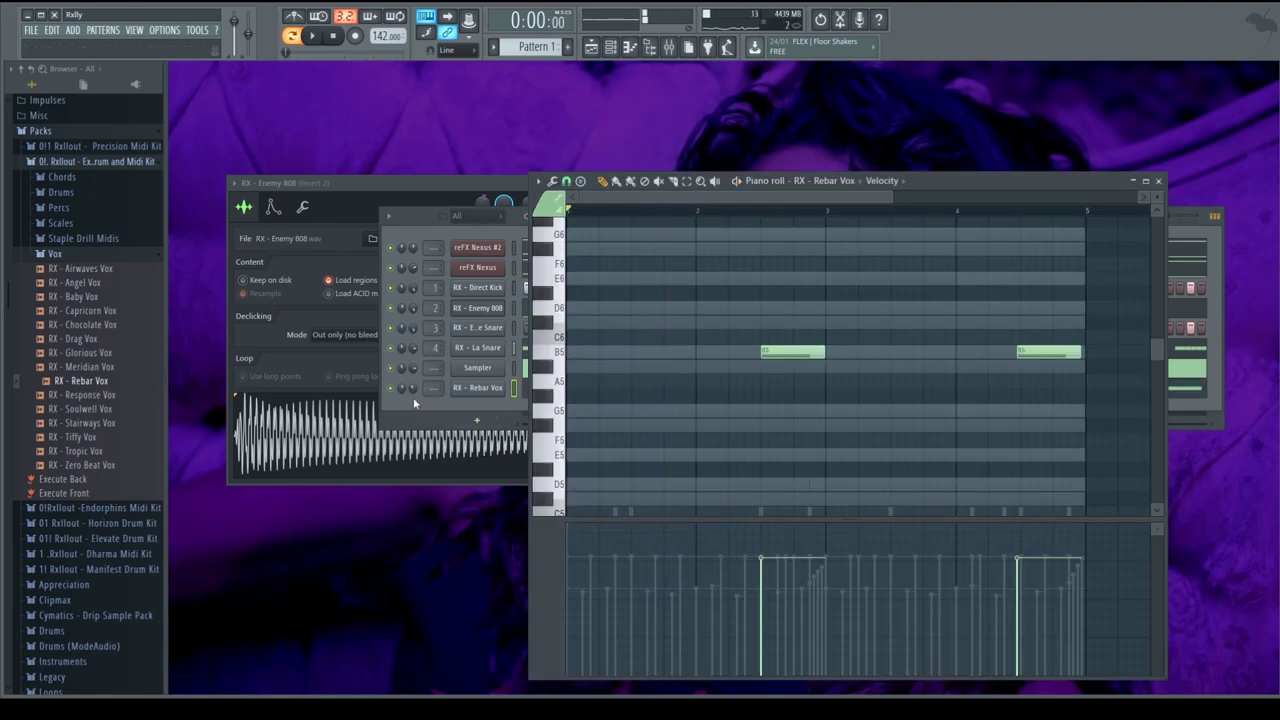
{"action": "left_click", "coordinate": [415, 402]}
{"action": "left_click", "coordinate": [474, 387]}
{"action": "key", "text": "F9"}
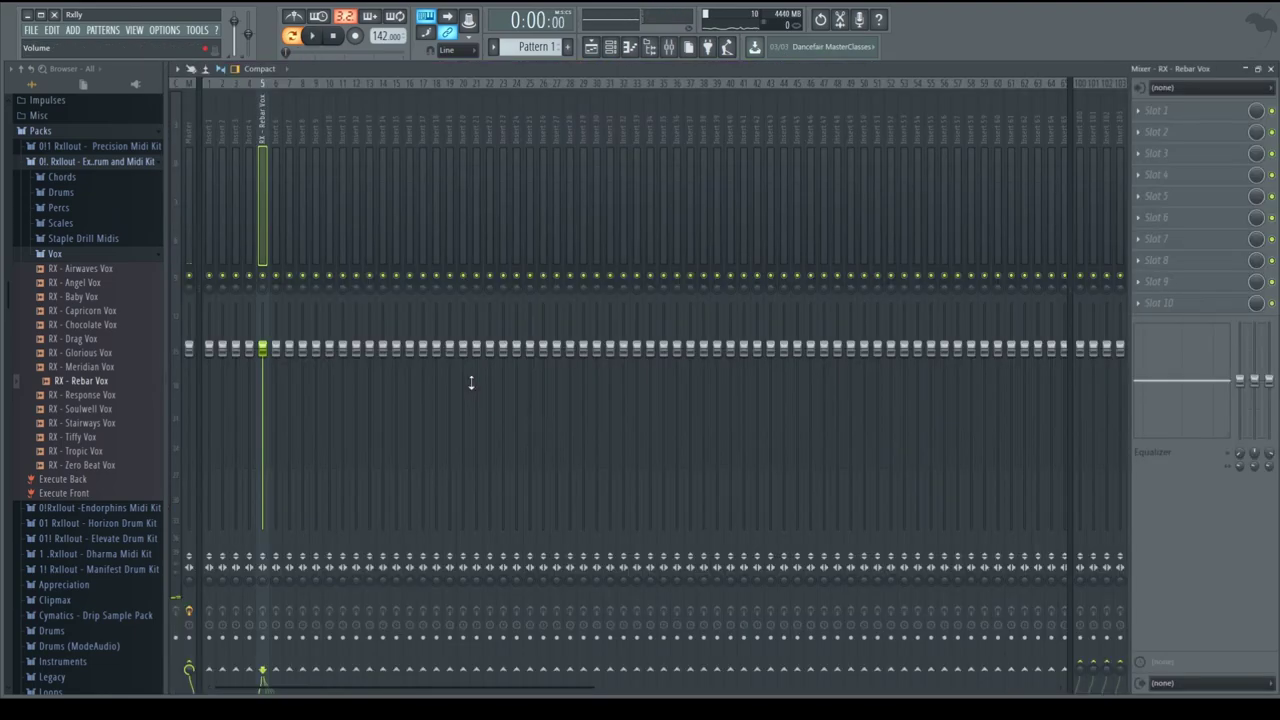
{"action": "left_click", "coordinate": [476, 184]}
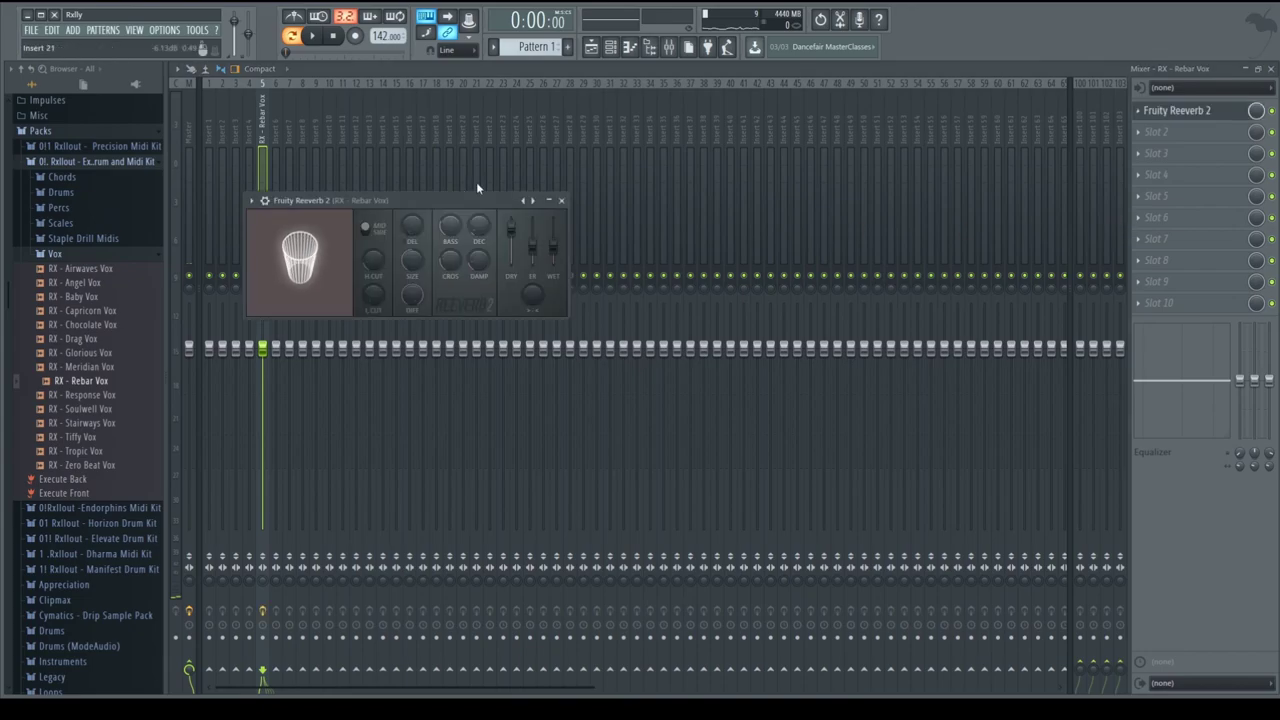
Lower the wet level of Fruity Reeverb 2 and raise the RX - Rebar Vox mixer fader to near its maximum during playback.
{"action": "left_click_drag", "start_coordinate": [553, 256], "coordinate": [553, 249]}
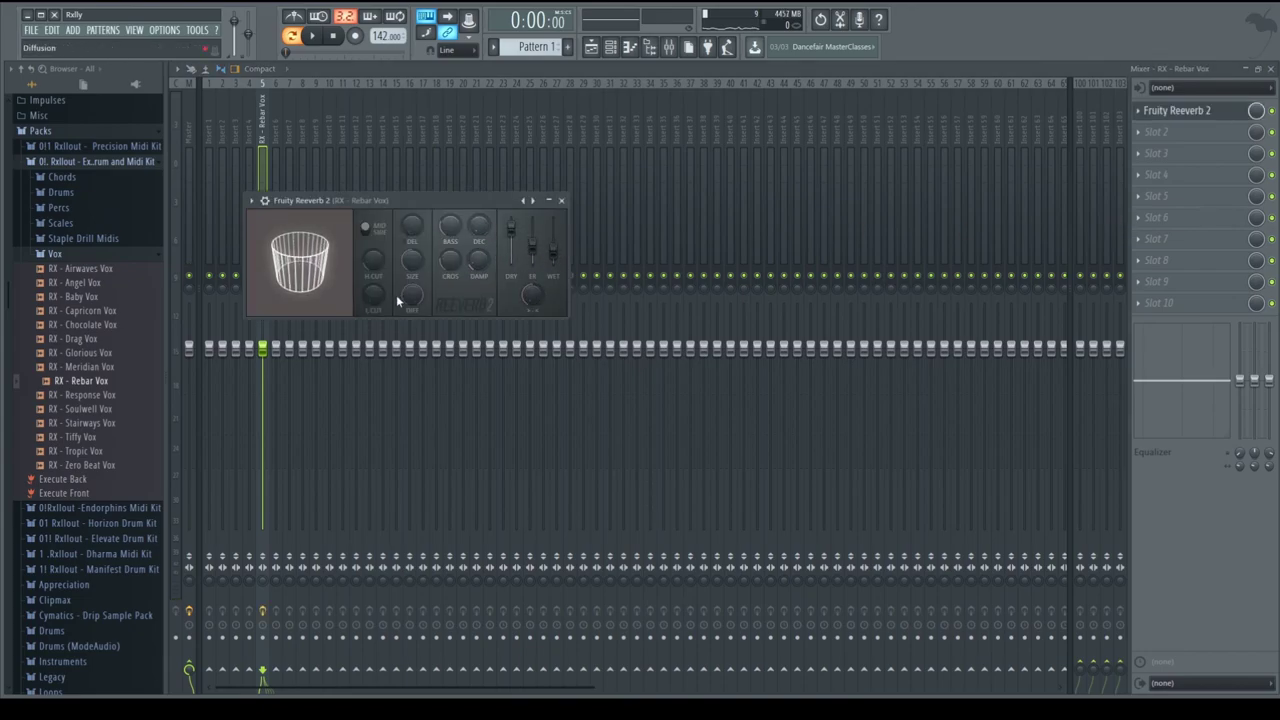
{"action": "key", "text": "space"}
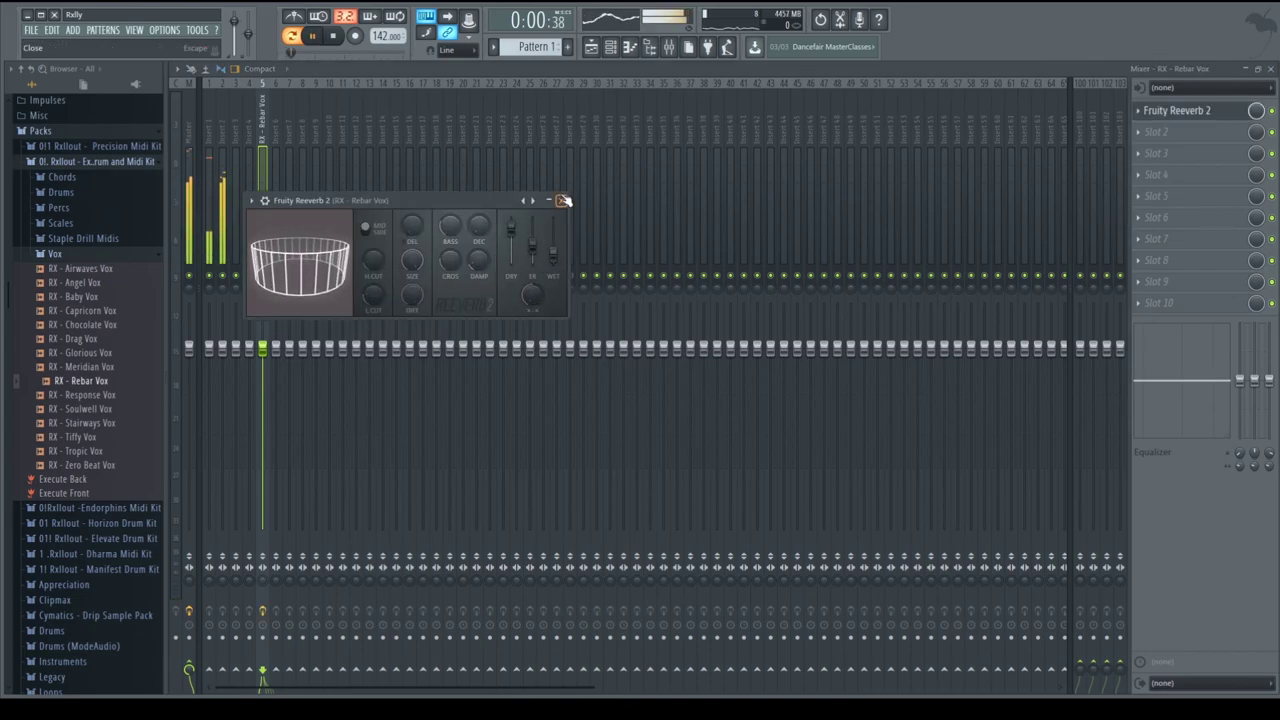
{"action": "left_click", "coordinate": [562, 200]}
{"action": "left_click", "coordinate": [250, 346]}
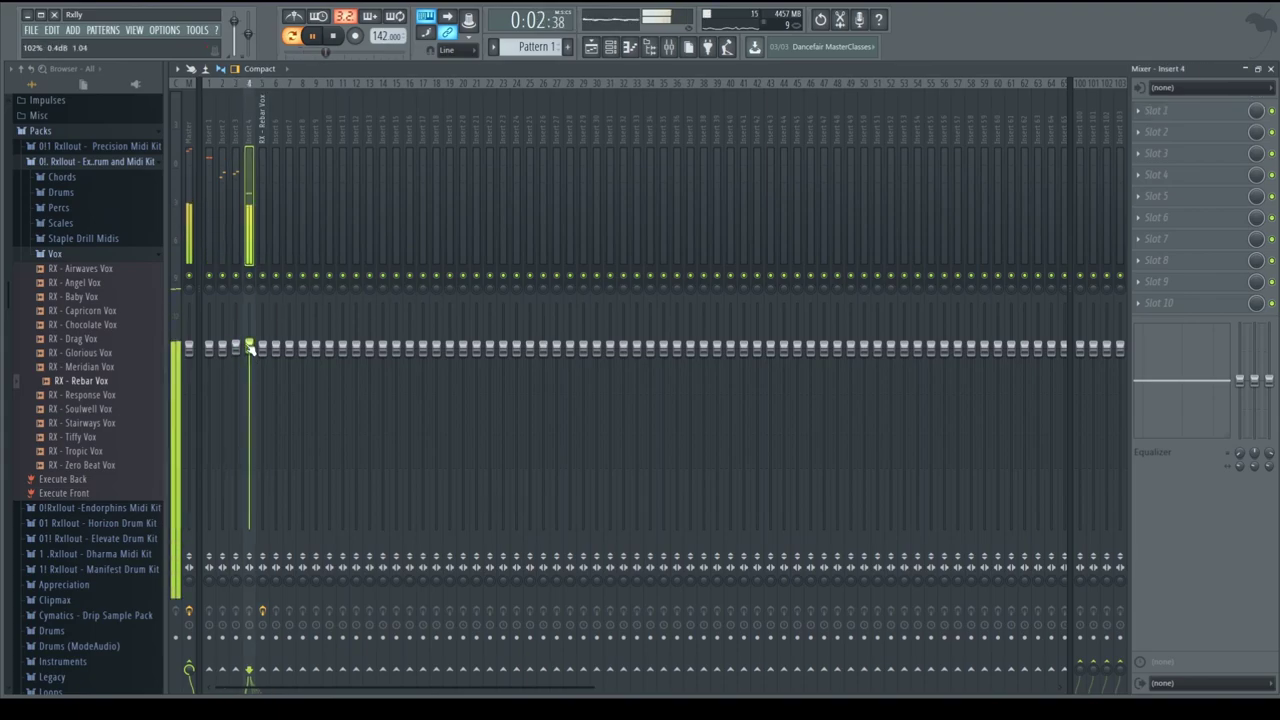
{"action": "left_click_drag", "start_coordinate": [263, 347], "coordinate": [272, 316]}
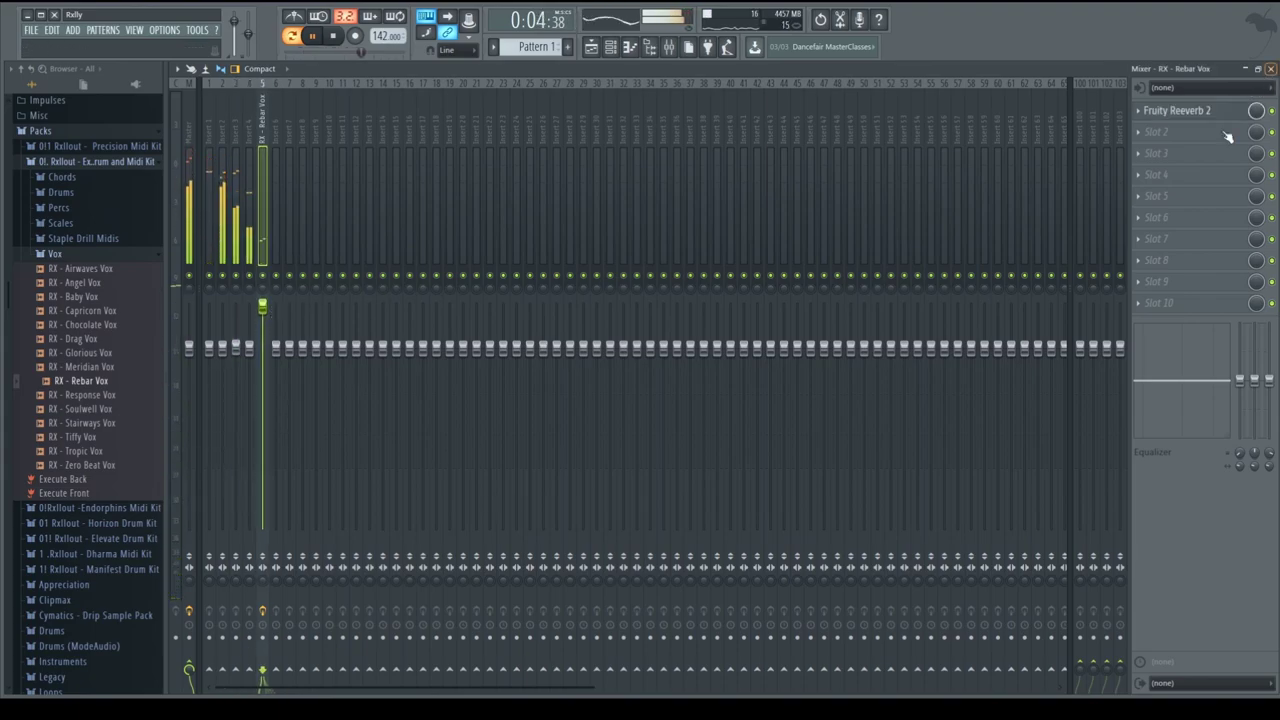
Load Fruity delay 2 in the second effect slot of the RX - Rebar Vox track and close the mixer.
{"action": "left_click", "coordinate": [1103, 203]}
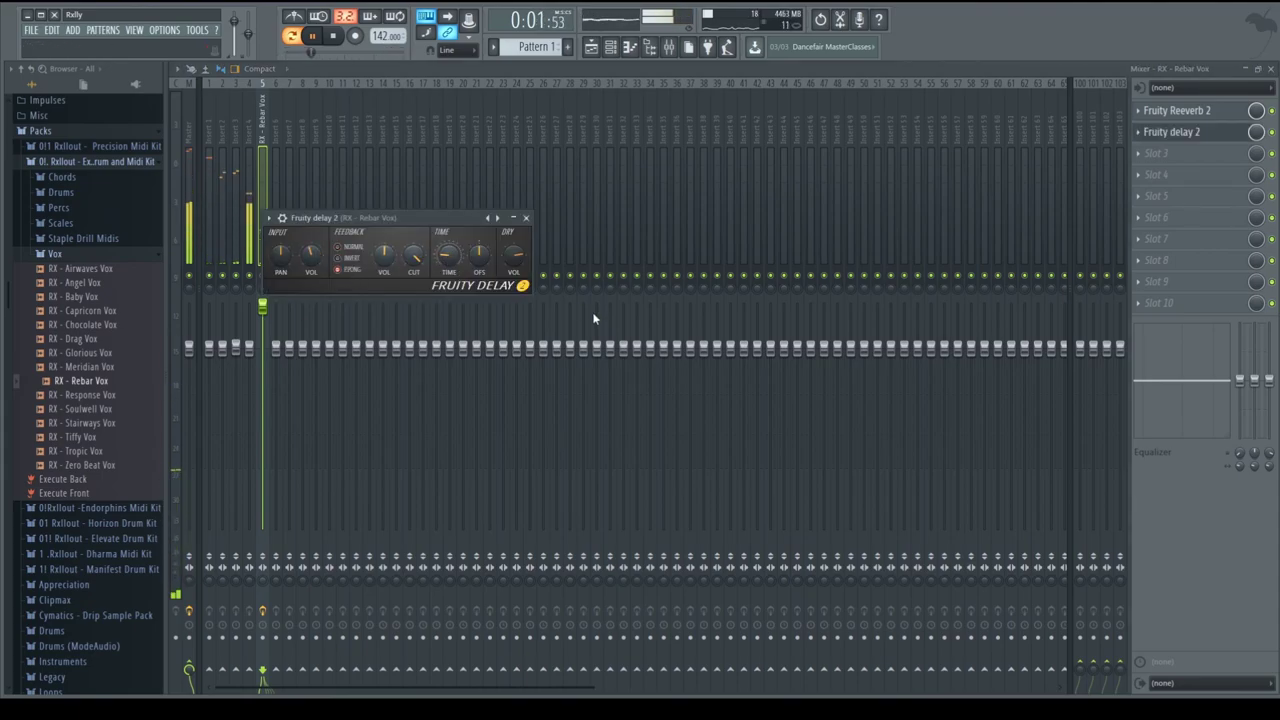
{"action": "left_click", "coordinate": [1270, 68]}
{"action": "left_click", "coordinate": [624, 195]}
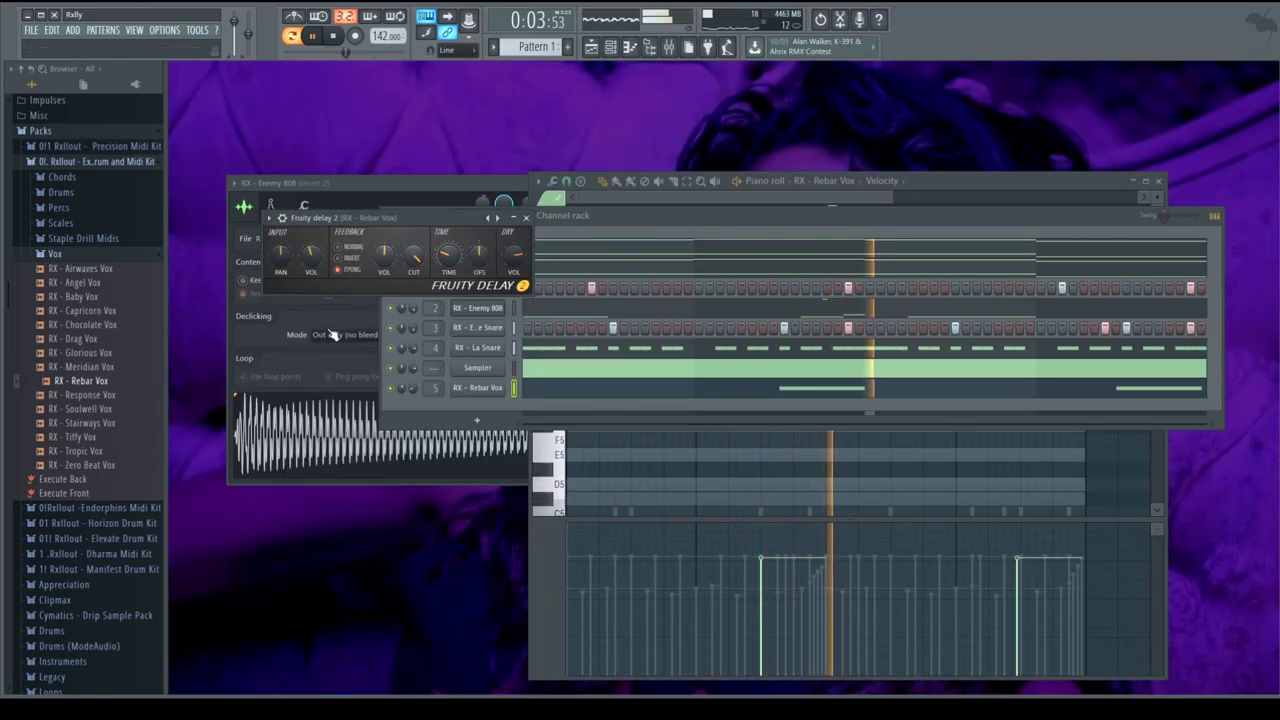
Add a 12-step B4 note at the start of bar 4 in the RX - Enemy 808 part and play the pattern.
{"action": "left_click", "coordinate": [597, 308]}
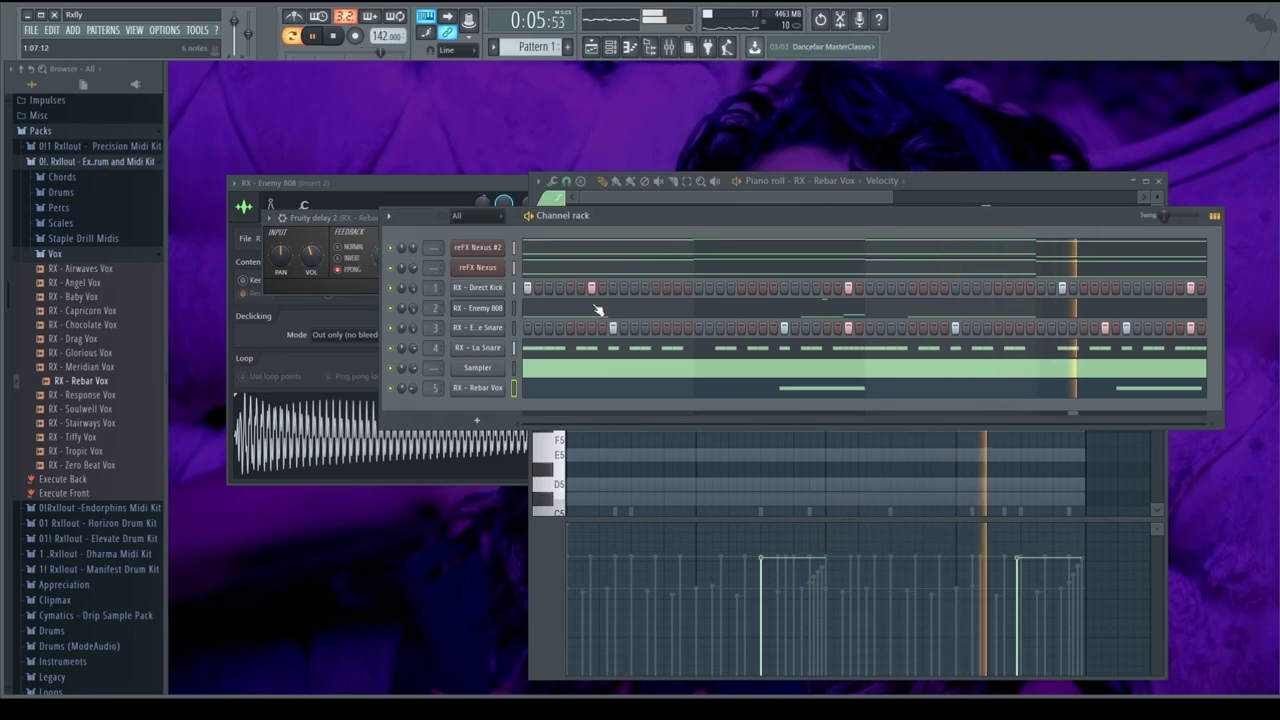
{"action": "scroll", "coordinate": [760, 408], "scroll_direction": "down", "scroll_amount": 5}
{"action": "scroll", "coordinate": [800, 463], "scroll_direction": "up", "scroll_amount": 3}
{"action": "key", "text": "space"}
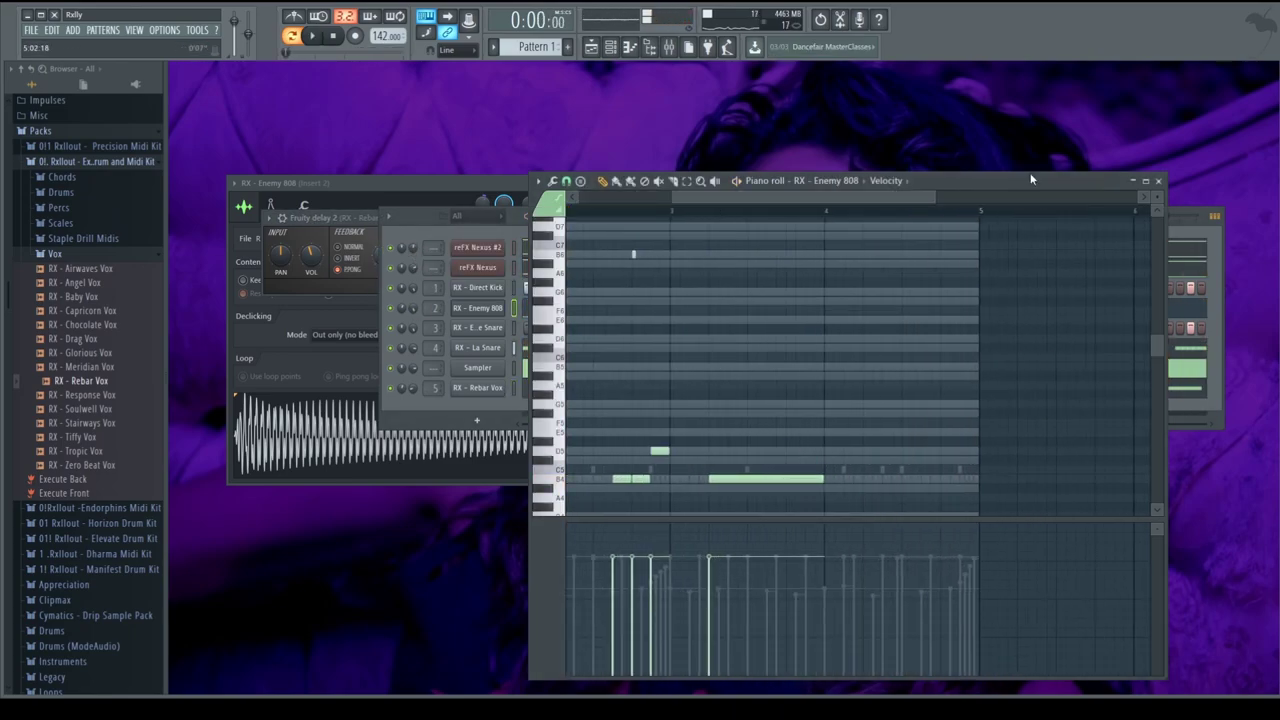
{"action": "double_click", "coordinate": [1031, 180]}
{"action": "right_click", "coordinate": [1035, 193], "text": "ctrl"}
{"action": "right_click", "coordinate": [680, 360], "text": "ctrl"}
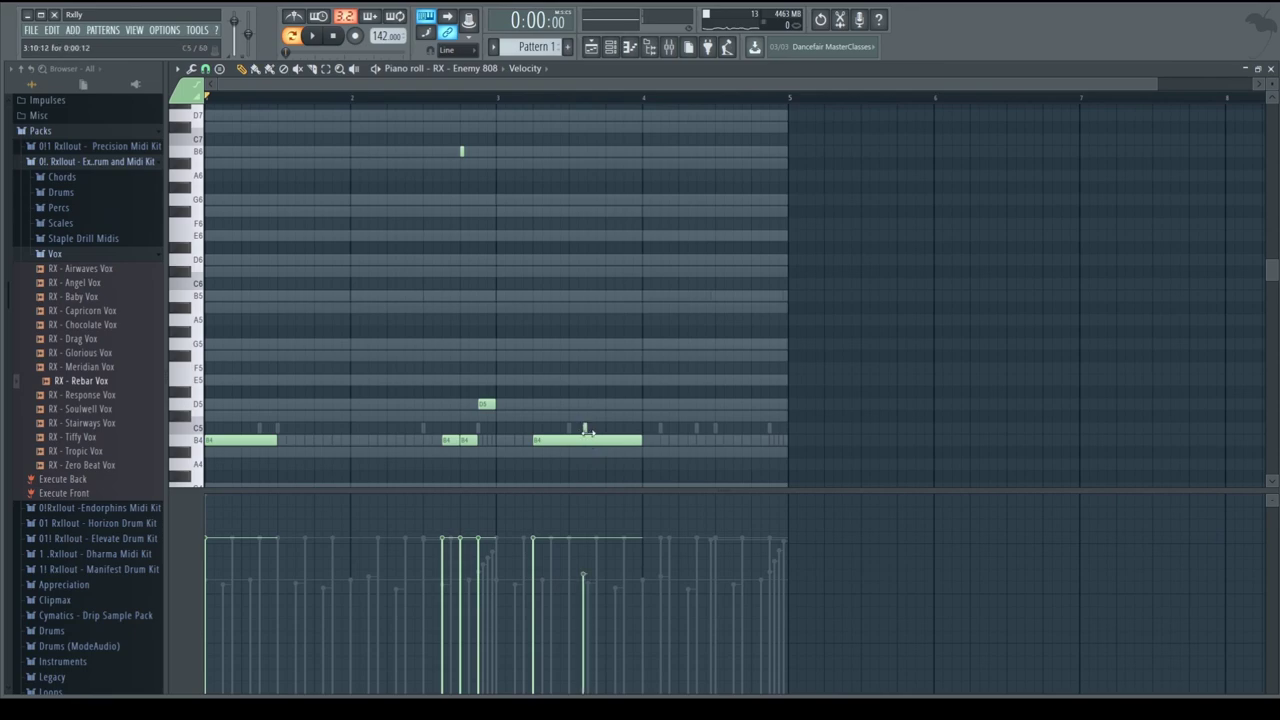
{"action": "left_click_drag", "start_coordinate": [587, 432], "coordinate": [680, 432]}
{"action": "key", "text": "space"}
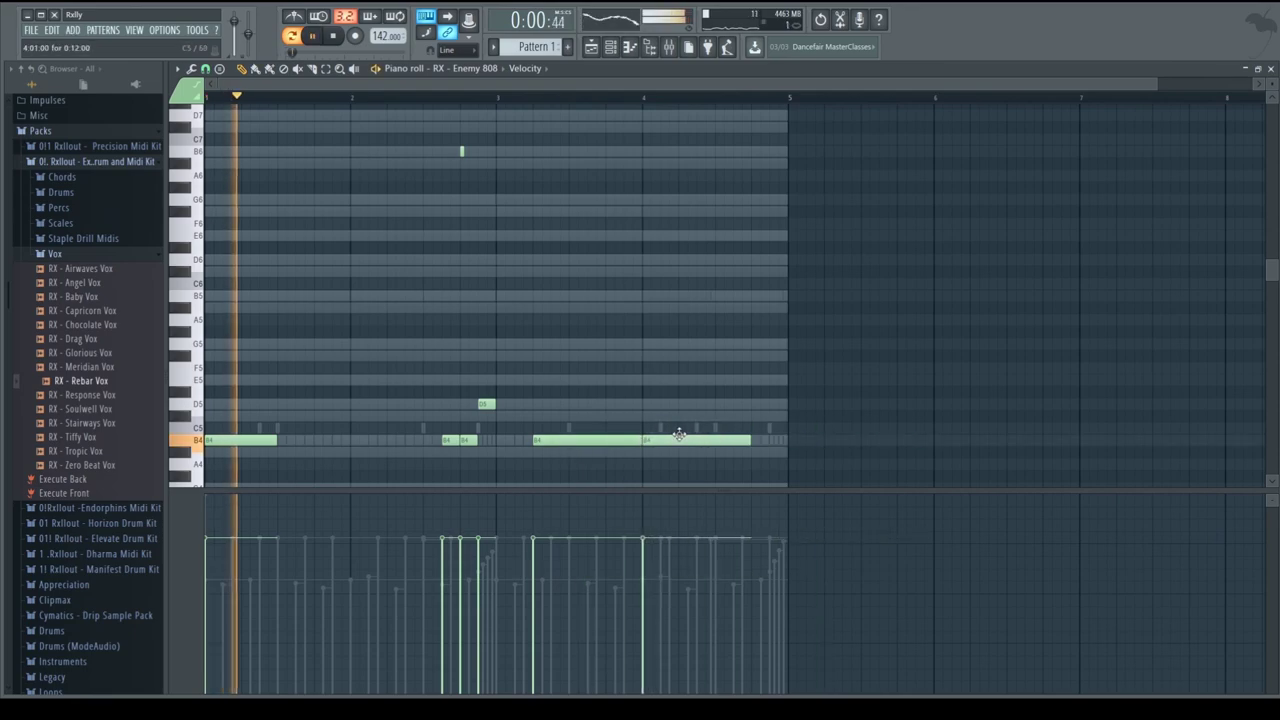
Add two-step B4 notes to the 808 part at steps 3 and 7 of bar 2.
{"action": "scroll", "coordinate": [291, 406], "scroll_direction": "down", "scroll_amount": 1}
{"action": "scroll", "coordinate": [291, 406], "scroll_direction": "up", "scroll_amount": 3}
{"action": "key", "text": "space"}
{"action": "left_click", "coordinate": [466, 404]}
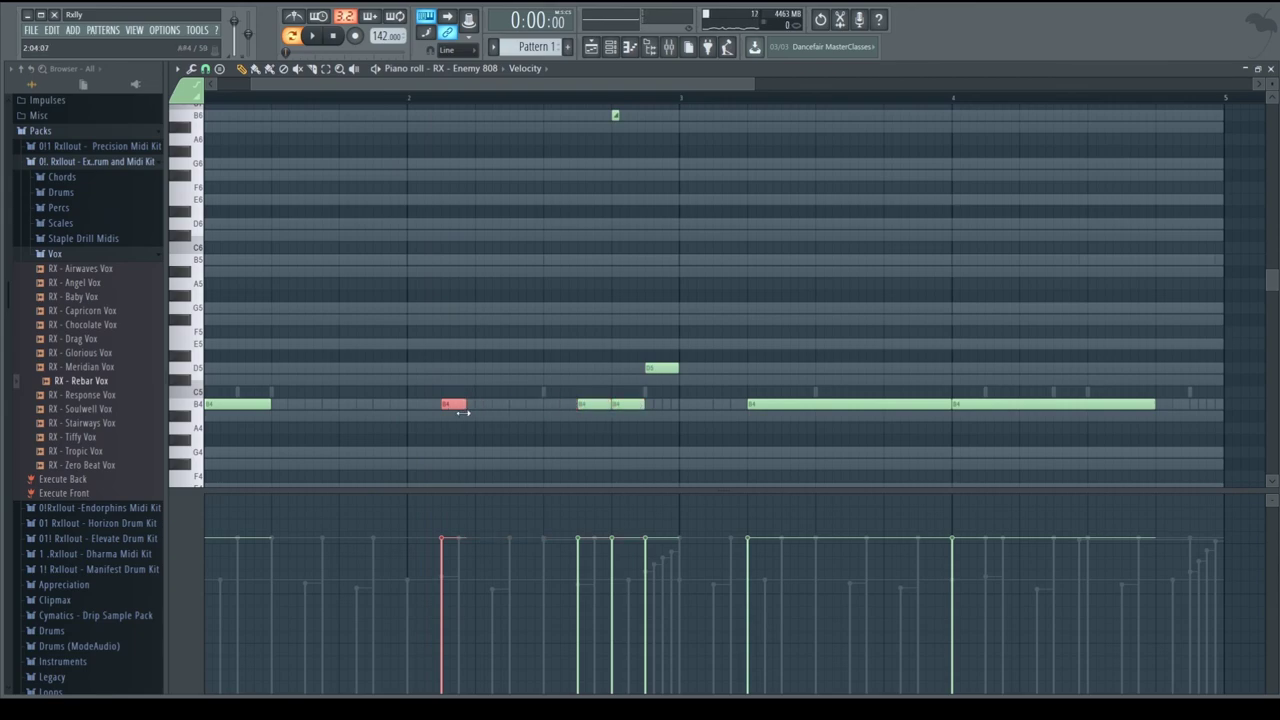
{"action": "left_click_drag", "start_coordinate": [533, 407], "coordinate": [525, 407]}
Add 808 slide notes at F#6 on step 3 and G6 on step 5 of bar 2, plus a two-step B4 note at step 5.
{"action": "scroll", "coordinate": [623, 402], "scroll_direction": "up", "scroll_amount": 3}
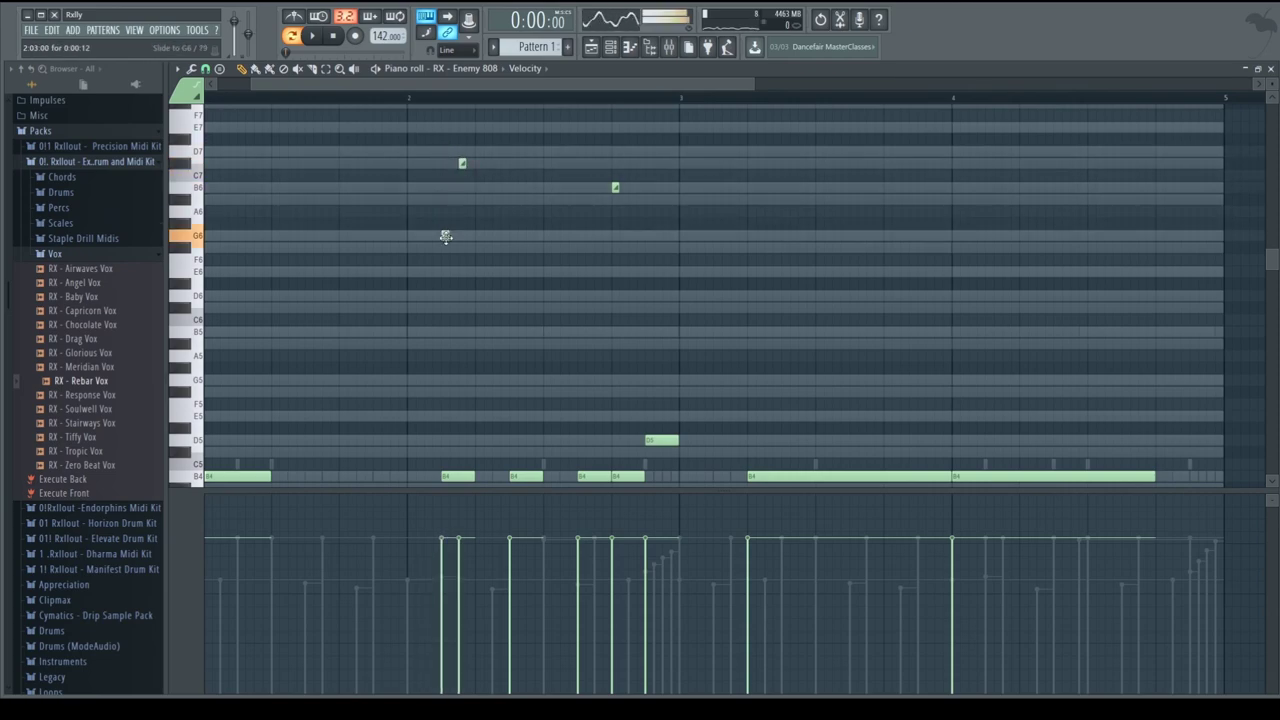
{"action": "scroll", "coordinate": [443, 250], "scroll_direction": "up", "scroll_amount": 3, "text": "ctrl"}
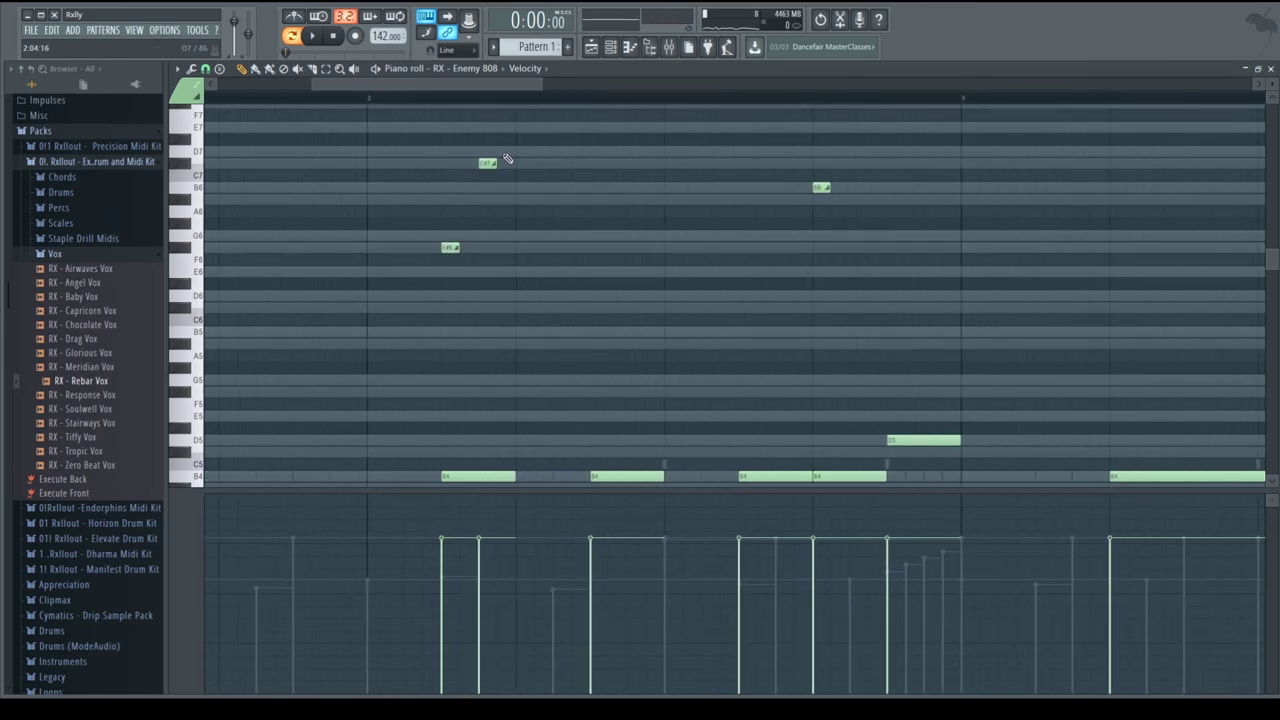
{"action": "left_click_drag", "start_coordinate": [488, 236], "coordinate": [525, 236]}
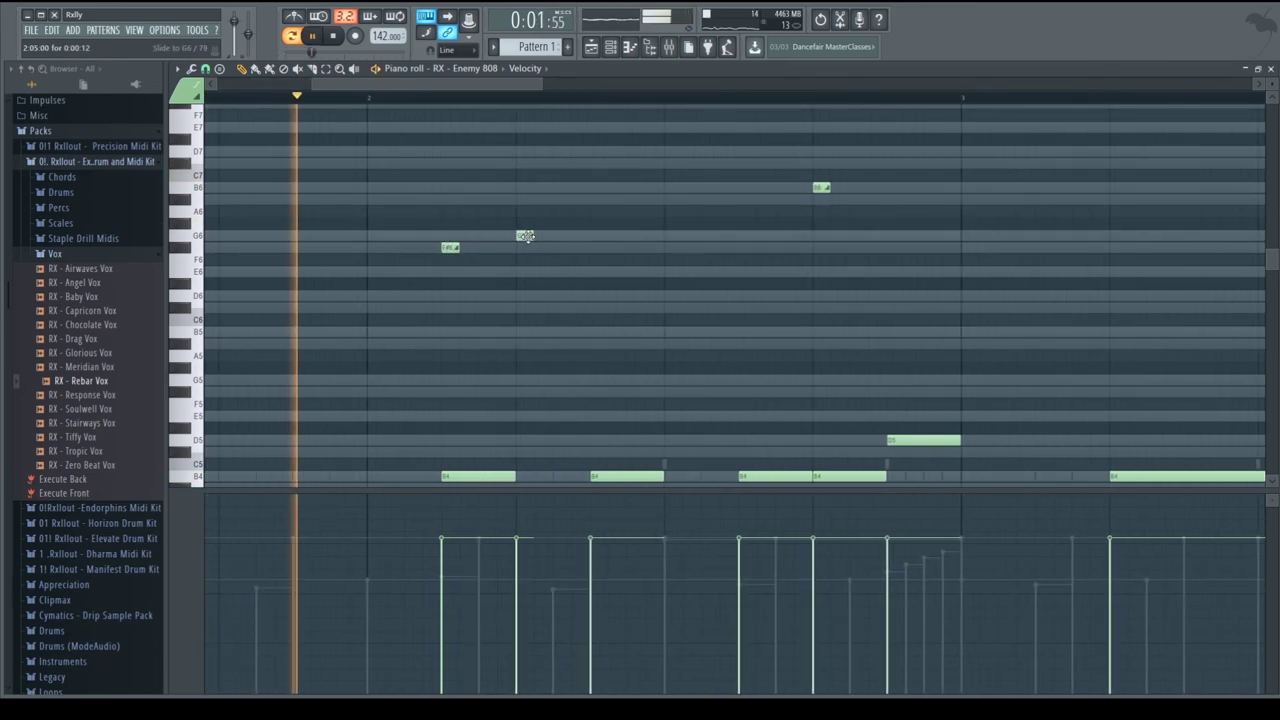
{"action": "scroll", "coordinate": [514, 431], "scroll_direction": "down", "scroll_amount": 3}
{"action": "left_click_drag", "start_coordinate": [476, 368], "coordinate": [495, 366], "text": "shift"}
{"action": "key", "text": "space"}
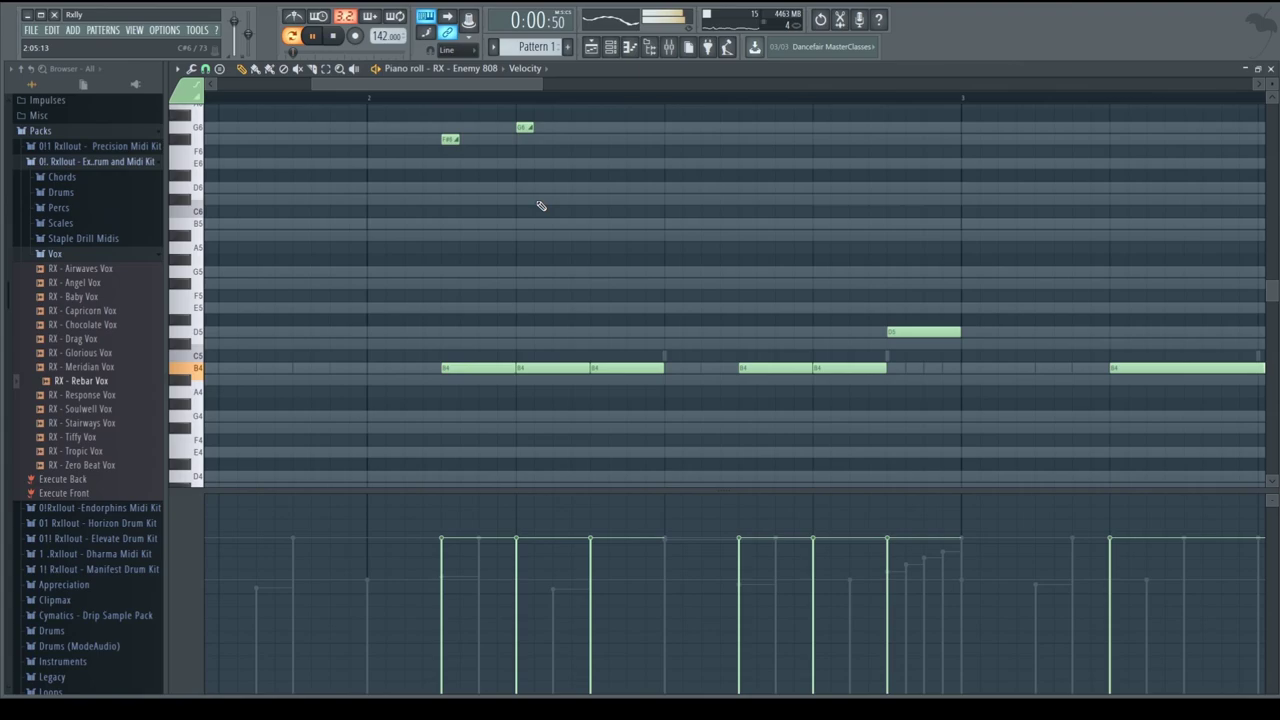
Delete the G6 slide note in bar 2 and move the B4 note from step 7 to step 8, making it three steps long.
{"action": "right_click", "coordinate": [526, 130]}
{"action": "scroll", "coordinate": [526, 286], "scroll_direction": "up", "scroll_amount": 2}
{"action": "scroll", "coordinate": [526, 286], "scroll_direction": "down", "scroll_amount": 3, "text": "ctrl"}
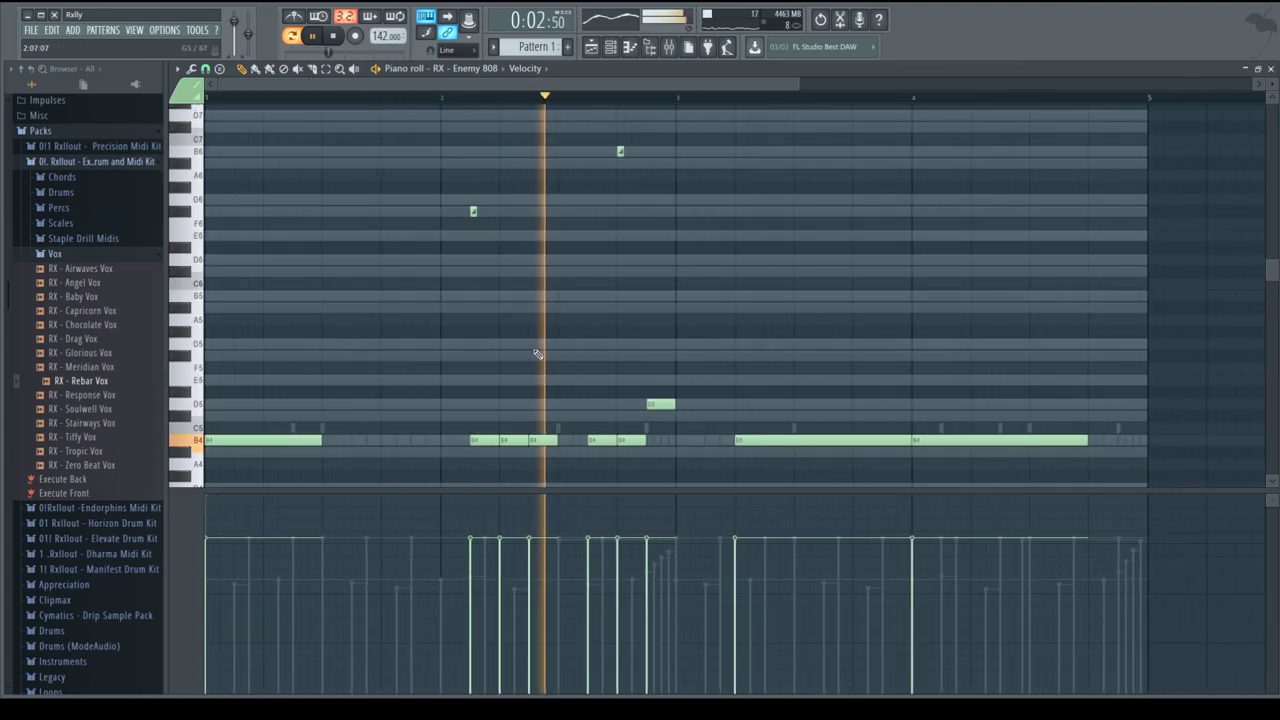
{"action": "left_click_drag", "start_coordinate": [545, 441], "coordinate": [560, 441]}
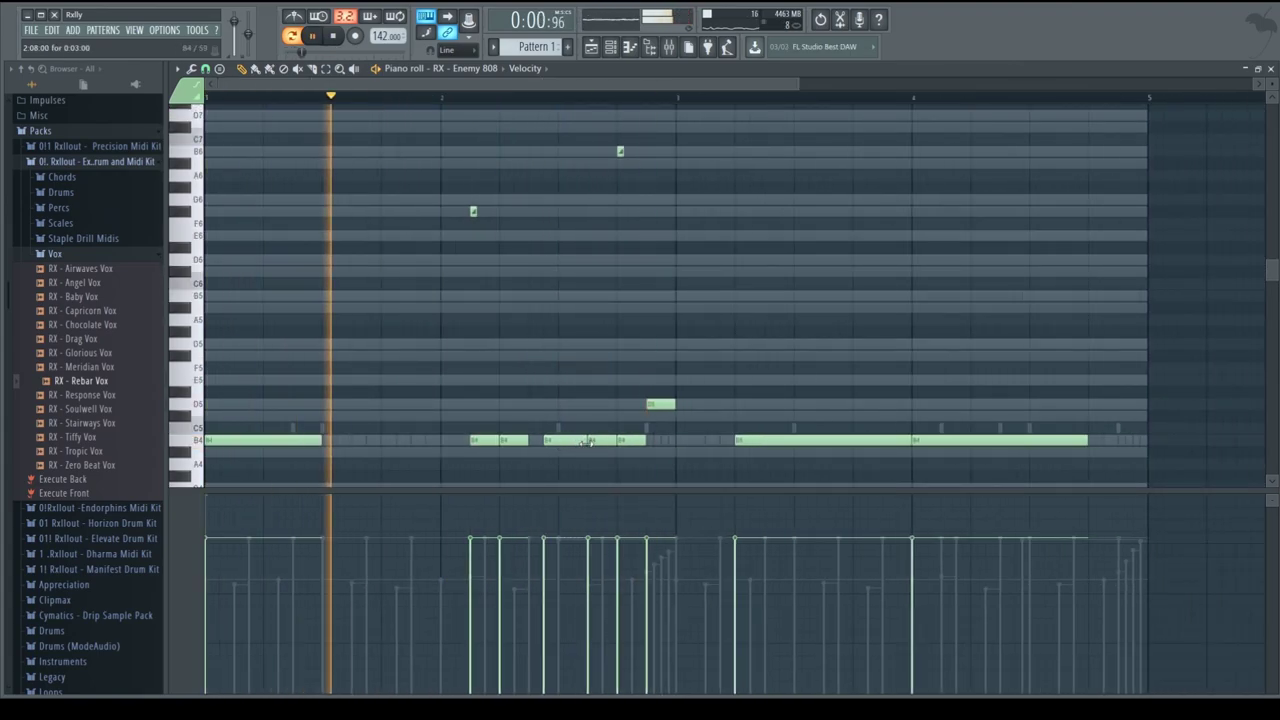
{"action": "right_click", "coordinate": [586, 344]}
{"action": "right_click", "coordinate": [586, 344]}
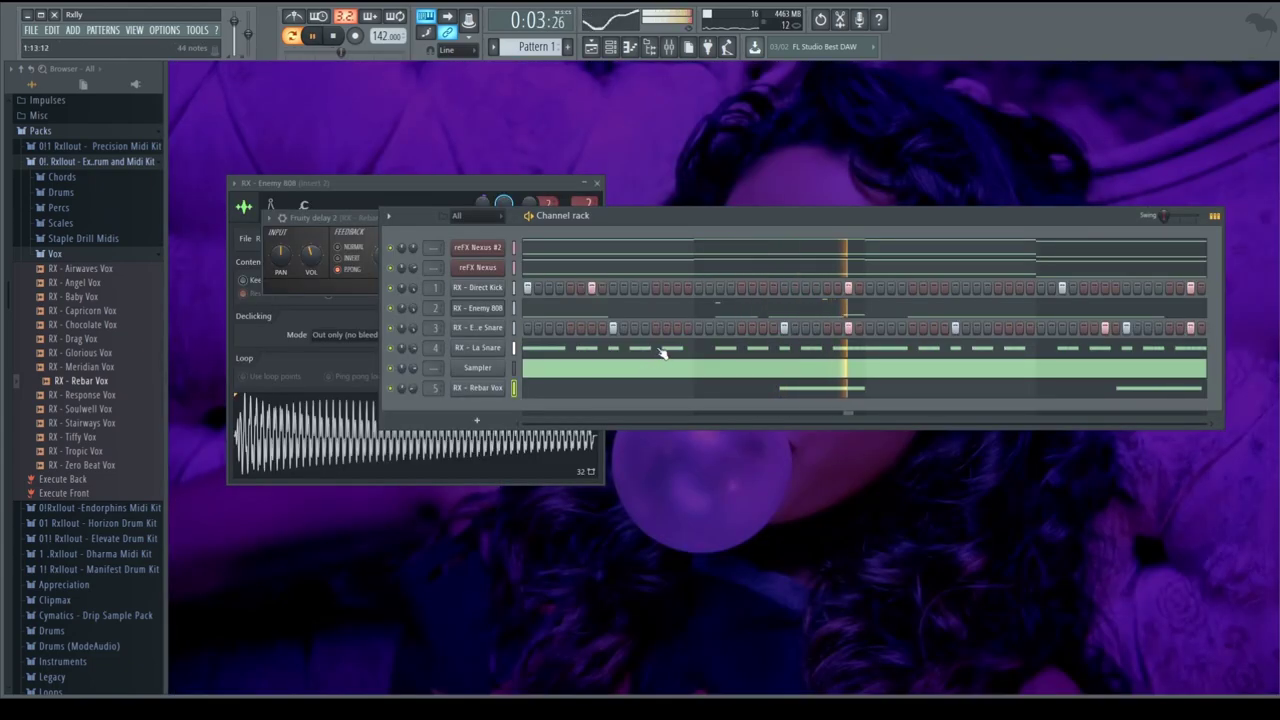
Shorten the bar 4 B4 note of the 808 to eight steps and fill the bar's second half with four two-step B4 notes.
{"action": "left_click", "coordinate": [611, 316]}
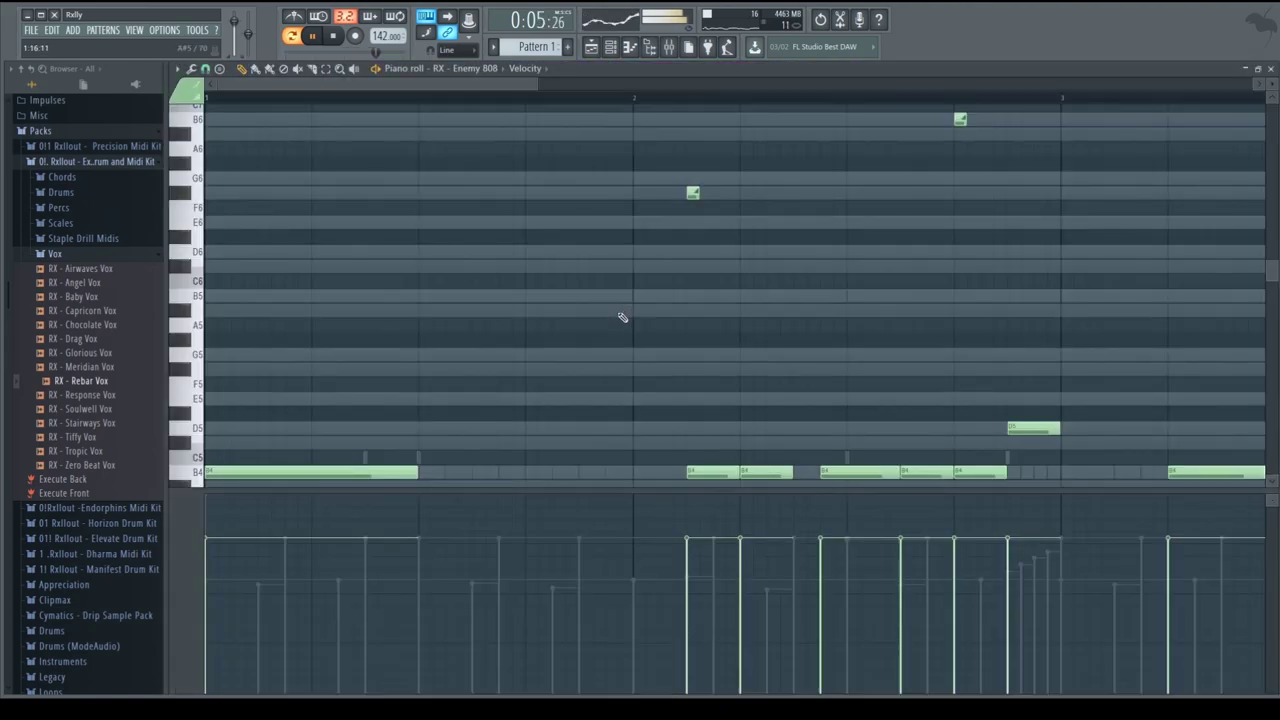
{"action": "scroll", "coordinate": [817, 466], "scroll_direction": "down", "scroll_amount": 3}
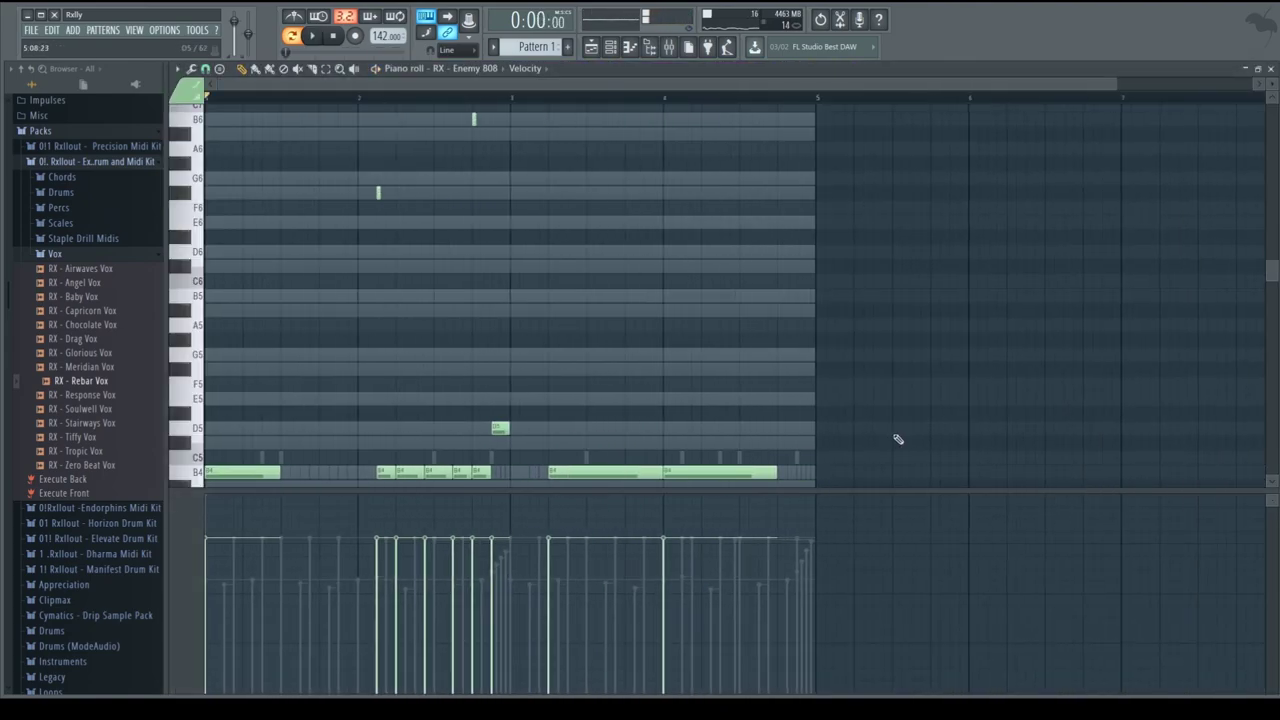
{"action": "left_click", "coordinate": [855, 466]}
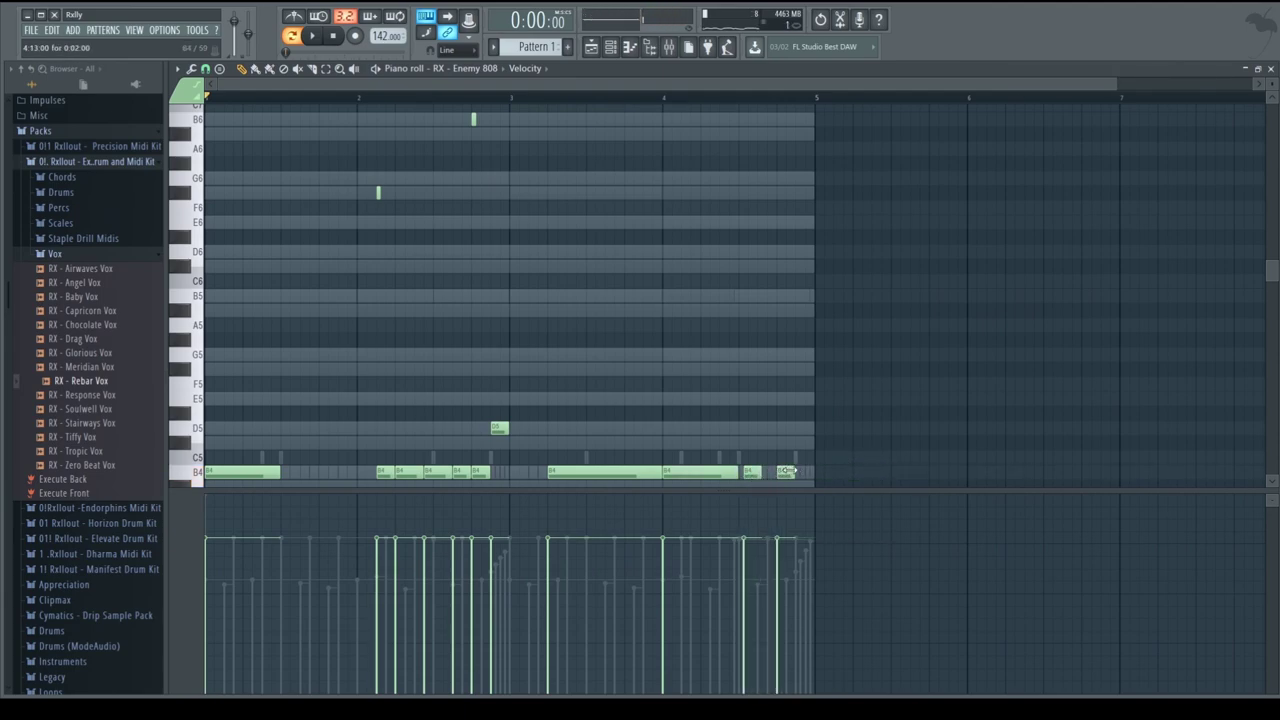
{"action": "left_click_drag", "start_coordinate": [746, 471], "coordinate": [763, 471]}
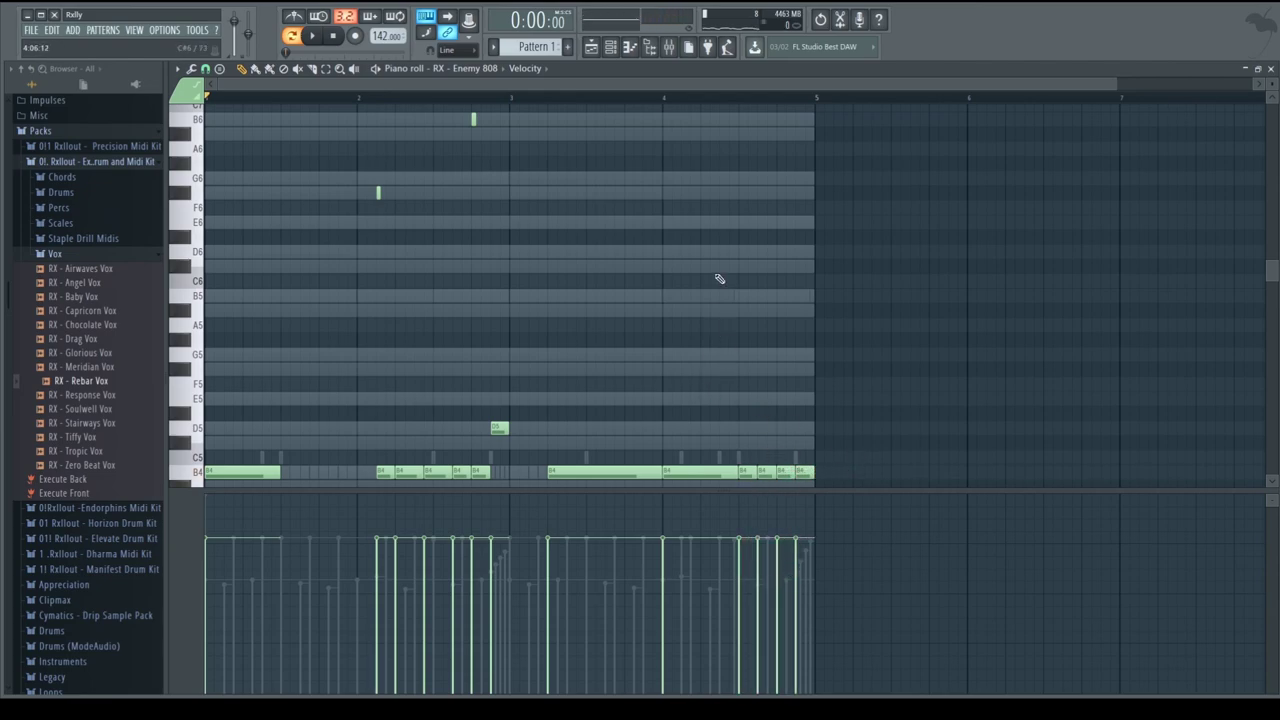
Add descending slide notes B6, A#6, G6 and F#6 over the four short B4 notes in bar 4 and play the pattern.
{"action": "scroll", "coordinate": [718, 279], "scroll_direction": "up", "scroll_amount": 1}
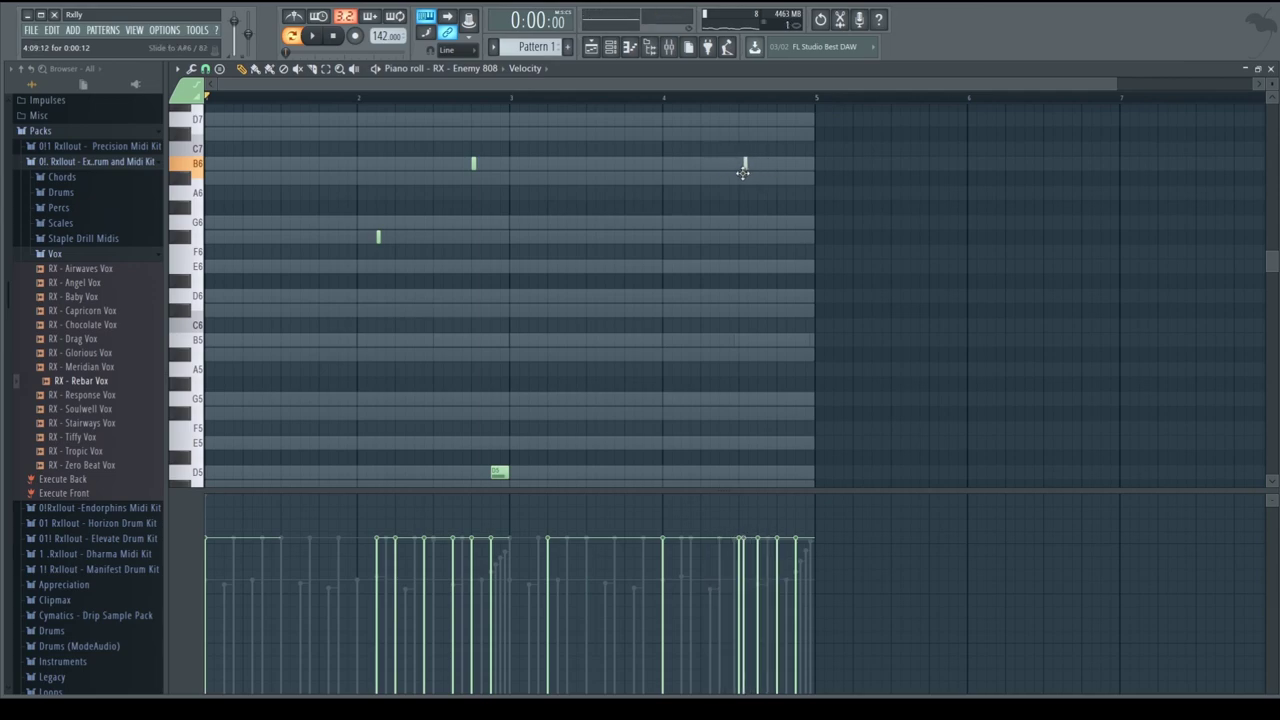
{"action": "left_click", "coordinate": [797, 238]}
{"action": "key", "text": "space"}
{"action": "right_click", "coordinate": [863, 306], "text": "ctrl"}
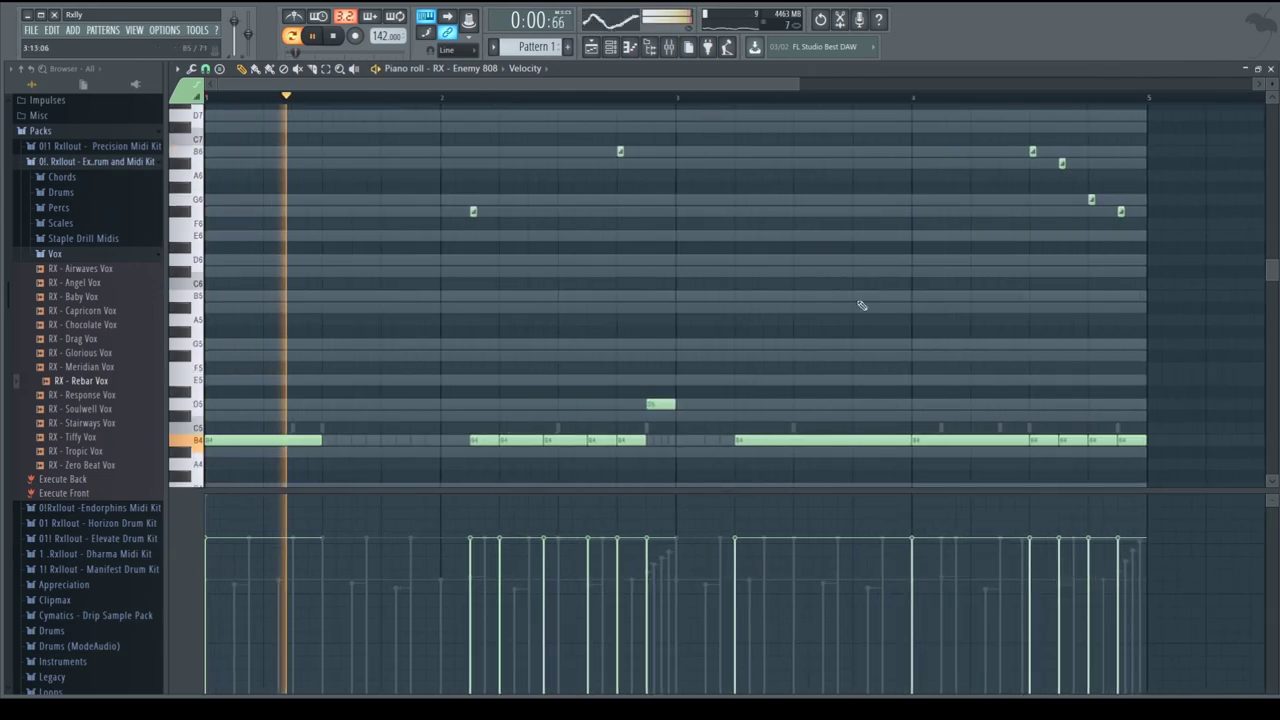
Delete the G6 slide note in bar 4 and transpose the bar's other three slide notes down one octave.
{"action": "scroll", "coordinate": [940, 303], "scroll_direction": "down", "scroll_amount": 1}
{"action": "left_click_drag", "start_coordinate": [1023, 300], "coordinate": [868, 140]}
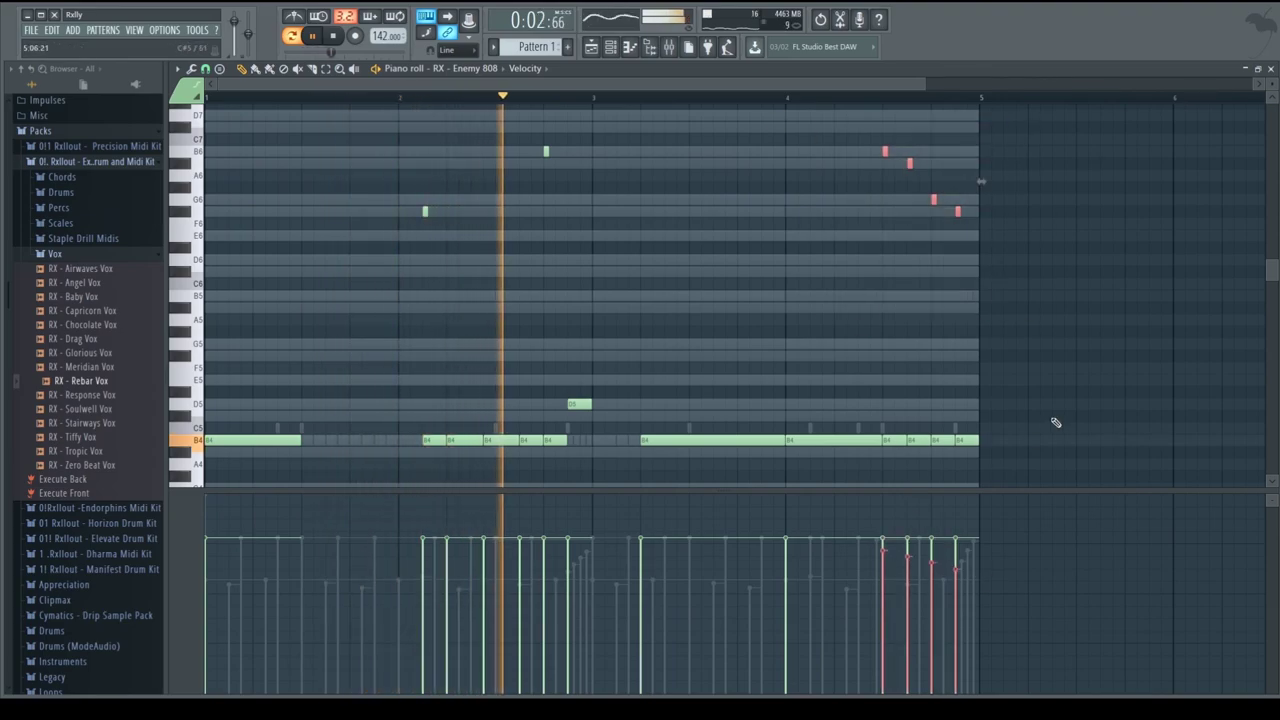
{"action": "left_click", "coordinate": [1017, 354]}
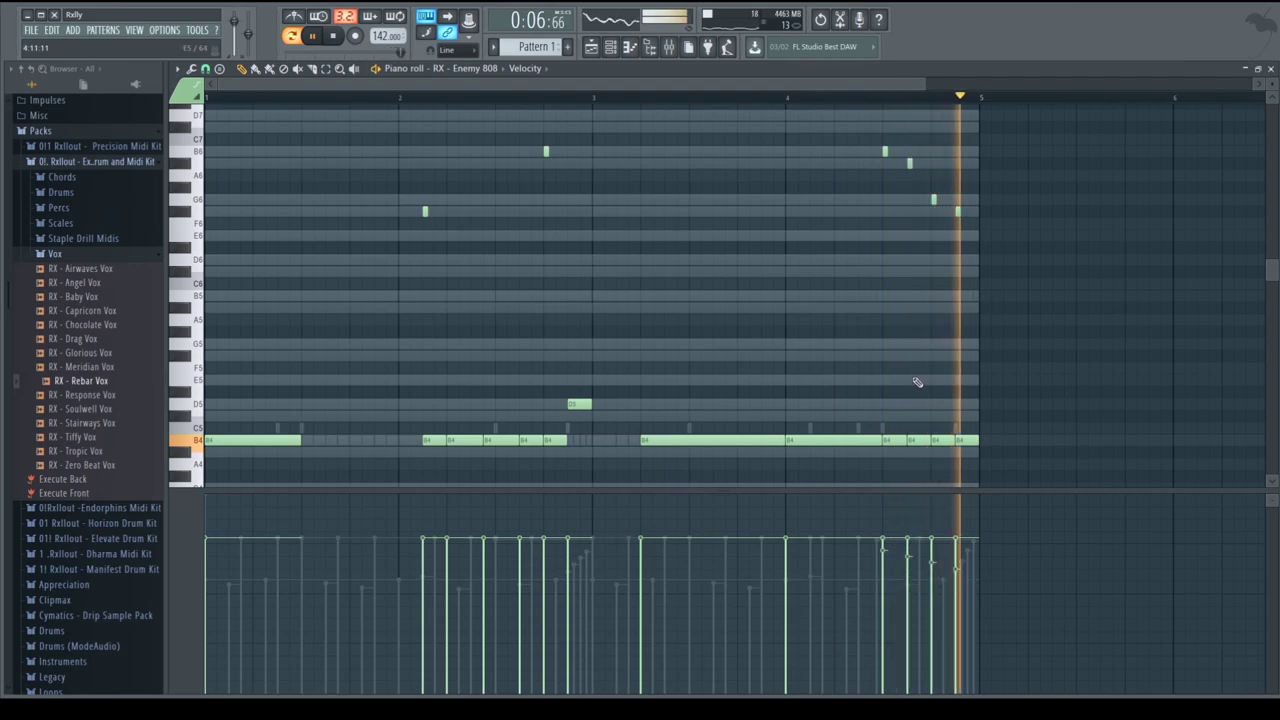
{"action": "right_click", "coordinate": [934, 201]}
{"action": "left_click_drag", "start_coordinate": [976, 244], "coordinate": [828, 121], "text": "ctrl"}
{"action": "key", "text": "ctrl+Down"}
{"action": "key", "text": "ctrl+d"}
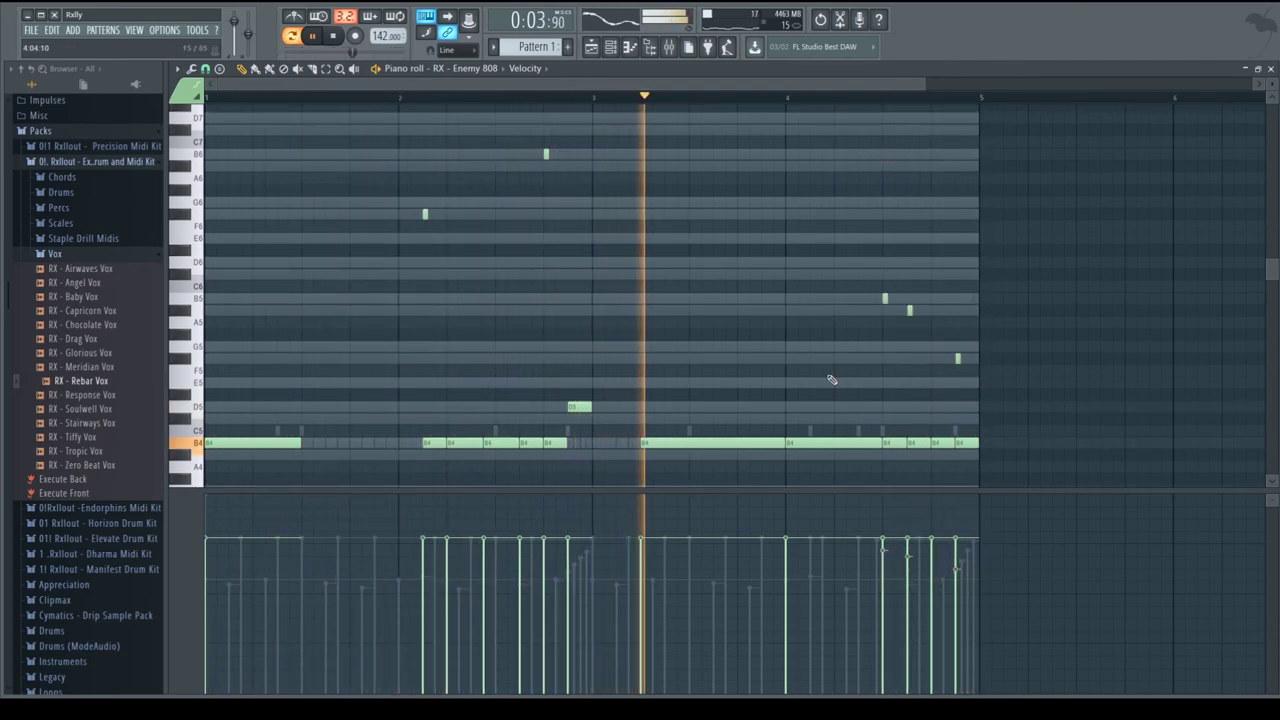
Make the long B4 note in bar 4 start at step 3 with a six-step length, and raise the bar's last slide note.
{"action": "left_click_drag", "start_coordinate": [811, 444], "coordinate": [877, 443]}
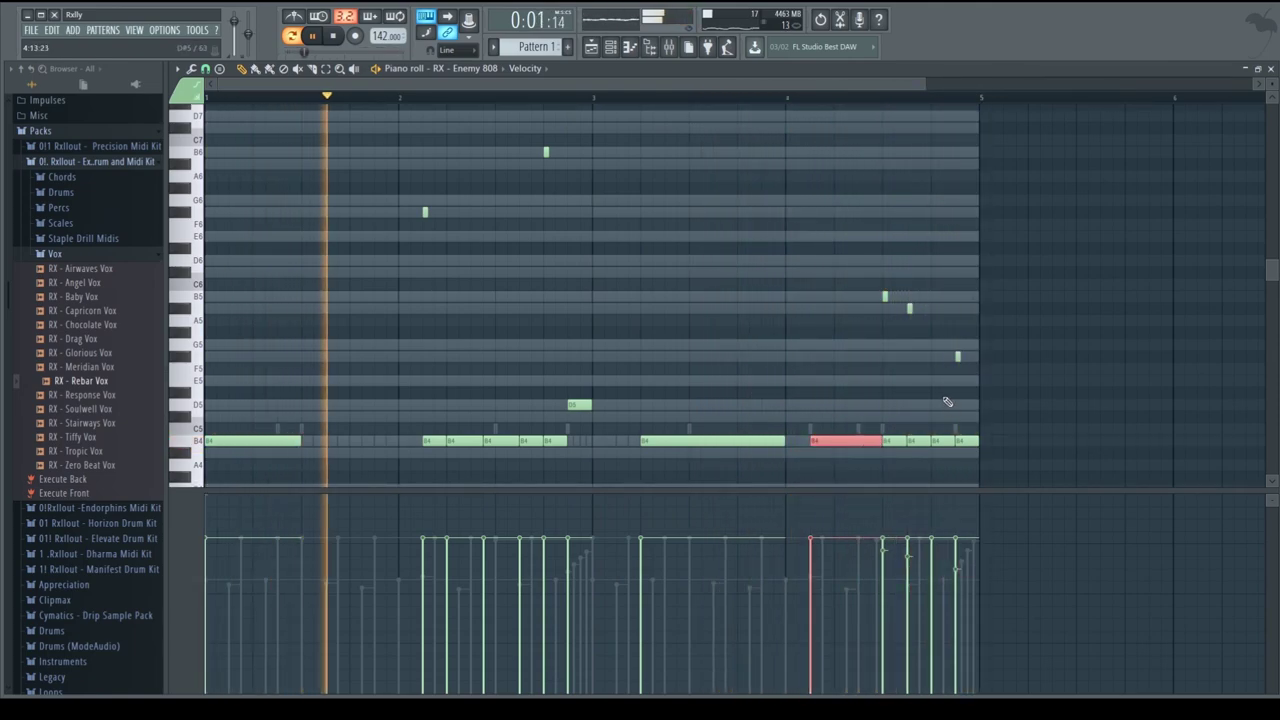
{"action": "left_click_drag", "start_coordinate": [955, 357], "coordinate": [955, 268]}
{"action": "left_click", "coordinate": [955, 262]}
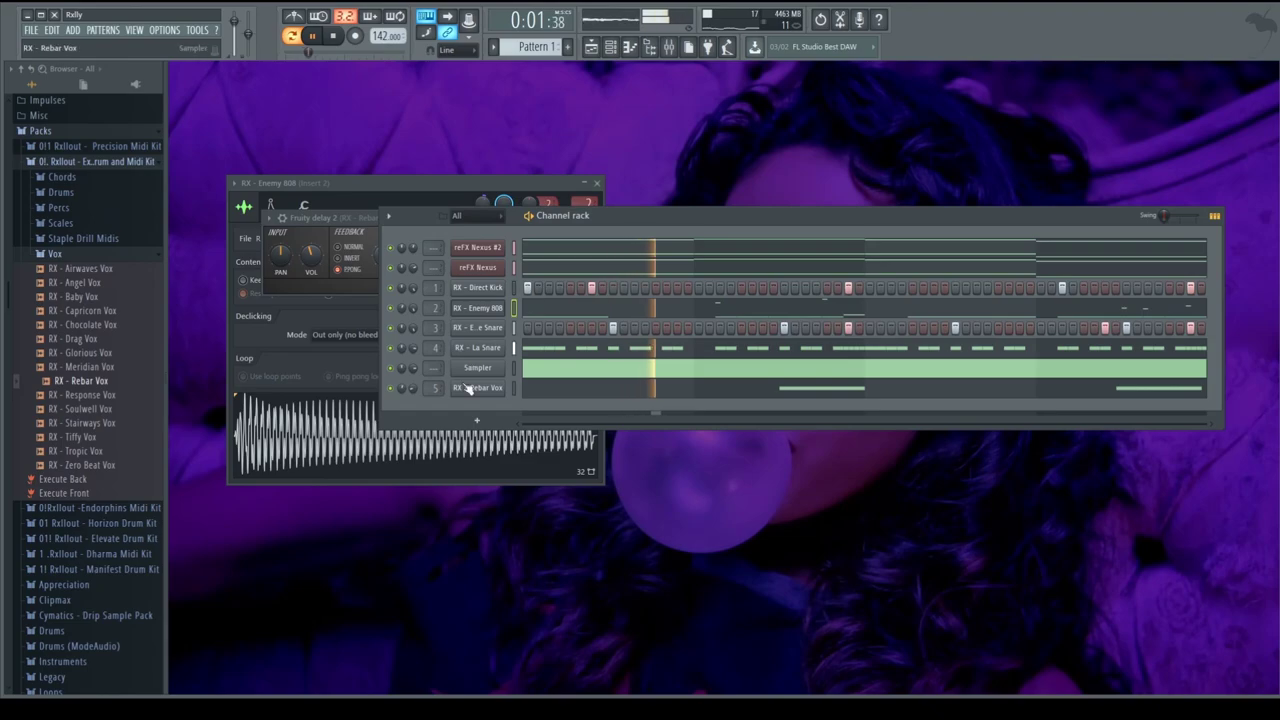
Add the GO TO CRASH 1 sample from OBBO PACK to the channel rack, place a hit on step 1 and play the pattern.
{"action": "scroll", "coordinate": [62, 500], "scroll_direction": "down", "scroll_amount": 5}
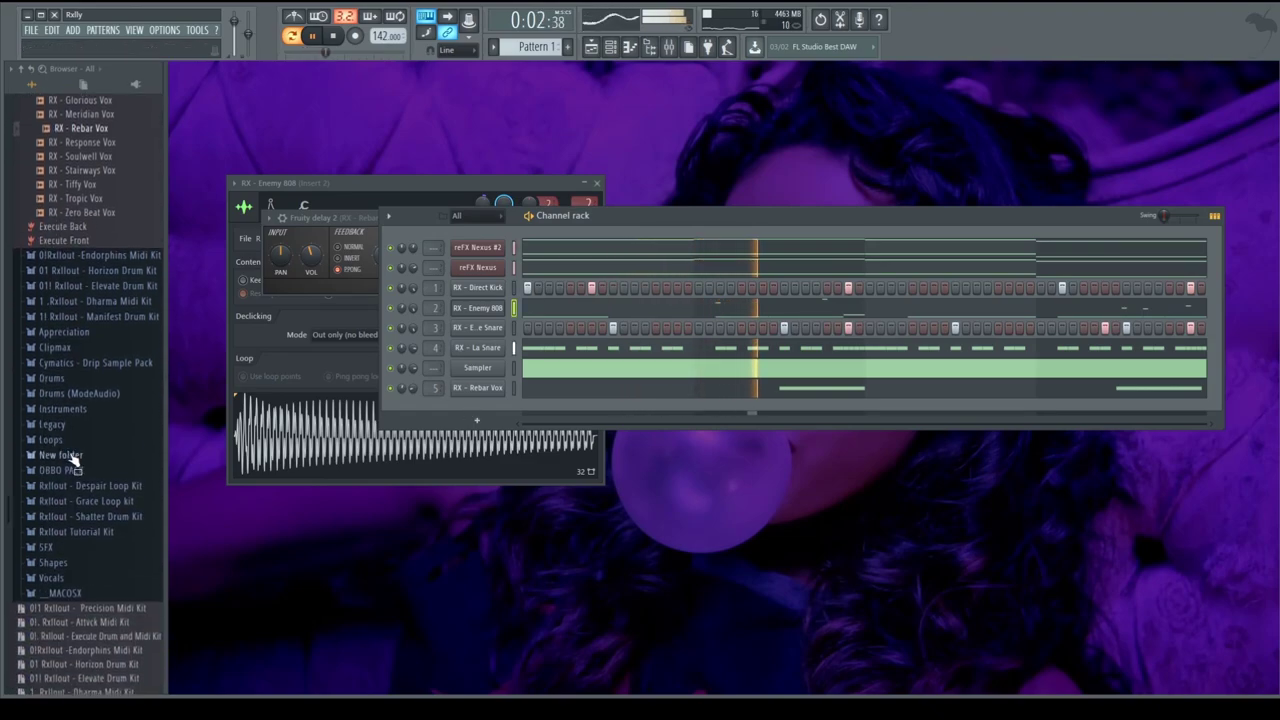
{"action": "left_click", "coordinate": [80, 470]}
{"action": "scroll", "coordinate": [120, 400], "scroll_direction": "down", "scroll_amount": 5}
{"action": "key", "text": "space"}
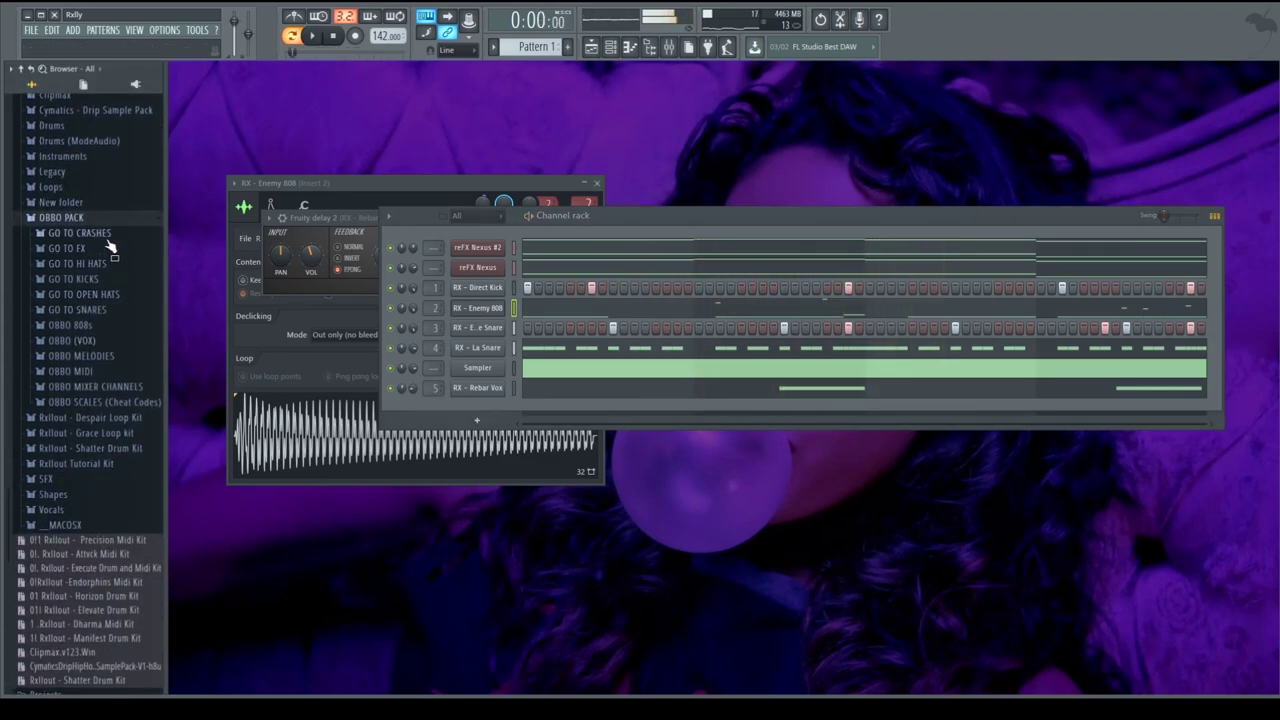
{"action": "left_click", "coordinate": [95, 233]}
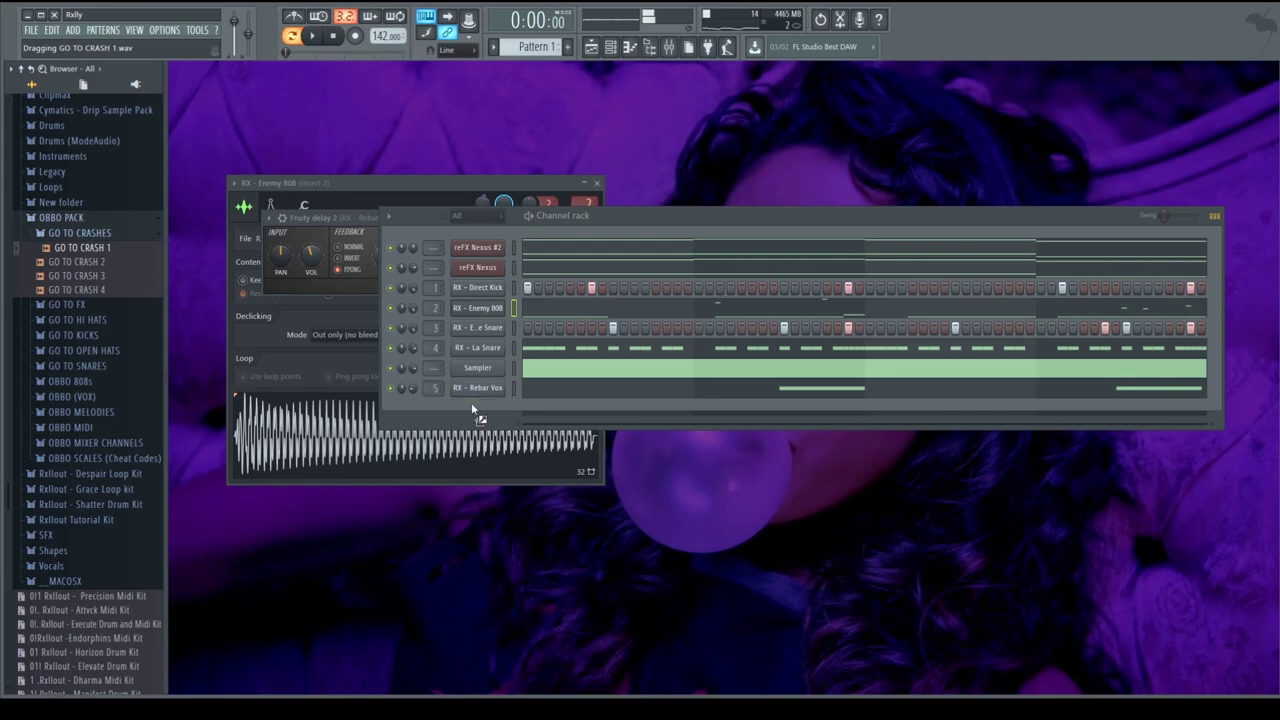
{"action": "left_click_drag", "start_coordinate": [473, 408], "coordinate": [472, 410]}
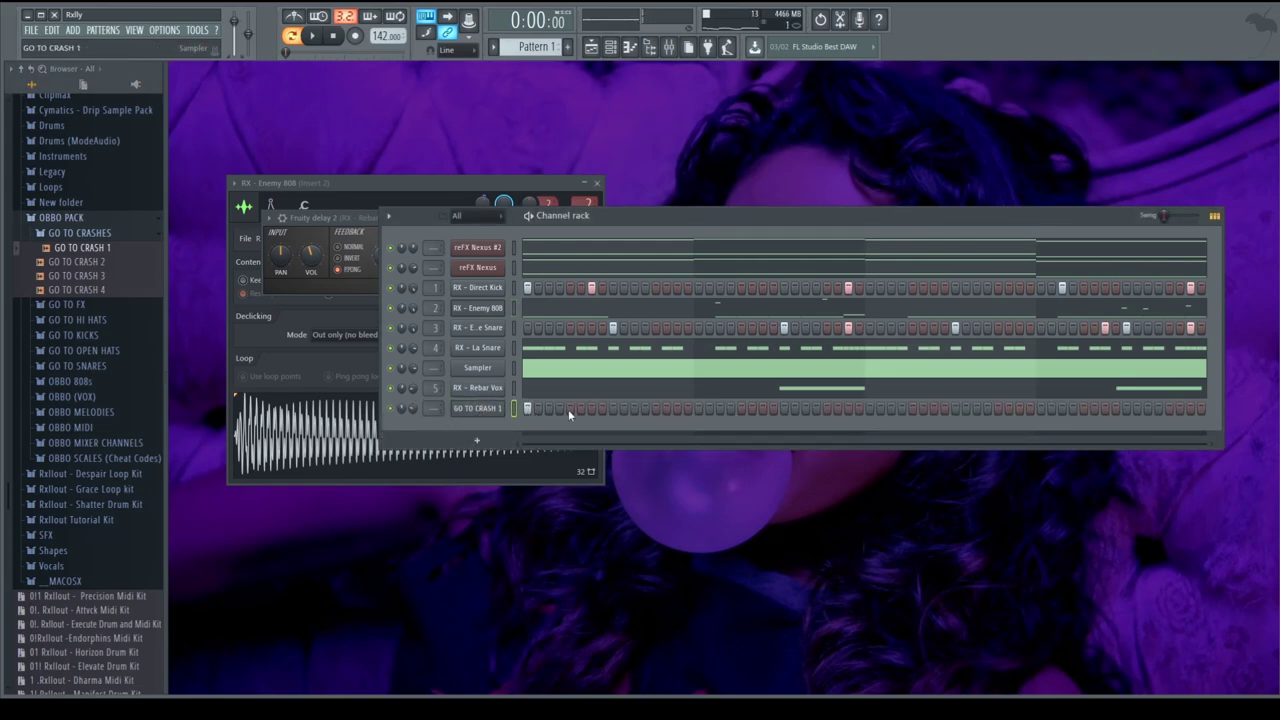
{"action": "key", "text": "F7"}
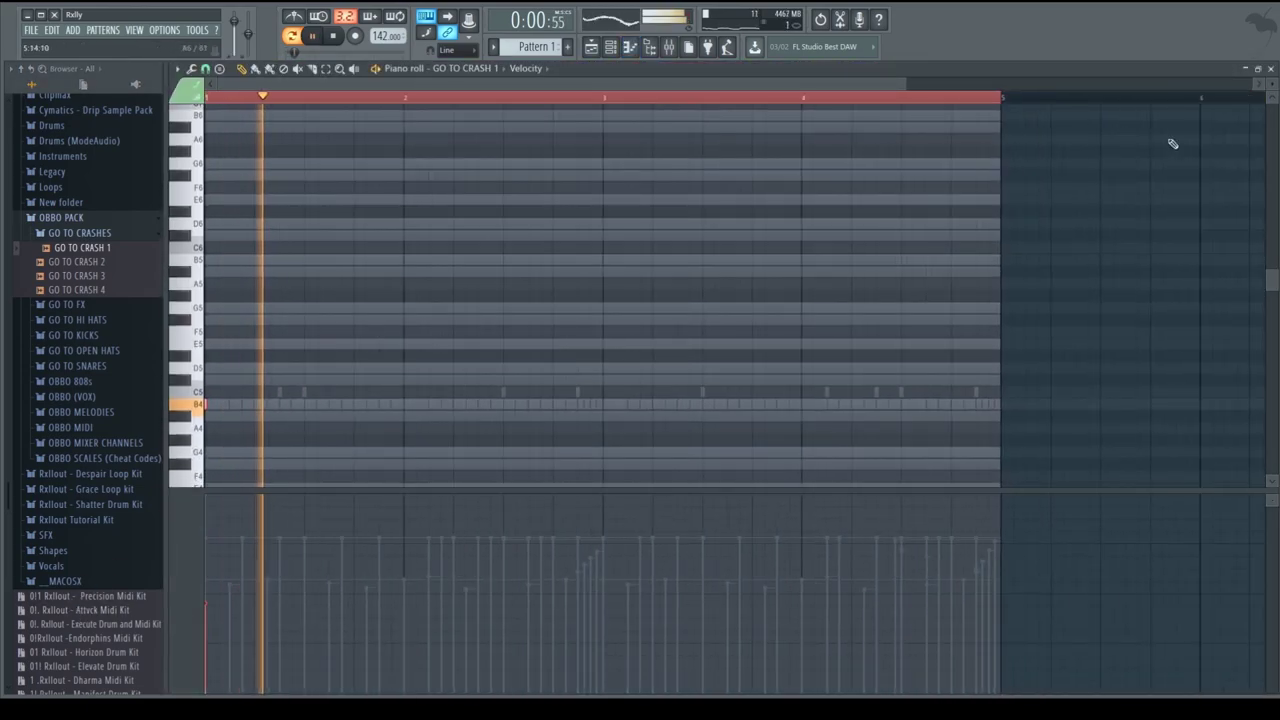
{"action": "left_click", "coordinate": [1270, 68]}
{"action": "key", "text": "space"}
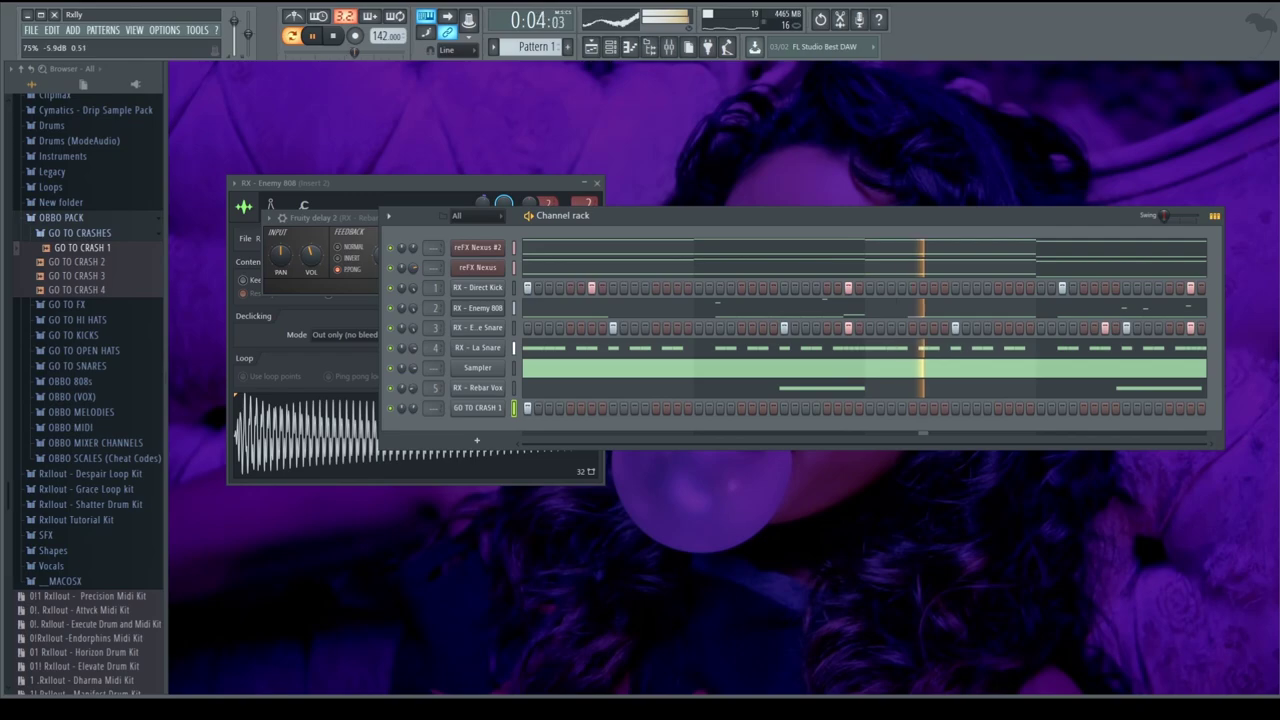
Insert a Purity instrument channel next to the reFX Nexus channel in the channel rack.
{"action": "left_click", "coordinate": [477, 267]}
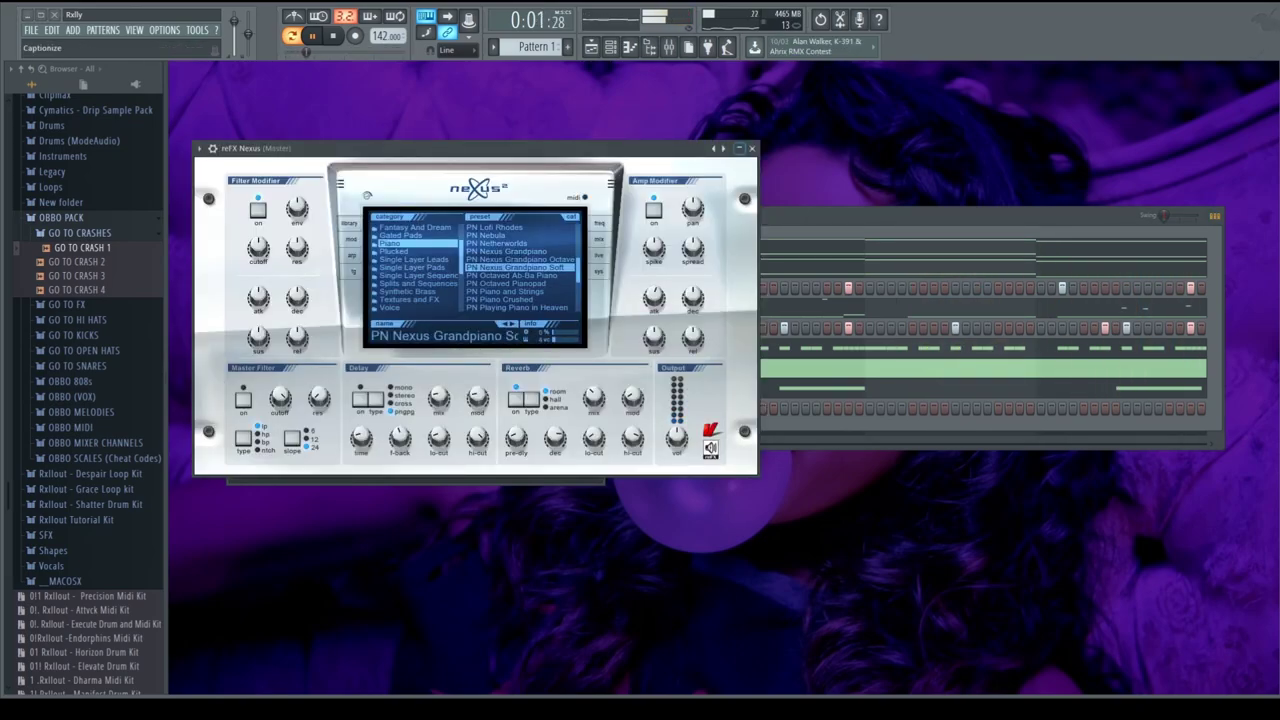
{"action": "left_click", "coordinate": [742, 149]}
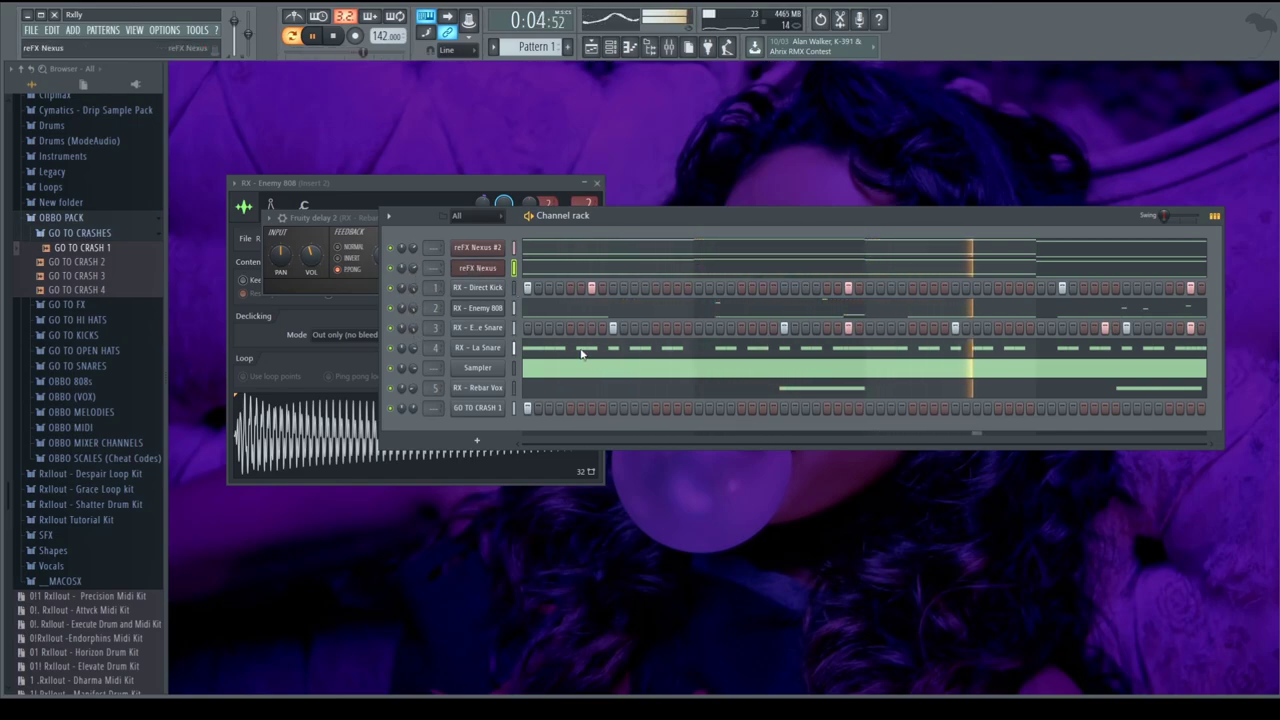
{"action": "left_click", "coordinate": [691, 79]}
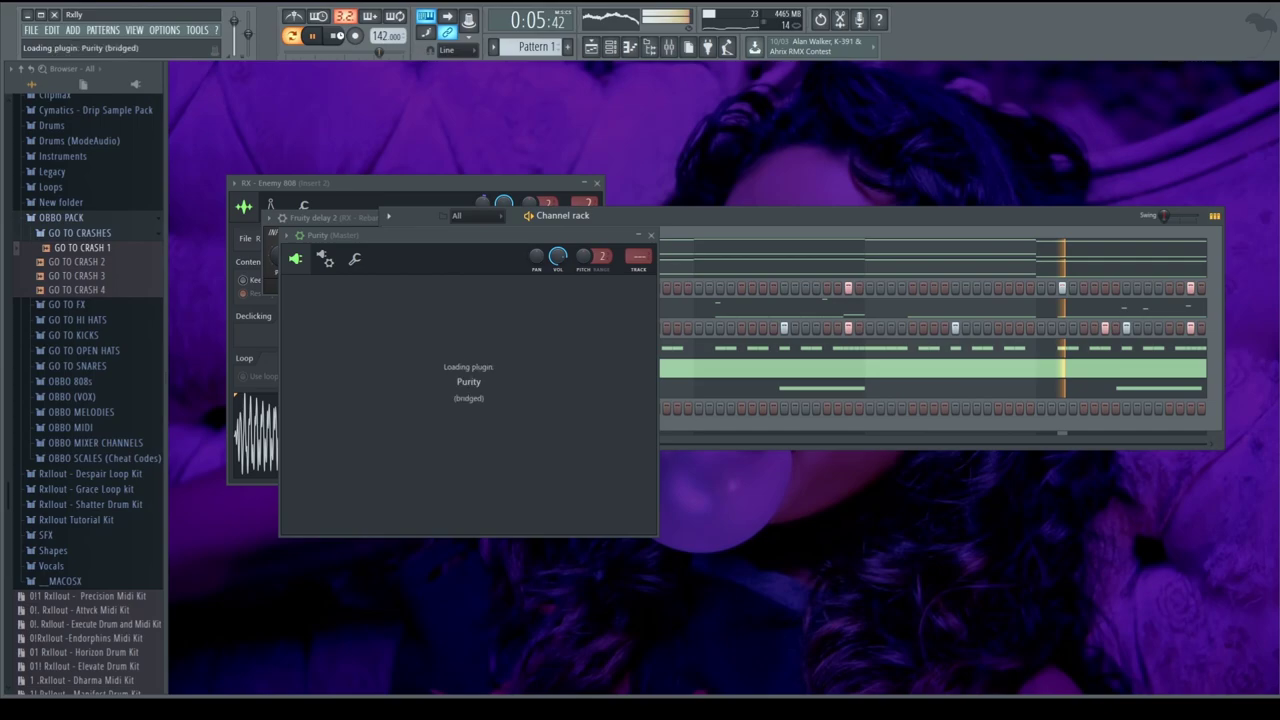
{"action": "key", "text": "space"}
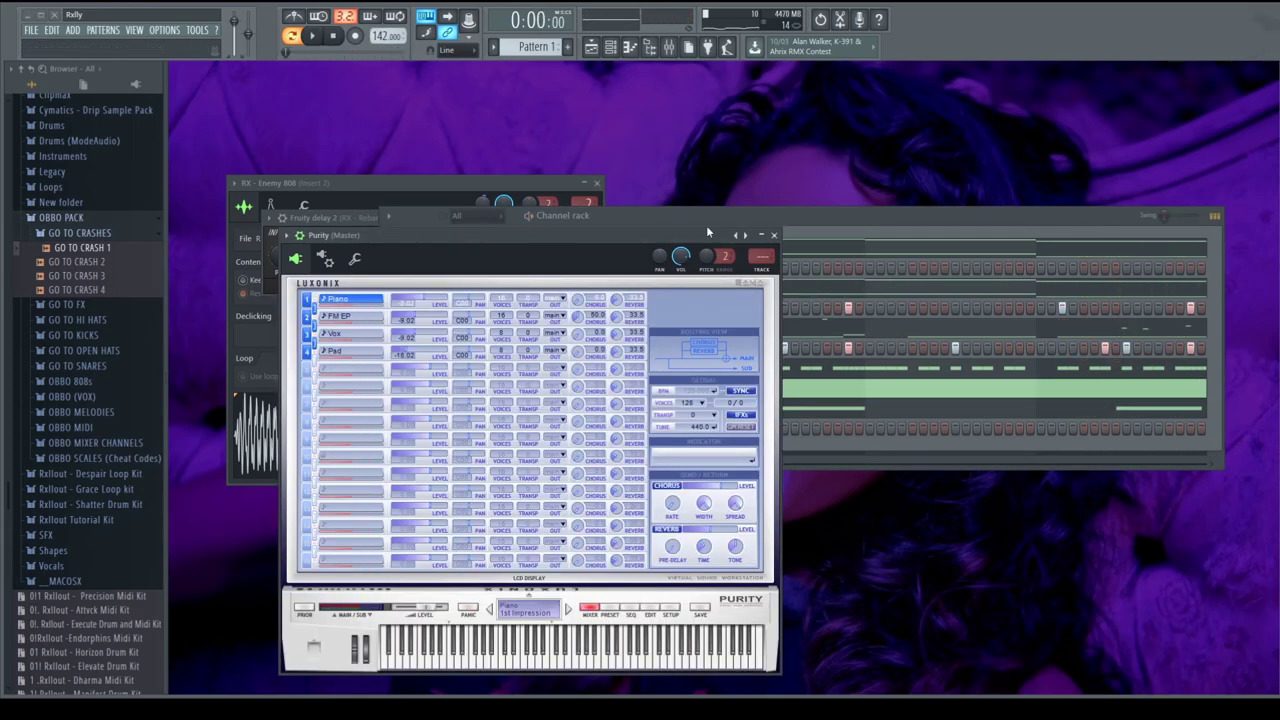
{"action": "left_click", "coordinate": [891, 222]}
{"action": "key", "text": "F7"}
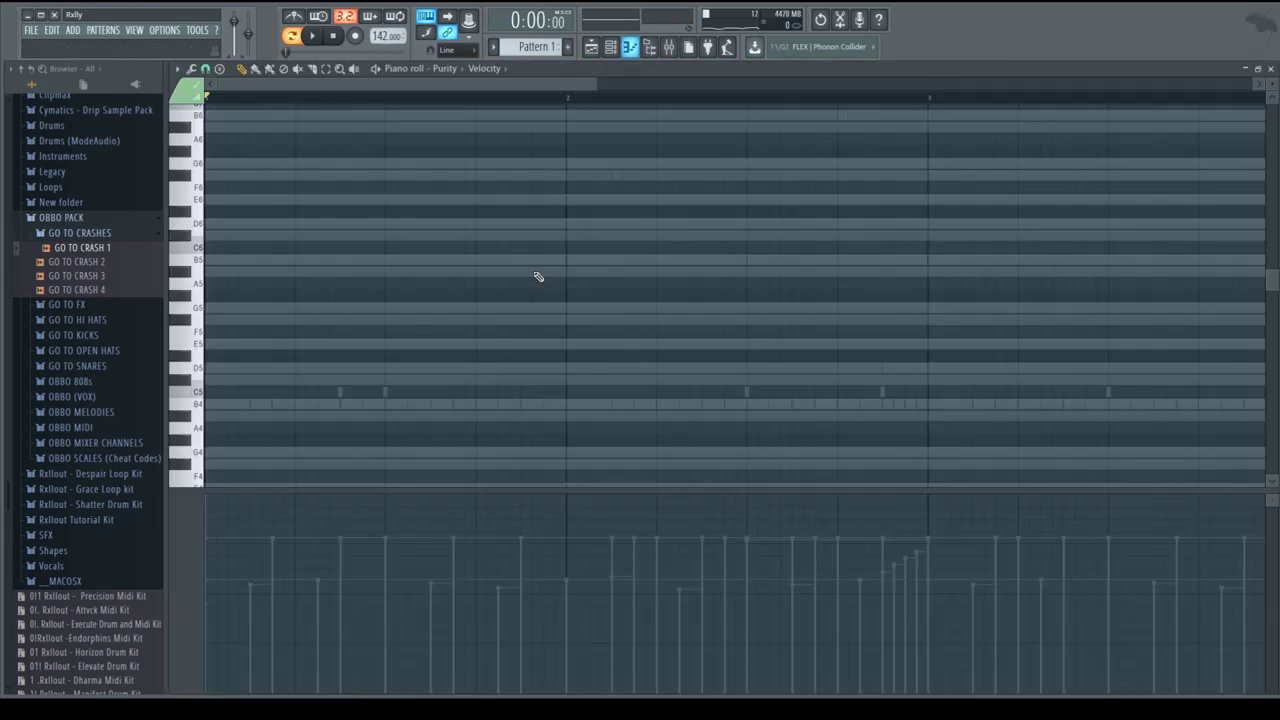
{"action": "key", "text": "F7"}
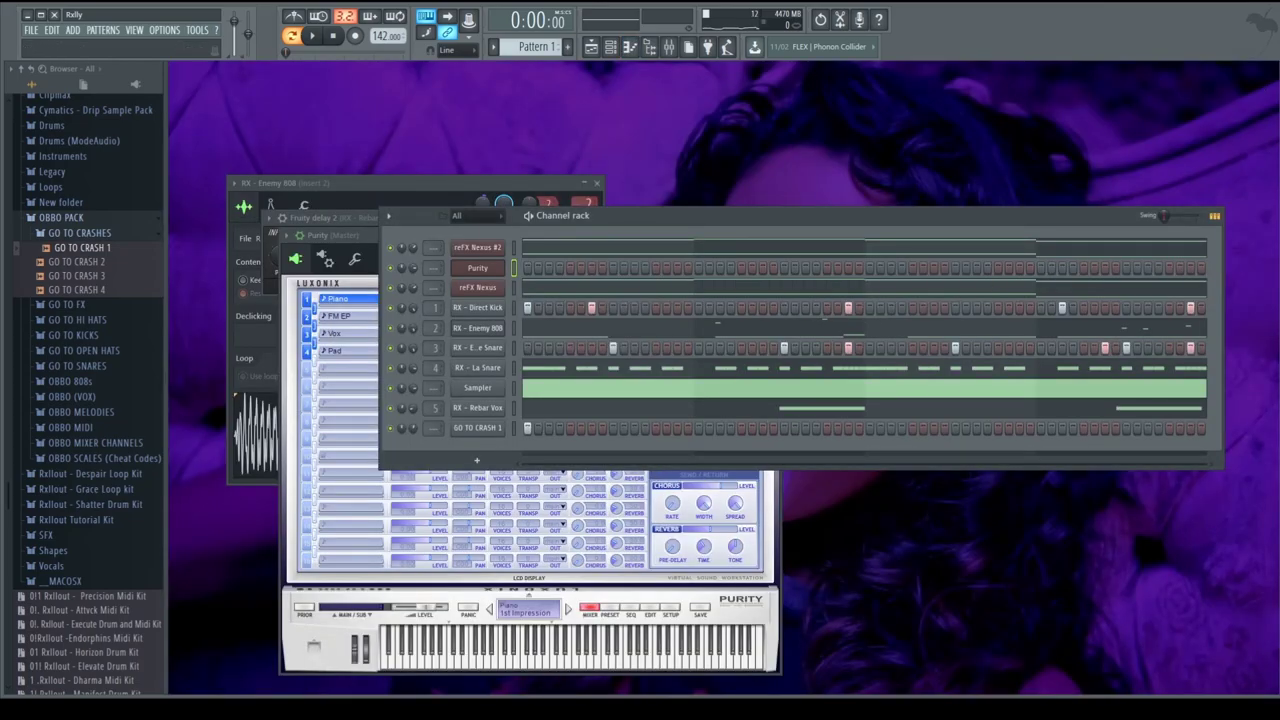
Open Purity's preset list, move the windows apart, browse the categories and load the Partial preset from Fast Synth.
{"action": "left_click", "coordinate": [670, 607]}
{"action": "left_click_drag", "start_coordinate": [701, 216], "coordinate": [969, 121]}
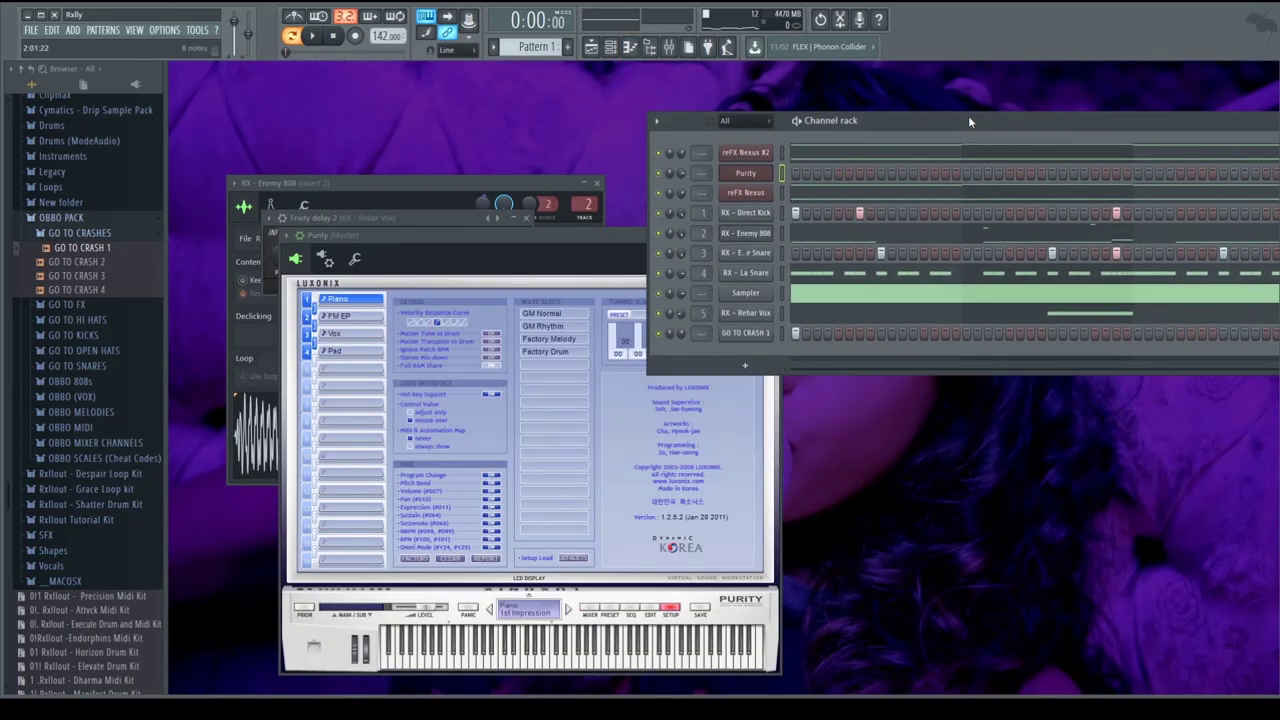
{"action": "left_click", "coordinate": [609, 607]}
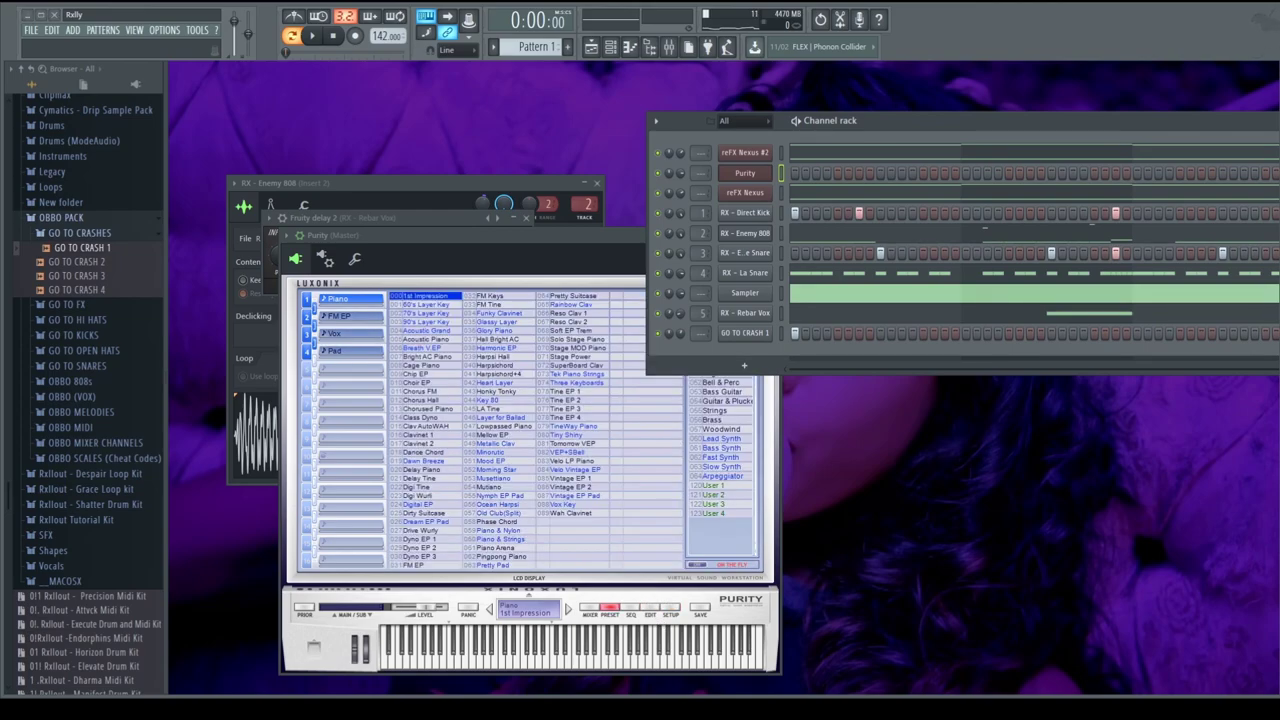
{"action": "left_click_drag", "start_coordinate": [543, 235], "coordinate": [434, 151]}
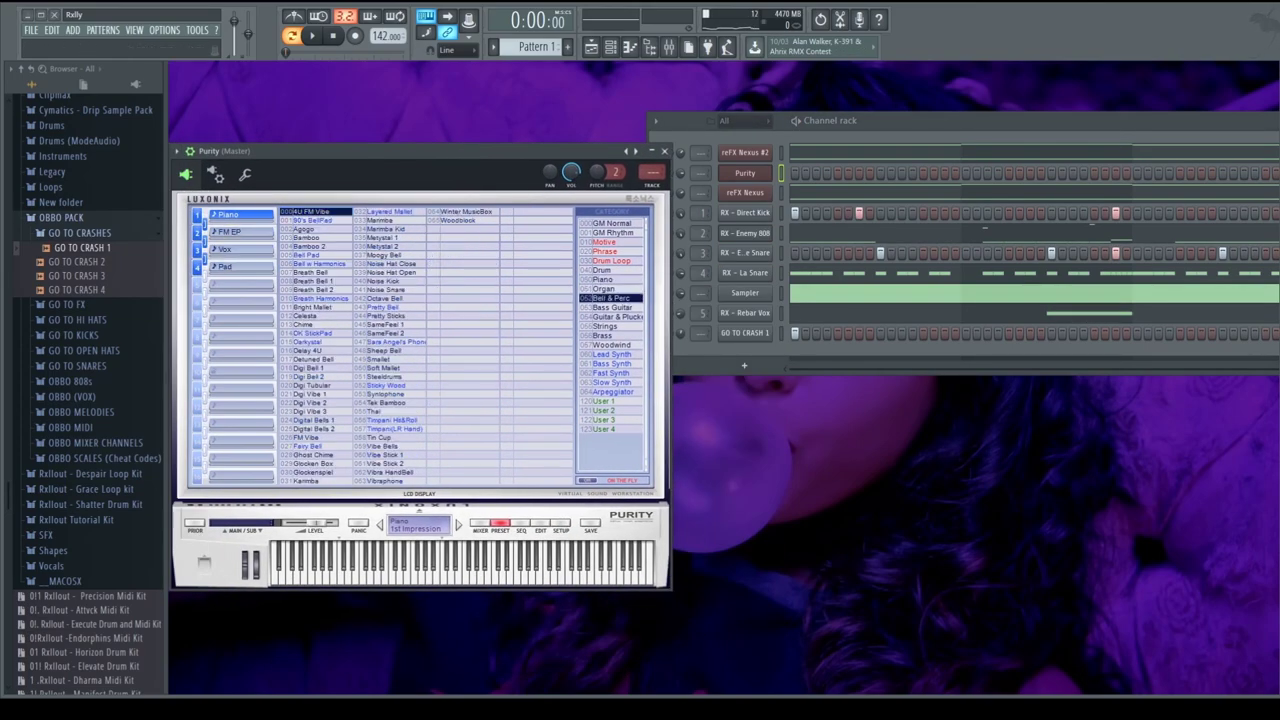
{"action": "left_click", "coordinate": [620, 307]}
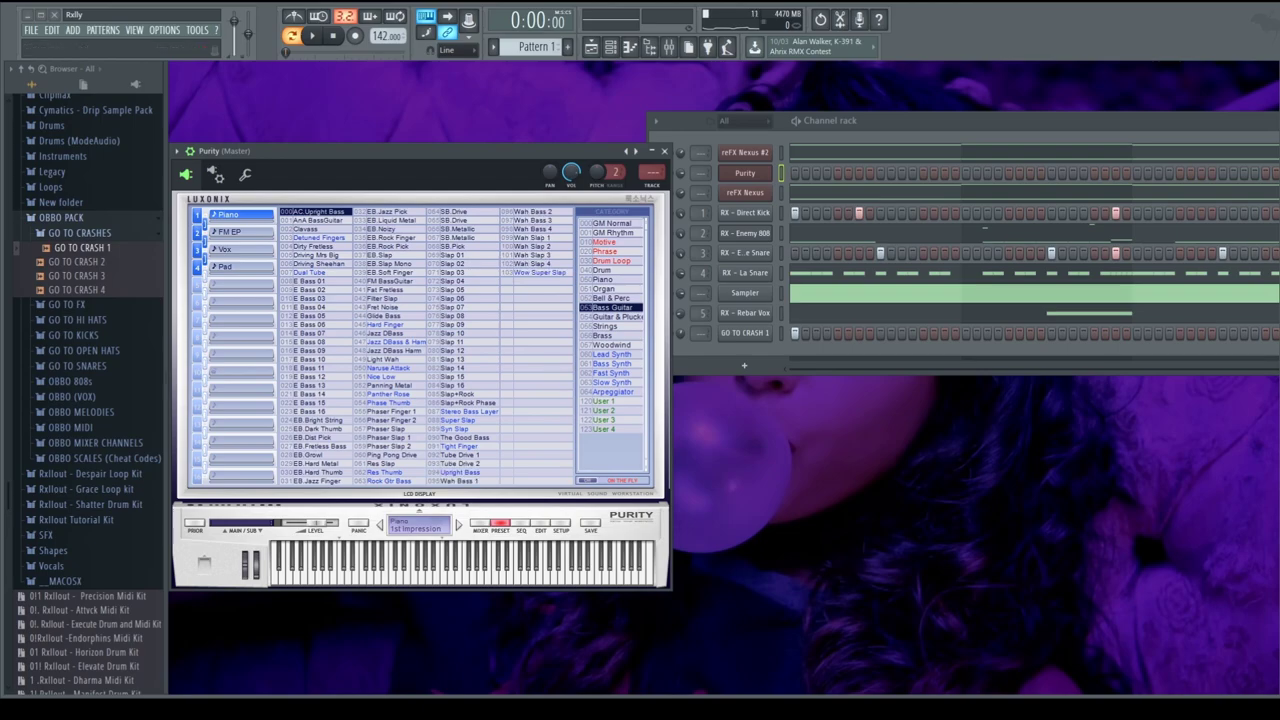
{"action": "left_click", "coordinate": [611, 373]}
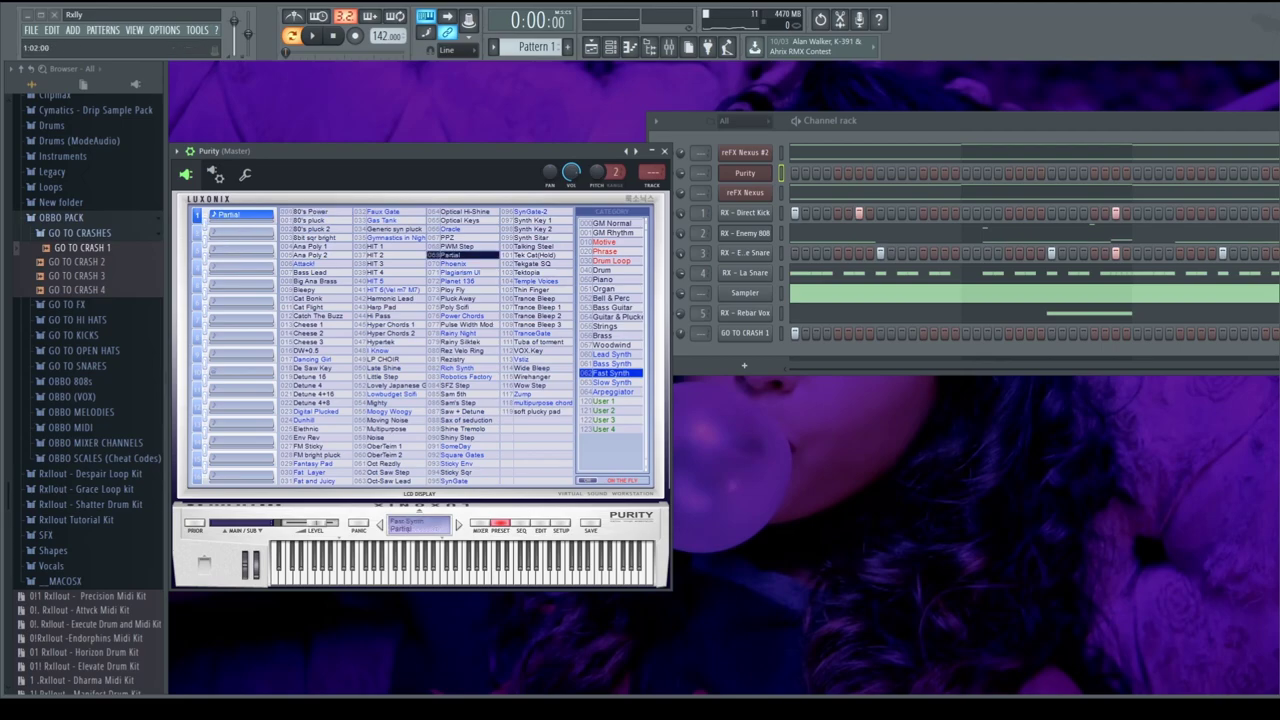
Open Purity's piano roll, place a half-bar B6 note at the start of bar 3 and play the pattern.
{"action": "right_click", "coordinate": [743, 169]}
{"action": "left_click", "coordinate": [787, 175]}
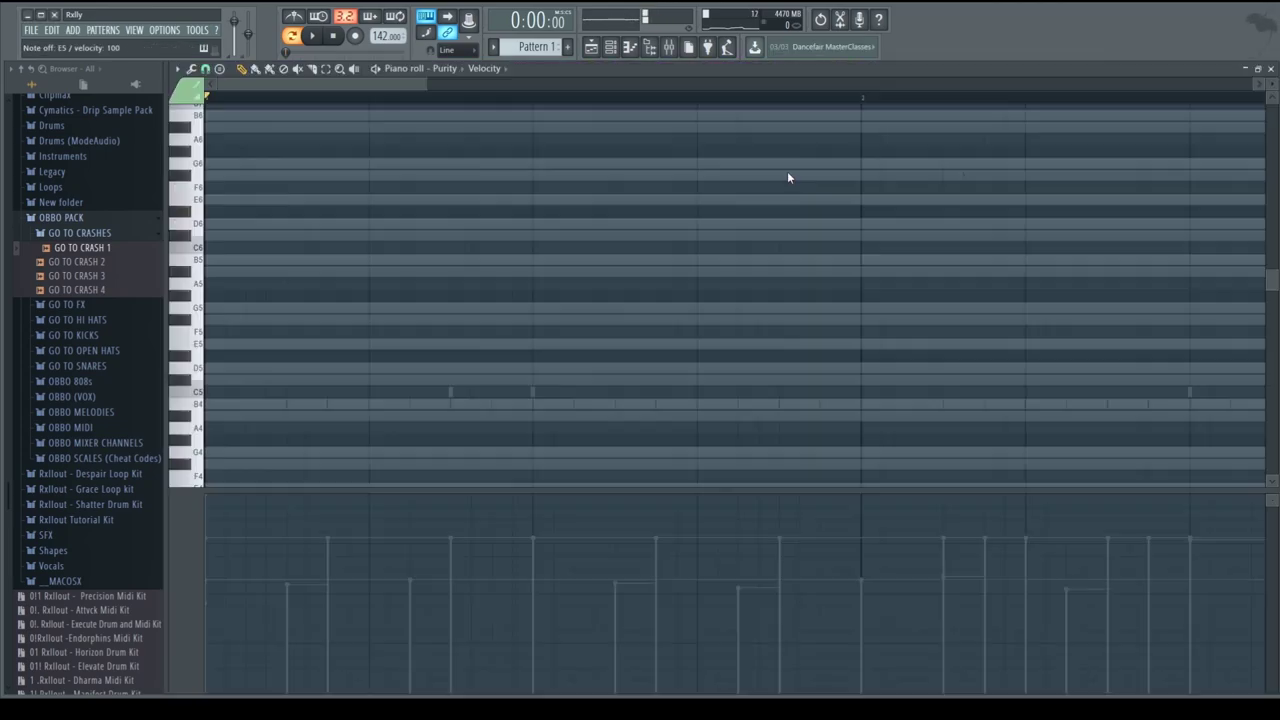
{"action": "right_click", "coordinate": [734, 275], "text": "ctrl"}
{"action": "key", "text": "space"}
{"action": "scroll", "coordinate": [720, 263], "scroll_direction": "up", "scroll_amount": 2}
{"action": "scroll", "coordinate": [720, 190], "scroll_direction": "up", "scroll_amount": 3}
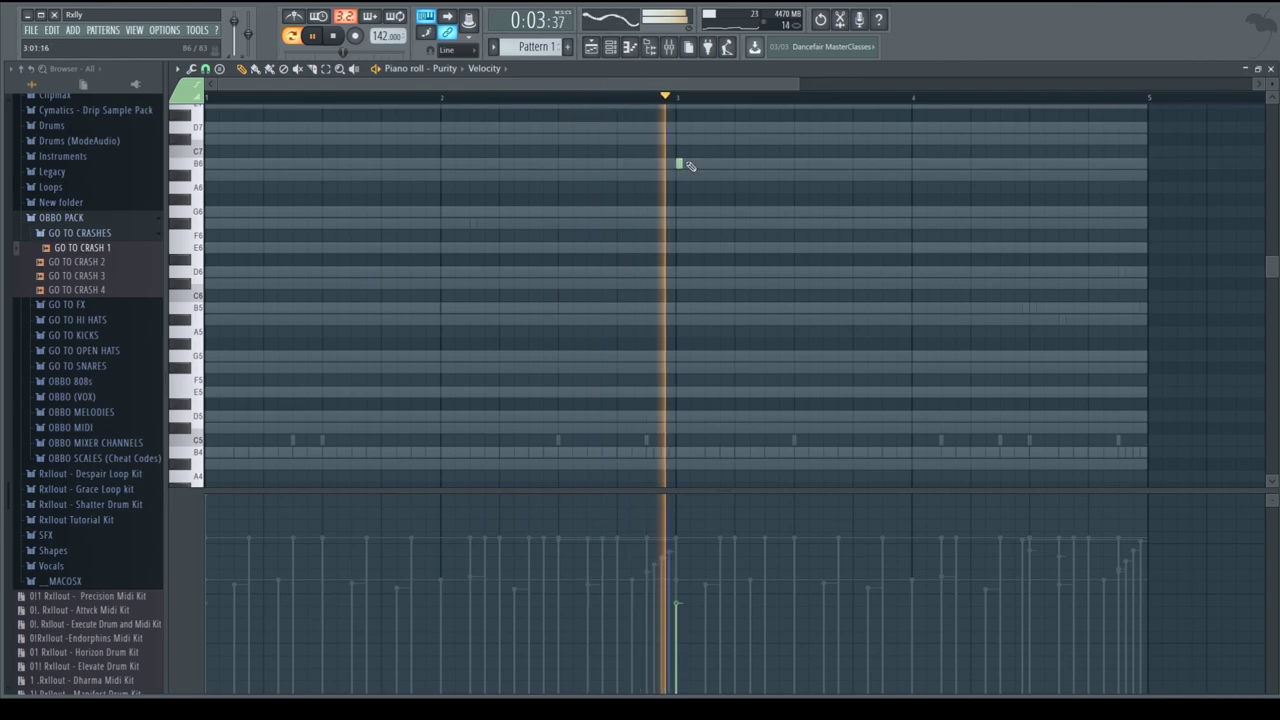
{"action": "key", "text": "space"}
{"action": "left_click", "coordinate": [677, 163]}
{"action": "key", "text": "space"}
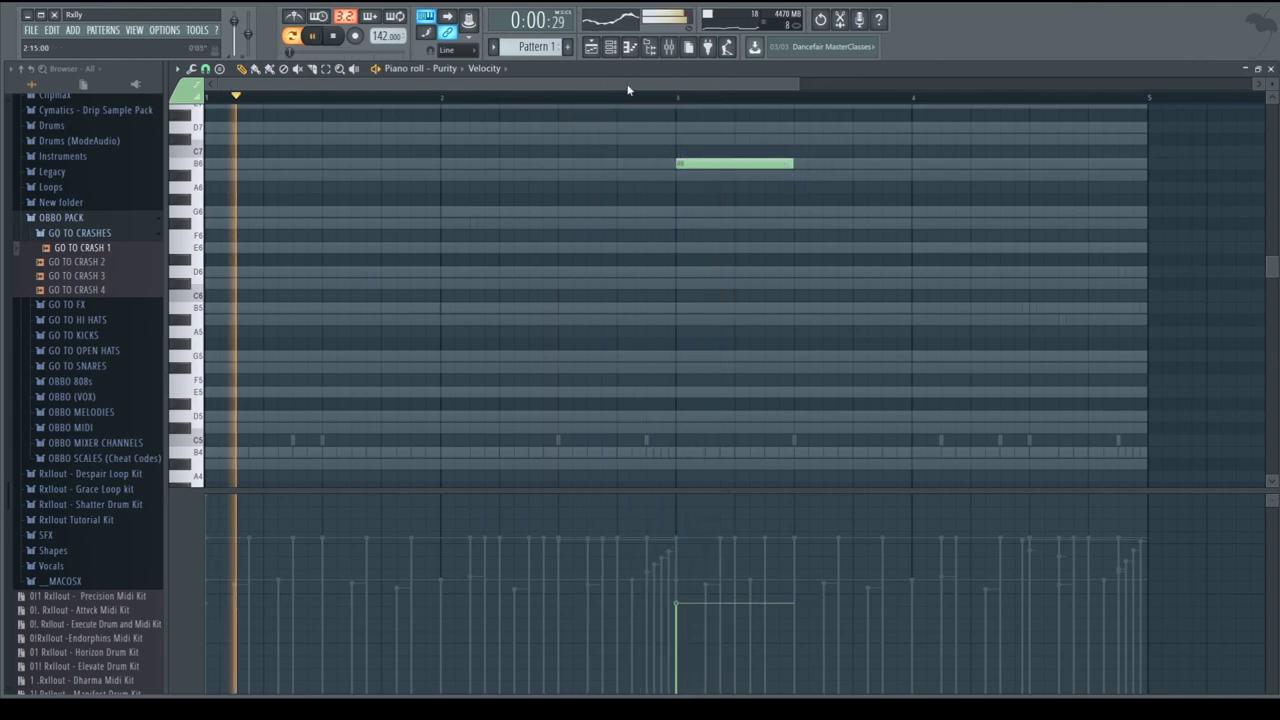
Transpose the Purity note in bar 3 down one octave to B5 and clear the selection.
{"action": "key", "text": "ctrl+a"}
{"action": "key", "text": "ctrl+Down"}
{"action": "key", "text": "ctrl+d"}
{"action": "scroll", "coordinate": [840, 240], "scroll_direction": "down", "scroll_amount": 3}
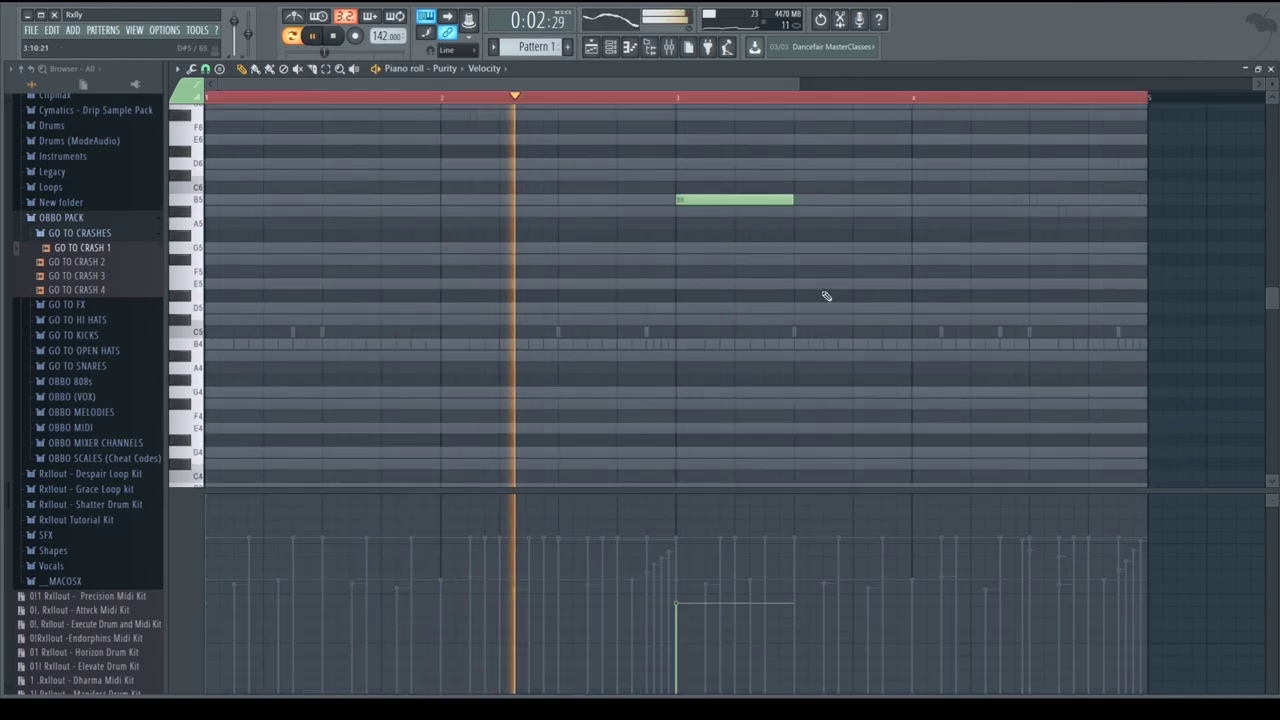
Try an A#5 note in the second half of bar 3, remove it, and shorten the B5 note to about six and a half steps.
{"action": "left_click", "coordinate": [803, 212]}
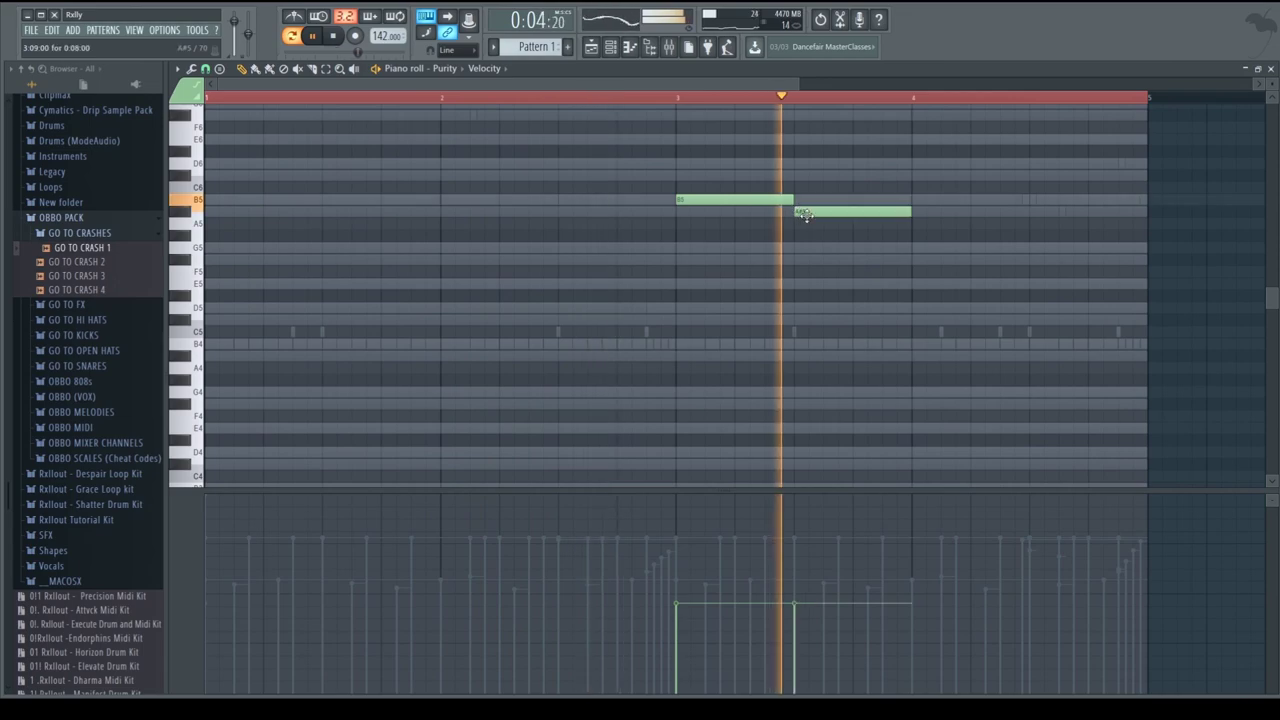
{"action": "key", "text": "space"}
{"action": "key", "text": "space"}
{"action": "left_click_drag", "start_coordinate": [817, 215], "coordinate": [771, 200]}
{"action": "right_click", "coordinate": [814, 174]}
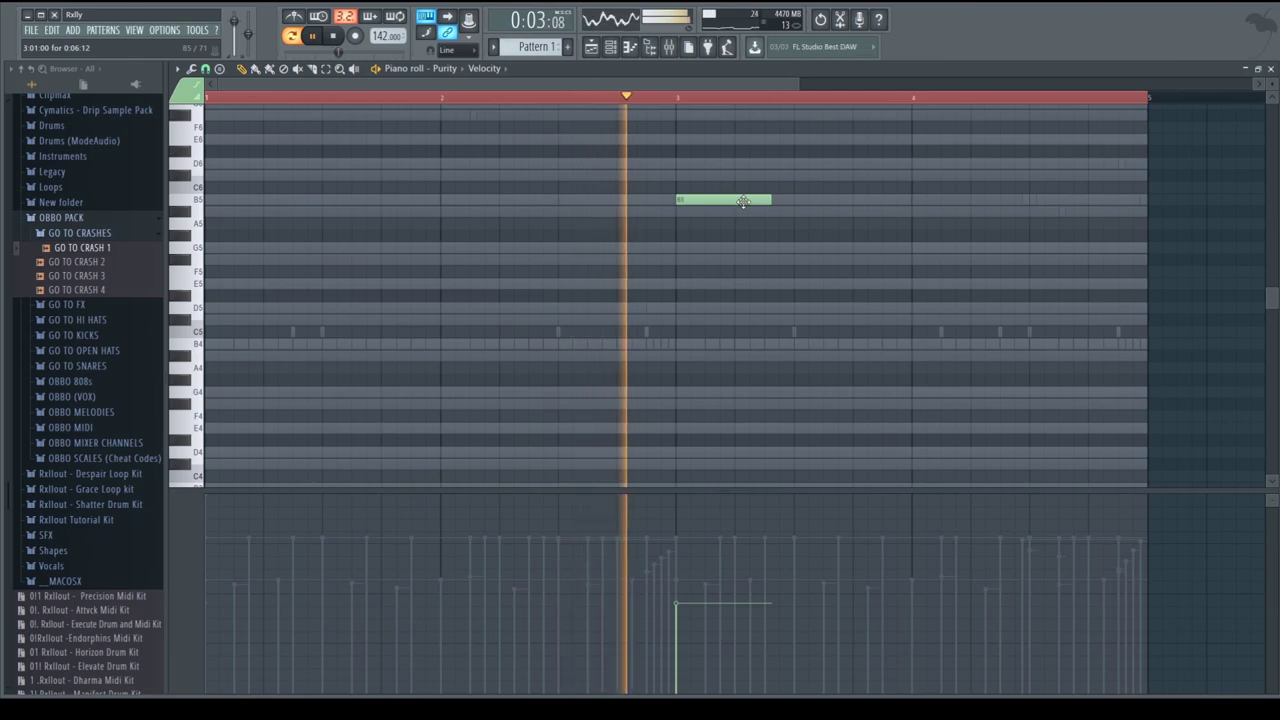
Add D6, C#6 and B5 notes at steps 1, 9 and 13 of bar 4, each four steps long.
{"action": "left_click", "coordinate": [920, 163]}
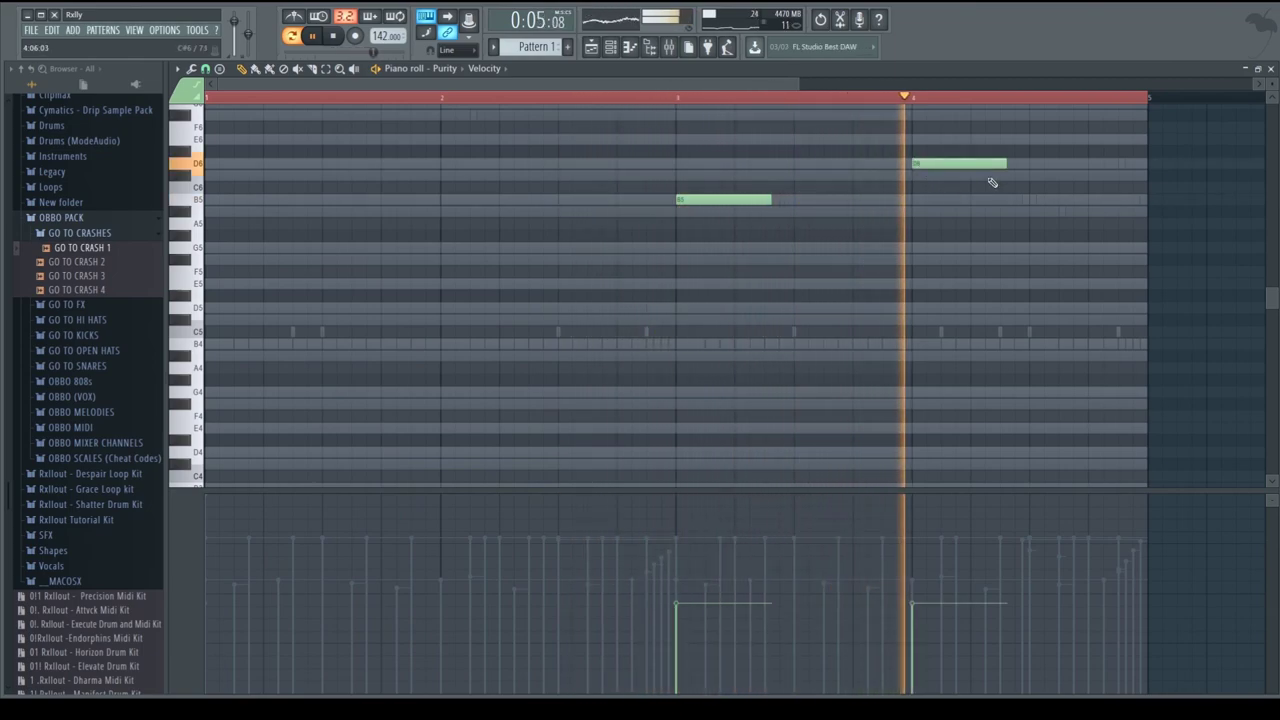
{"action": "left_click", "coordinate": [1034, 175]}
{"action": "left_click", "coordinate": [1091, 200]}
{"action": "key", "text": "space"}
{"action": "left_click_drag", "start_coordinate": [1146, 225], "coordinate": [783, 80], "text": "ctrl"}
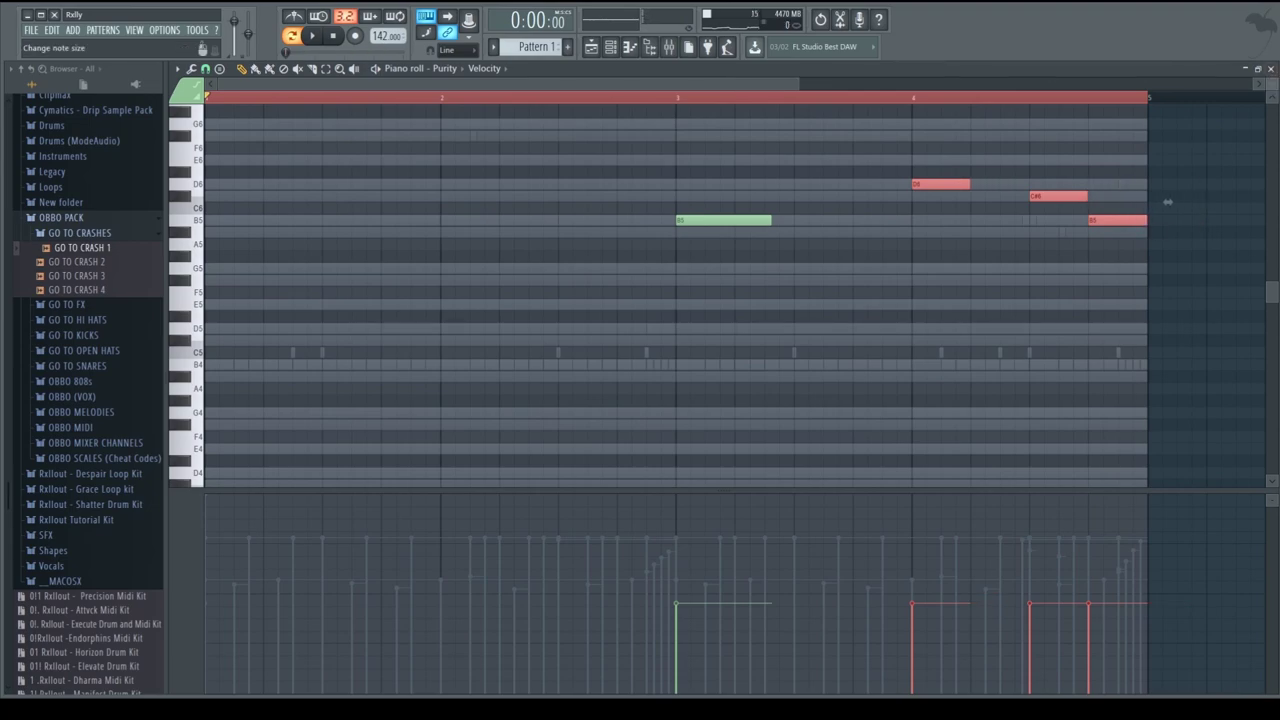
Shrink the piano roll window, load the Optical Keys preset in Purity and play from just before bar 3.
{"action": "left_click", "coordinate": [1259, 70]}
{"action": "left_click", "coordinate": [462, 190]}
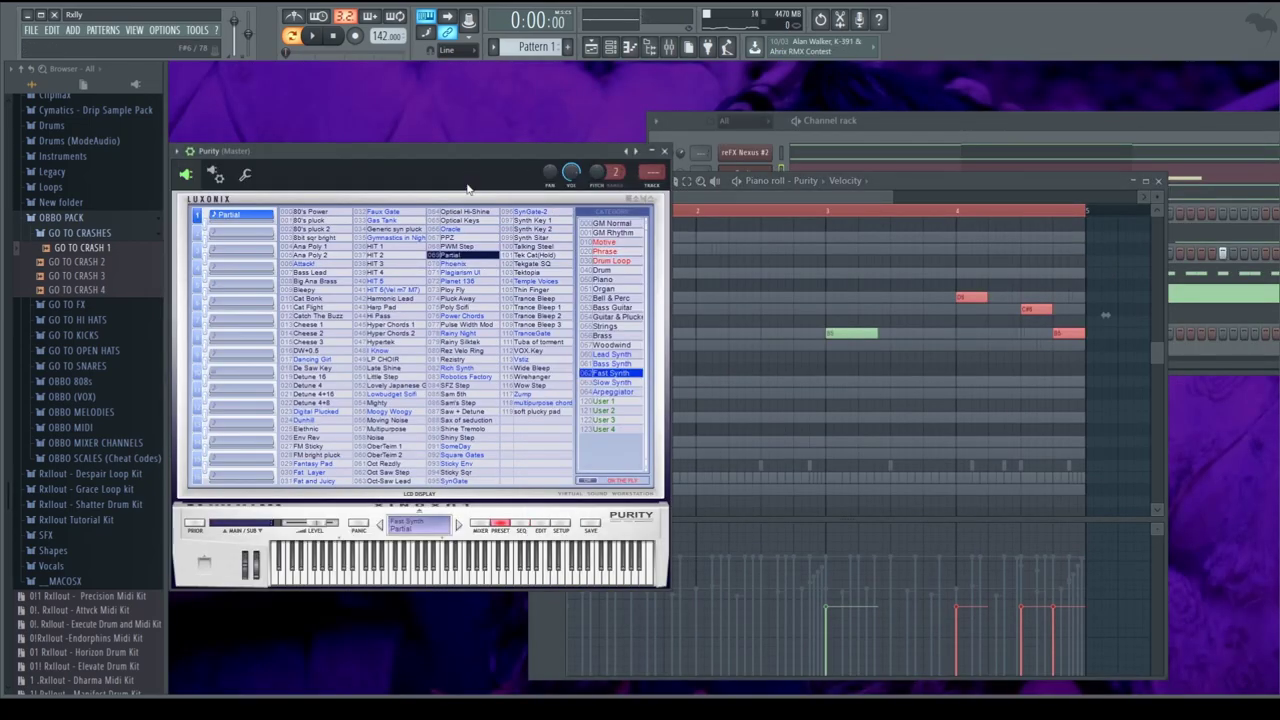
{"action": "left_click", "coordinate": [814, 210]}
{"action": "key", "text": "space"}
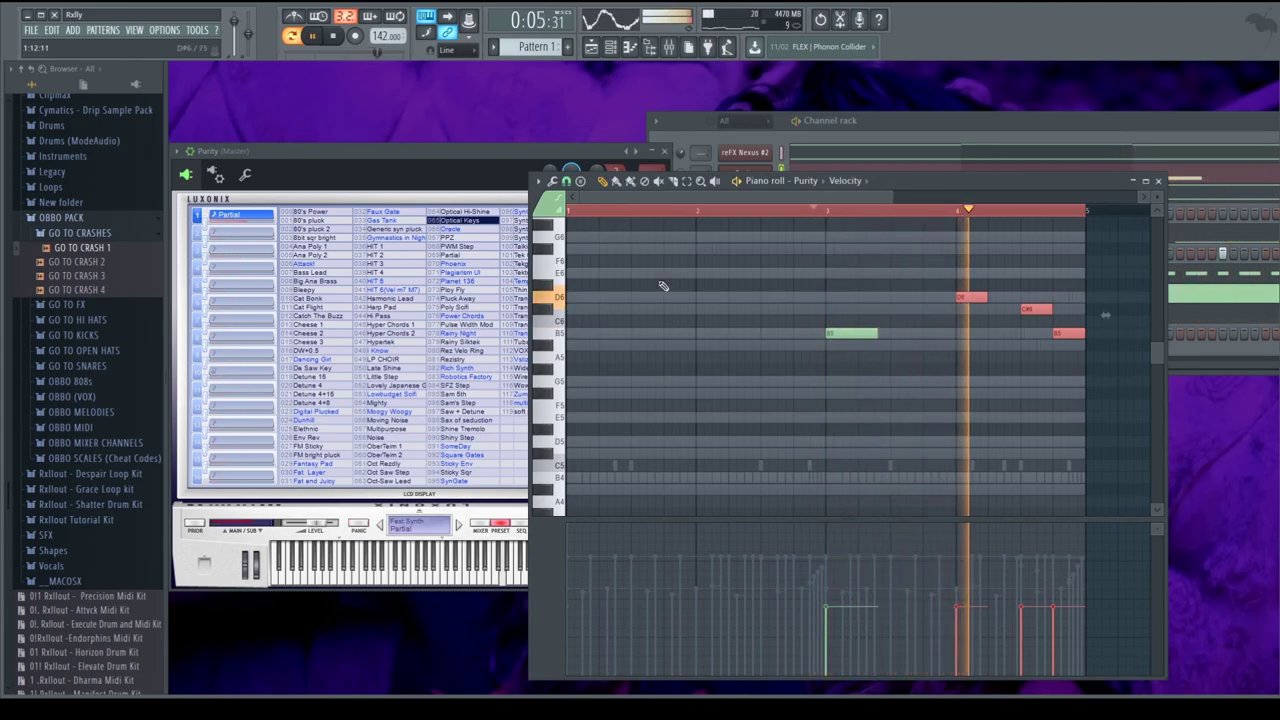
{"action": "key", "text": "space"}
{"action": "key", "text": "space"}
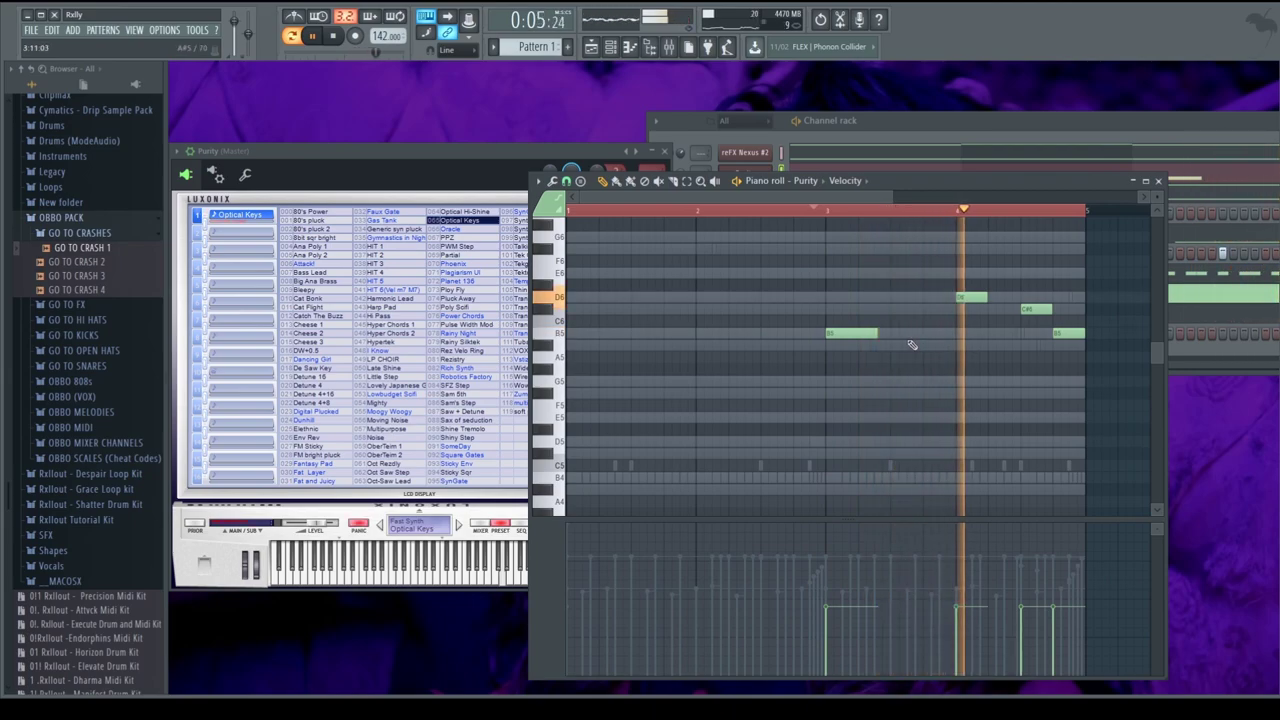
Lengthen the D6 note to eight steps, slightly extend the C#6, and add a two-step B5 note at step 15 of bar 3.
{"action": "left_click_drag", "start_coordinate": [944, 268], "coordinate": [1056, 310]}
{"action": "right_click", "coordinate": [1012, 333]}
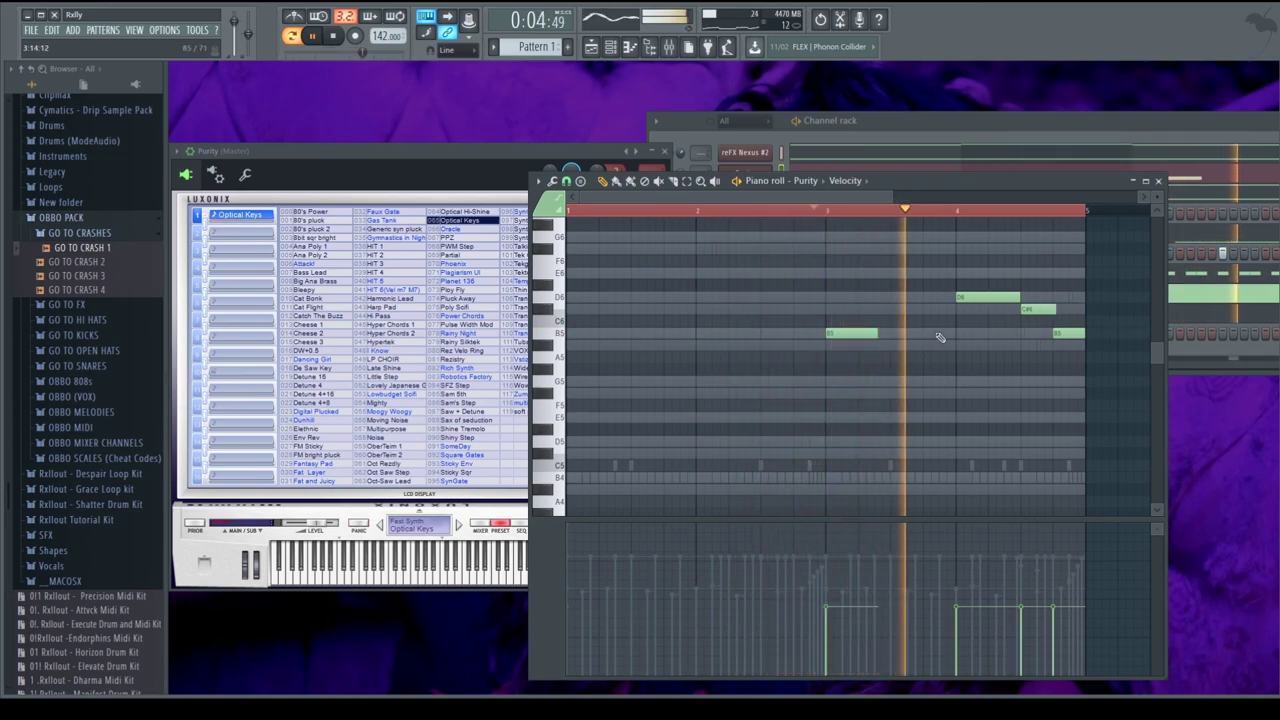
{"action": "left_click", "coordinate": [941, 333]}
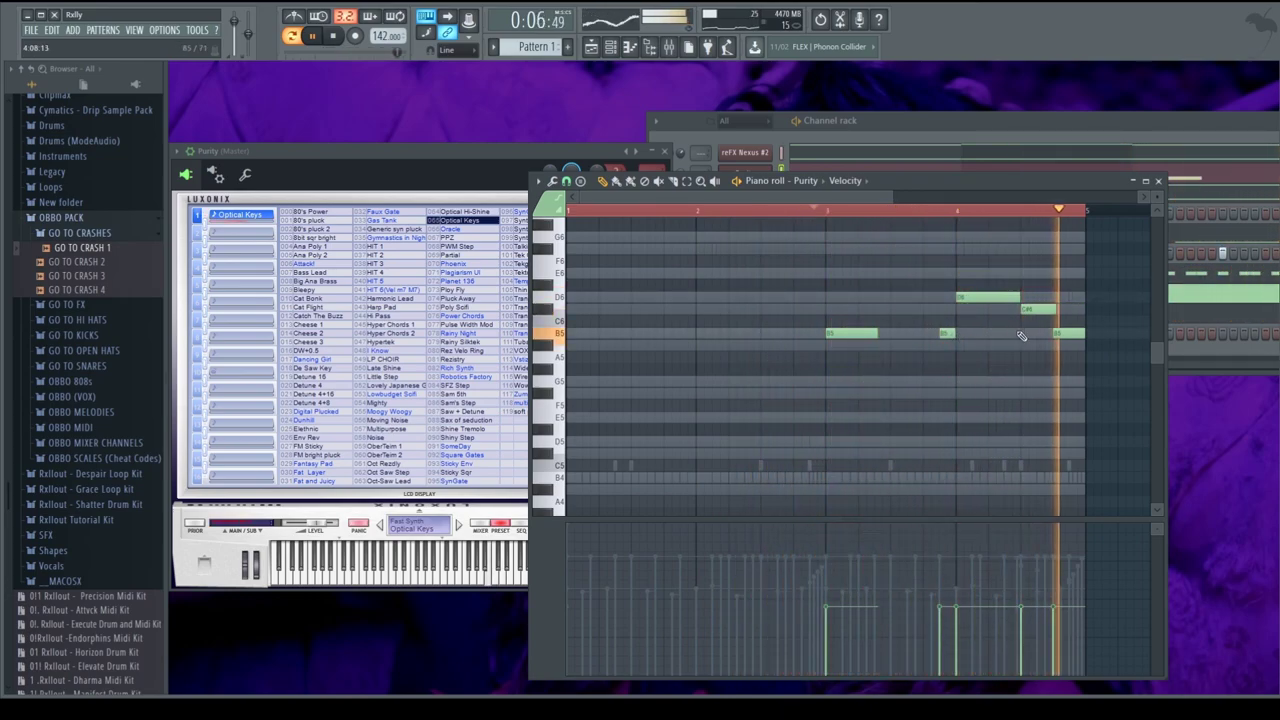
Load the Pluck Away preset in Purity and audition the melody, shifting the piano roll window slightly.
{"action": "key", "text": "space"}
{"action": "left_click", "coordinate": [460, 298]}
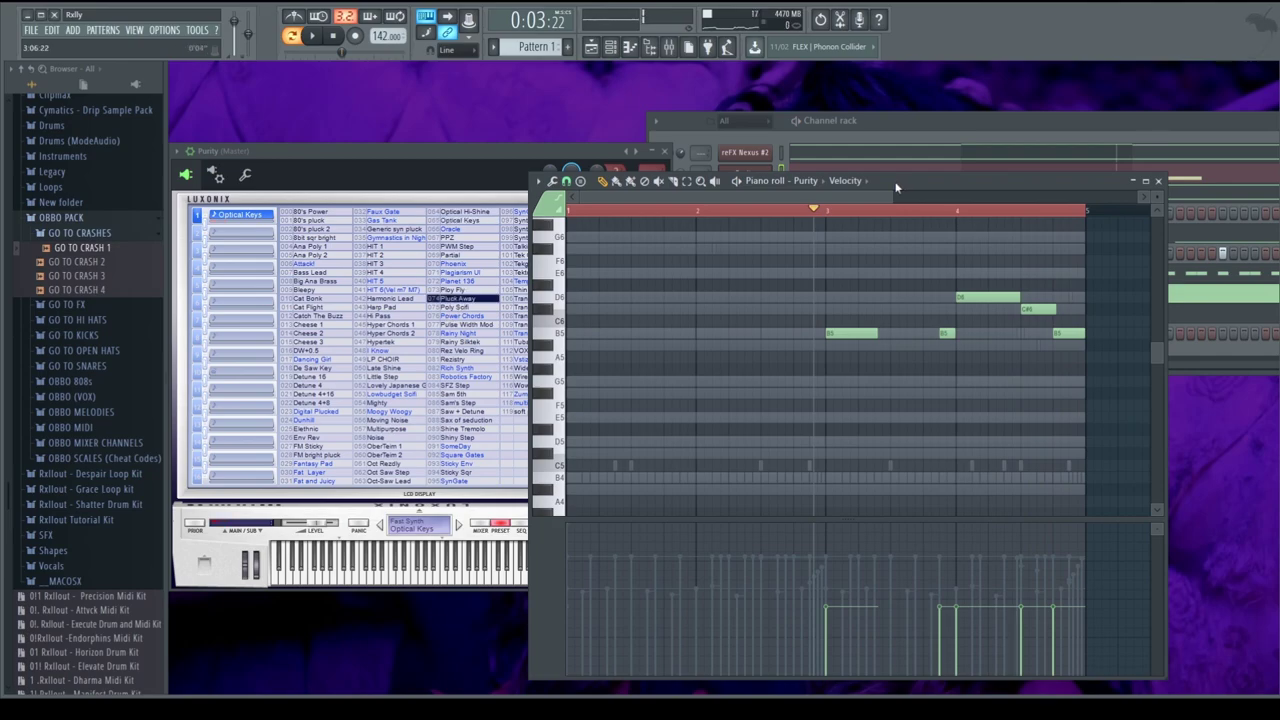
{"action": "key", "text": "space"}
{"action": "key", "text": "space"}
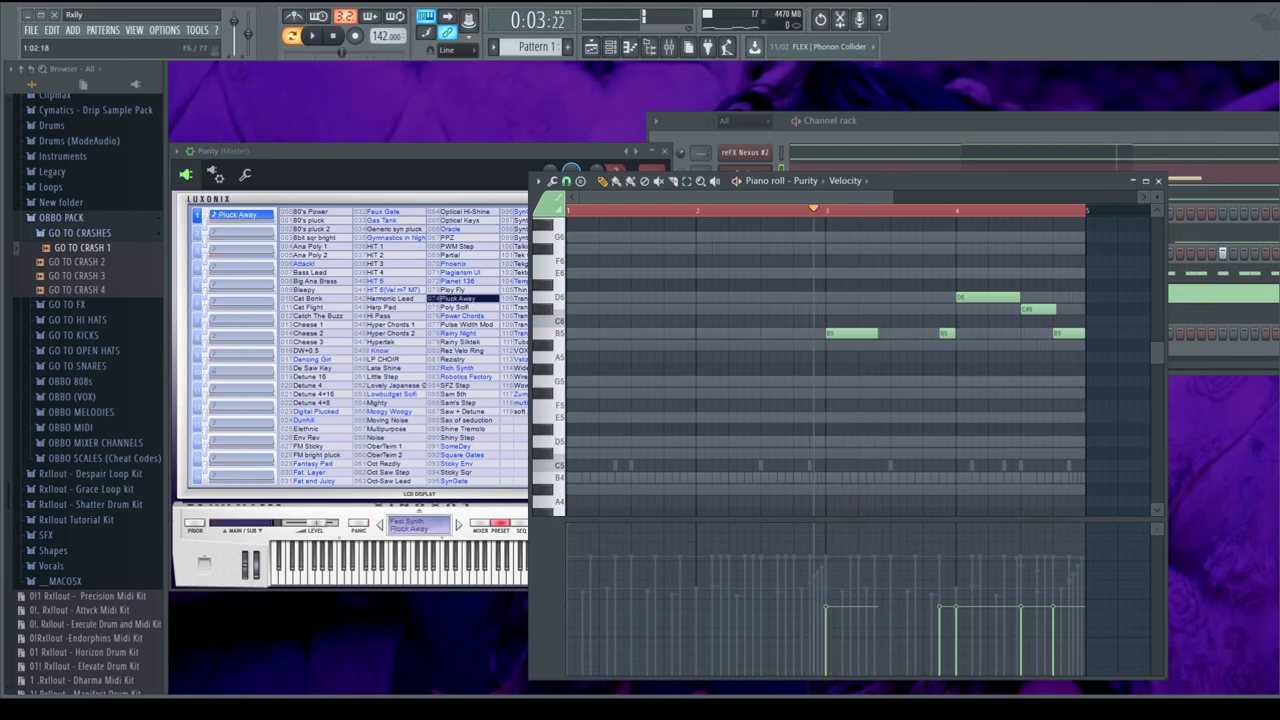
{"action": "left_click_drag", "start_coordinate": [889, 182], "coordinate": [864, 182]}
{"action": "key", "text": "space"}
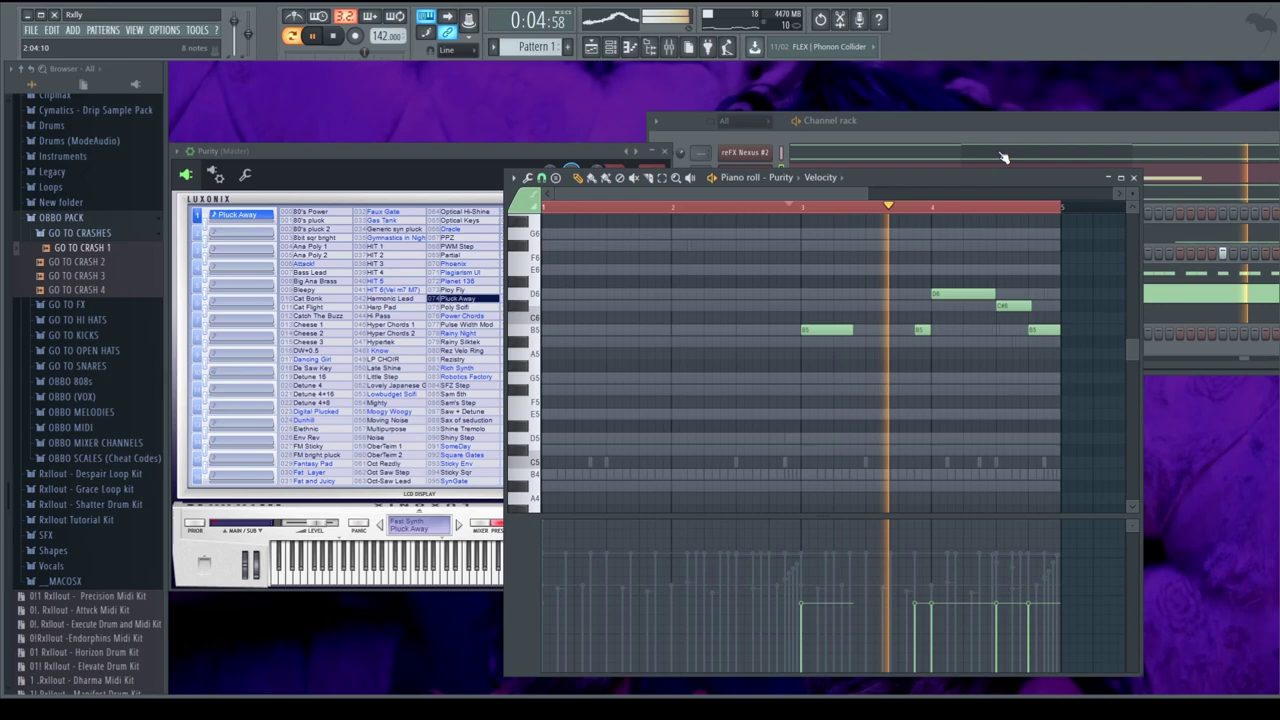
Bring the channel rack forward and reopen Purity's piano roll on the notes in bars 3 and 4.
{"action": "left_click", "coordinate": [942, 123]}
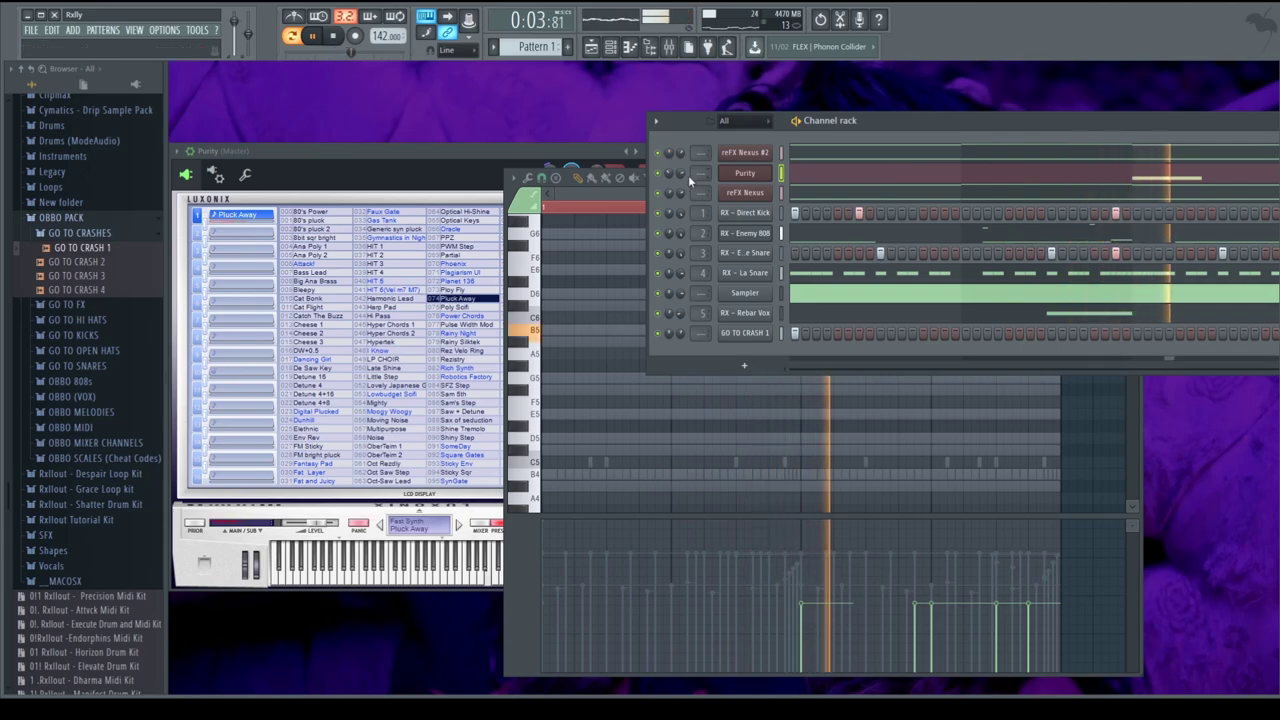
{"action": "left_click", "coordinate": [891, 177]}
{"action": "left_click", "coordinate": [891, 177]}
{"action": "scroll", "coordinate": [906, 394], "scroll_direction": "up", "scroll_amount": 1}
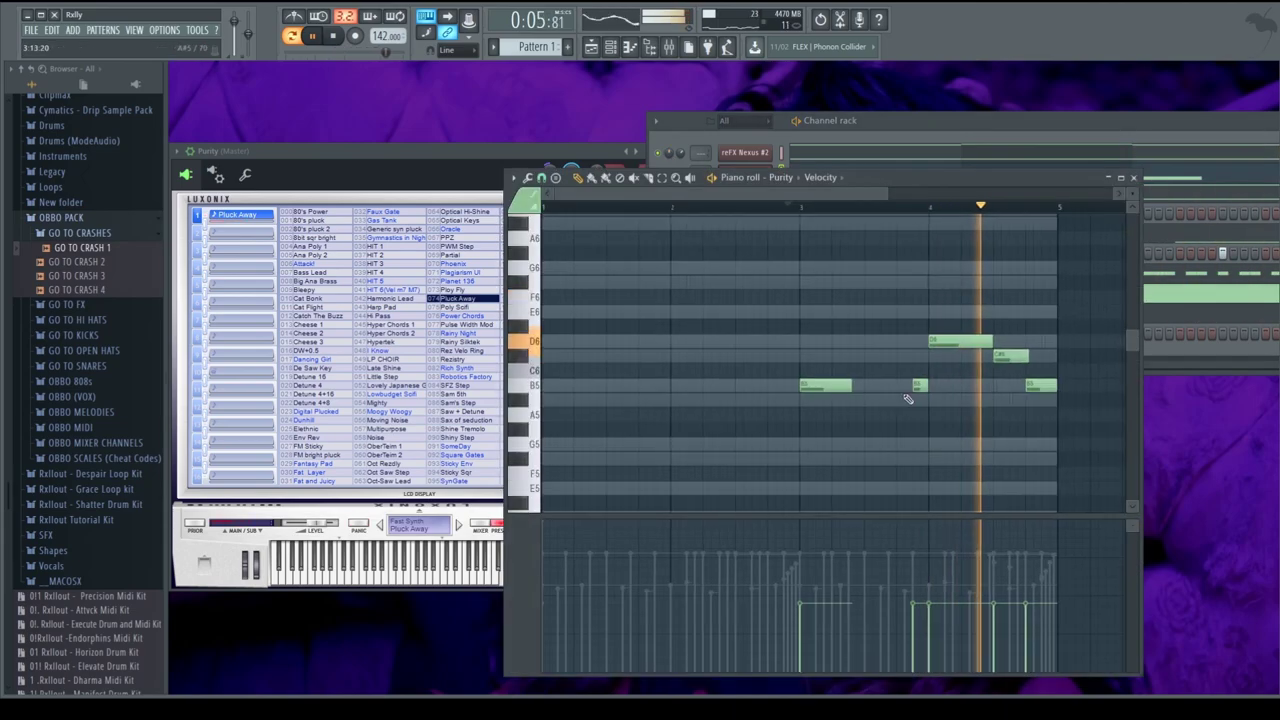
Shorten the D6 note at bar 4 and add a second short D6 right before the C#6.
{"action": "scroll", "coordinate": [909, 400], "scroll_direction": "down", "scroll_amount": 2}
{"action": "key", "text": "space"}
{"action": "left_click_drag", "start_coordinate": [862, 343], "coordinate": [841, 342]}
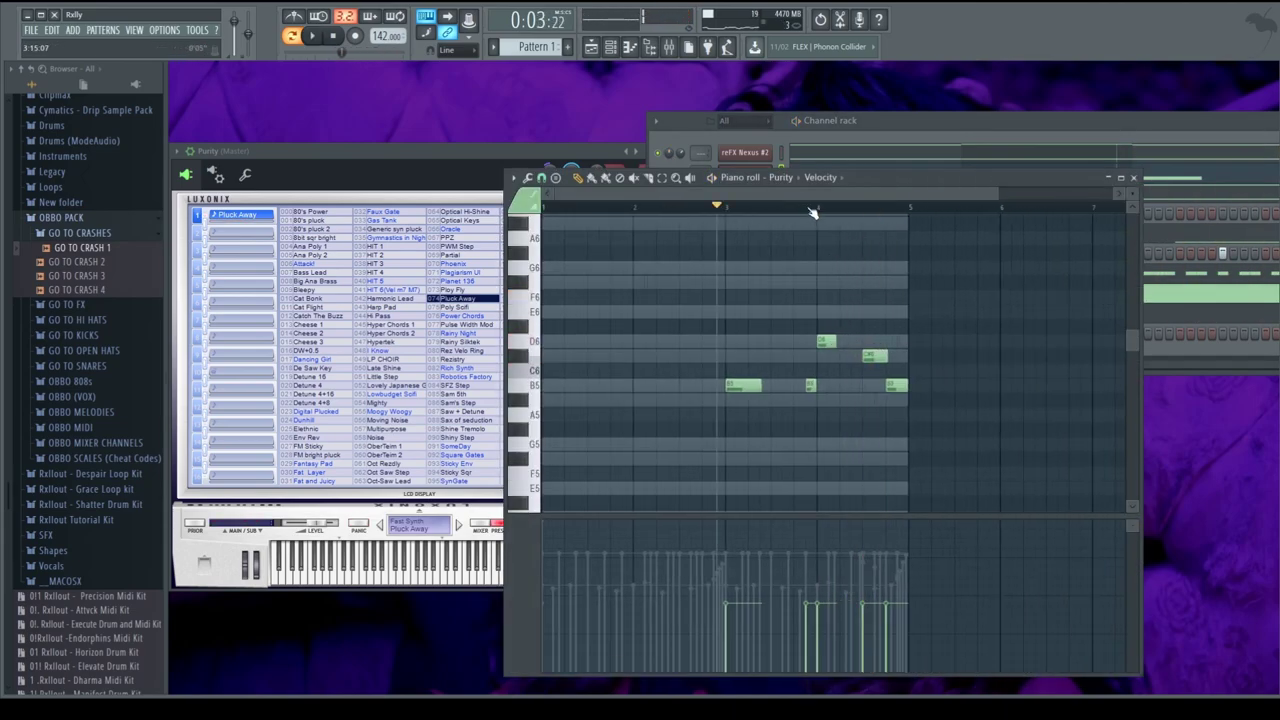
{"action": "left_click_drag", "start_coordinate": [864, 356], "coordinate": [850, 342]}
{"action": "left_click", "coordinate": [858, 357]}
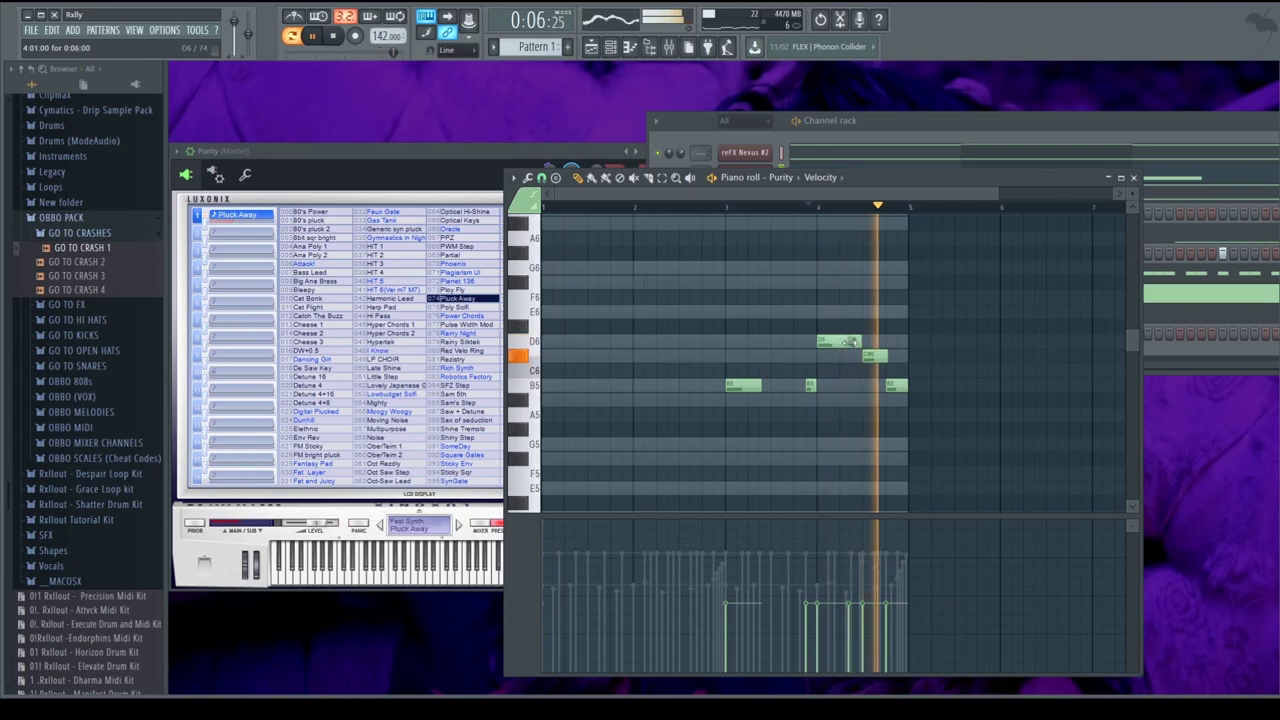
Lower the velocities of the Purity notes progressively across the melody, deselect them and close the piano roll.
{"action": "key", "text": "ctrl+a"}
{"action": "key", "text": "space"}
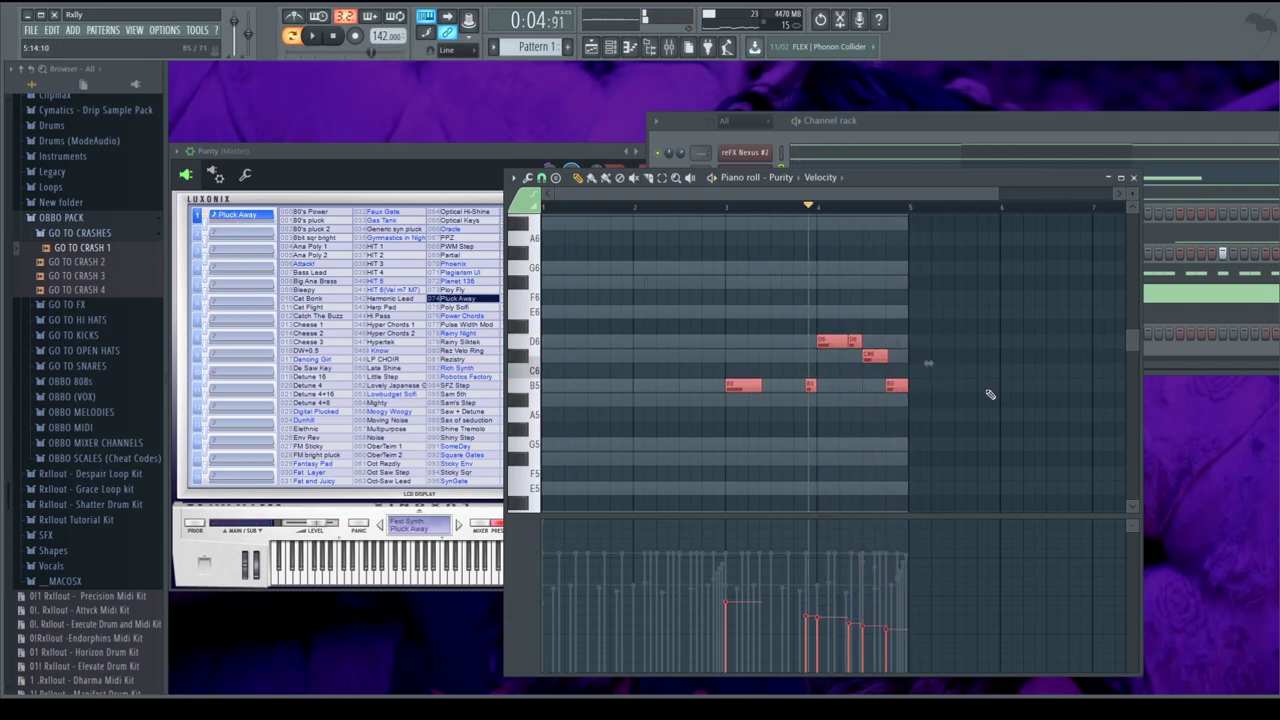
{"action": "key", "text": "ctrl+d"}
{"action": "left_click", "coordinate": [1134, 180]}
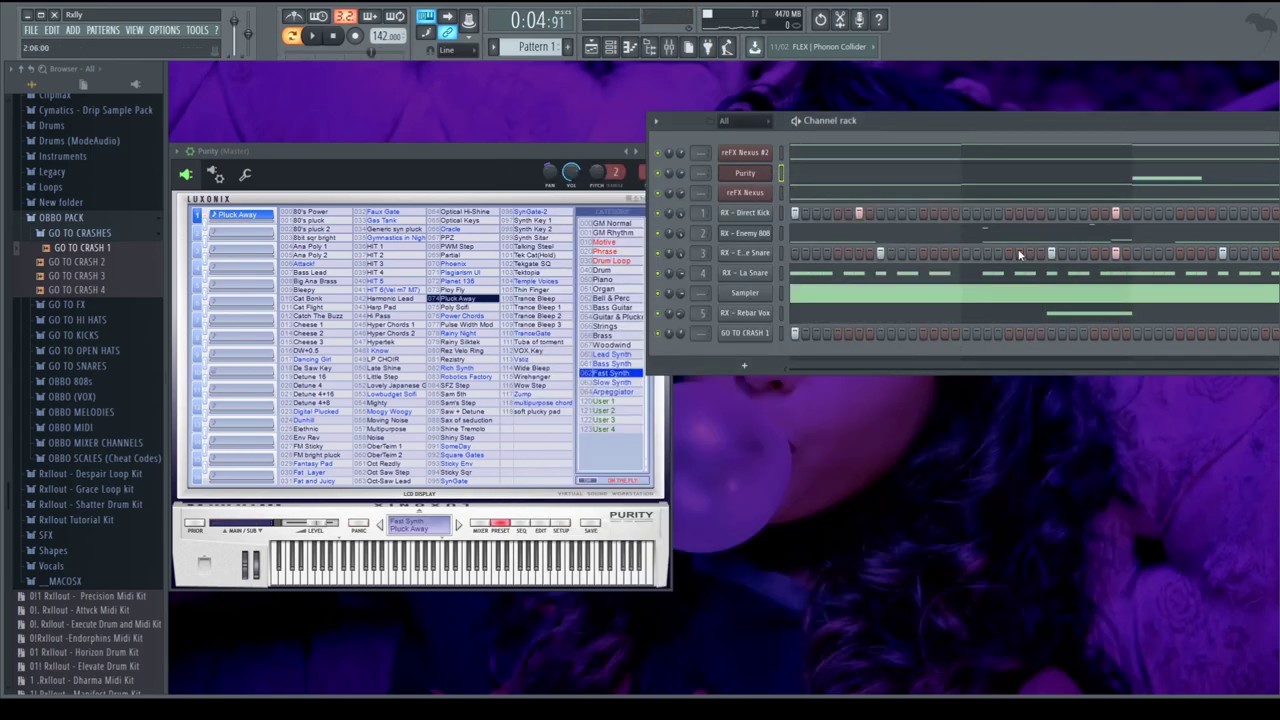
Close the Purity window and move the channel rack to the middle of the workspace.
{"action": "left_click", "coordinate": [532, 163]}
{"action": "left_click", "coordinate": [664, 151]}
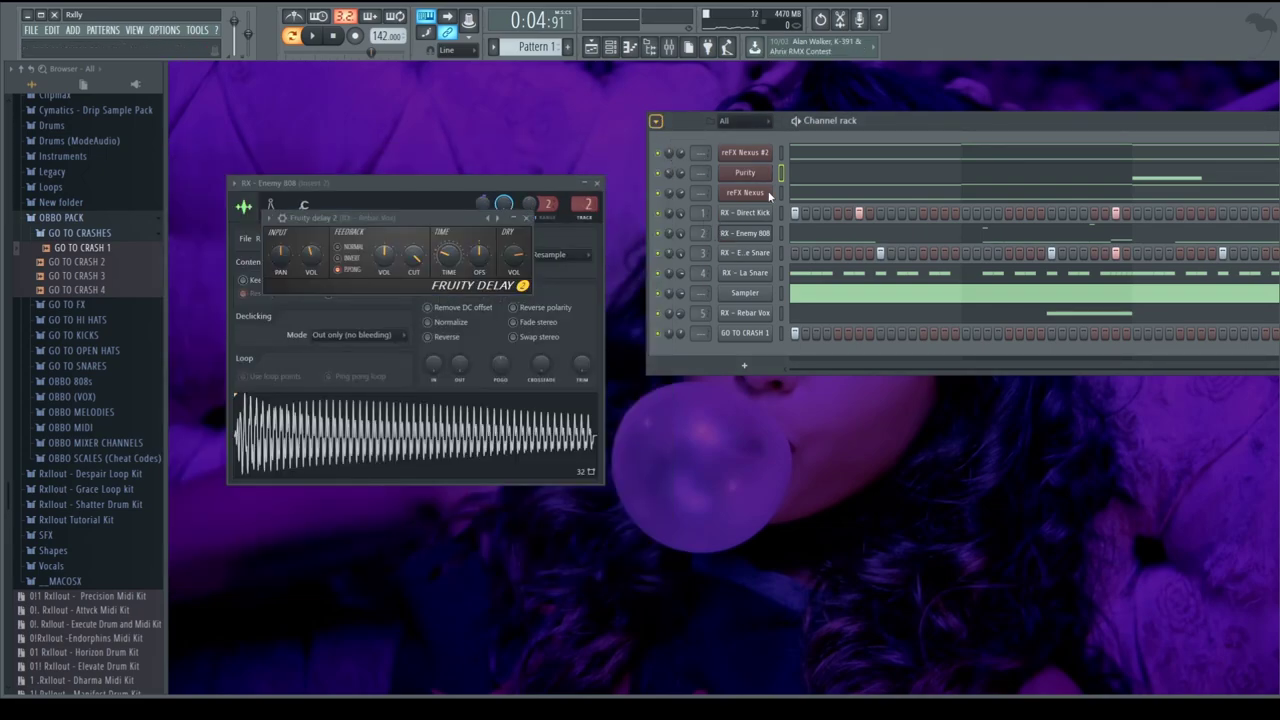
{"action": "left_click_drag", "start_coordinate": [1076, 138], "coordinate": [675, 265]}
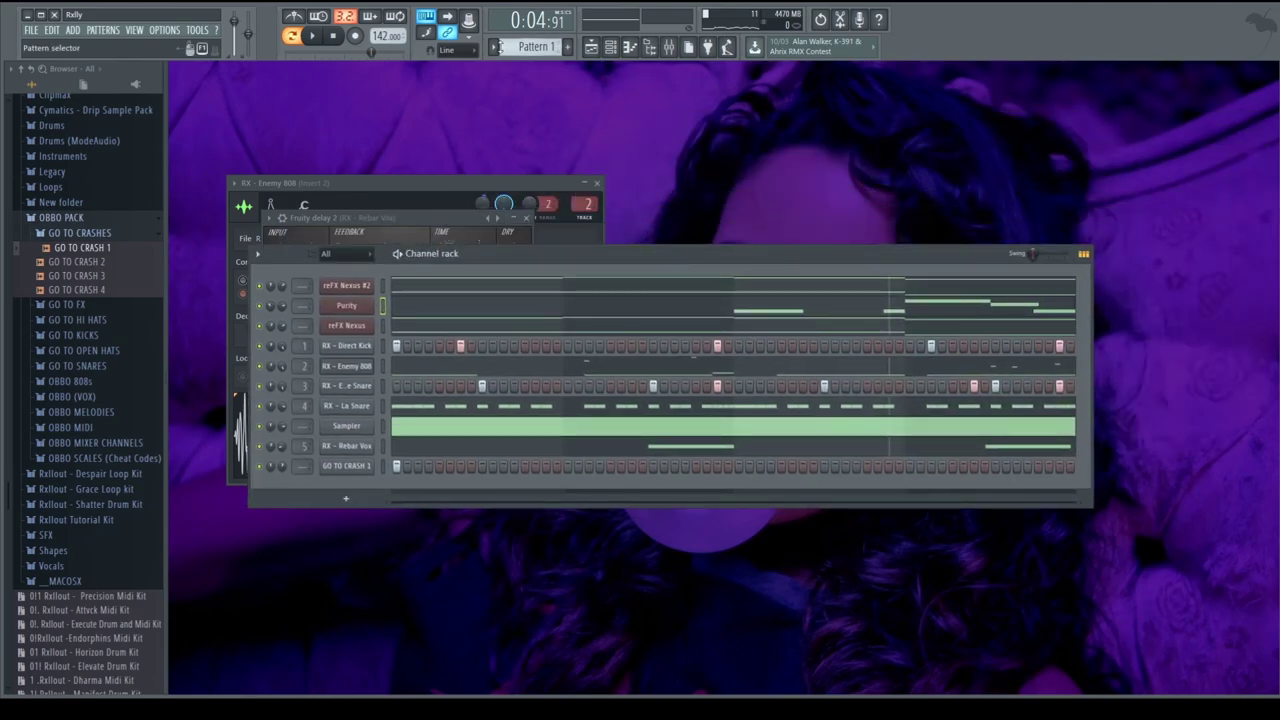
Split Pattern 1 by channel and place the reFX Nexus #2 pattern at bar 1 on playlist Track 1.
{"action": "key", "text": "F5"}
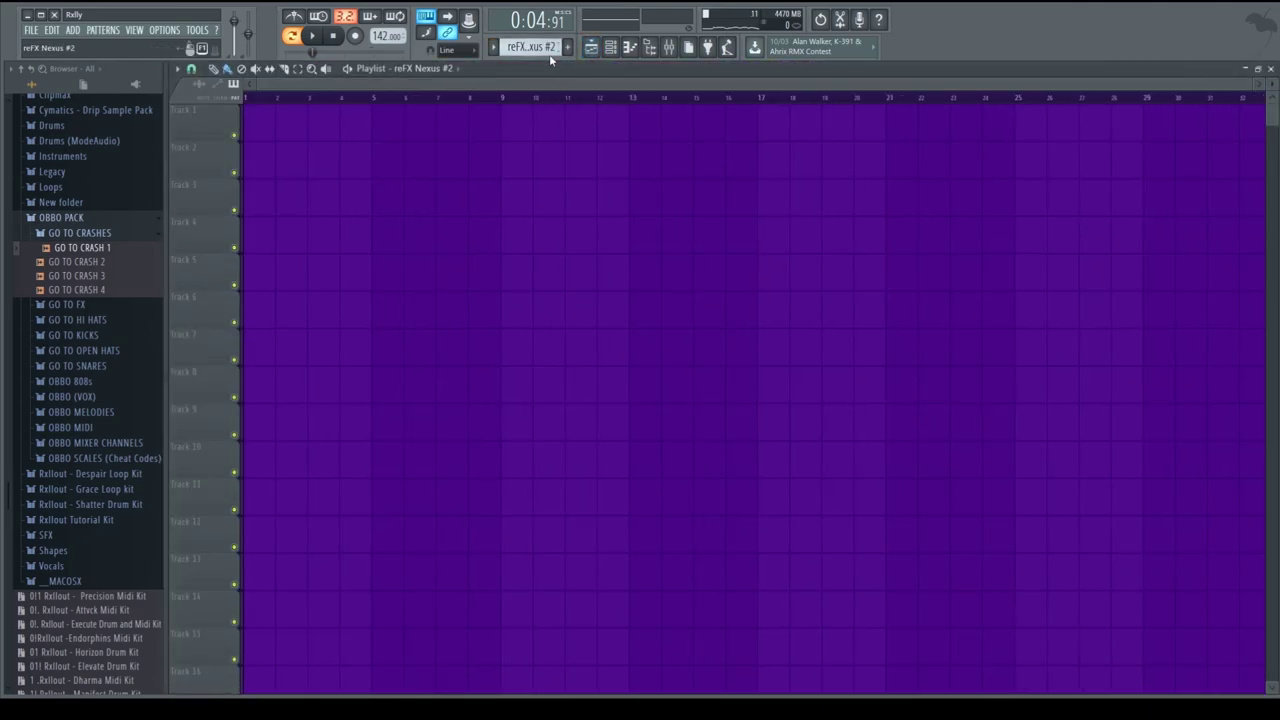
{"action": "left_click", "coordinate": [264, 147]}
{"action": "left_click", "coordinate": [350, 185]}
{"action": "right_click", "coordinate": [350, 185]}
{"action": "left_click_drag", "start_coordinate": [329, 157], "coordinate": [340, 119]}
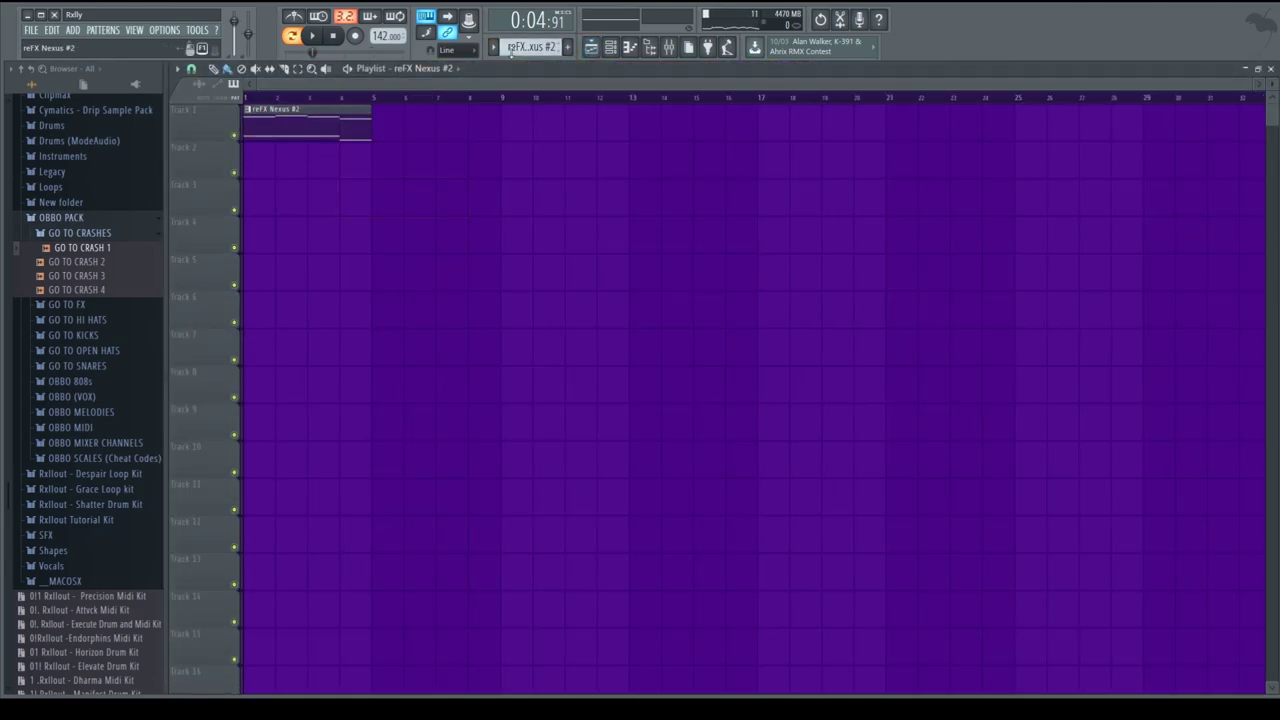
Place the Purity pattern on Track 2 and the reFX Nexus pattern on Track 3, both starting at bar 1.
{"action": "left_click_drag", "start_coordinate": [311, 175], "coordinate": [247, 168]}
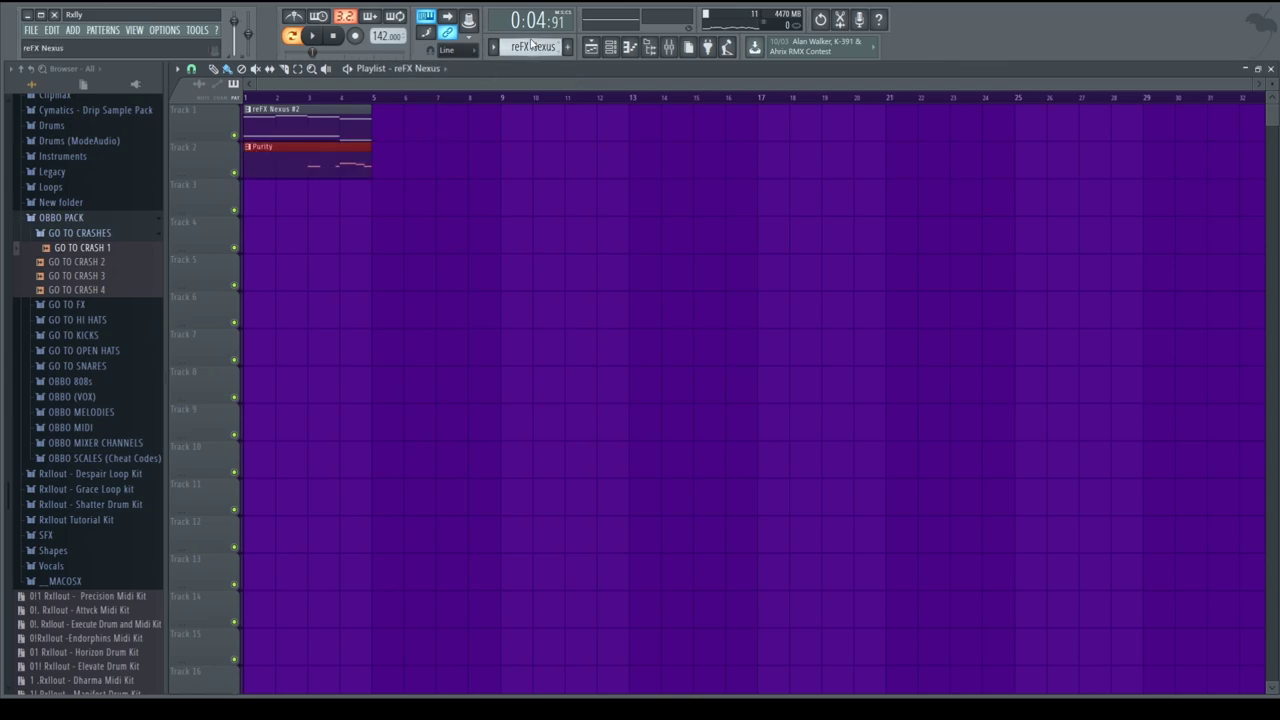
{"action": "left_click", "coordinate": [291, 190]}
{"action": "left_click_drag", "start_coordinate": [377, 194], "coordinate": [343, 194]}
Place the Direct Kick, Expose Snare, La Snare and Rebar Vox patterns at bar 1 on Tracks 4 to 7.
{"action": "left_click", "coordinate": [566, 47]}
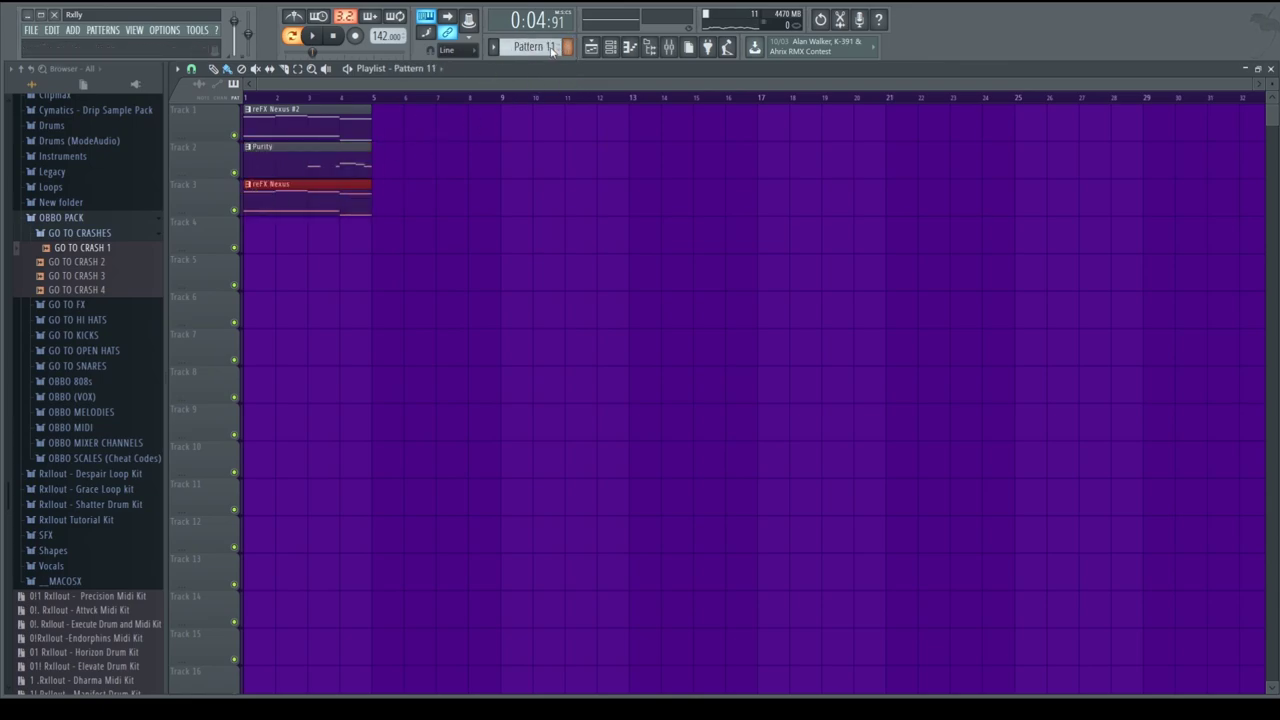
{"action": "left_click", "coordinate": [303, 246]}
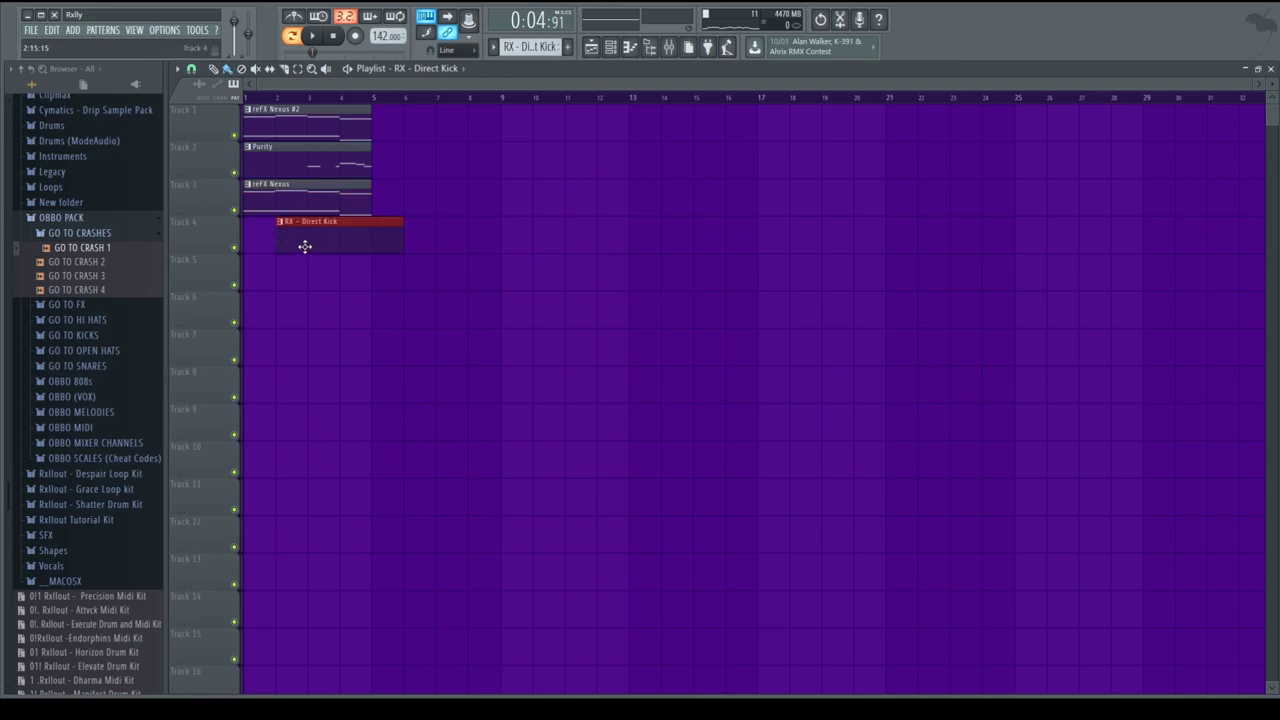
{"action": "left_click_drag", "start_coordinate": [303, 246], "coordinate": [254, 267]}
{"action": "left_click", "coordinate": [303, 277]}
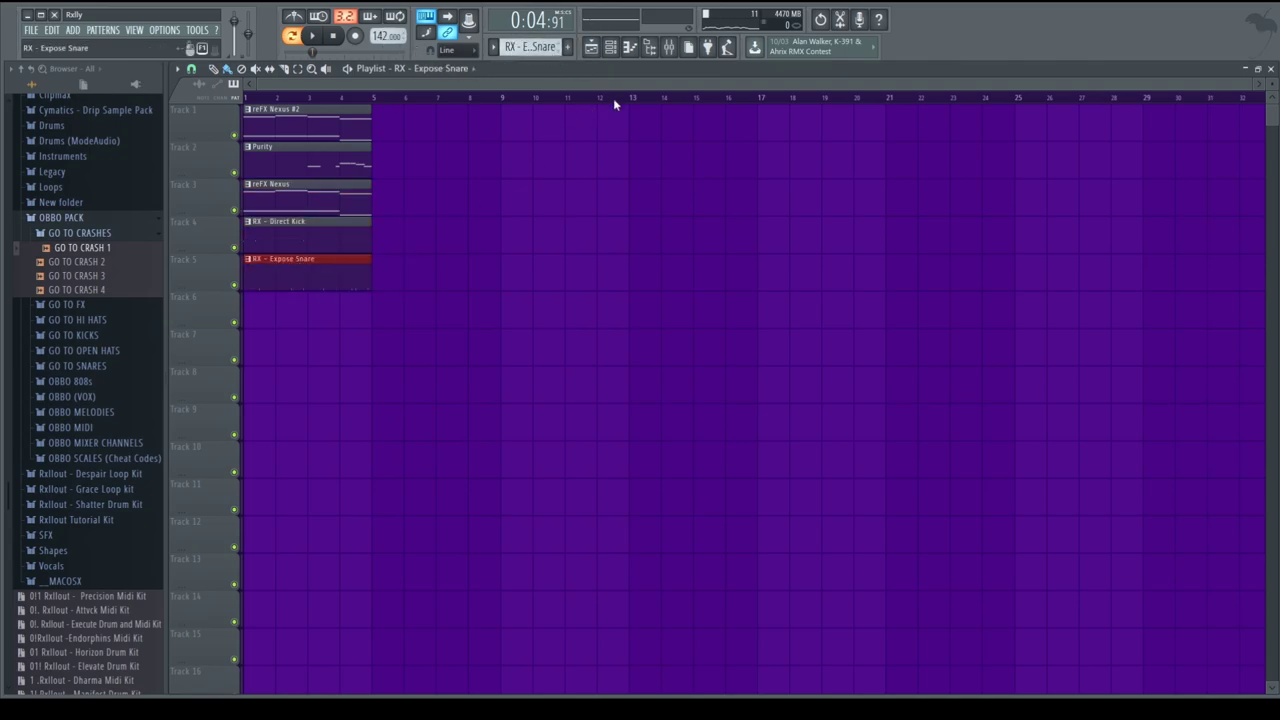
{"action": "left_click", "coordinate": [314, 305]}
{"action": "left_click_drag", "start_coordinate": [314, 305], "coordinate": [256, 340]}
{"action": "left_click", "coordinate": [288, 340]}
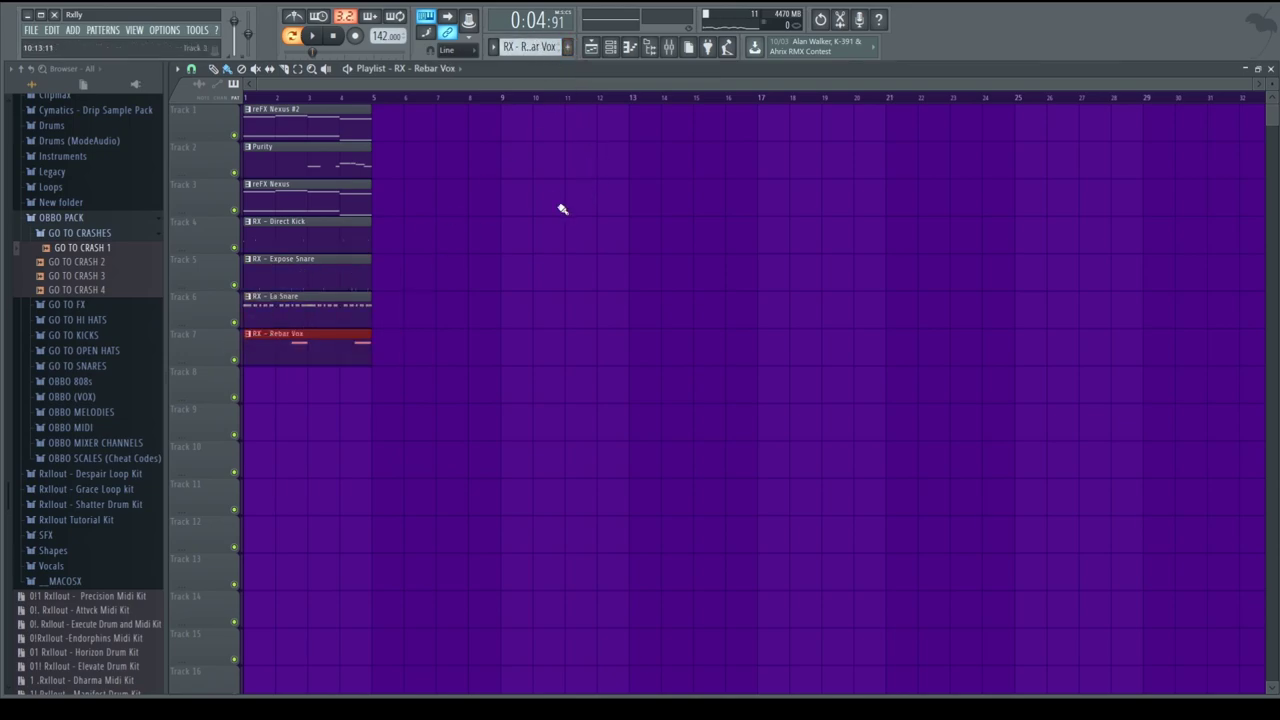
Place a single one-bar GO TO CRASH 1 clip at bar 1 on Track 8, deleting the extra copies.
{"action": "key", "text": "plus"}
{"action": "left_click", "coordinate": [290, 388]}
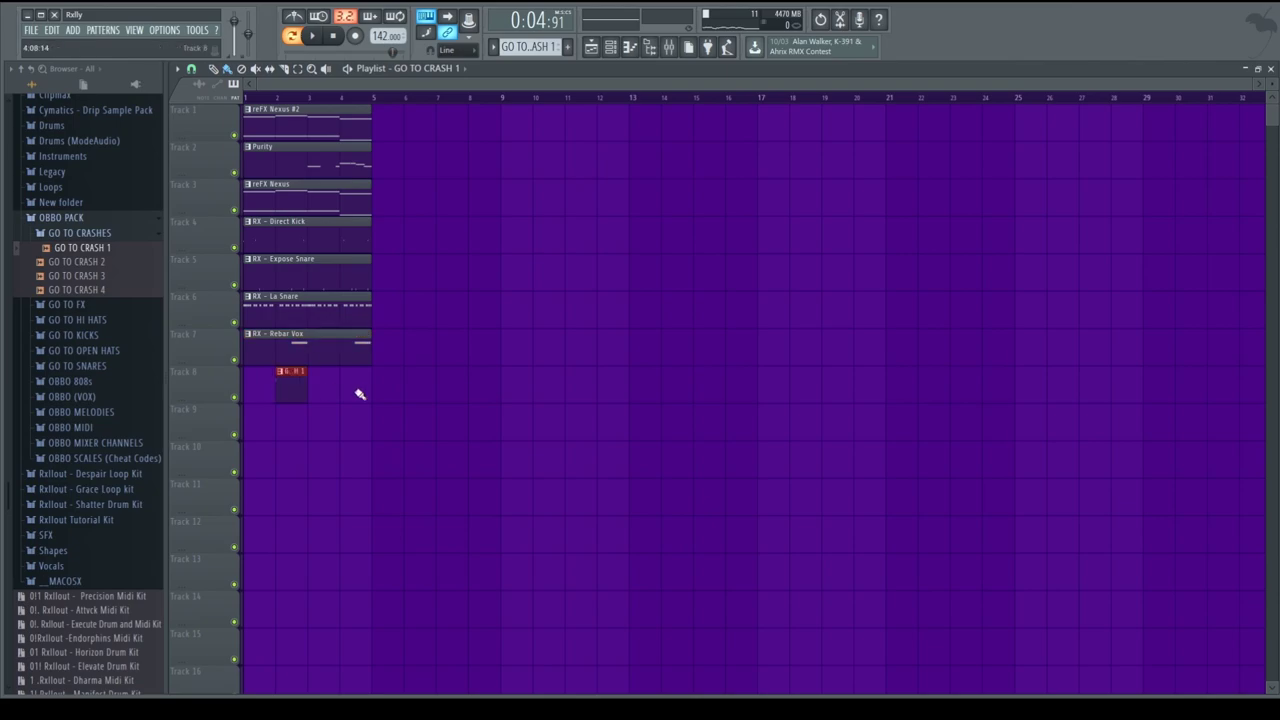
{"action": "left_click_drag", "start_coordinate": [357, 394], "coordinate": [256, 394]}
{"action": "right_click", "coordinate": [357, 394]}
{"action": "right_click", "coordinate": [322, 394]}
{"action": "right_click", "coordinate": [296, 385], "text": "ctrl"}
{"action": "right_click", "coordinate": [297, 386], "text": "ctrl"}
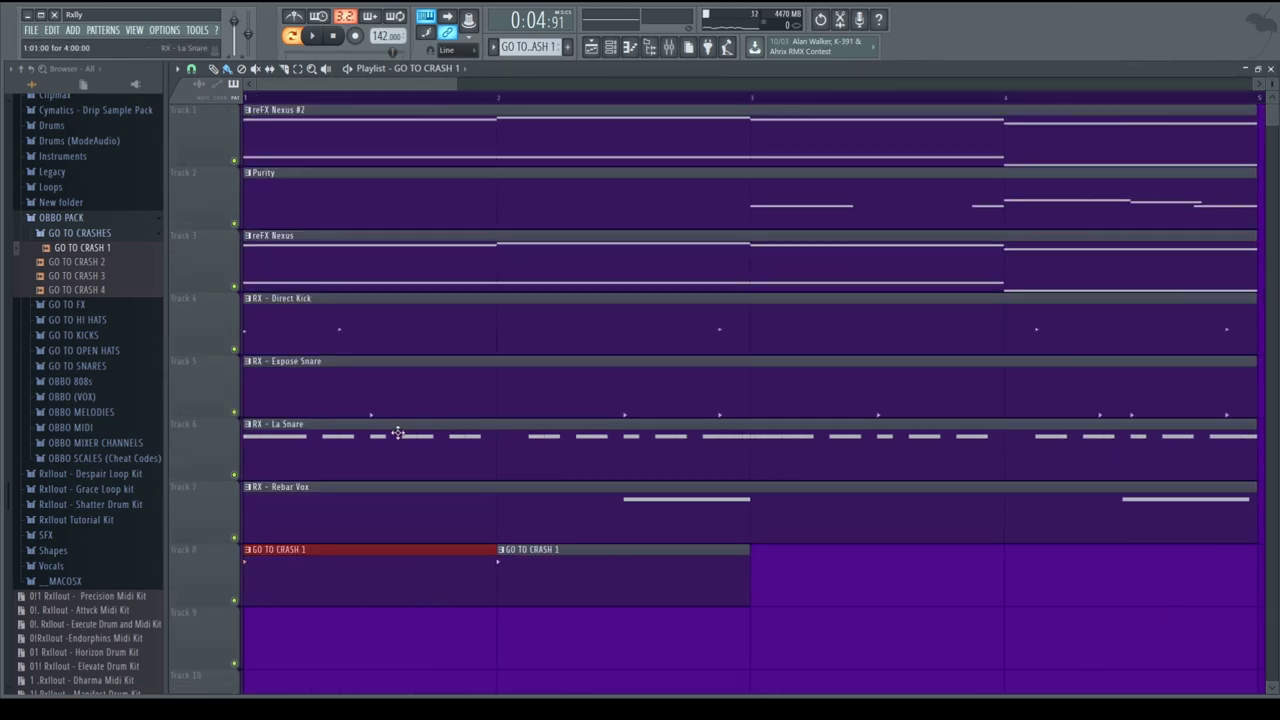
{"action": "right_click", "coordinate": [586, 531]}
{"action": "key", "text": "ctrl+z"}
{"action": "right_click", "coordinate": [616, 588]}
Duplicate all clips on Tracks 1 to 8 until the arrangement fills bars 1 to 16.
{"action": "scroll", "coordinate": [324, 564], "scroll_direction": "down", "scroll_amount": 3}
{"action": "key", "text": "ctrl+a"}
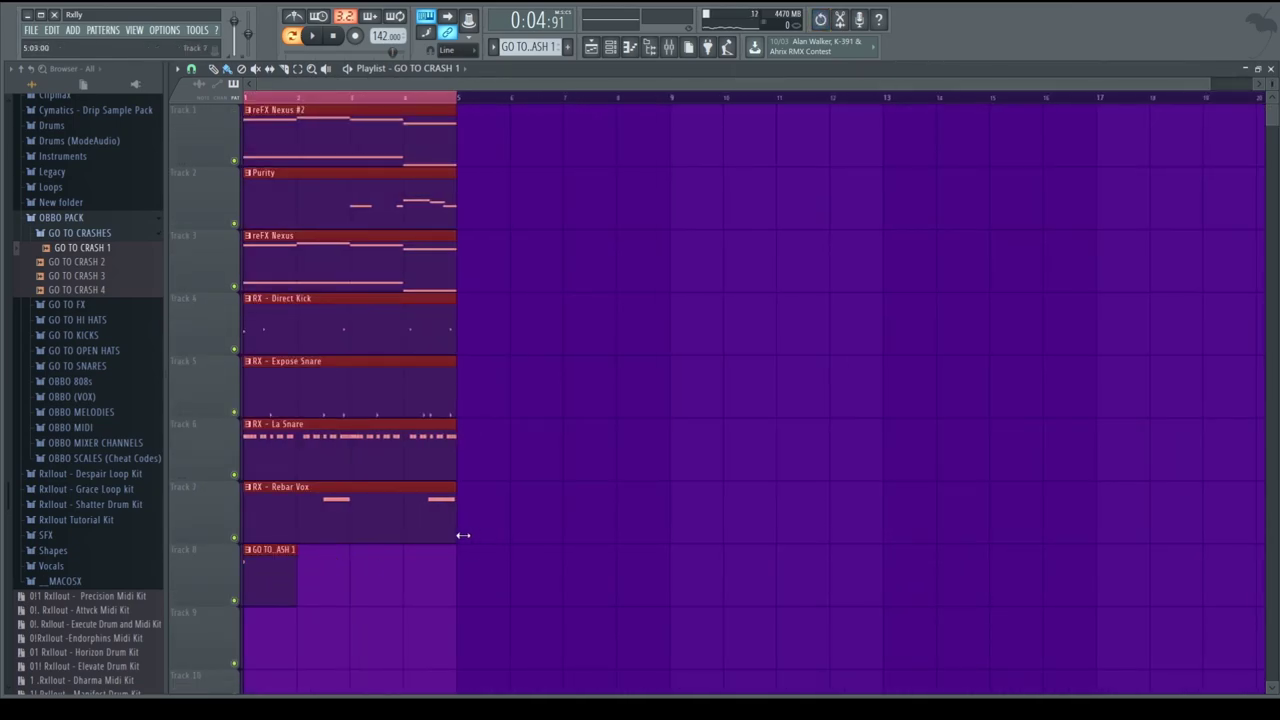
{"action": "mouse_move", "coordinate": [335, 510]}
{"action": "left_mouse_down", "text": "shift"}
{"action": "mouse_move", "coordinate": [651, 503]}
{"action": "mouse_move", "coordinate": [548, 505]}
{"action": "left_mouse_up", "text": "shift"}
{"action": "scroll", "coordinate": [483, 560], "scroll_direction": "down", "scroll_amount": 2}
{"action": "key", "text": "ctrl+a"}
{"action": "left_click_drag", "start_coordinate": [322, 449], "coordinate": [668, 419], "text": "shift"}
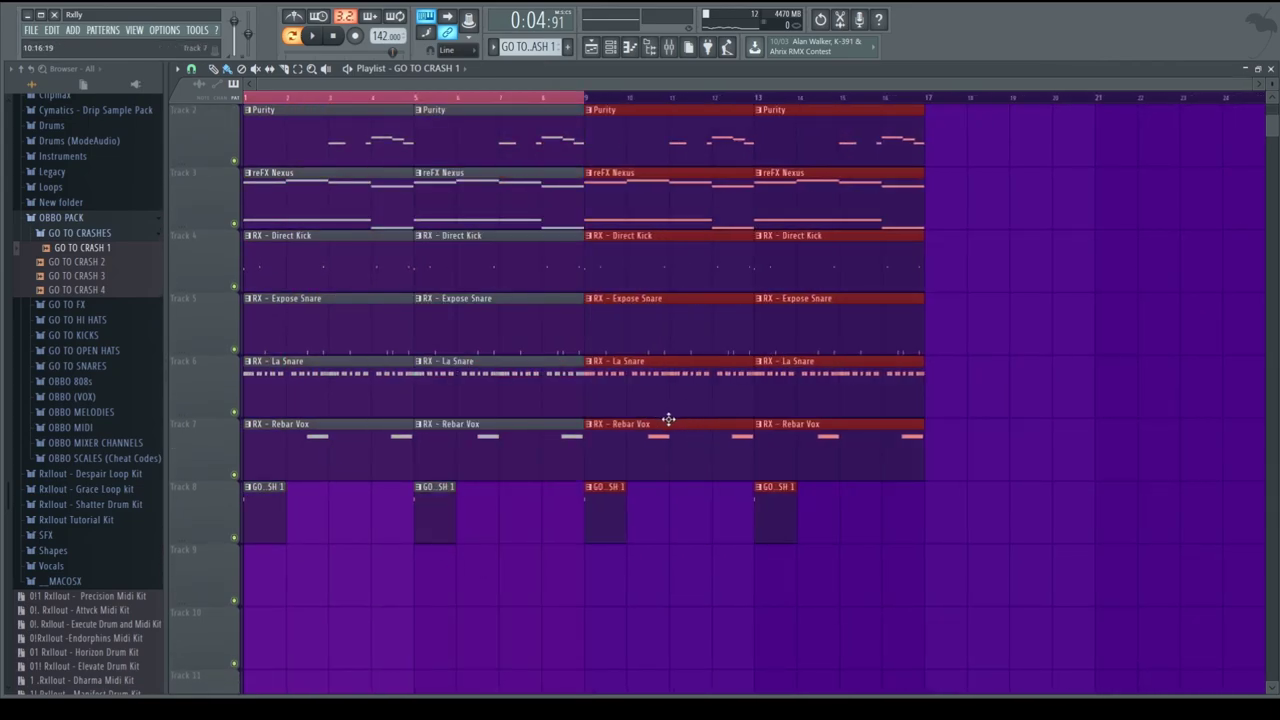
Duplicate the whole 16-bar arrangement once more so the clips fill bars 1 to 32.
{"action": "scroll", "coordinate": [668, 419], "scroll_direction": "down", "scroll_amount": 1}
{"action": "left_click_drag", "start_coordinate": [900, 566], "coordinate": [208, 176], "text": "ctrl"}
{"action": "right_click", "coordinate": [439, 204], "text": "ctrl"}
{"action": "right_click", "coordinate": [440, 216], "text": "ctrl"}
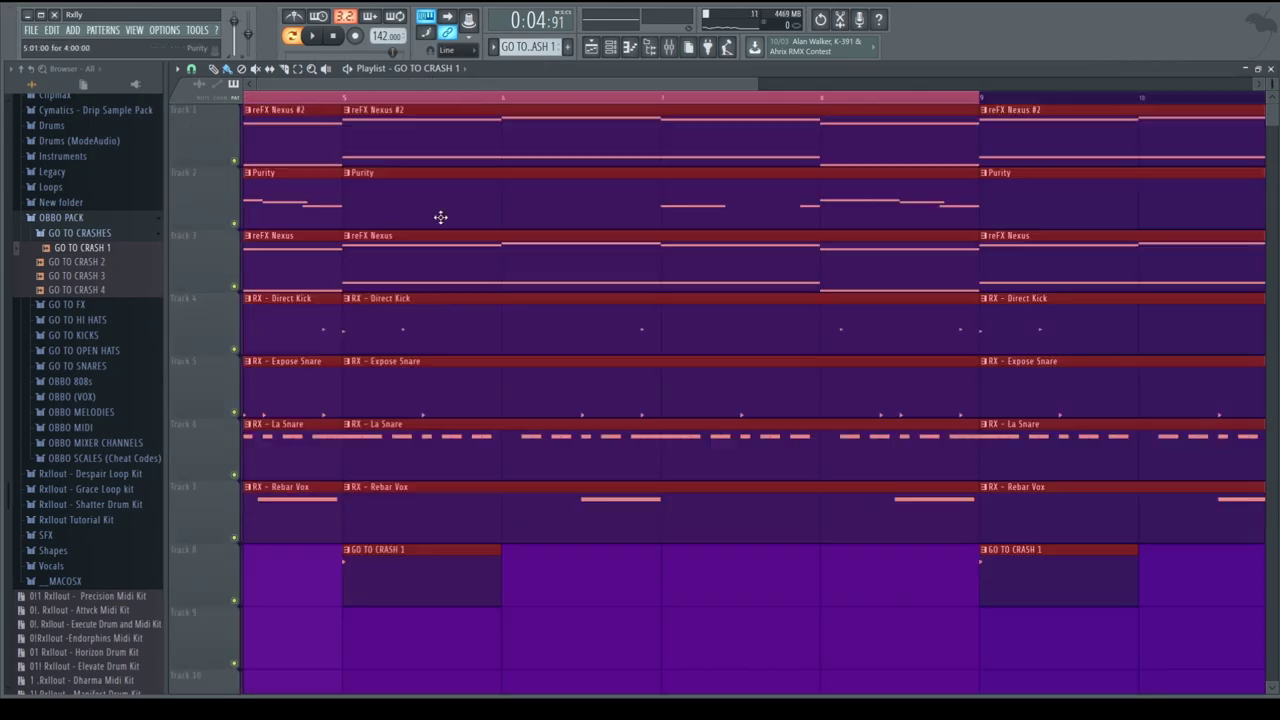
{"action": "left_click_drag", "start_coordinate": [304, 138], "coordinate": [817, 151], "text": "shift"}
{"action": "left_click", "coordinate": [817, 150]}
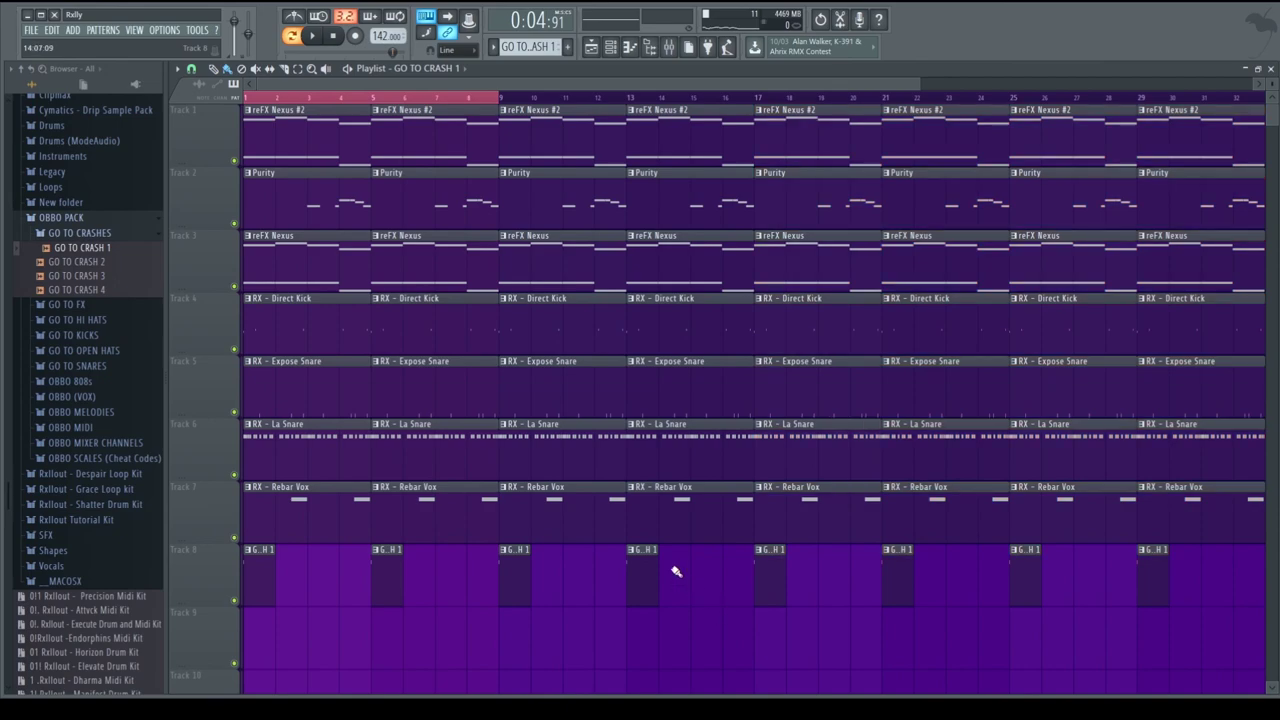
Delete the crash, Rebar Vox and drum clips in bars 1 to 8, plus the first Purity clip.
{"action": "right_click", "coordinate": [385, 575]}
{"action": "right_click", "coordinate": [260, 572]}
{"action": "right_click", "coordinate": [320, 512]}
{"action": "right_click", "coordinate": [427, 500]}
{"action": "right_click", "coordinate": [340, 451]}
{"action": "right_click", "coordinate": [414, 451]}
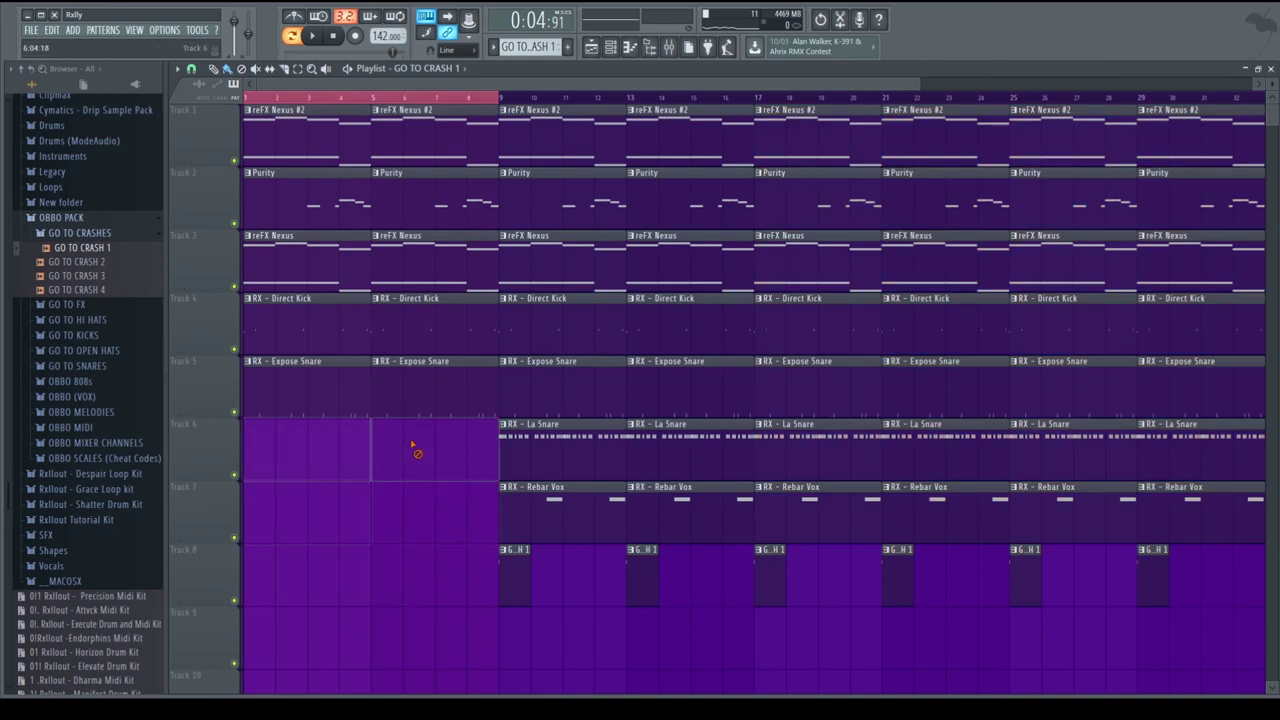
{"action": "right_click", "coordinate": [400, 390]}
{"action": "right_click", "coordinate": [357, 343]}
{"action": "right_click", "coordinate": [291, 220]}
Thin out the Purity clips on Track 2 so they start only at bars 5, 13, 21 and 29.
{"action": "scroll", "coordinate": [571, 214], "scroll_direction": "down", "scroll_amount": 2}
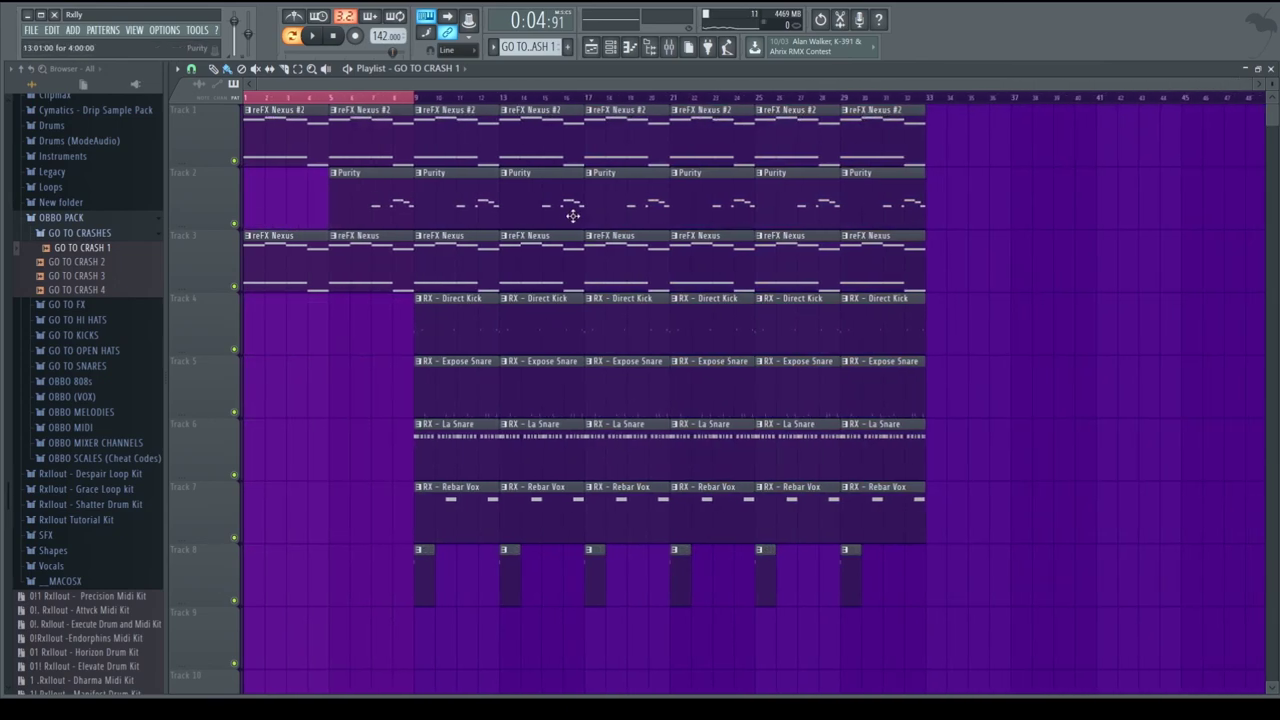
{"action": "right_click", "coordinate": [640, 197]}
{"action": "right_click", "coordinate": [697, 195]}
{"action": "right_click", "coordinate": [766, 208]}
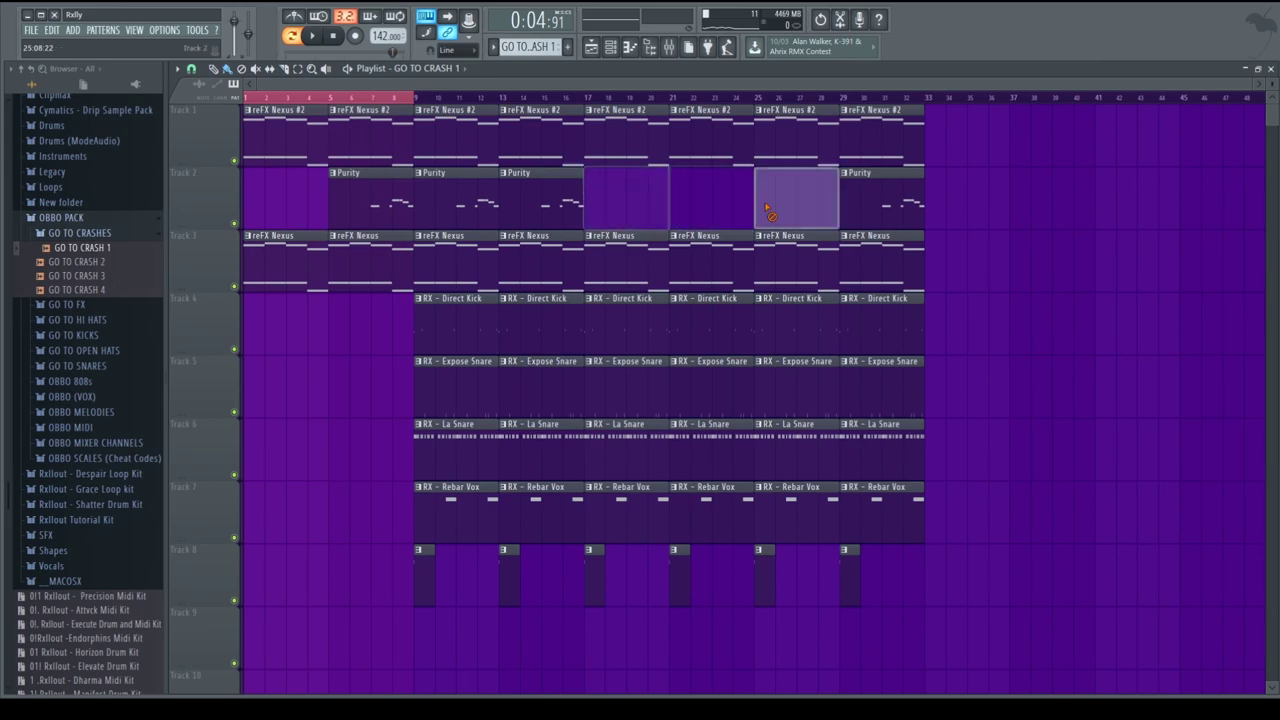
{"action": "right_click", "coordinate": [469, 211]}
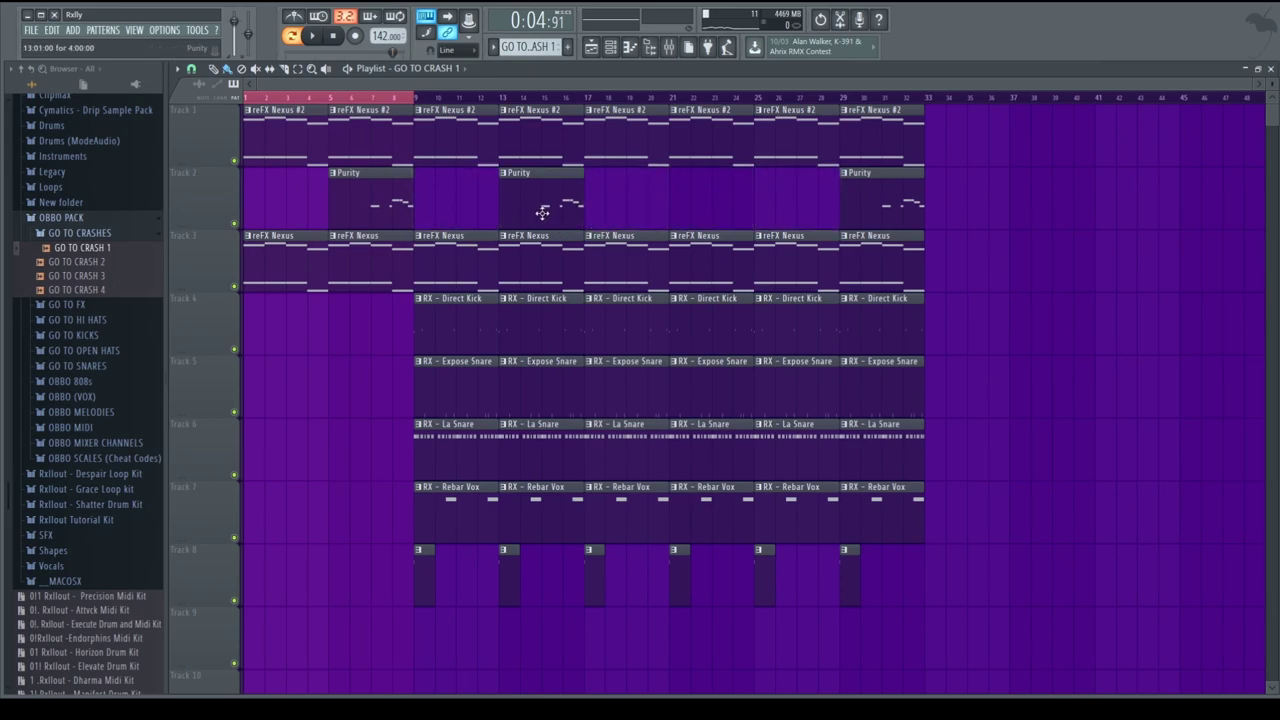
{"action": "left_click_drag", "start_coordinate": [543, 213], "coordinate": [717, 203], "text": "shift"}
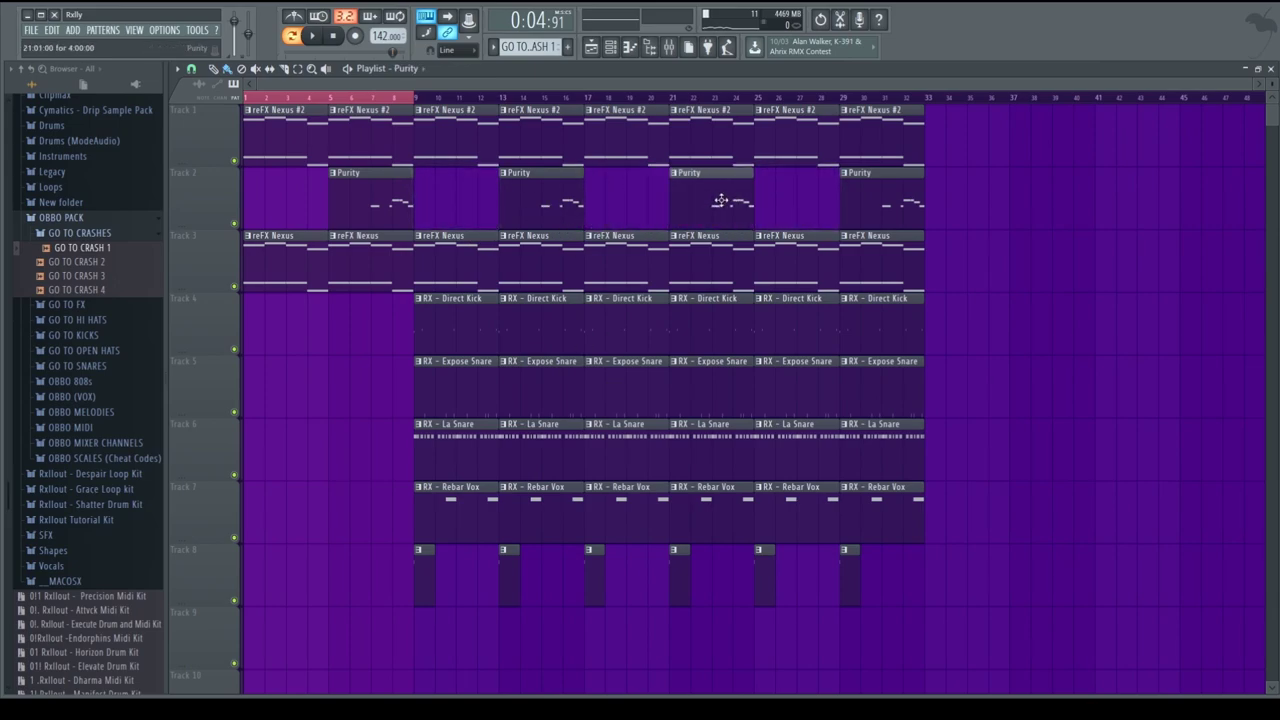
Delete the Direct Kick clip at bar 9 and arrange the La Snare clips at bars 1, 9, 17 and 25.
{"action": "right_click", "coordinate": [486, 332]}
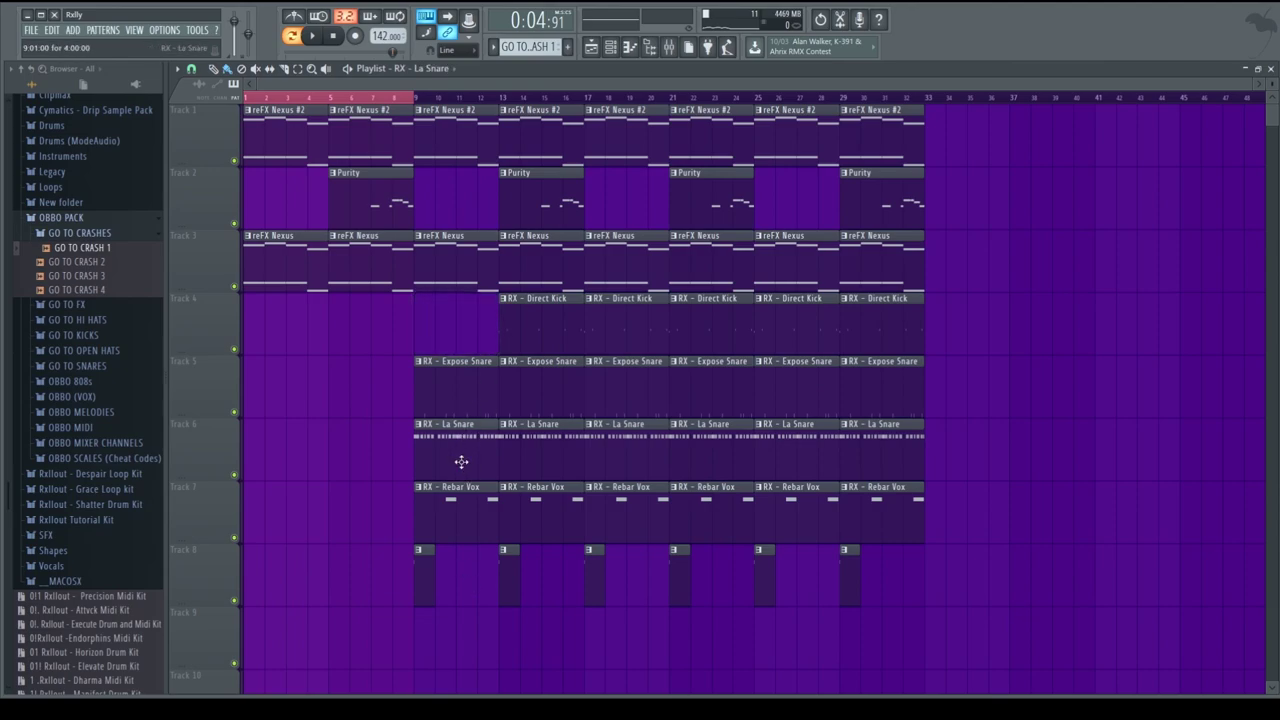
{"action": "left_click_drag", "start_coordinate": [461, 462], "coordinate": [291, 457]}
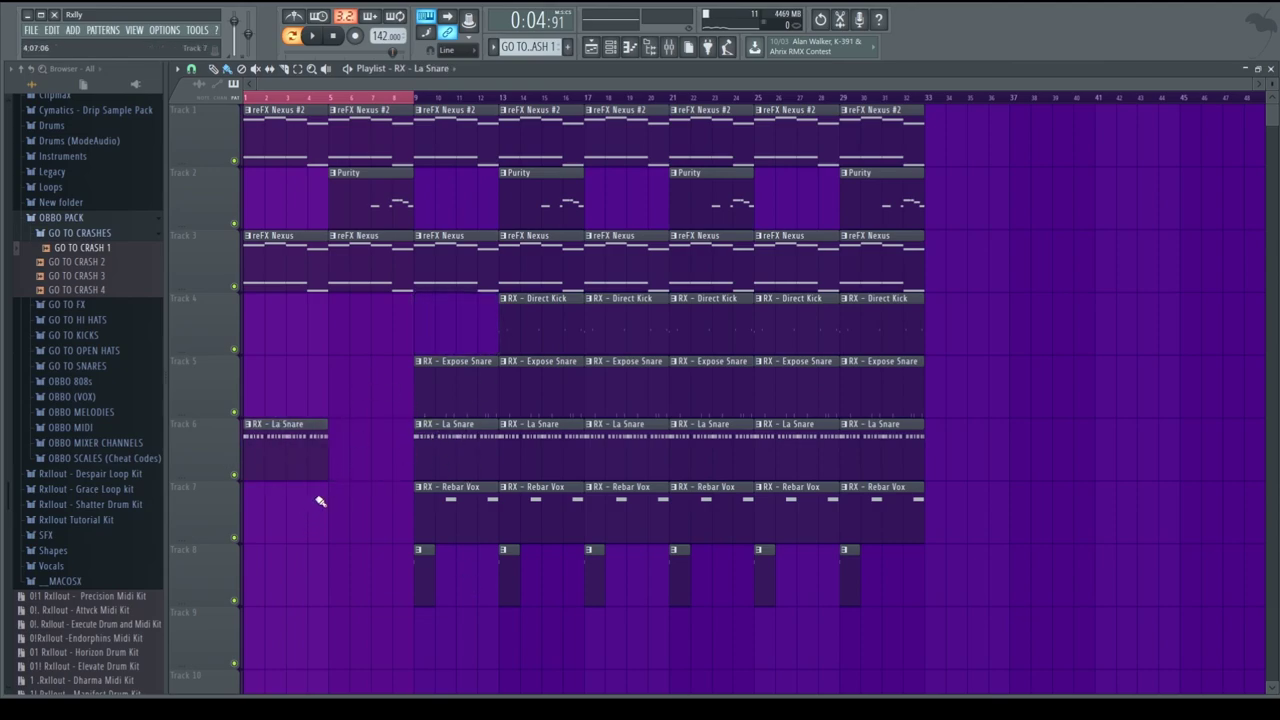
{"action": "right_click", "coordinate": [572, 459]}
{"action": "right_click", "coordinate": [694, 440]}
{"action": "right_click", "coordinate": [880, 450]}
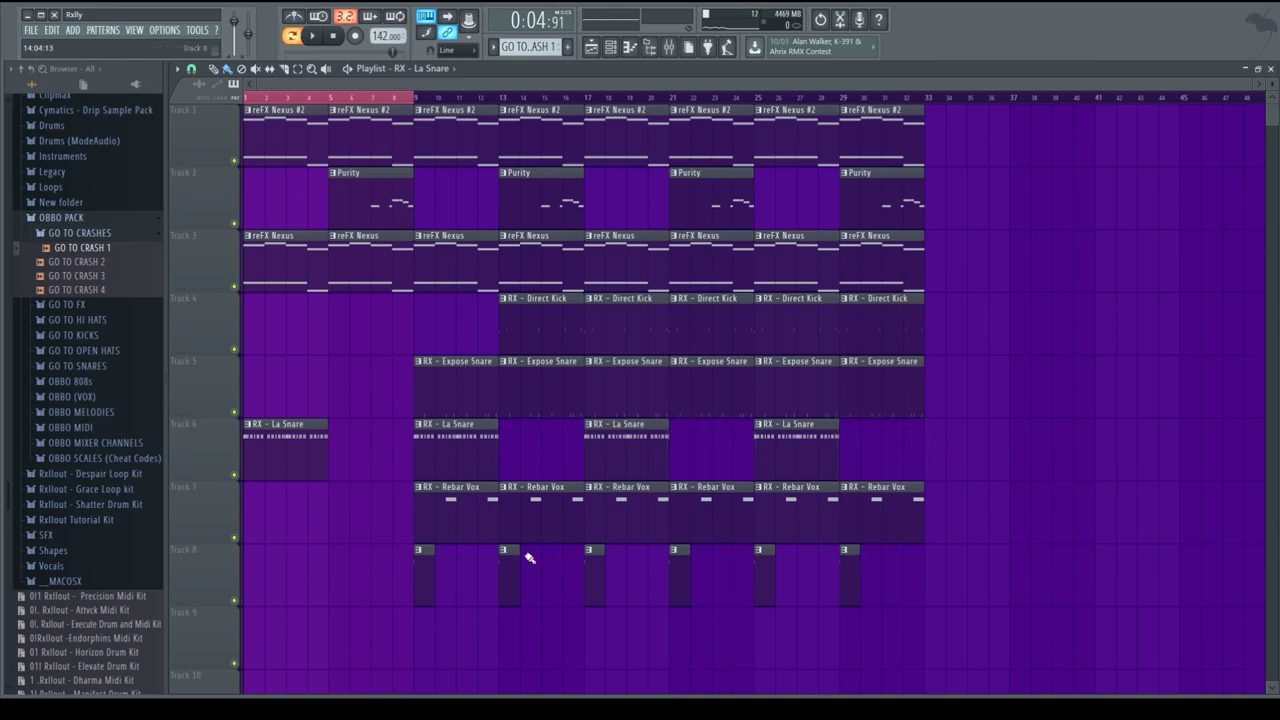
Delete the Rebar Vox clips at bars 9, 17 and 25.
{"action": "right_click", "coordinate": [474, 514]}
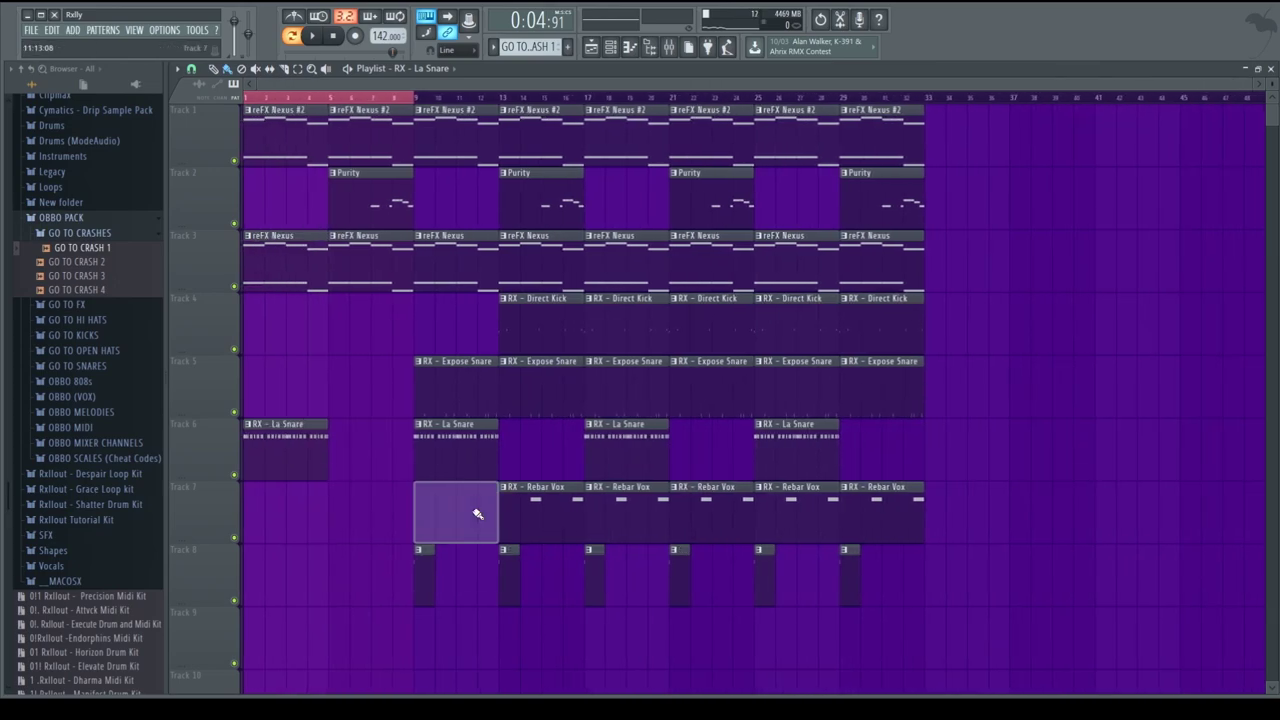
{"action": "right_click", "coordinate": [630, 530]}
{"action": "right_click", "coordinate": [789, 514]}
Rearrange the Purity clips to start at bars 9, 17 and 25, deleting the one at bar 29.
{"action": "left_click_drag", "start_coordinate": [548, 213], "coordinate": [629, 206]}
{"action": "left_click_drag", "start_coordinate": [704, 192], "coordinate": [789, 189]}
{"action": "right_click", "coordinate": [872, 200]}
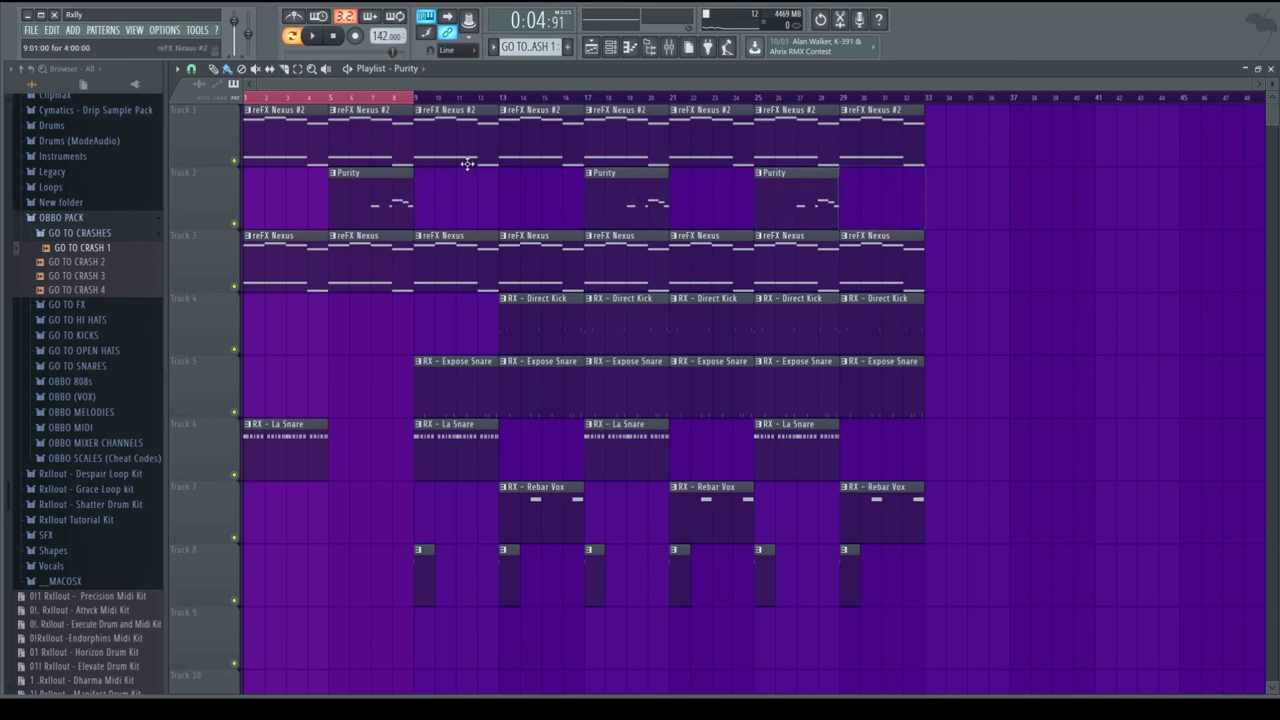
{"action": "left_click_drag", "start_coordinate": [339, 191], "coordinate": [456, 206]}
Set the playlist time selection to bars 1 to 32 and play the arrangement from the start.
{"action": "left_click_drag", "start_coordinate": [245, 97], "coordinate": [956, 112]}
{"action": "key", "text": "ctrl+d"}
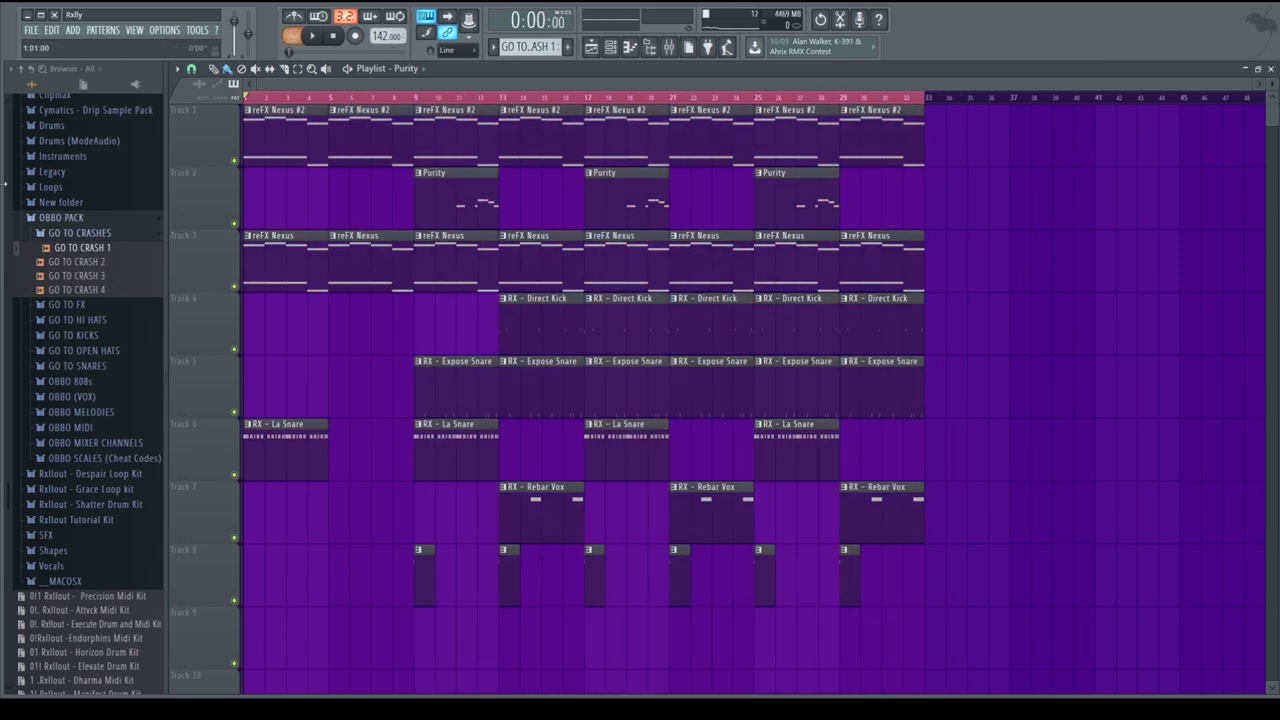
{"action": "key", "text": "space"}
Close the playlist, the Fruity Delay 2 window and the Enemy 808 window, and stop playback.
{"action": "left_click", "coordinate": [1270, 68]}
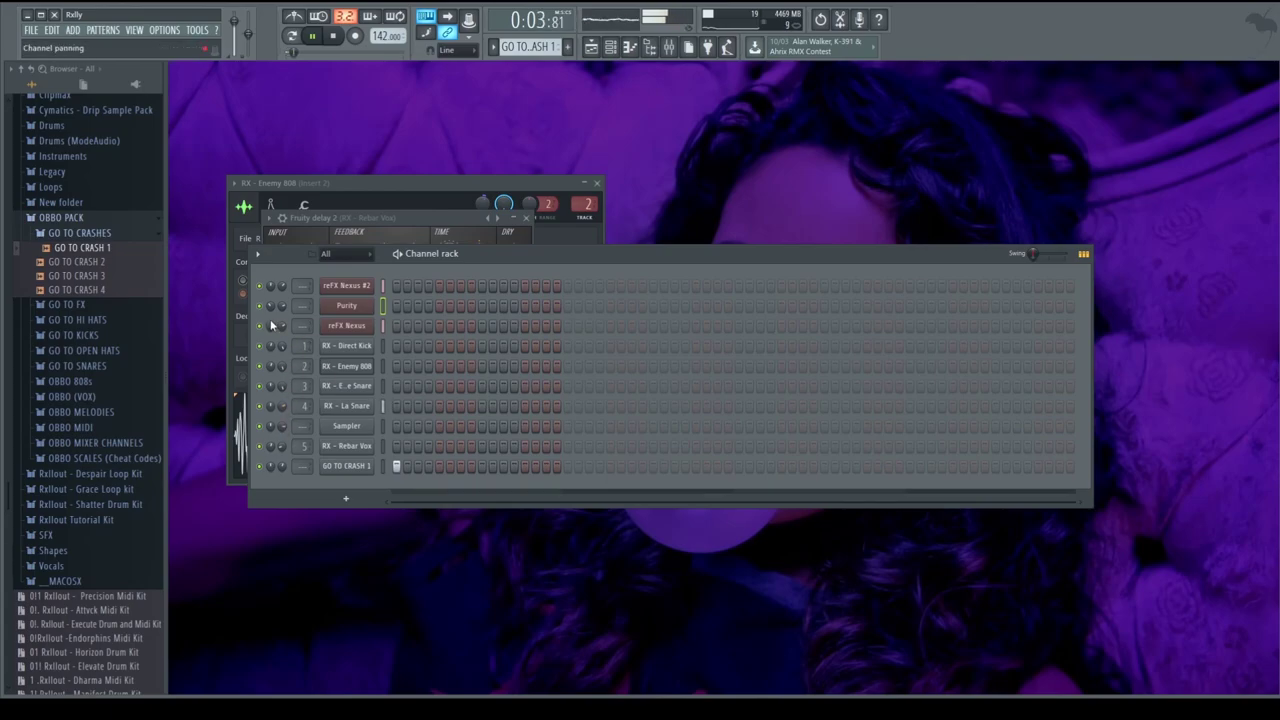
{"action": "left_click", "coordinate": [526, 218]}
{"action": "left_click", "coordinate": [597, 184]}
{"action": "left_click", "coordinate": [597, 184]}
{"action": "key", "text": "space"}
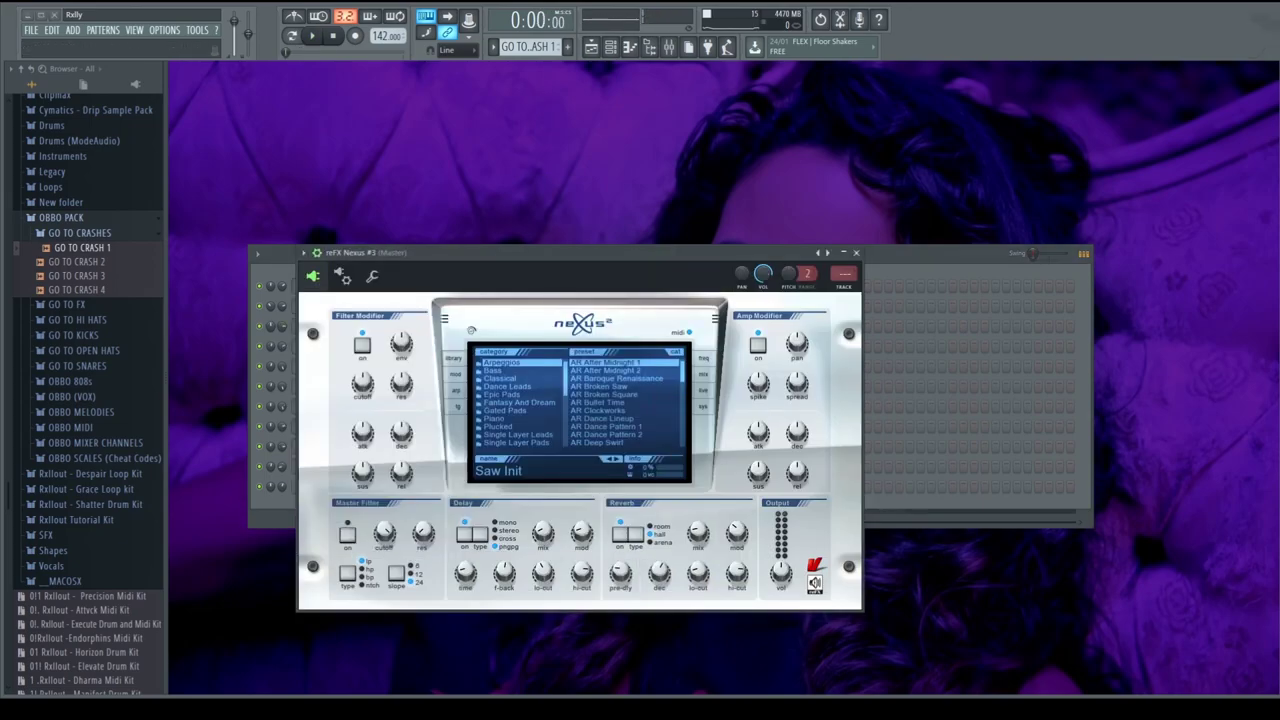
Load the BA UK Bass preset in reFX Nexus #3, close its window and audition the sound.
{"action": "left_click", "coordinate": [510, 370]}
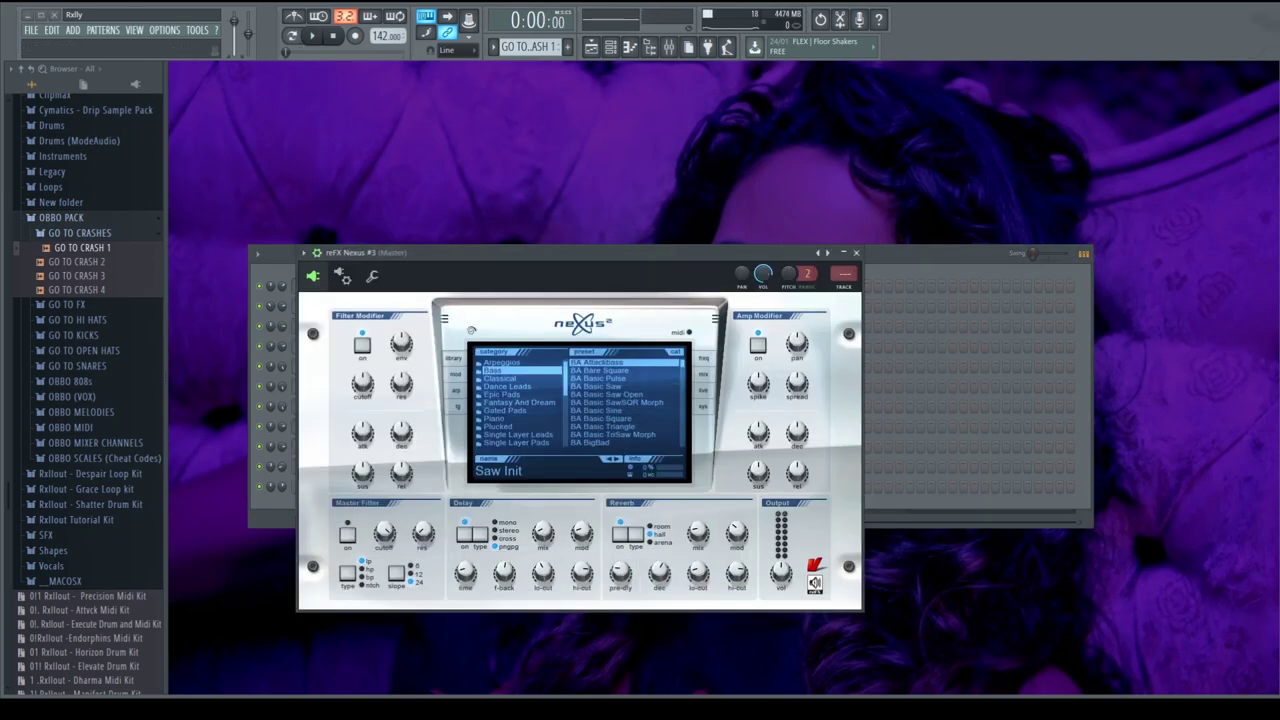
{"action": "scroll", "coordinate": [625, 400], "scroll_direction": "down", "scroll_amount": 10}
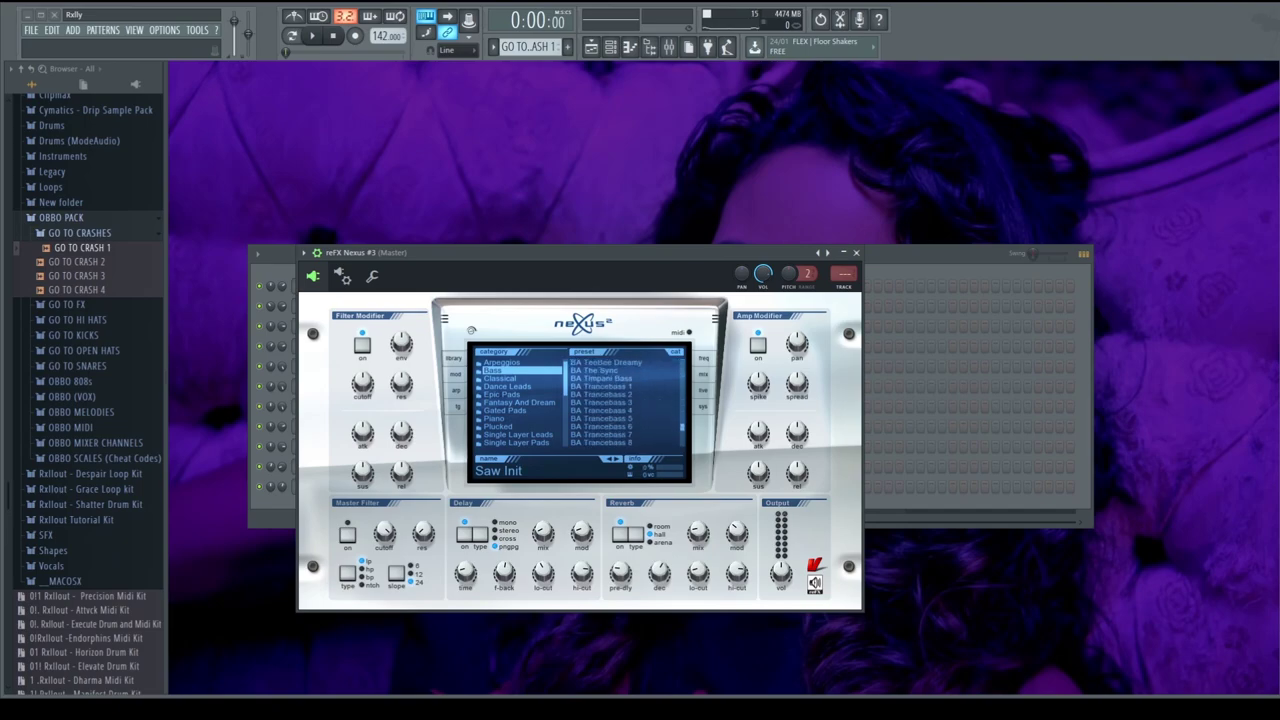
{"action": "scroll", "coordinate": [625, 405], "scroll_direction": "down", "scroll_amount": 8}
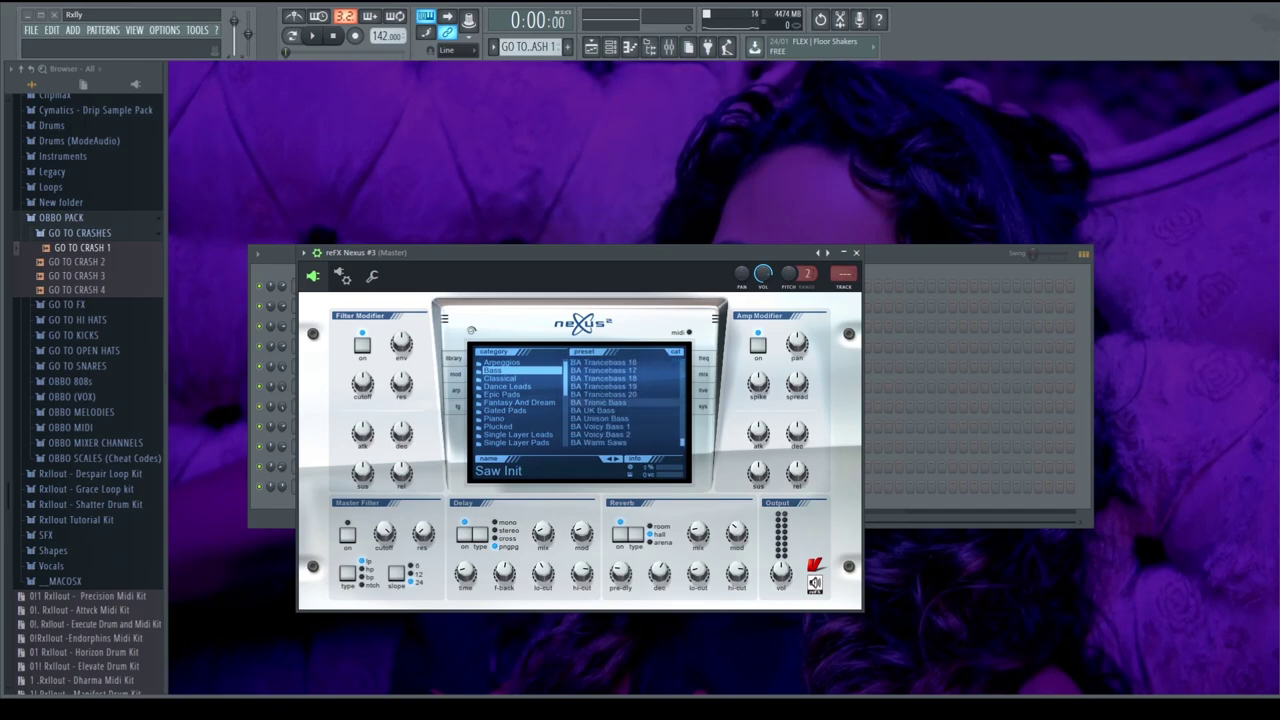
{"action": "left_click", "coordinate": [600, 410]}
{"action": "key", "text": "Escape"}
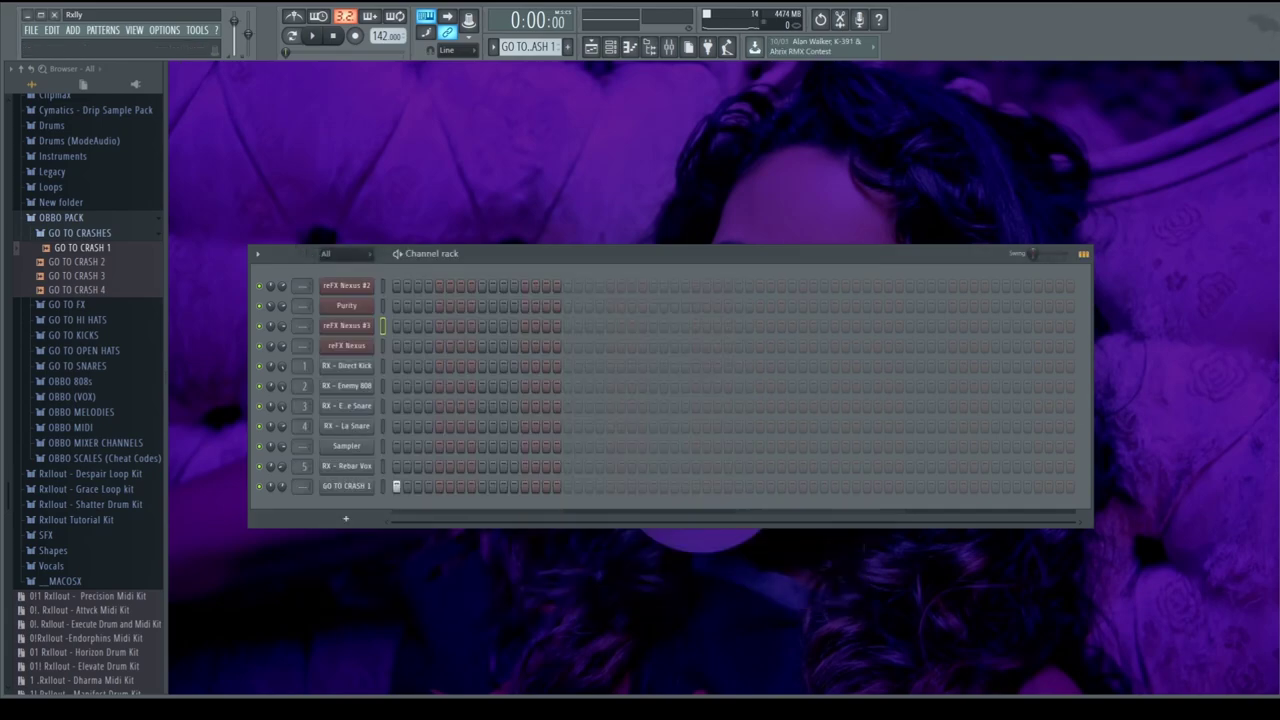
{"action": "key", "text": "d"}
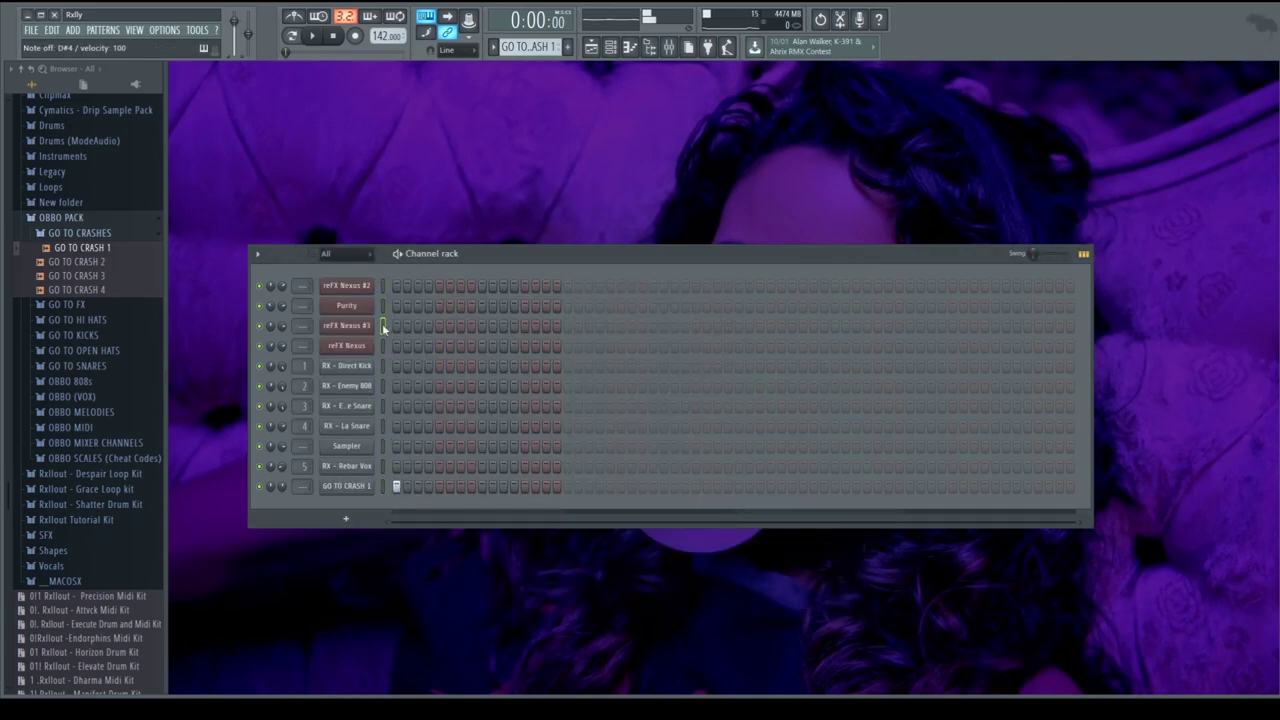
Reopen reFX Nexus #3 and audition the BA Basic Saw, BA Basic Saw Open and BA Basic Pulse presets.
{"action": "left_click", "coordinate": [366, 326]}
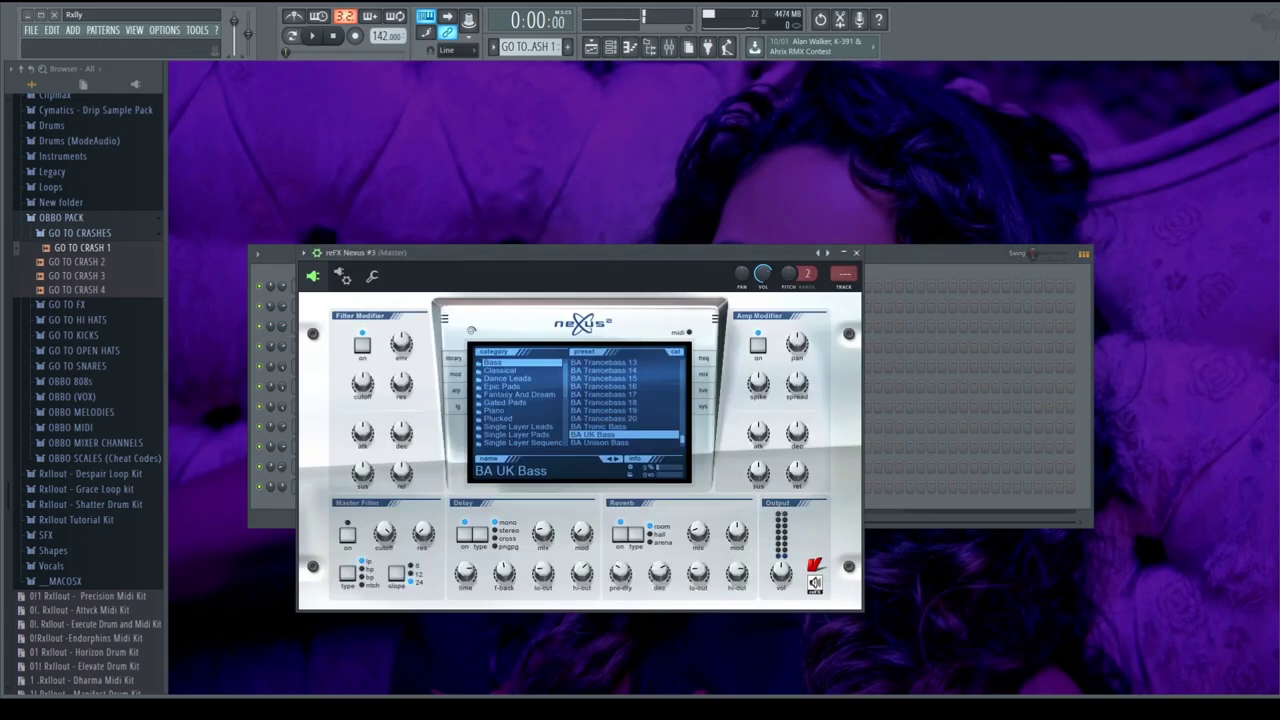
{"action": "left_click_drag", "start_coordinate": [682, 439], "coordinate": [682, 360]}
{"action": "left_click", "coordinate": [621, 370]}
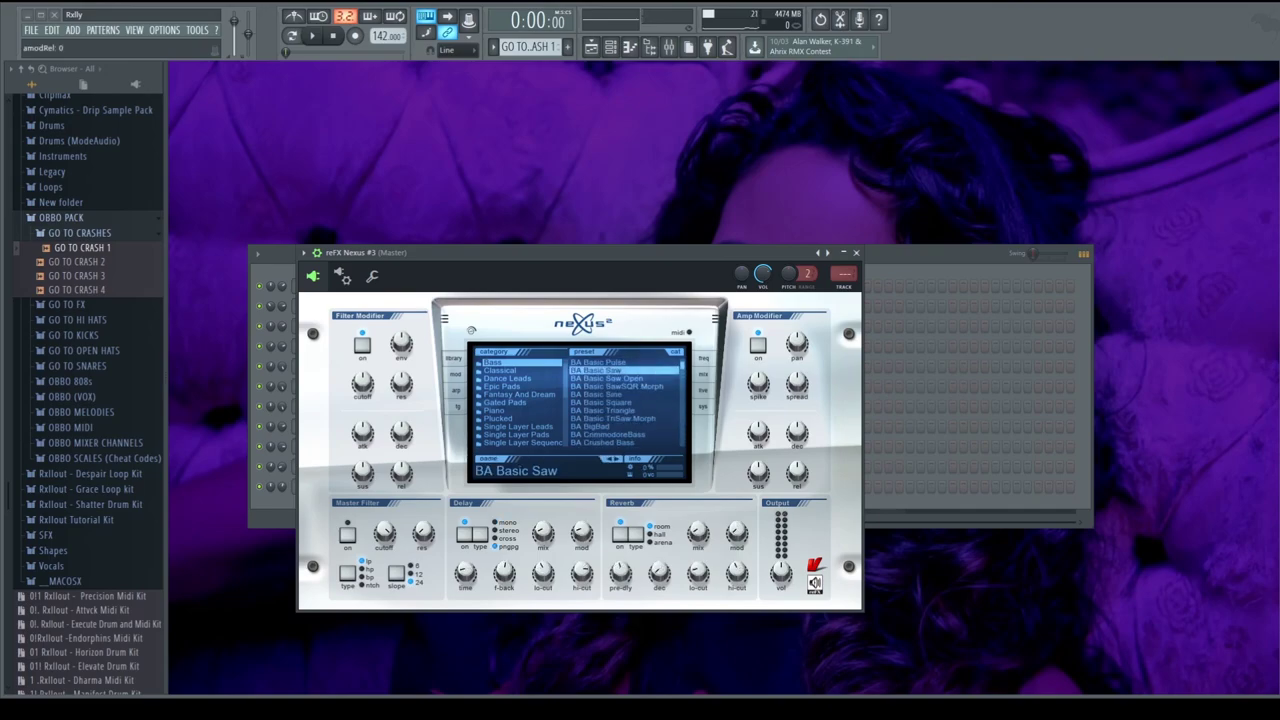
{"action": "key", "text": "d"}
{"action": "left_click_drag", "start_coordinate": [681, 262], "coordinate": [787, 260]}
{"action": "left_click", "coordinate": [715, 376]}
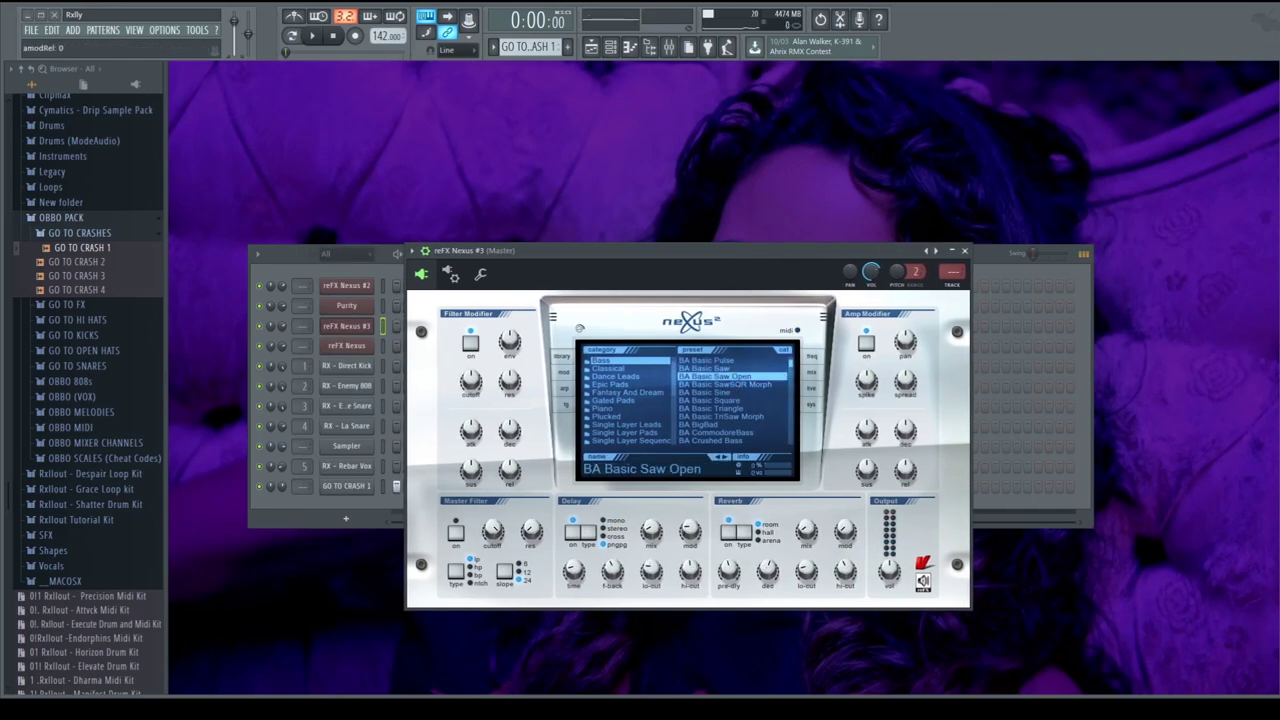
{"action": "left_click", "coordinate": [705, 360]}
{"action": "left_click_drag", "start_coordinate": [704, 264], "coordinate": [698, 258]}
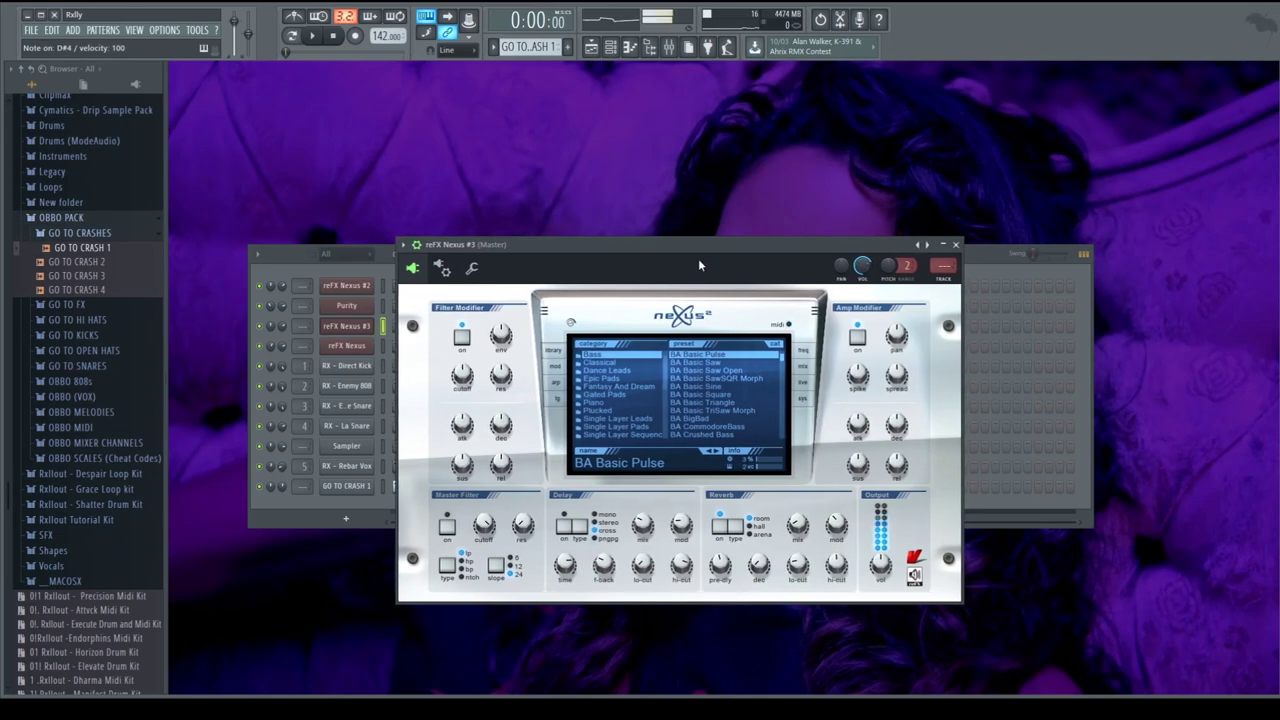
Try the BA Basic Triangle and BA BigBad presets, settle on BA Basic Square, and close reFX Nexus #3.
{"action": "left_click", "coordinate": [725, 401]}
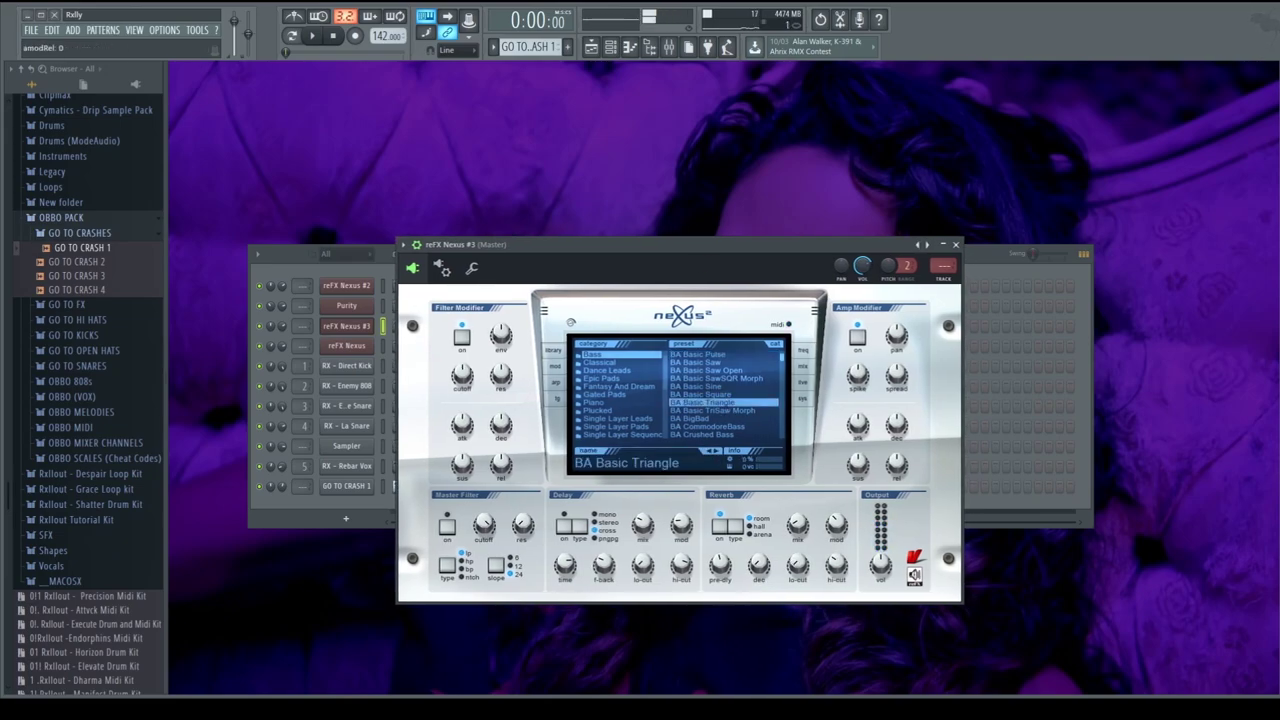
{"action": "left_click", "coordinate": [722, 395]}
{"action": "left_click_drag", "start_coordinate": [723, 245], "coordinate": [733, 245]}
{"action": "left_click", "coordinate": [719, 418]}
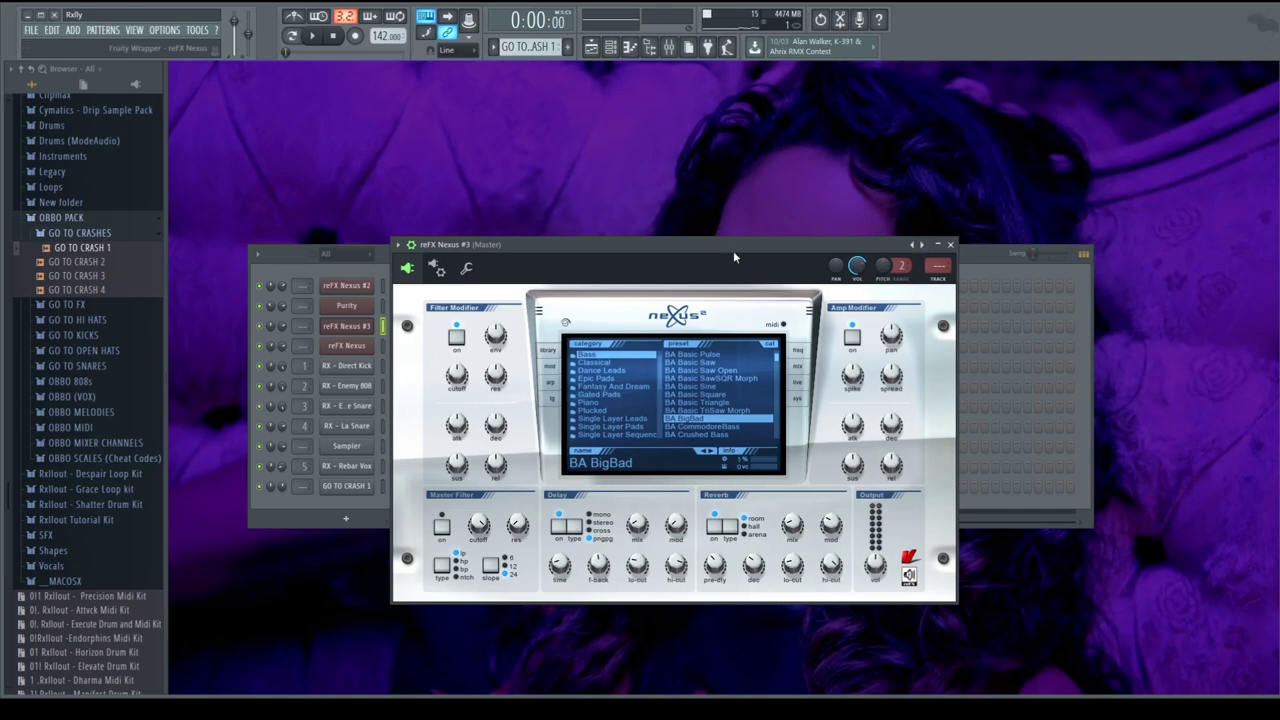
{"action": "left_click", "coordinate": [711, 396]}
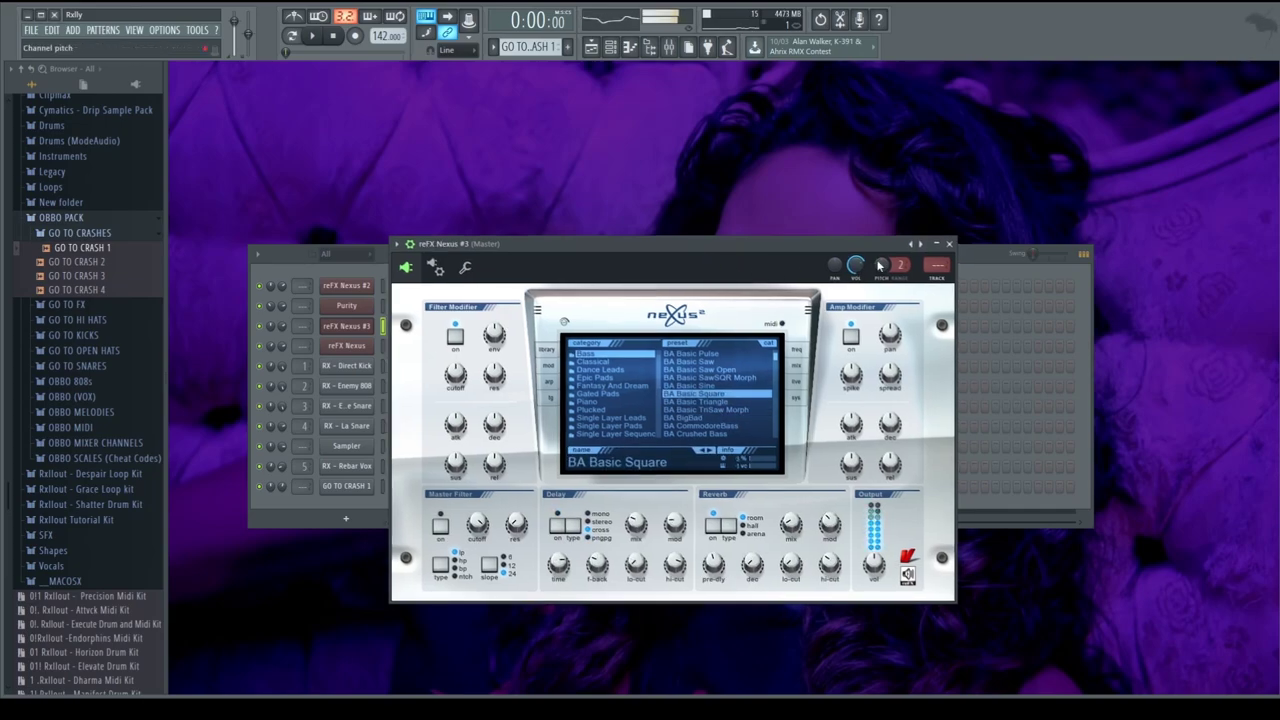
{"action": "left_click", "coordinate": [950, 244]}
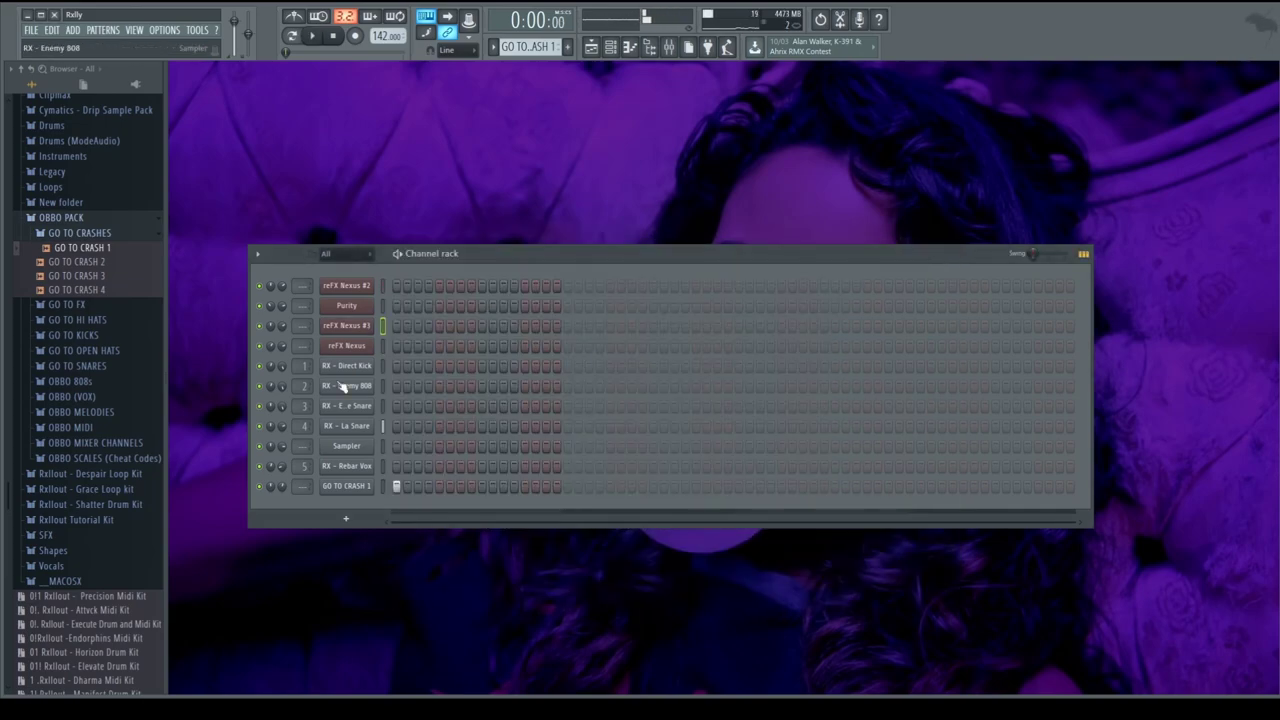
{"action": "left_click", "coordinate": [361, 329]}
{"action": "left_click", "coordinate": [950, 244]}
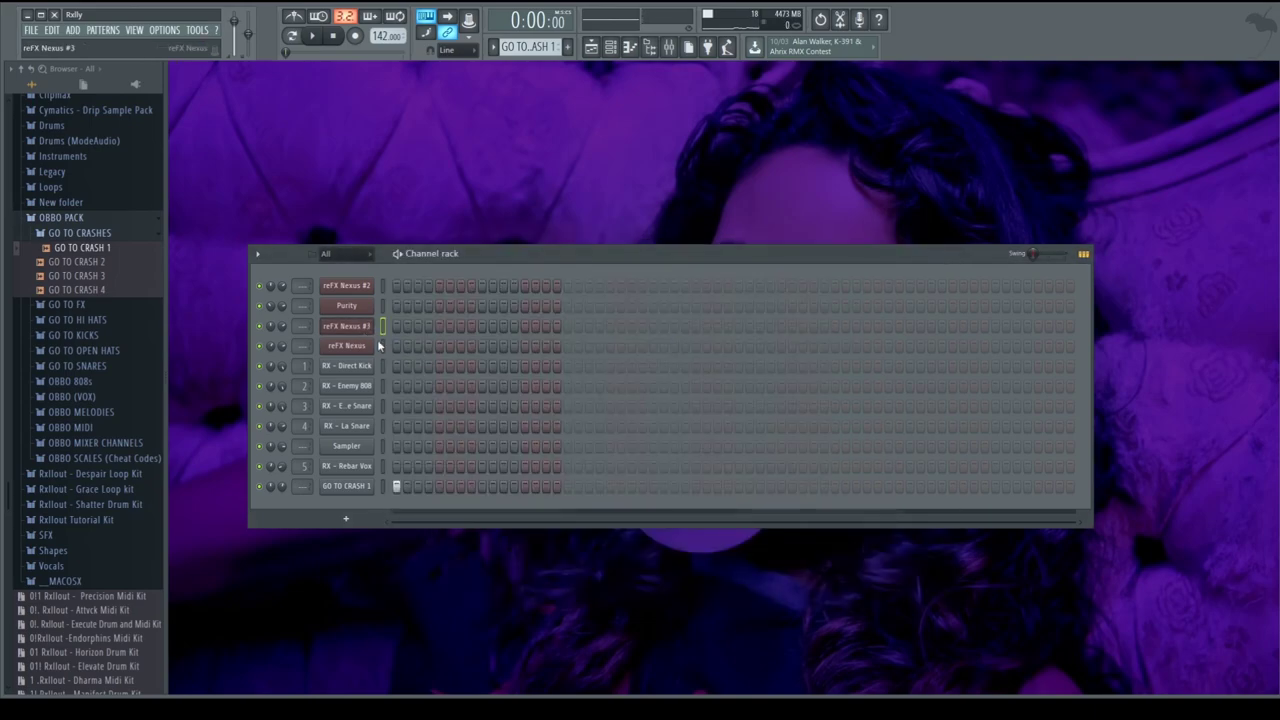
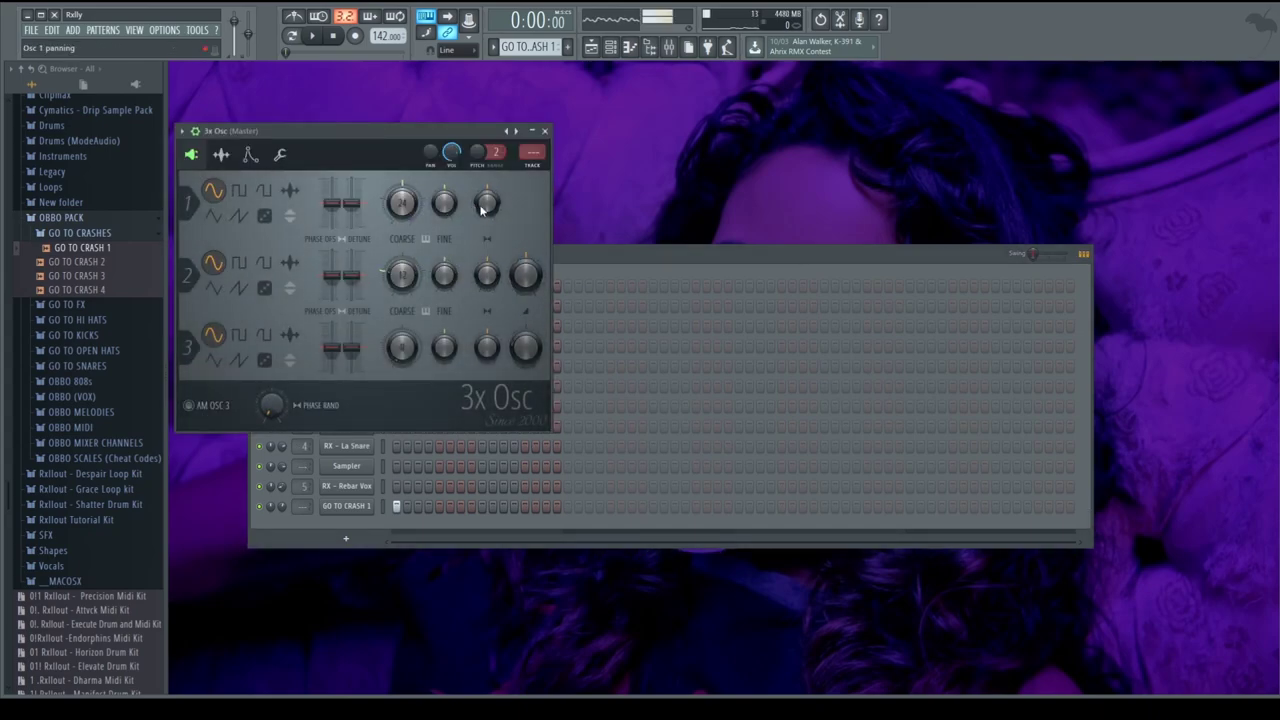
Audition the 3x Osc with a few notes and create a new pattern named "bass".
{"action": "key", "text": "e"}
{"action": "key", "text": "c"}
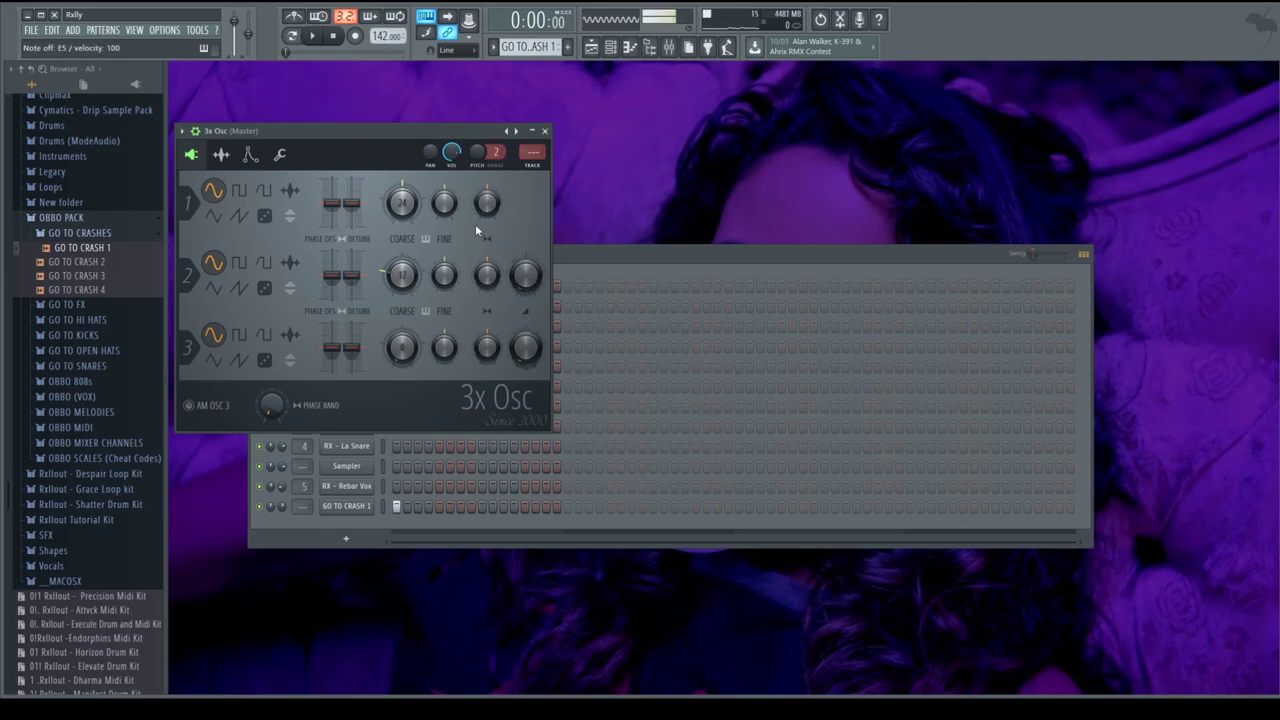
{"action": "left_click", "coordinate": [660, 251]}
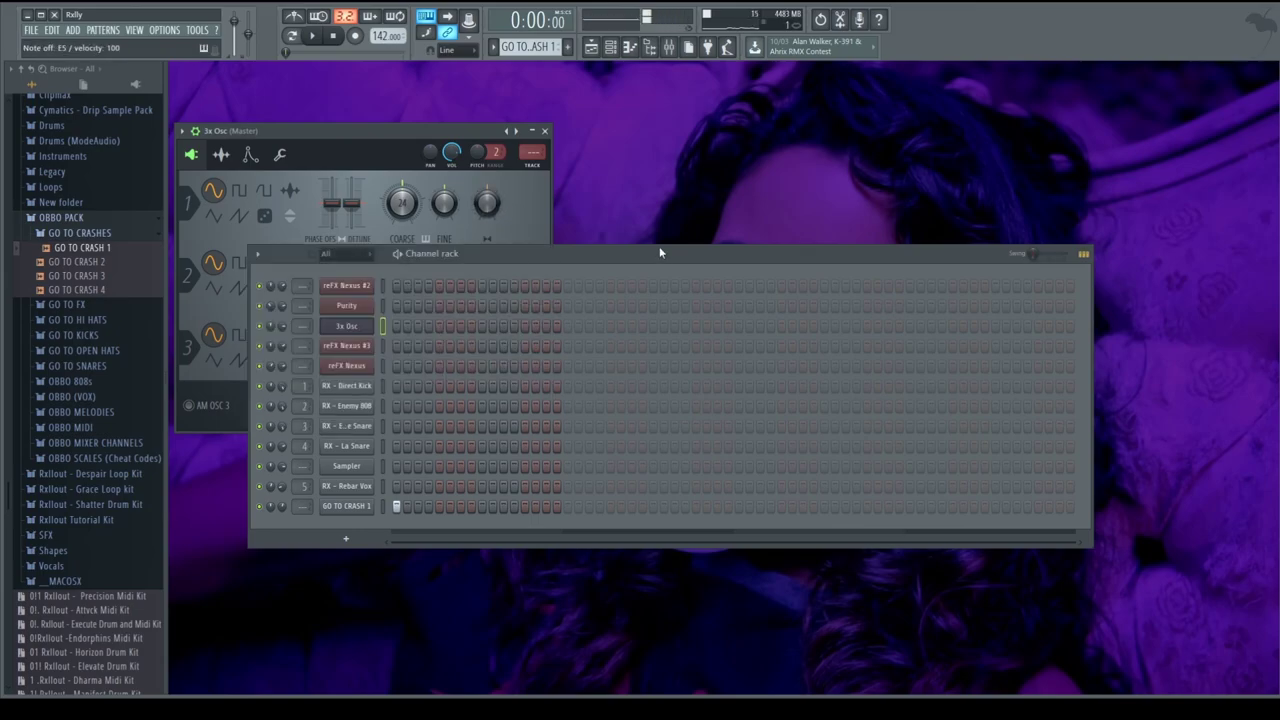
{"action": "left_click", "coordinate": [567, 47]}
{"action": "type", "text": "bass"}
{"action": "key", "text": "Return"}
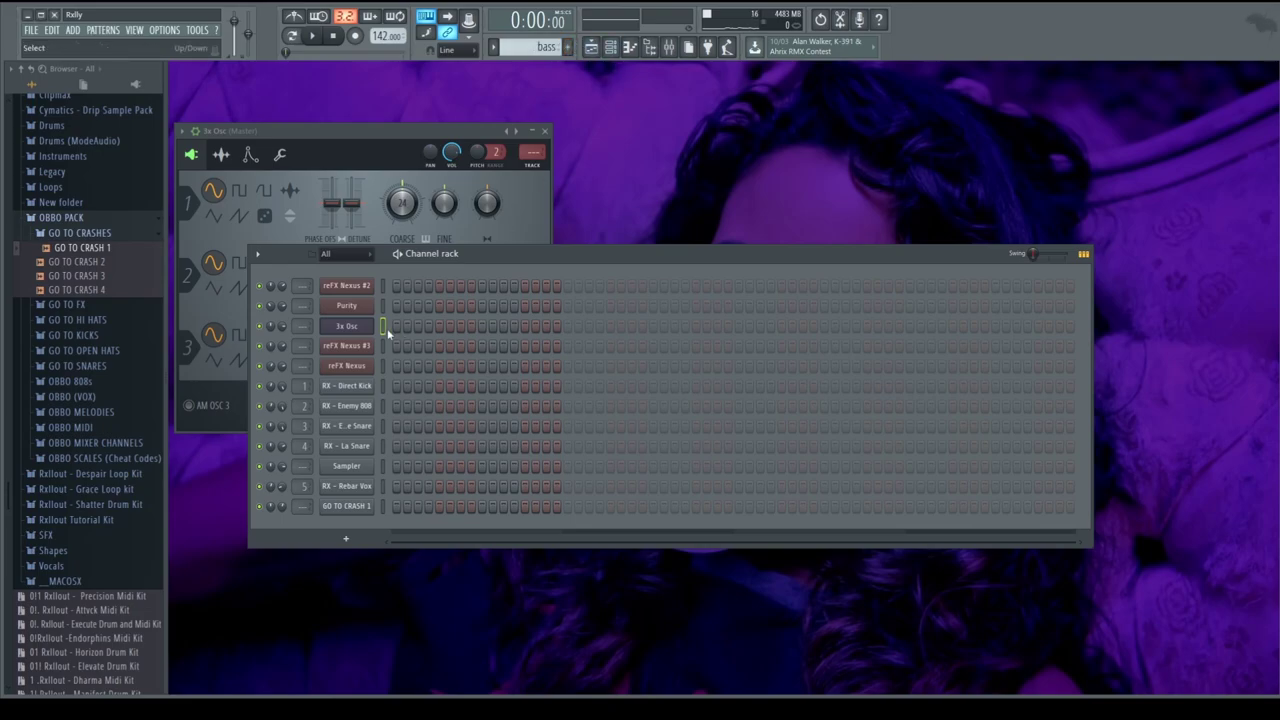
Go back to the reFX Nexus #2 pattern and copy the four lower notes from its piano roll.
{"action": "key", "text": "F7"}
{"action": "left_click", "coordinate": [661, 219]}
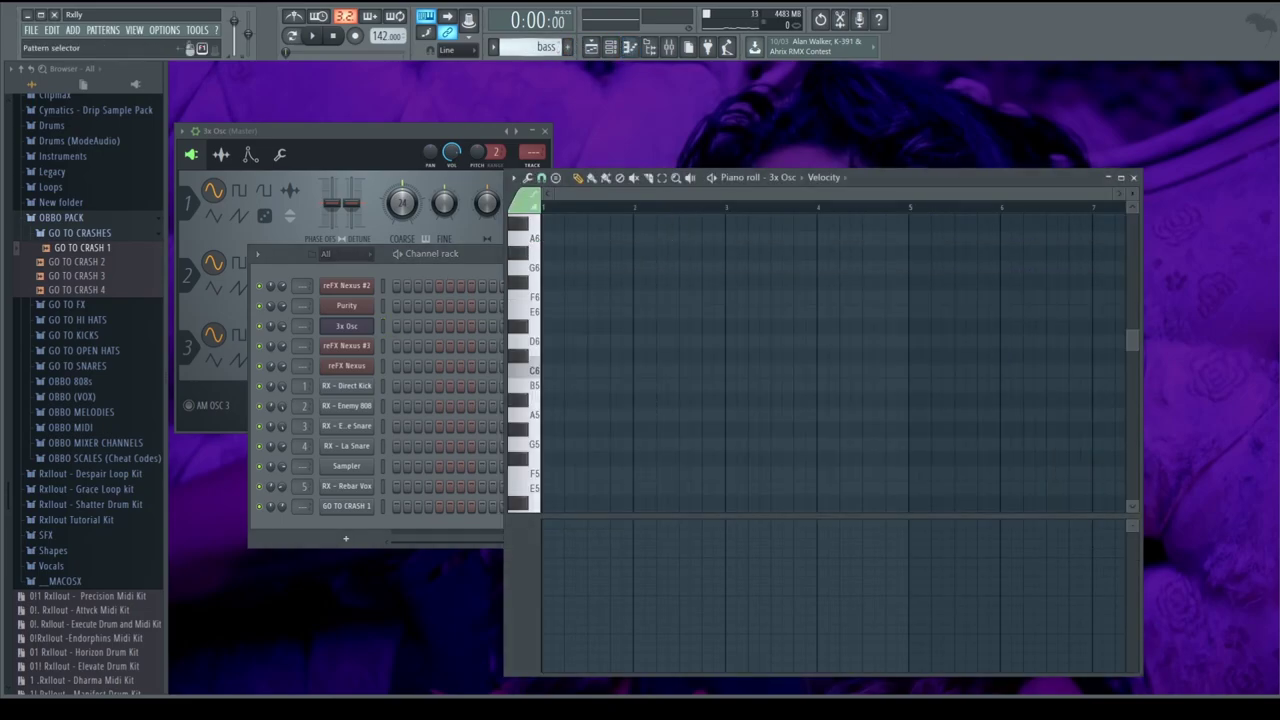
{"action": "key", "text": "minus"}
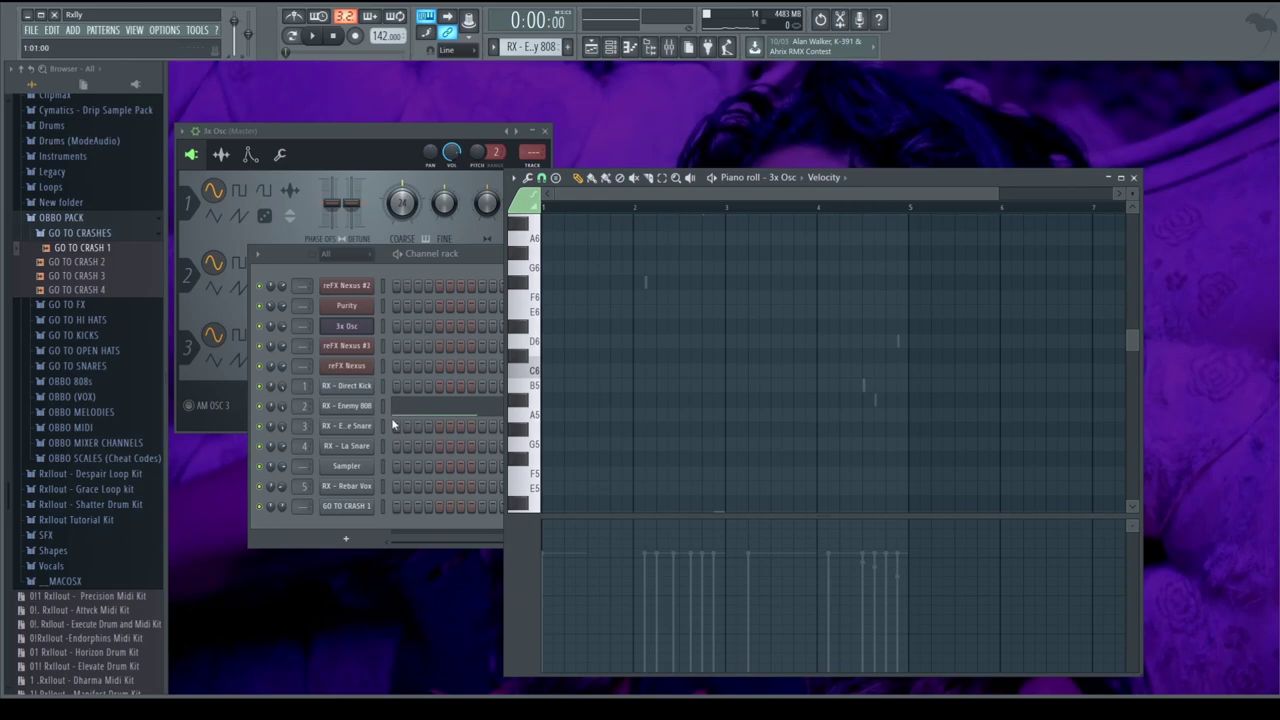
{"action": "left_click", "coordinate": [384, 406]}
{"action": "key", "text": "minus"}
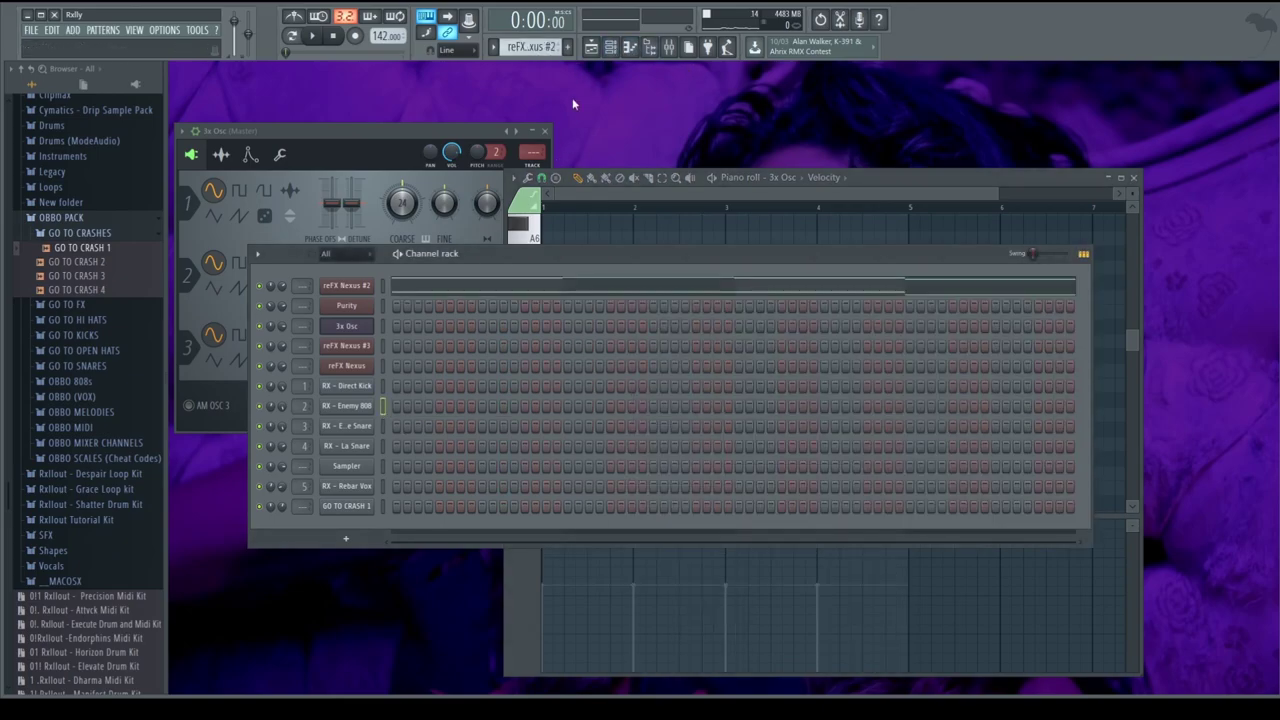
{"action": "left_click", "coordinate": [496, 290]}
{"action": "left_click", "coordinate": [496, 290]}
{"action": "left_click", "coordinate": [511, 281]}
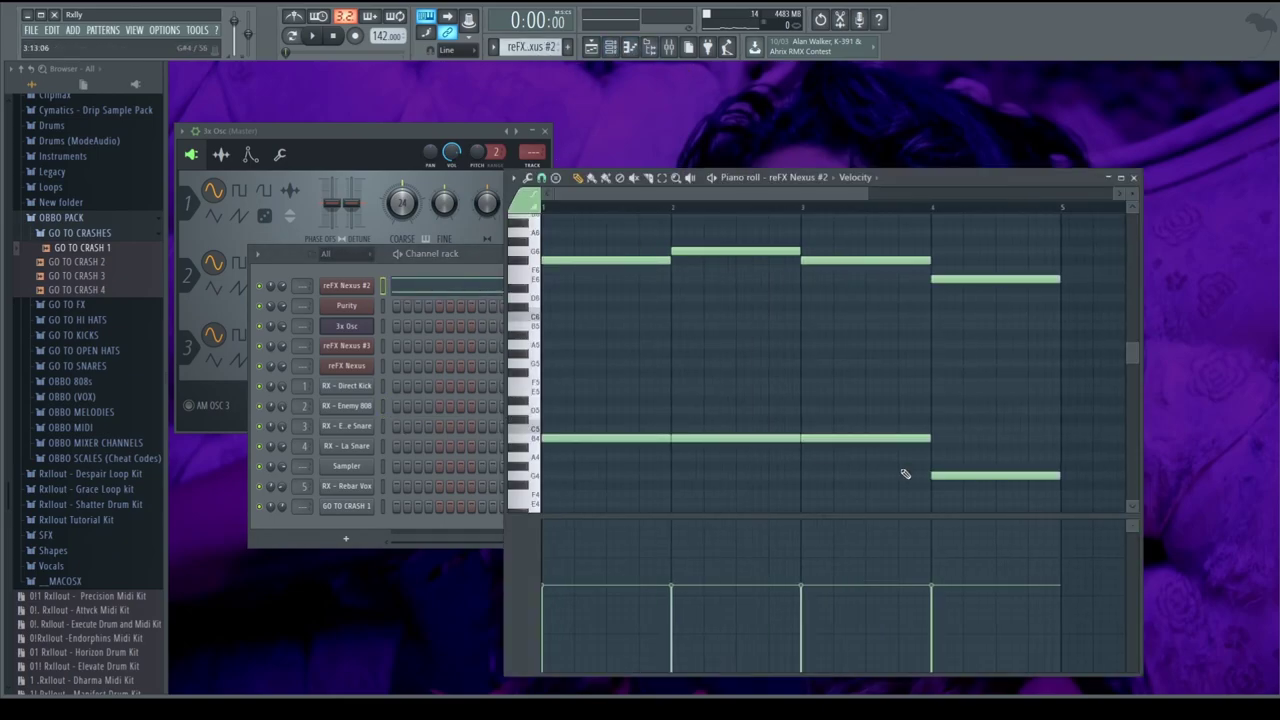
{"action": "left_click_drag", "start_coordinate": [1020, 508], "coordinate": [558, 378]}
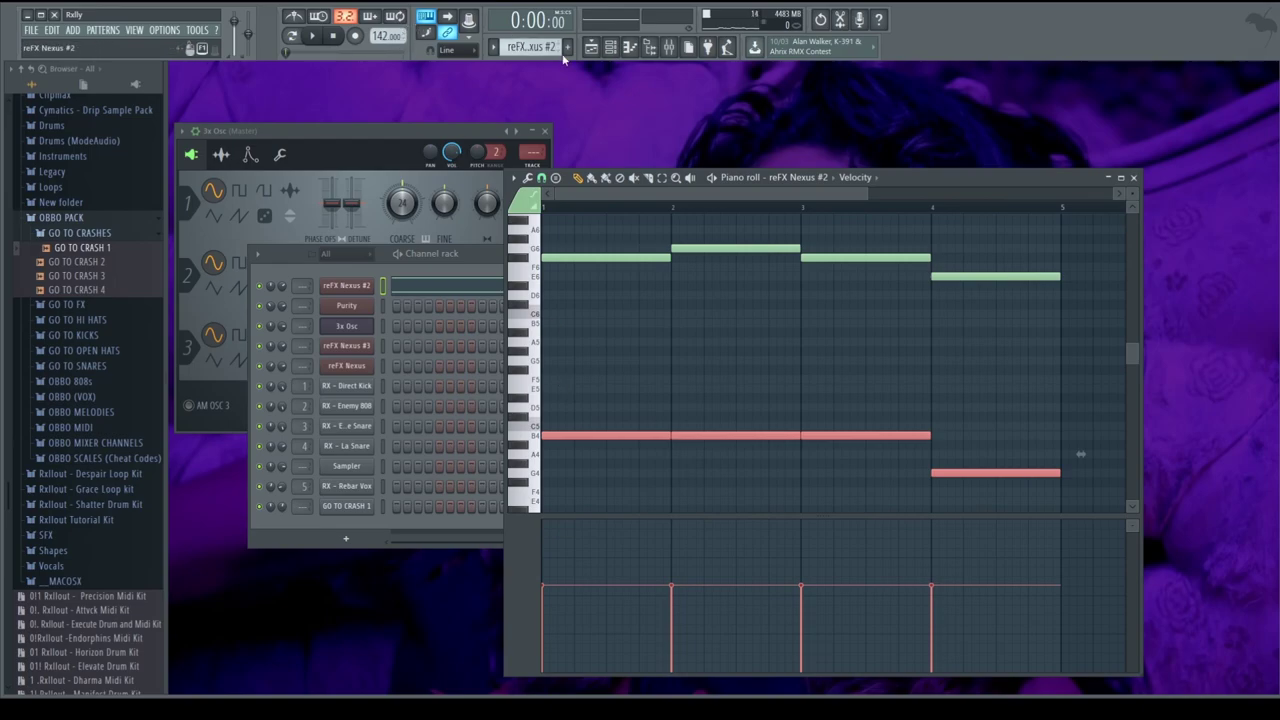
Paste the copied lower notes into the 3x Osc piano roll of the bass pattern.
{"action": "key", "text": "plus"}
{"action": "right_click", "coordinate": [363, 330]}
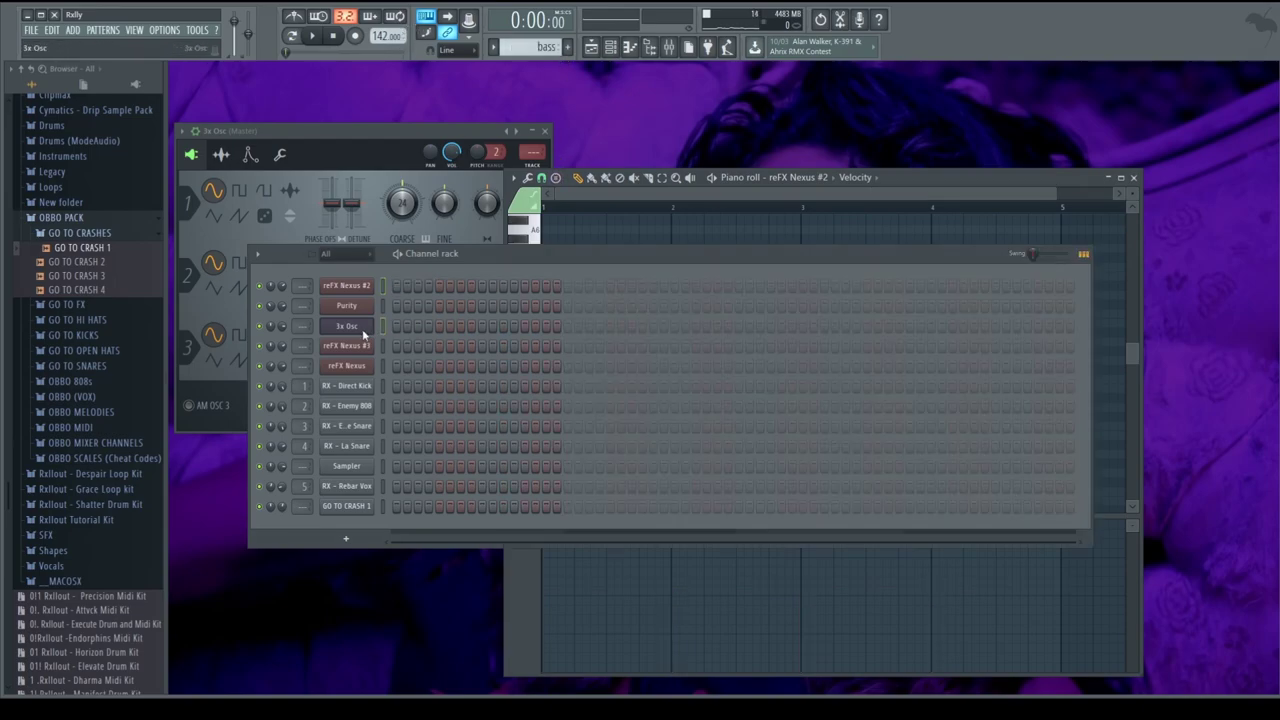
{"action": "left_click", "coordinate": [398, 340]}
{"action": "key", "text": "ctrl+v"}
{"action": "key", "text": "space"}
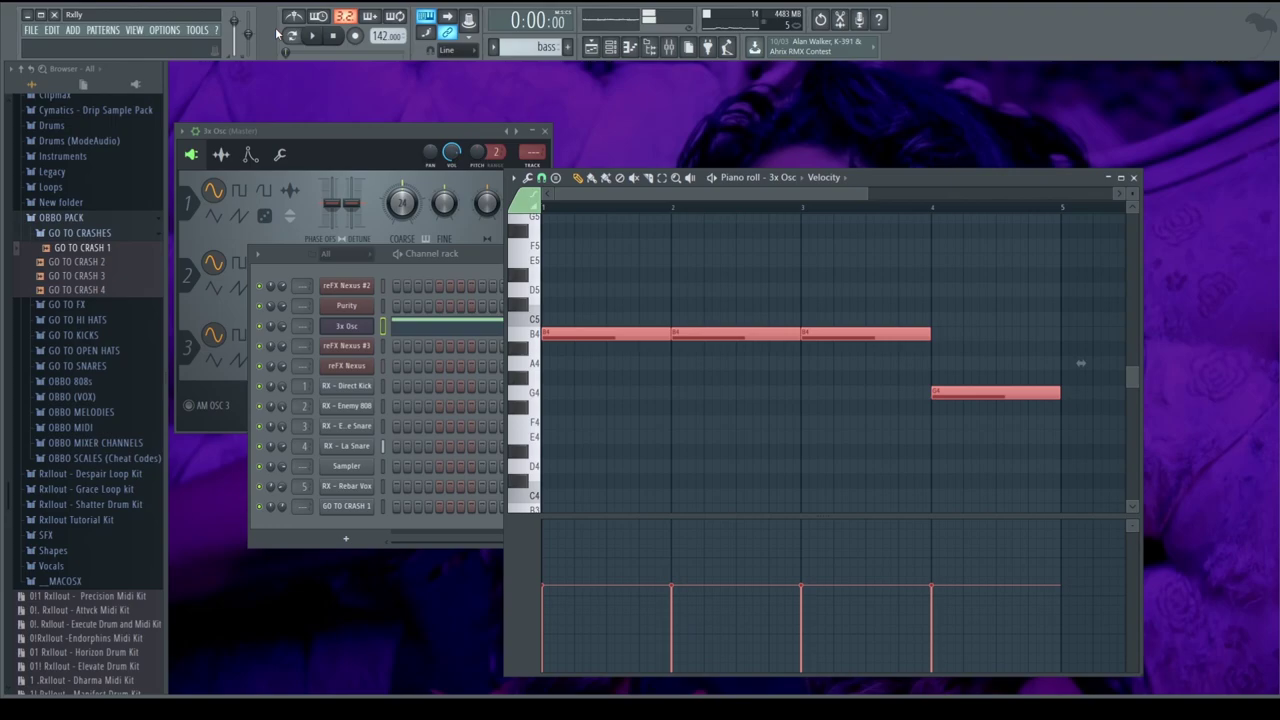
Transpose the pasted 3x Osc notes down three octaves to B1 and G1 while playing the pattern, and stop playback.
{"action": "left_click", "coordinate": [311, 36]}
{"action": "key", "text": "ctrl+a"}
{"action": "key", "text": "ctrl+Down"}
{"action": "key", "text": "ctrl+Down"}
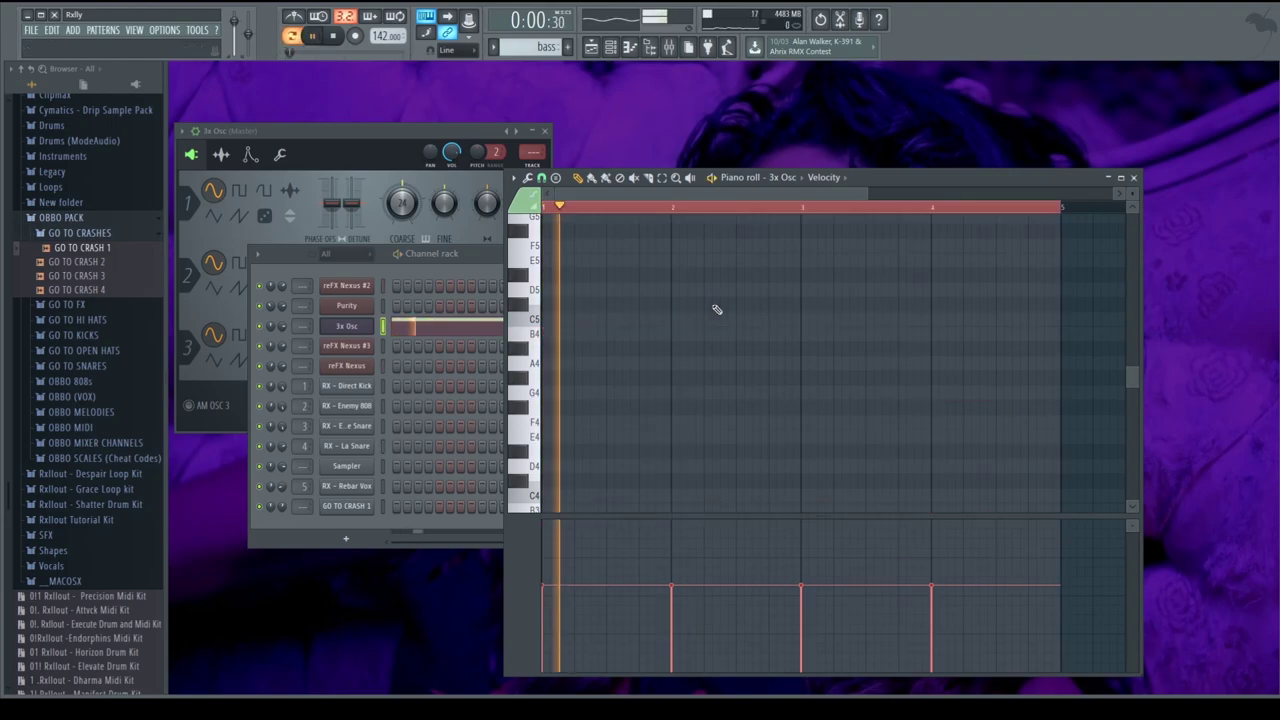
{"action": "scroll", "coordinate": [716, 309], "scroll_direction": "down", "scroll_amount": 5}
{"action": "key", "text": "ctrl+Down"}
{"action": "key", "text": "ctrl+Up"}
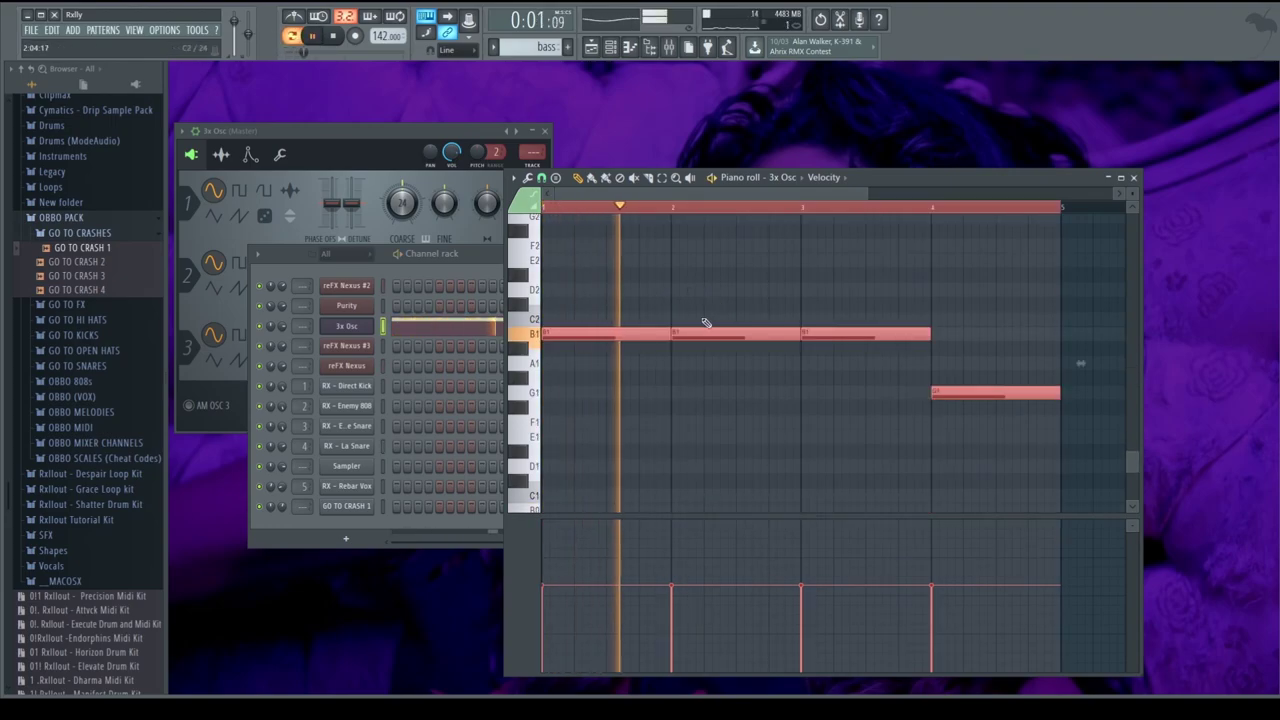
{"action": "key", "text": "ctrl+d"}
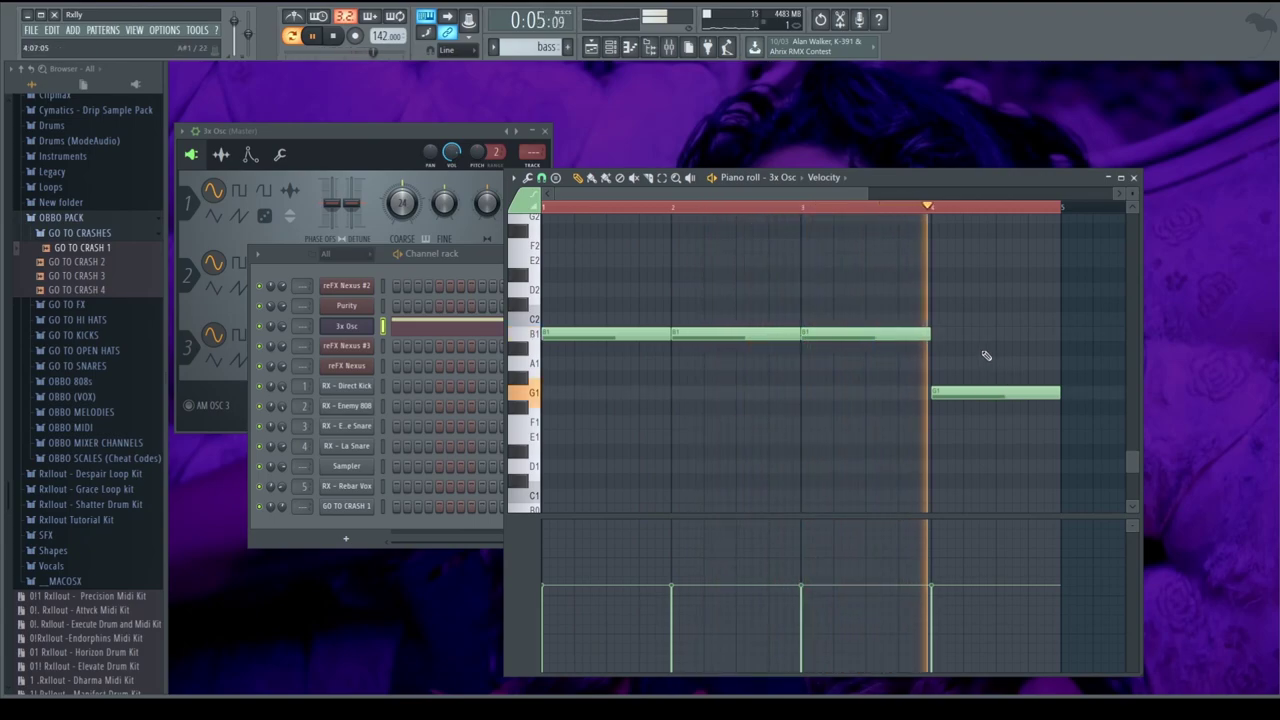
{"action": "key", "text": "space"}
Return to the reFX Nexus #2 pattern and copy the four upper notes from its piano roll.
{"action": "scroll", "coordinate": [540, 47], "scroll_direction": "up", "scroll_amount": 1}
{"action": "scroll", "coordinate": [723, 362], "scroll_direction": "up", "scroll_amount": 6}
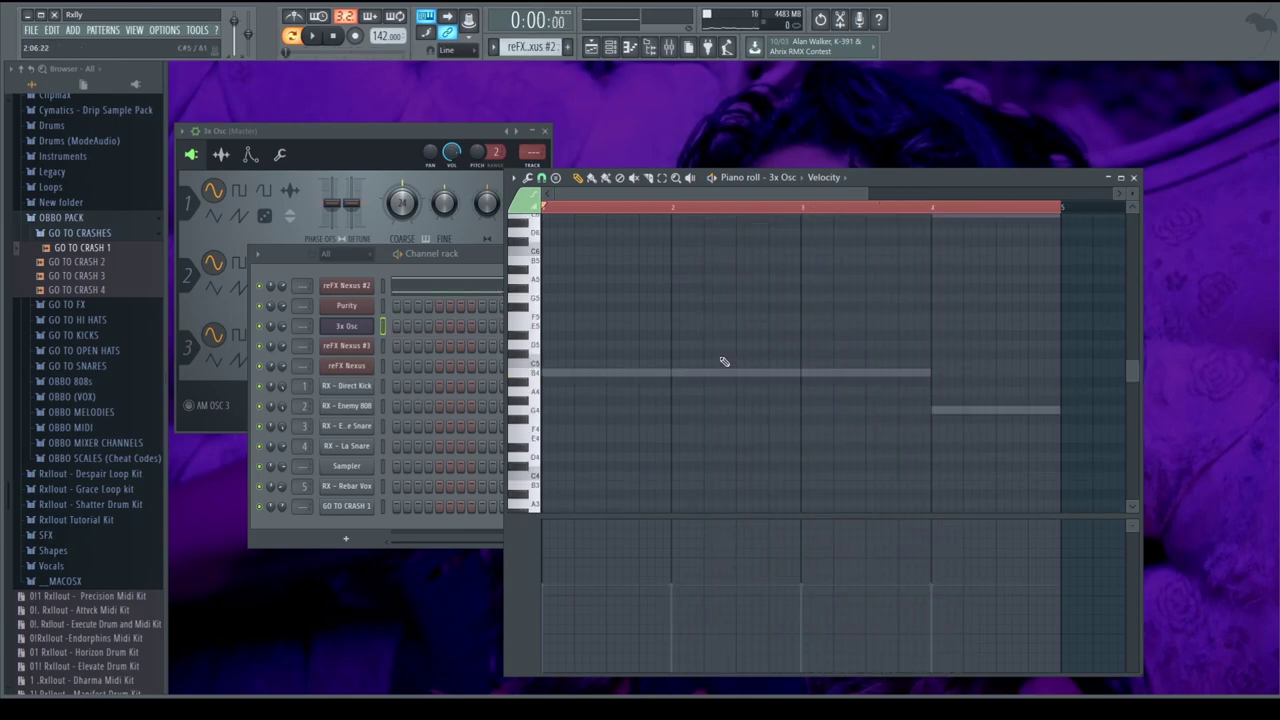
{"action": "key", "text": "F7"}
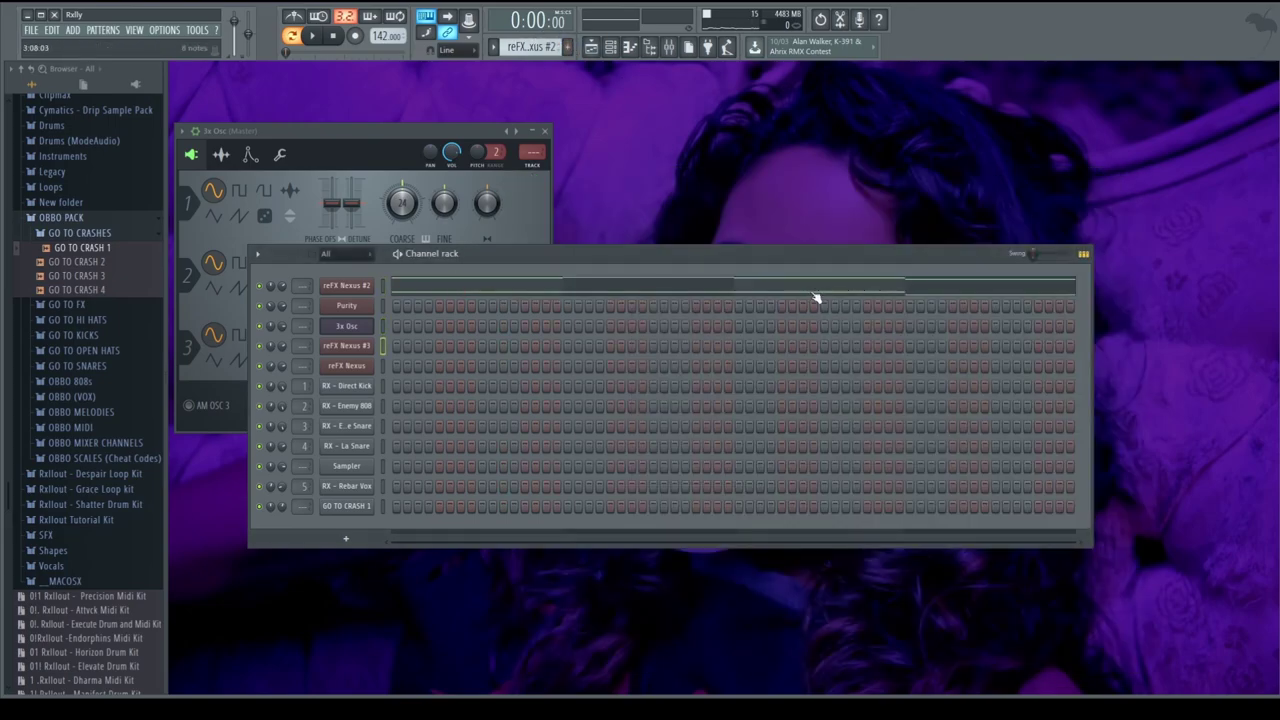
{"action": "left_click", "coordinate": [815, 292]}
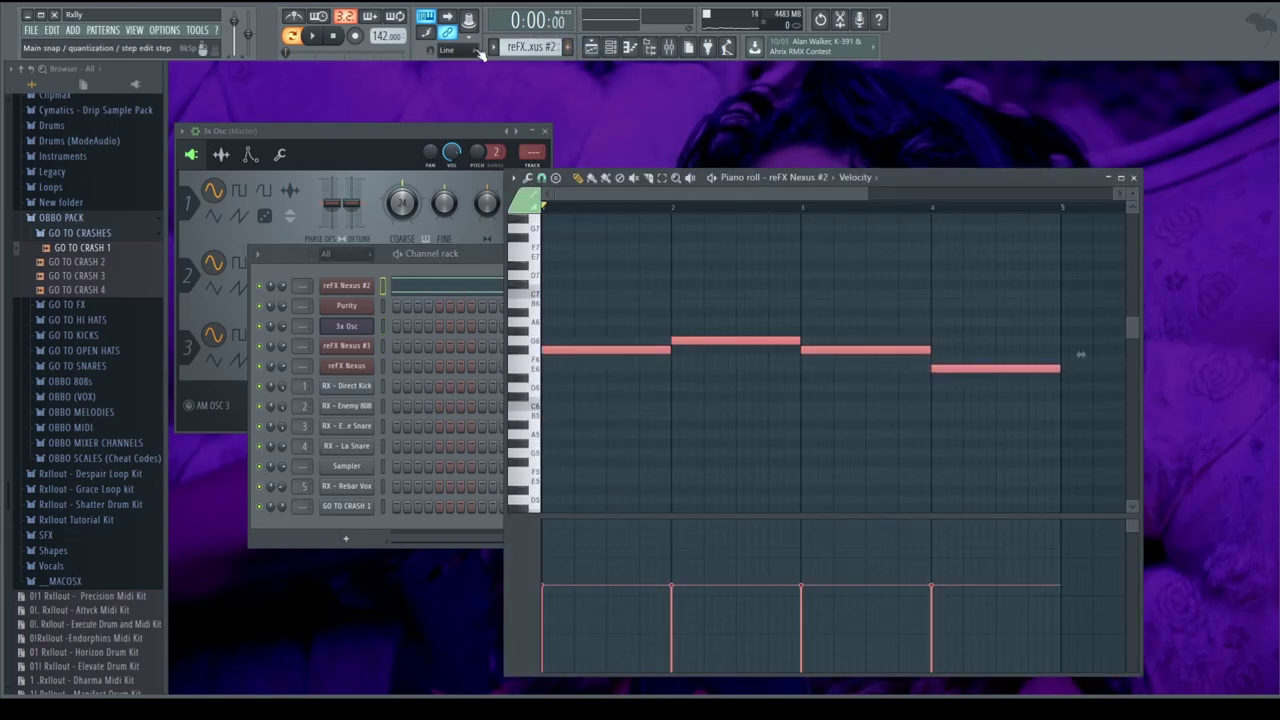
Replace the B1 and G1 notes of 3x Osc in the bass pattern with the copied upper notes and select them all.
{"action": "key", "text": "plus"}
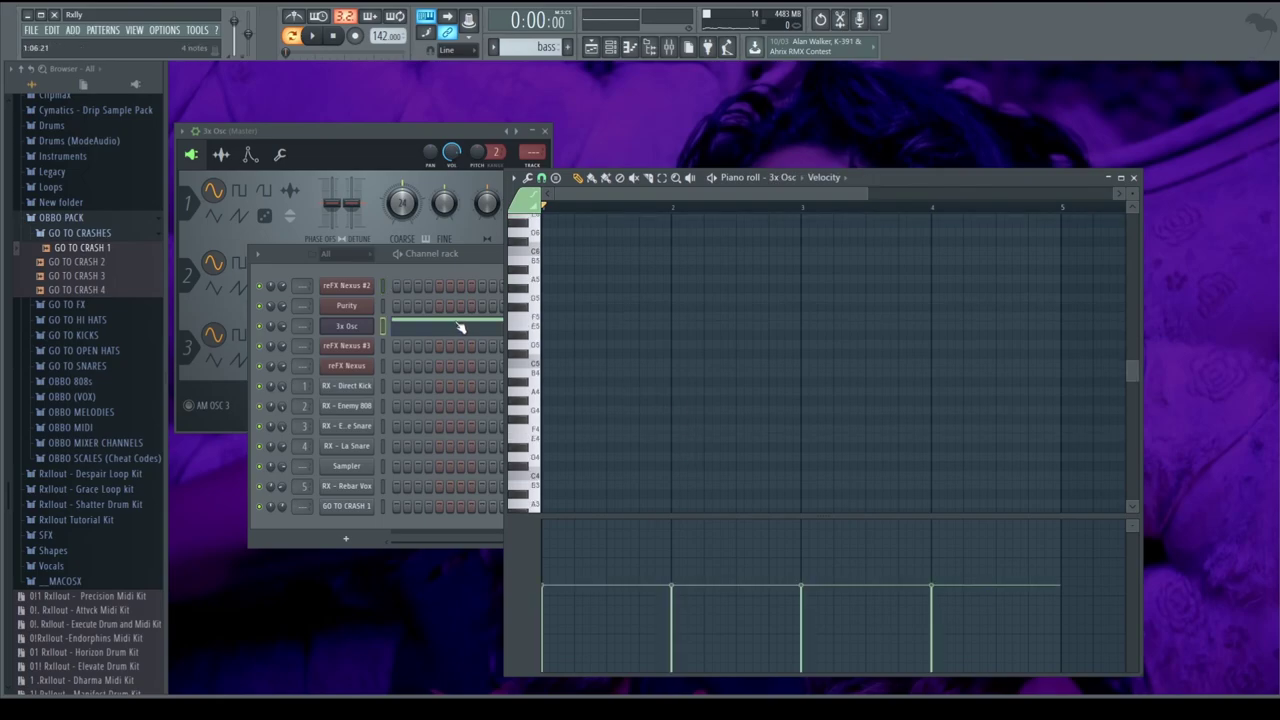
{"action": "key", "text": "F7"}
{"action": "left_click", "coordinate": [642, 325]}
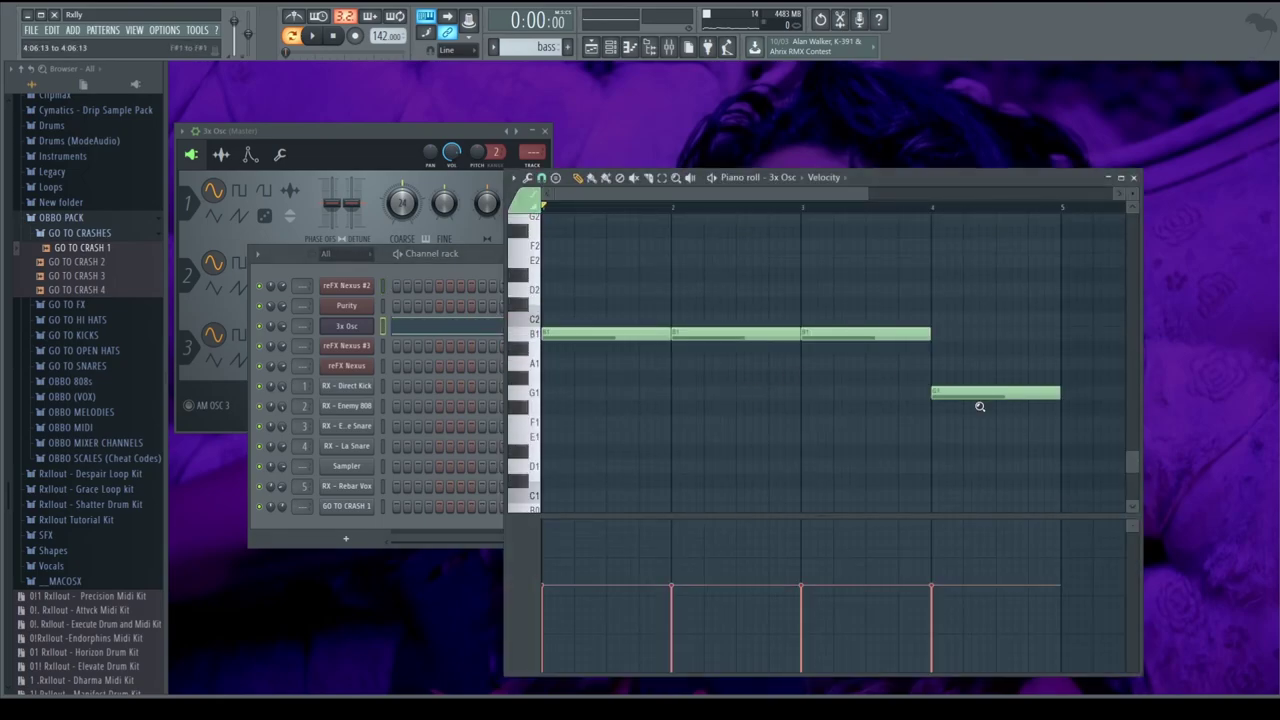
{"action": "scroll", "coordinate": [980, 406], "scroll_direction": "down", "scroll_amount": 3}
{"action": "right_click", "coordinate": [865, 466]}
{"action": "right_click", "coordinate": [741, 465]}
{"action": "right_click", "coordinate": [640, 466]}
{"action": "right_click", "coordinate": [985, 483]}
{"action": "scroll", "coordinate": [980, 510], "scroll_direction": "down", "scroll_amount": 1}
{"action": "key", "text": "ctrl+a"}
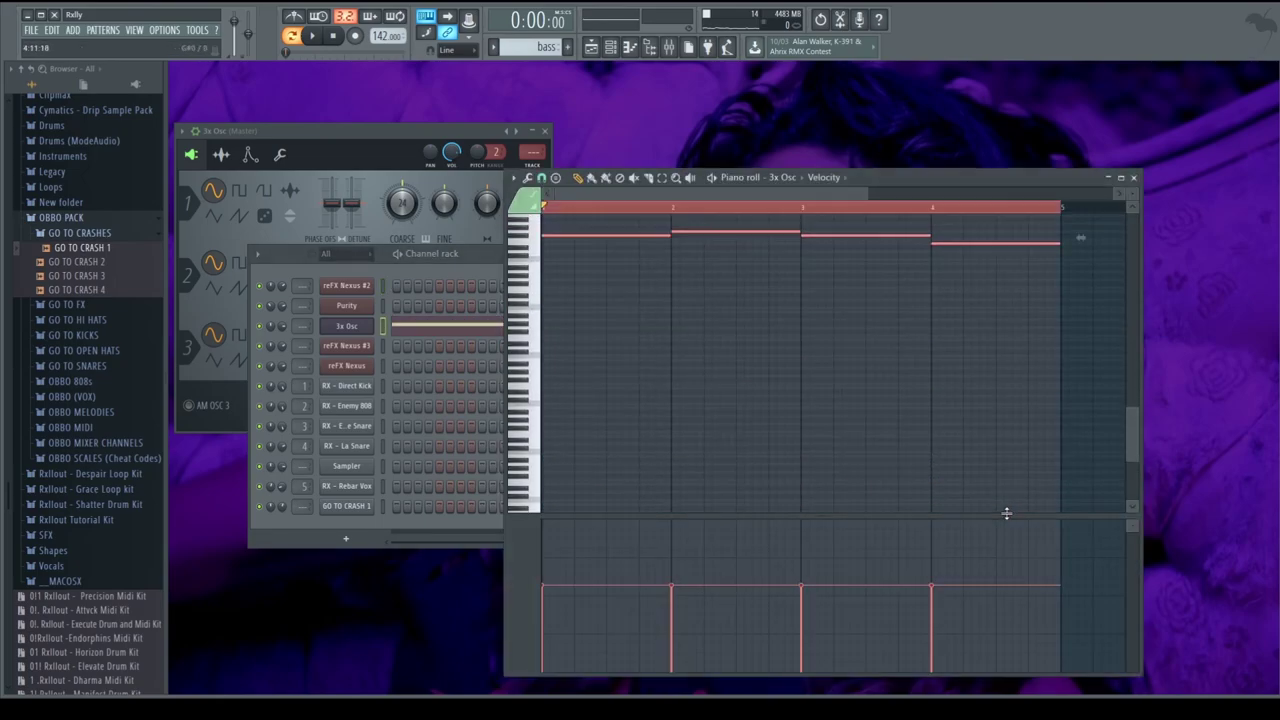
Transpose the selected 3x Osc notes down five octaves and play the bass pattern.
{"action": "key", "text": "ctrl+Down"}
{"action": "key", "text": "ctrl+Down"}
{"action": "key", "text": "ctrl+Down"}
{"action": "key", "text": "space"}
{"action": "key", "text": "ctrl+Down"}
{"action": "key", "text": "ctrl+Down"}
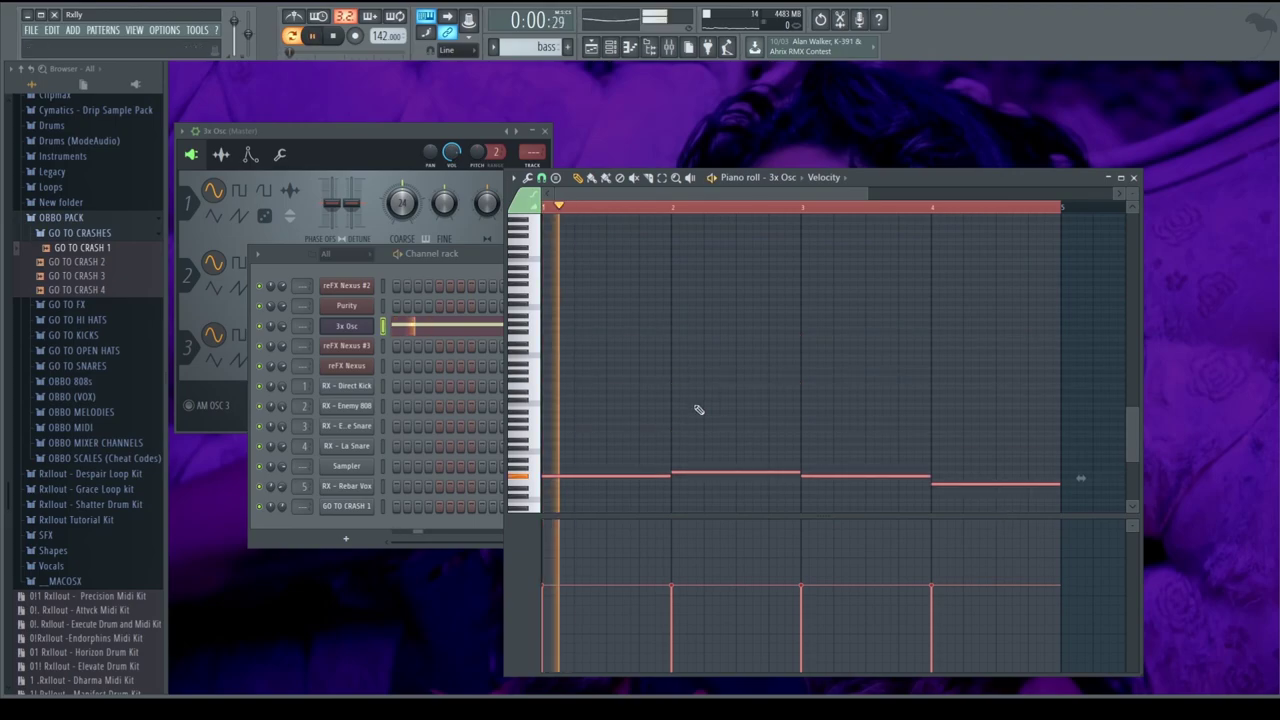
Stop playback and place the bass pattern on Track 7 from bar 1, with a shortened copy covering bars 5 and 6.
{"action": "key", "text": "space"}
{"action": "key", "text": "F5"}
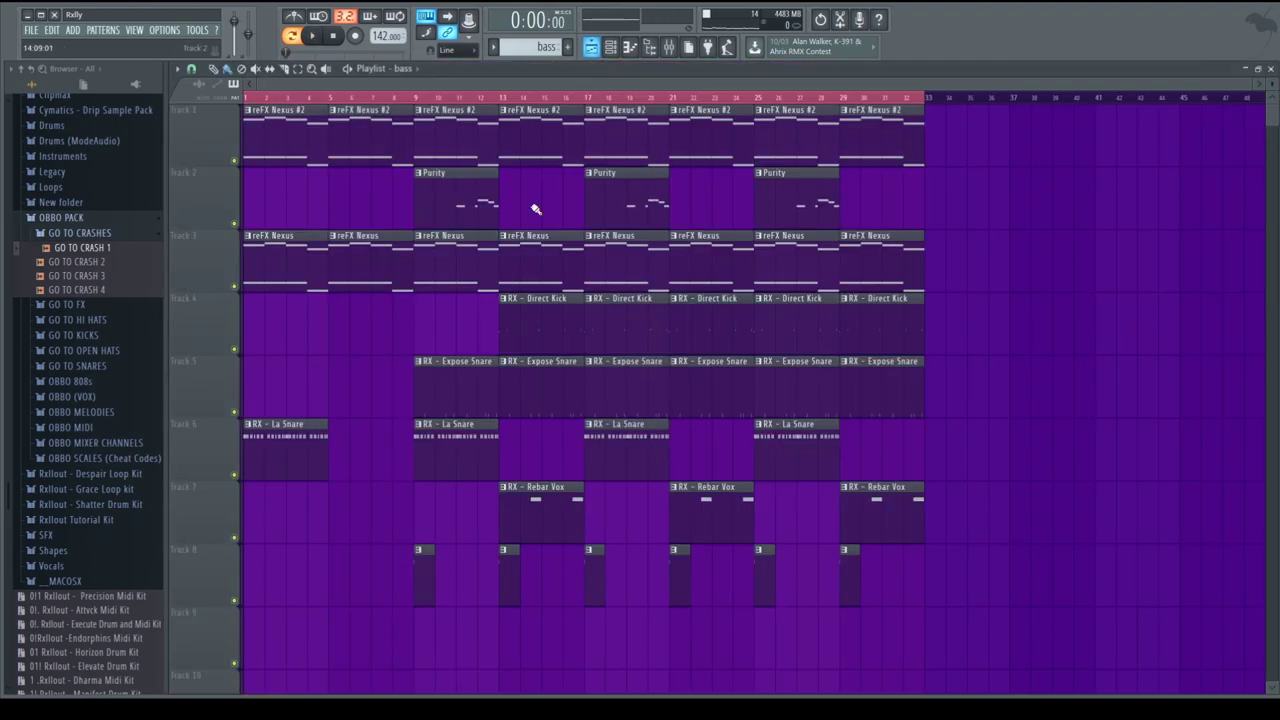
{"action": "left_click", "coordinate": [268, 540]}
{"action": "scroll", "coordinate": [288, 527], "scroll_direction": "up", "scroll_amount": 1}
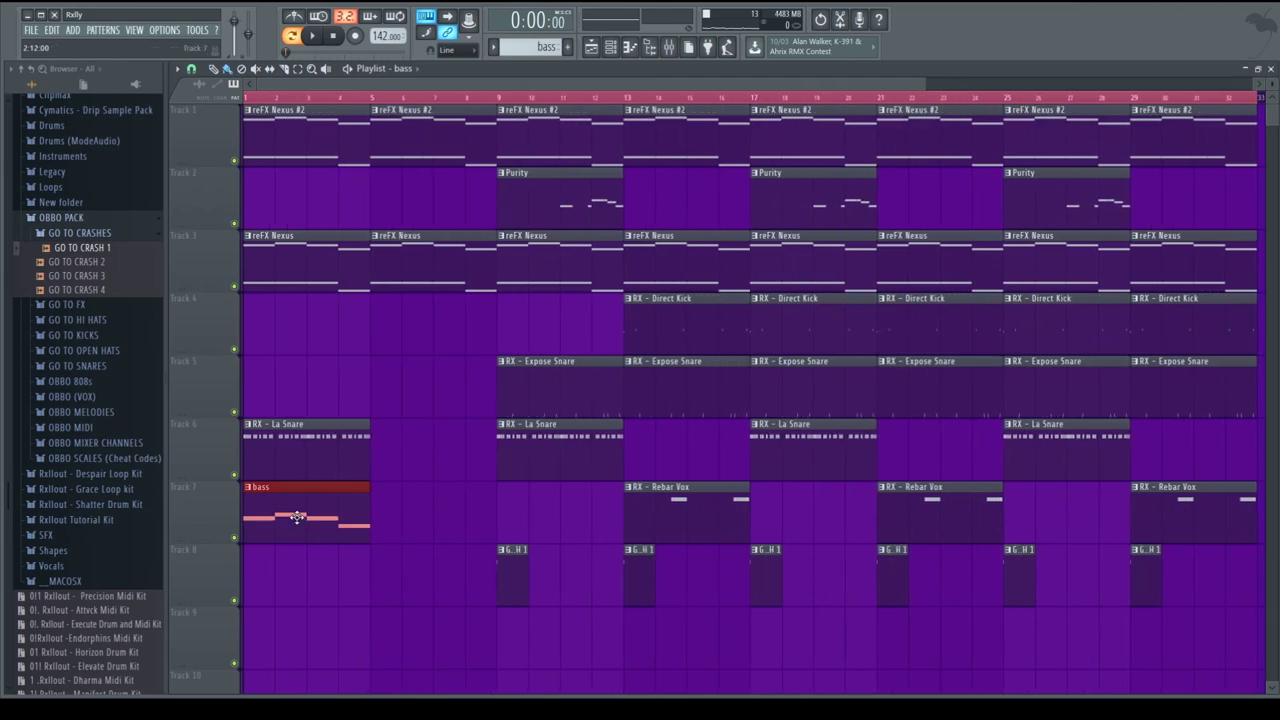
{"action": "left_click_drag", "start_coordinate": [308, 514], "coordinate": [440, 515], "text": "shift"}
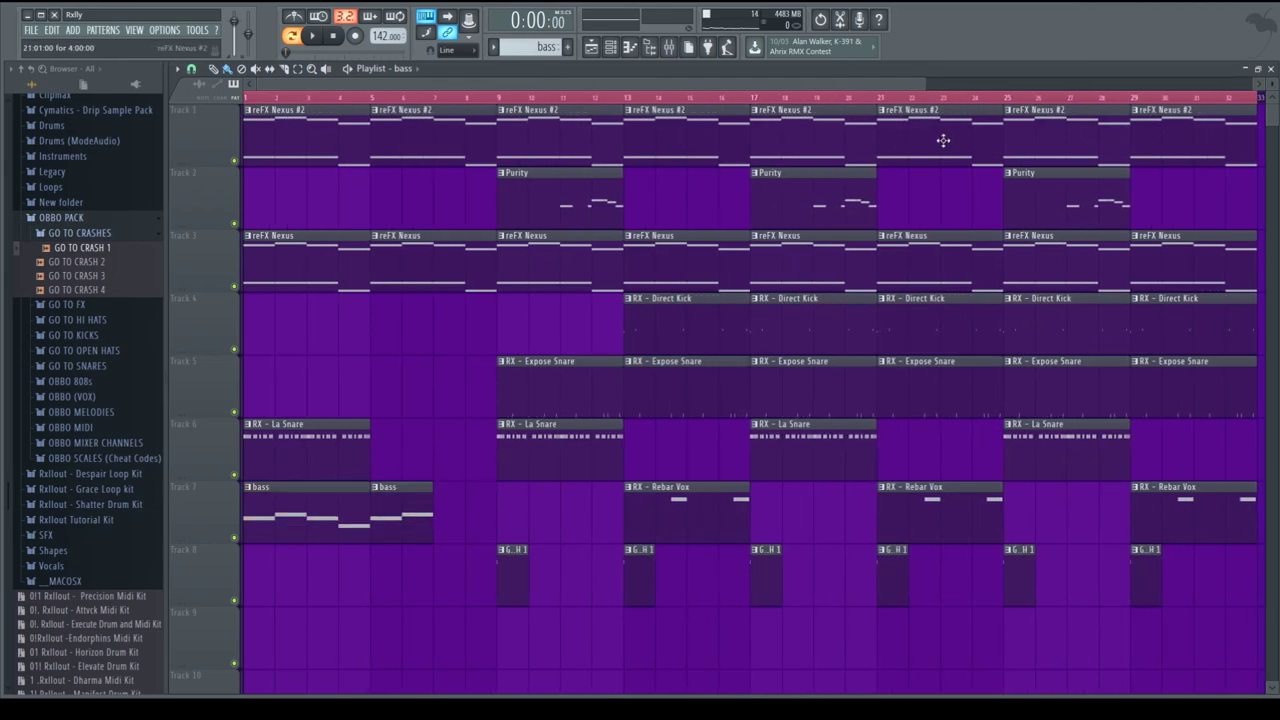
Play the arrangement from the start with the new bass clips and open the reFX Nexus instrument.
{"action": "key", "text": "space"}
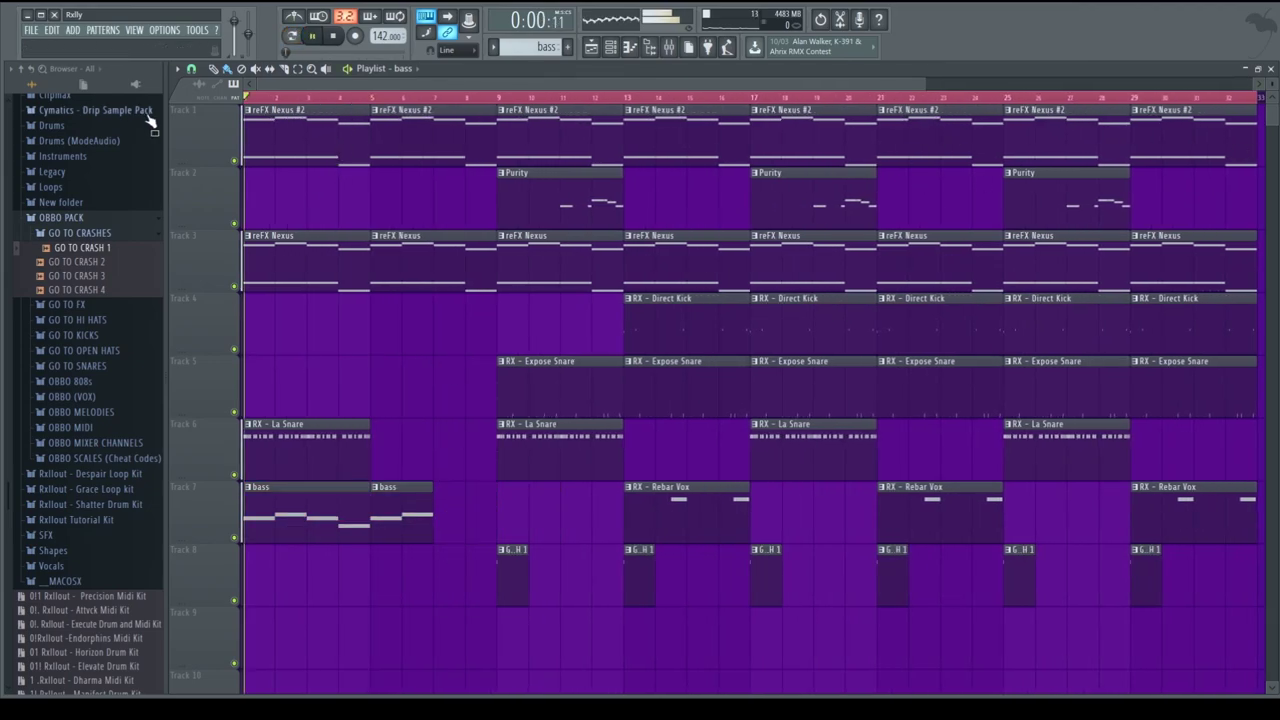
{"action": "left_click", "coordinate": [1270, 69]}
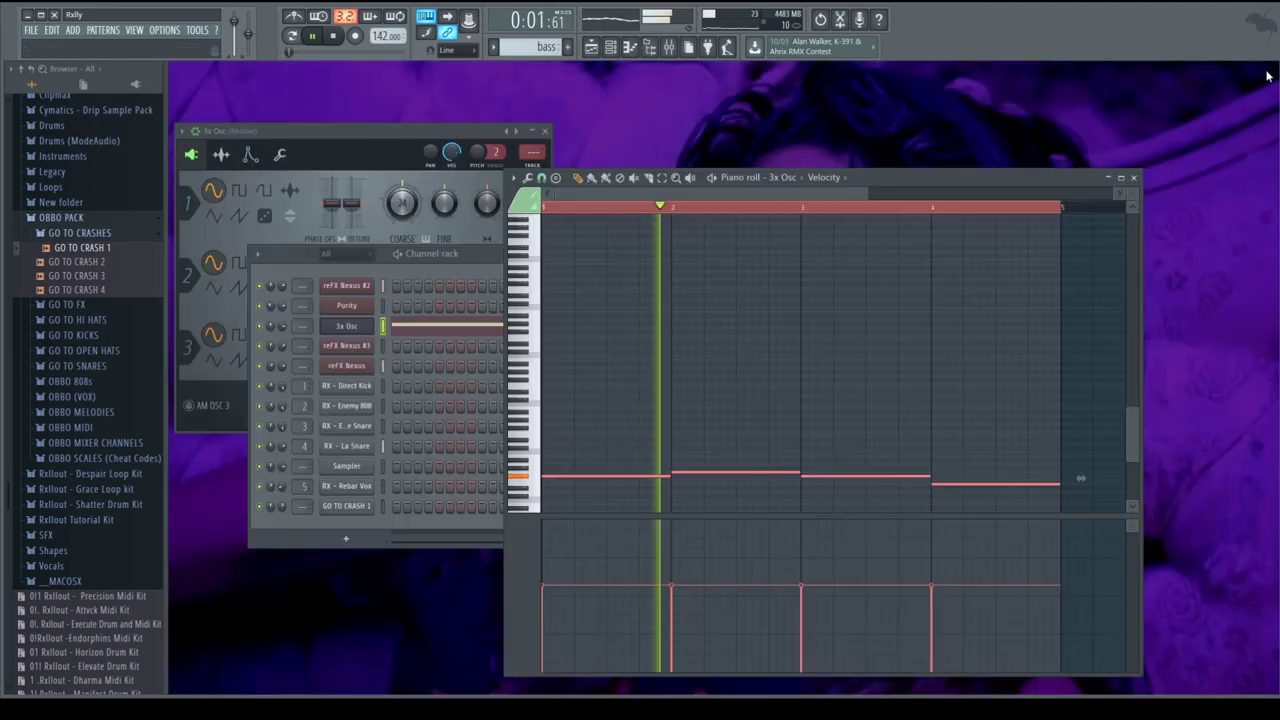
{"action": "left_click", "coordinate": [333, 36]}
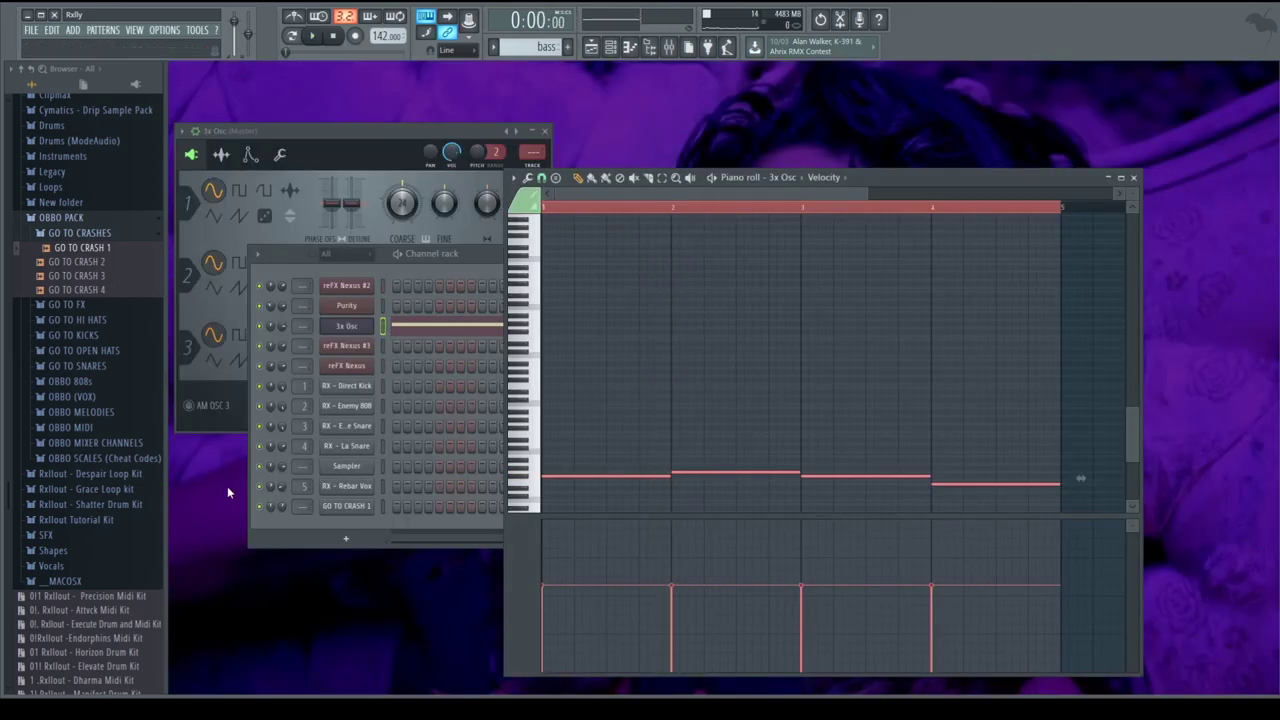
{"action": "left_click", "coordinate": [290, 448]}
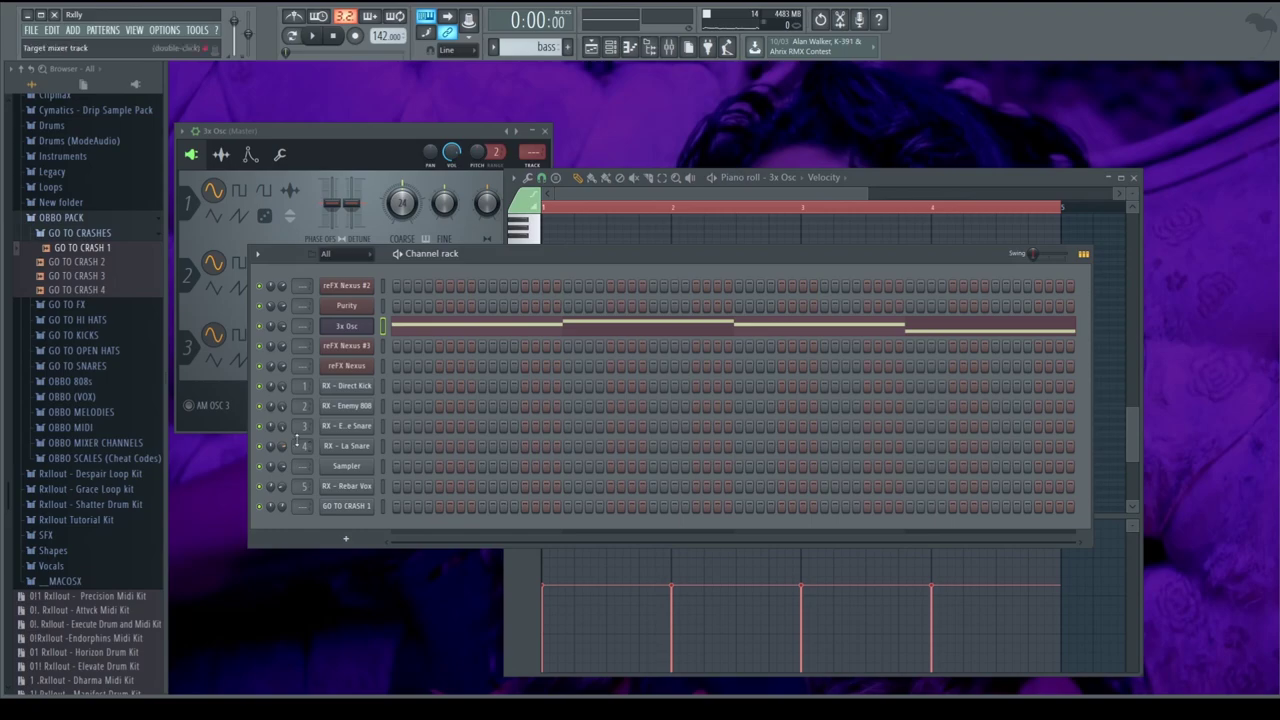
{"action": "left_click", "coordinate": [591, 48]}
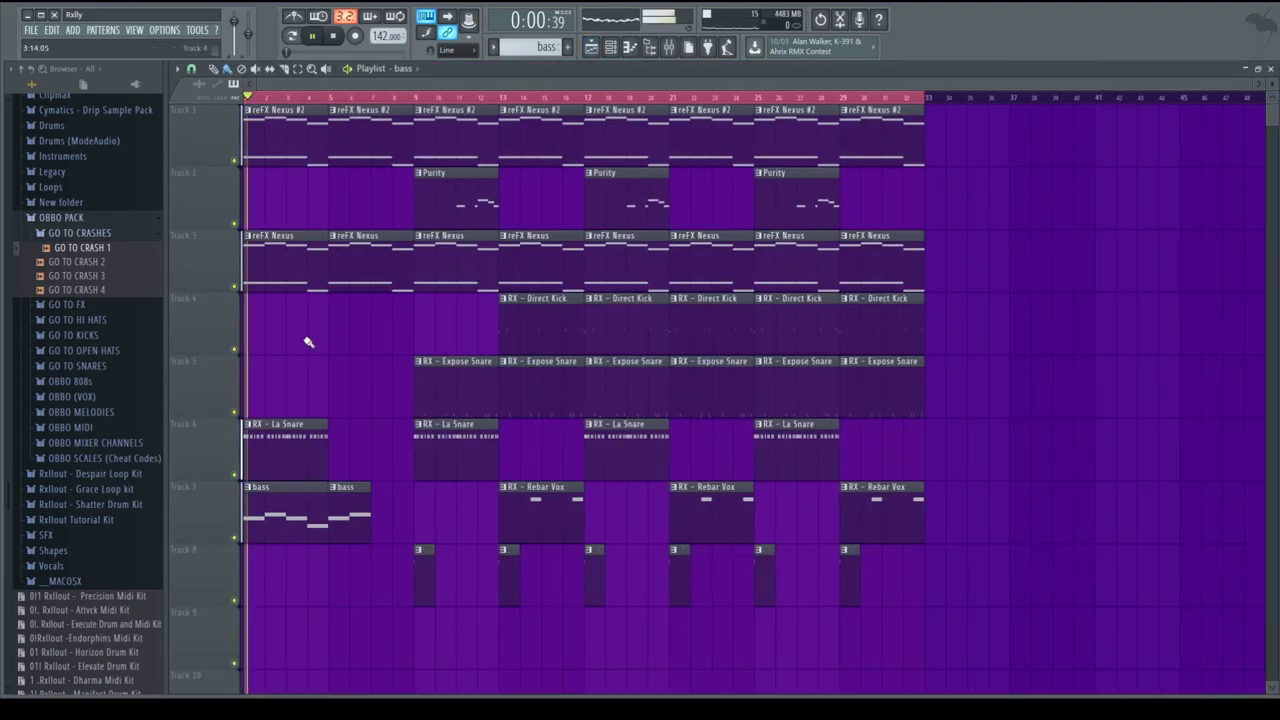
{"action": "scroll", "coordinate": [214, 393], "scroll_direction": "up", "scroll_amount": 2}
{"action": "key", "text": "F5"}
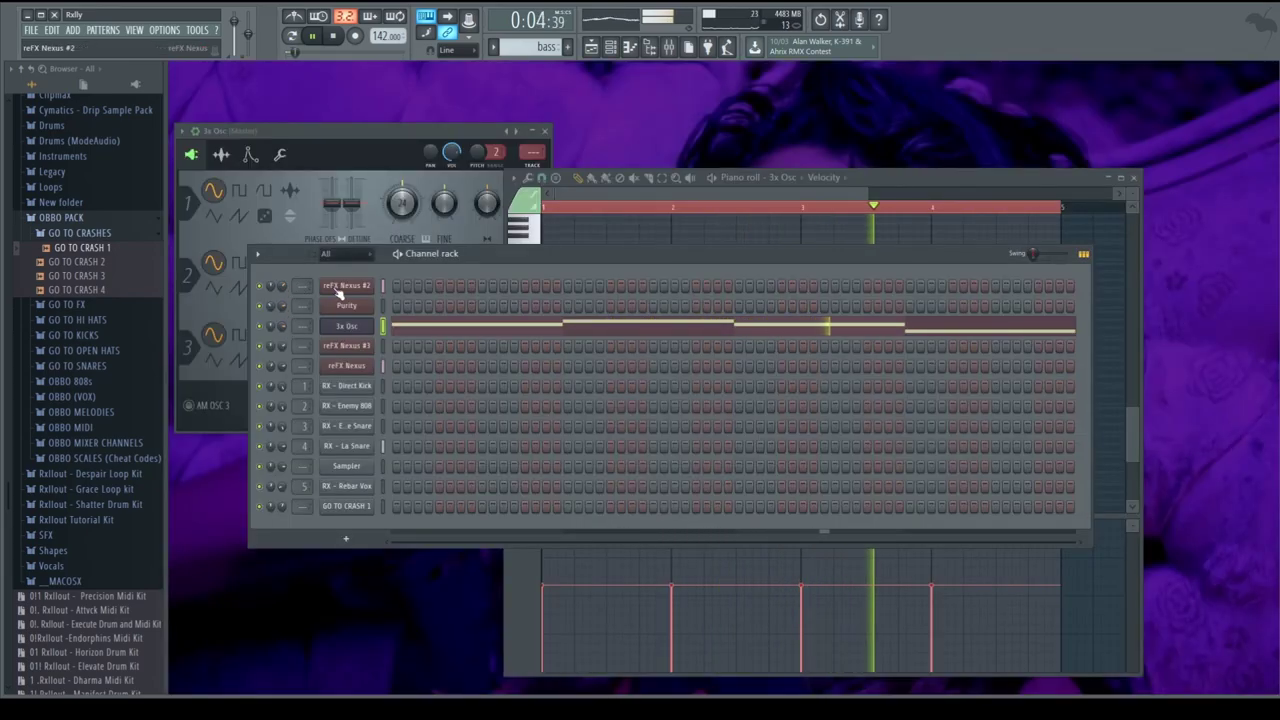
{"action": "left_click", "coordinate": [349, 366]}
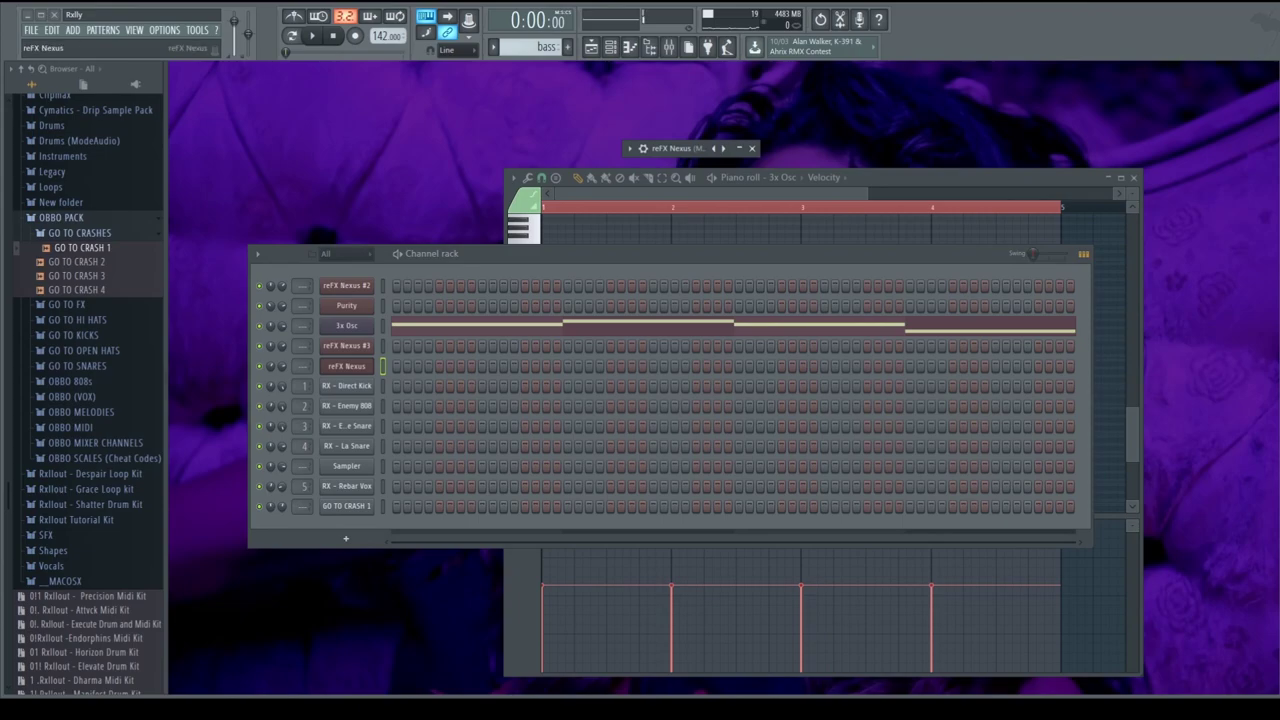
{"action": "left_click", "coordinate": [356, 366]}
{"action": "left_click", "coordinate": [356, 366]}
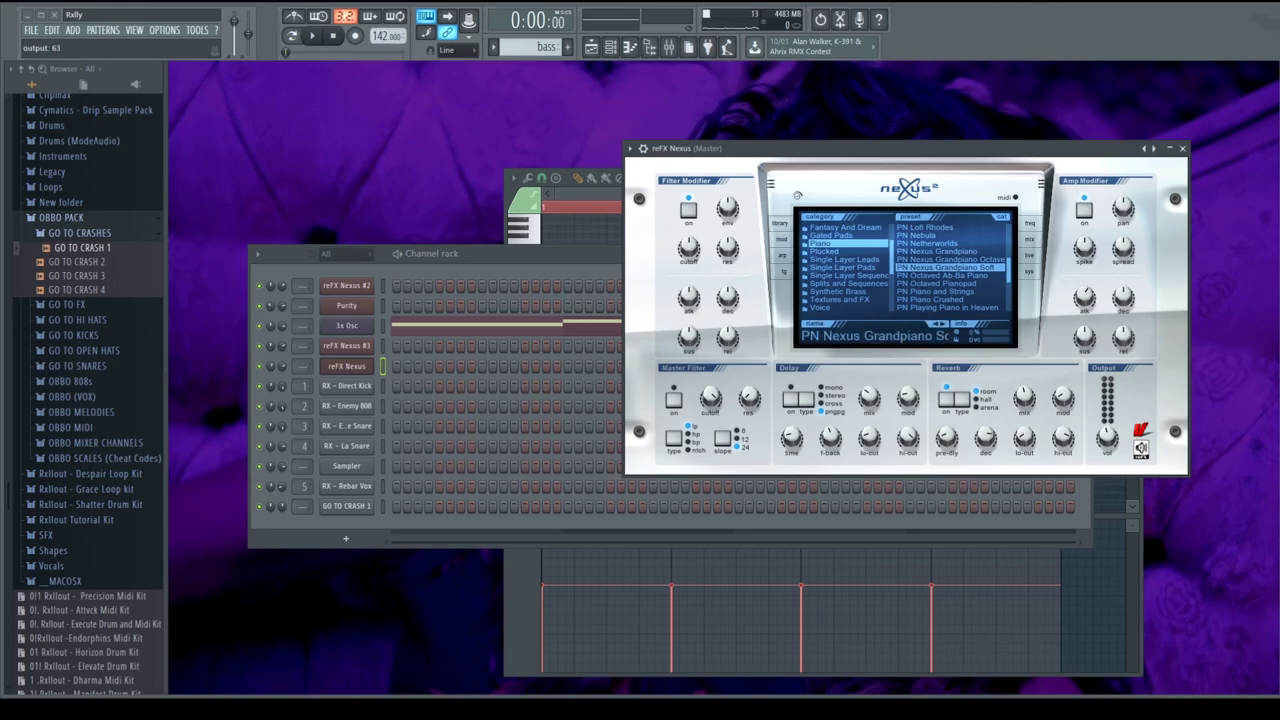
Play the song again and examine the clip layout from the intro through bar 11.
{"action": "left_click", "coordinate": [591, 47]}
{"action": "key", "text": "space"}
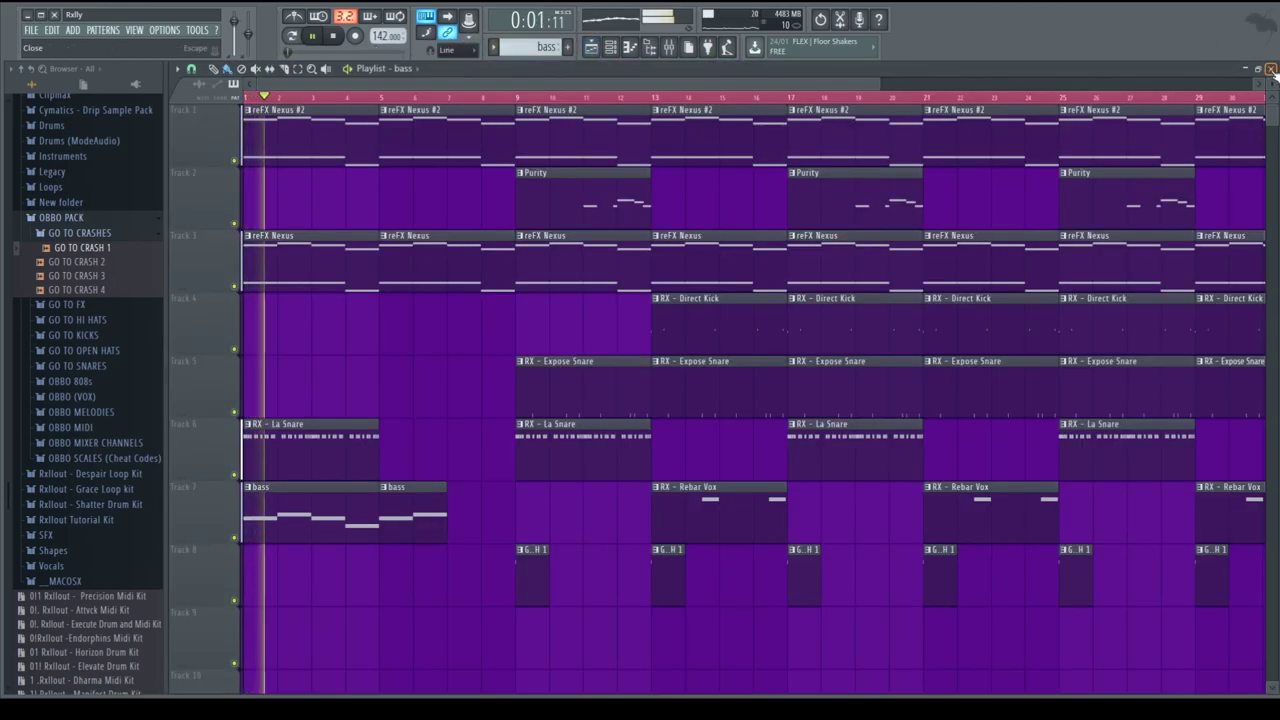
{"action": "left_click", "coordinate": [1271, 70]}
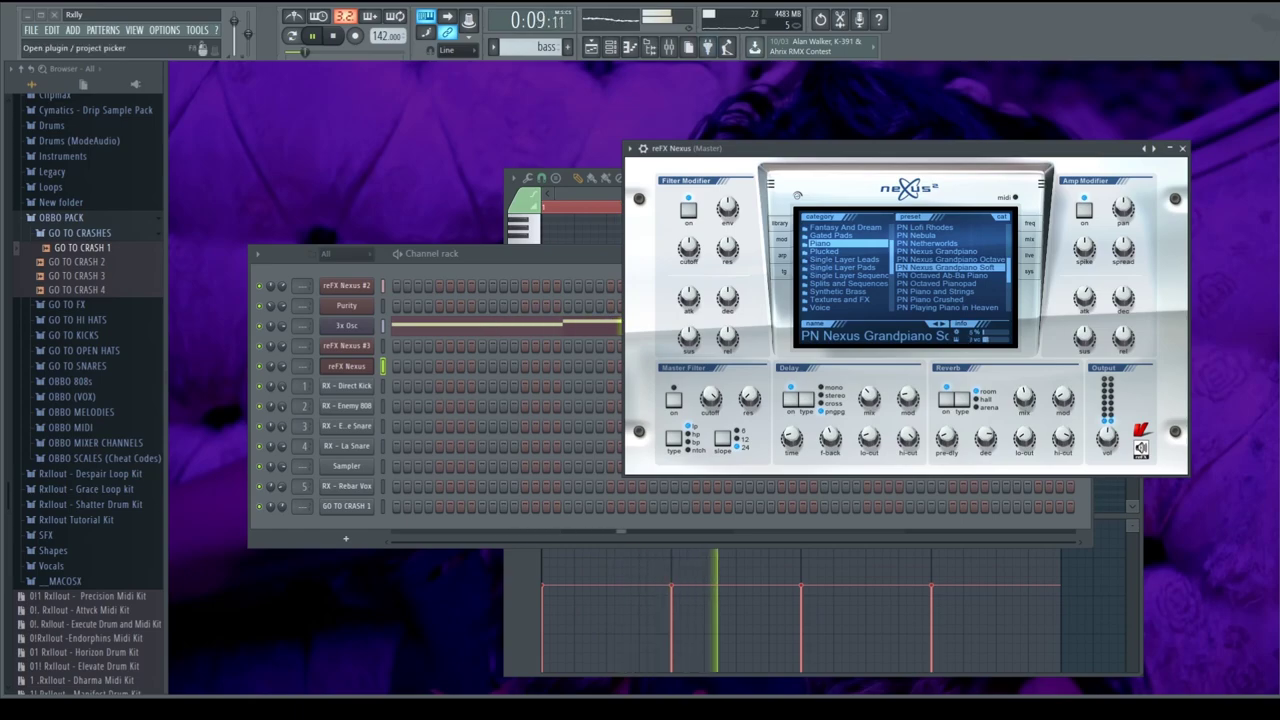
{"action": "left_click", "coordinate": [591, 47]}
{"action": "scroll", "coordinate": [338, 454], "scroll_direction": "up", "scroll_amount": 2}
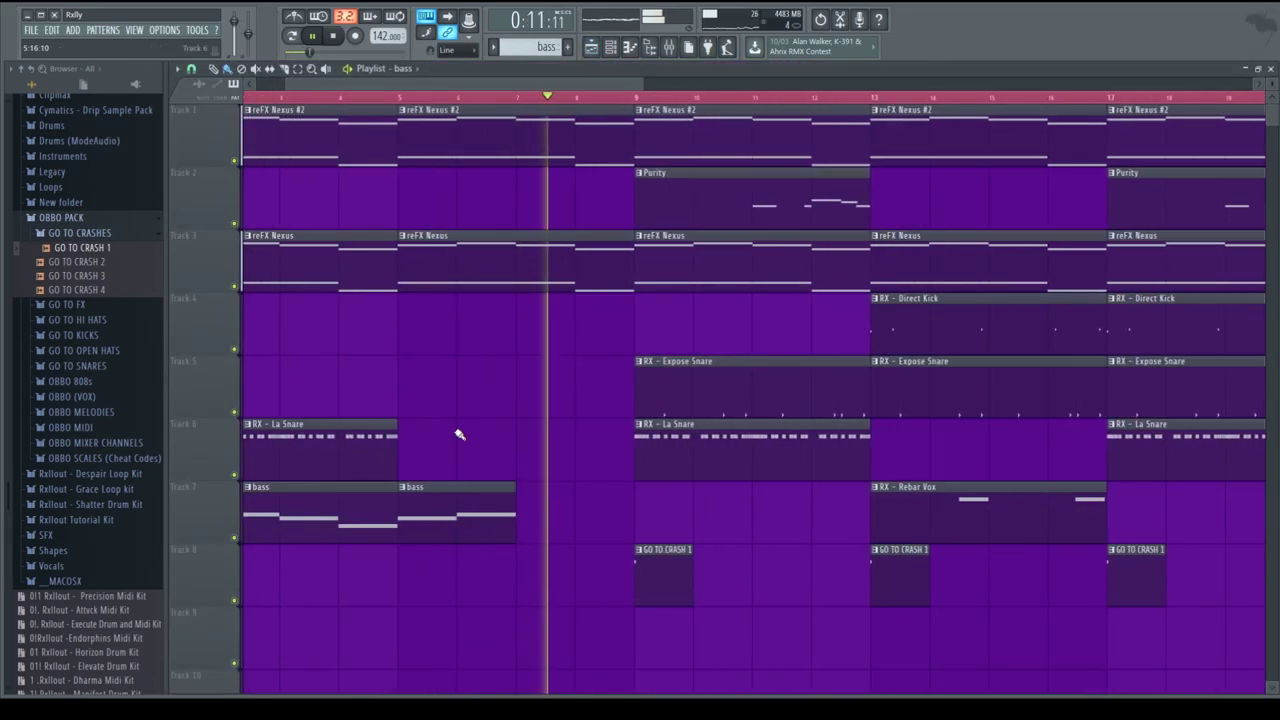
{"action": "scroll", "coordinate": [470, 438], "scroll_direction": "down", "scroll_amount": 2}
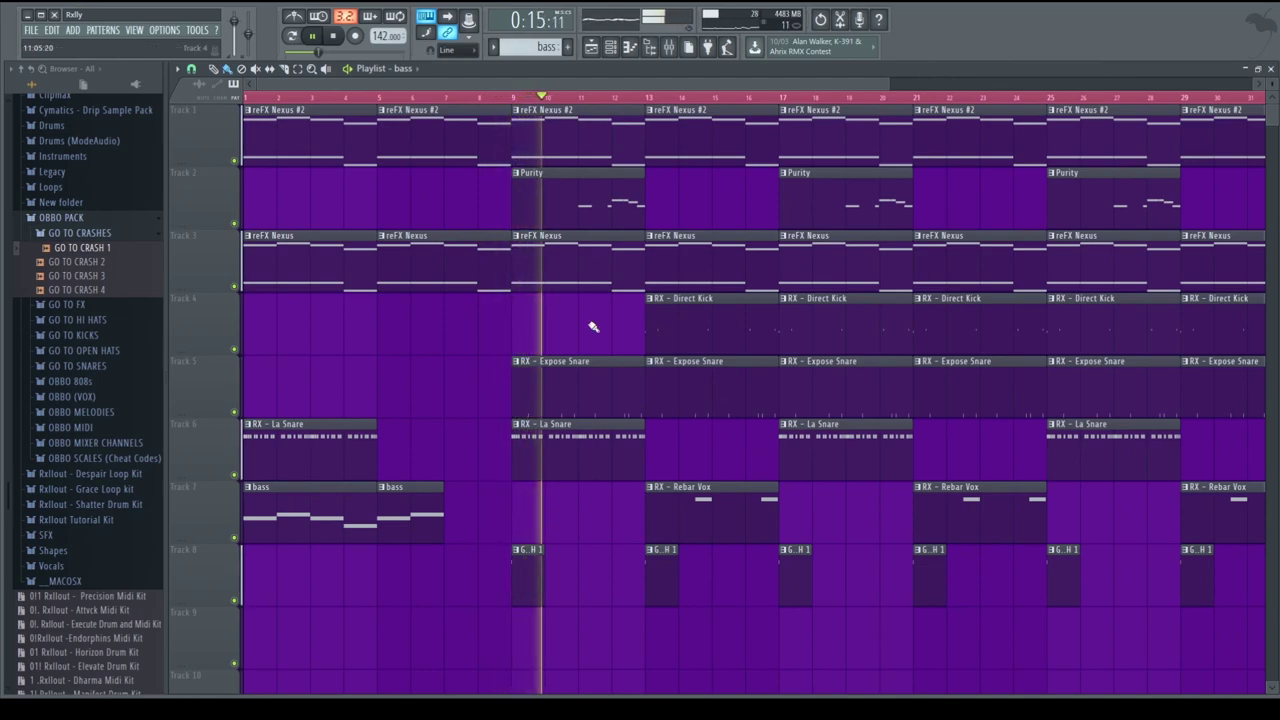
{"action": "scroll", "coordinate": [603, 323], "scroll_direction": "up", "scroll_amount": 3}
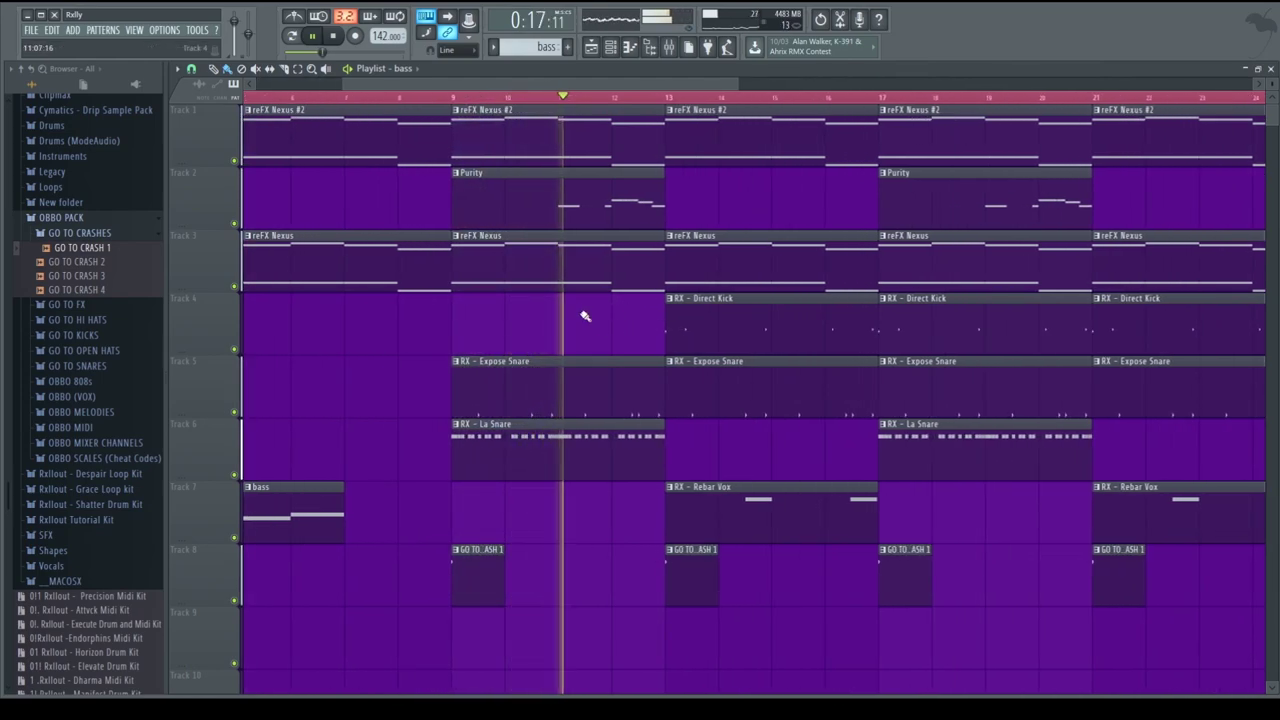
Add an RX - La Snare clip at bar 13 on Track 6.
{"action": "scroll", "coordinate": [695, 459], "scroll_direction": "down", "scroll_amount": 3}
{"action": "left_click", "coordinate": [526, 463]}
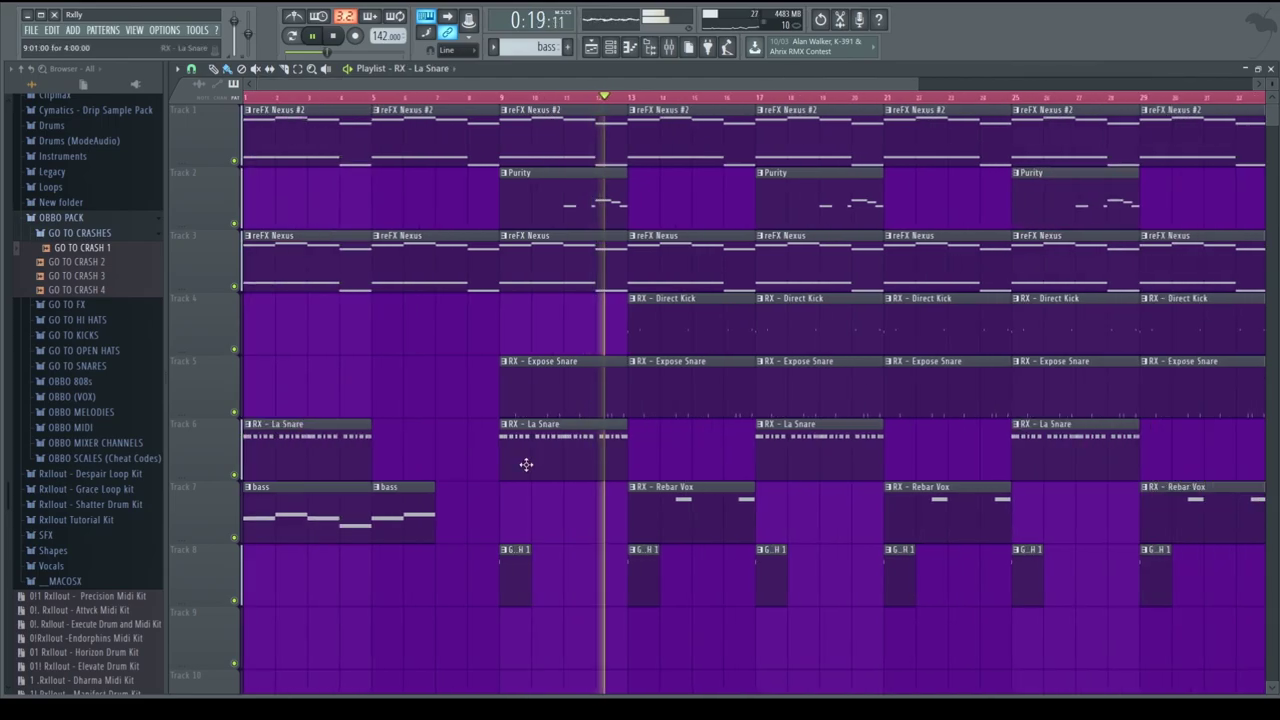
{"action": "left_click_drag", "start_coordinate": [700, 455], "coordinate": [669, 449]}
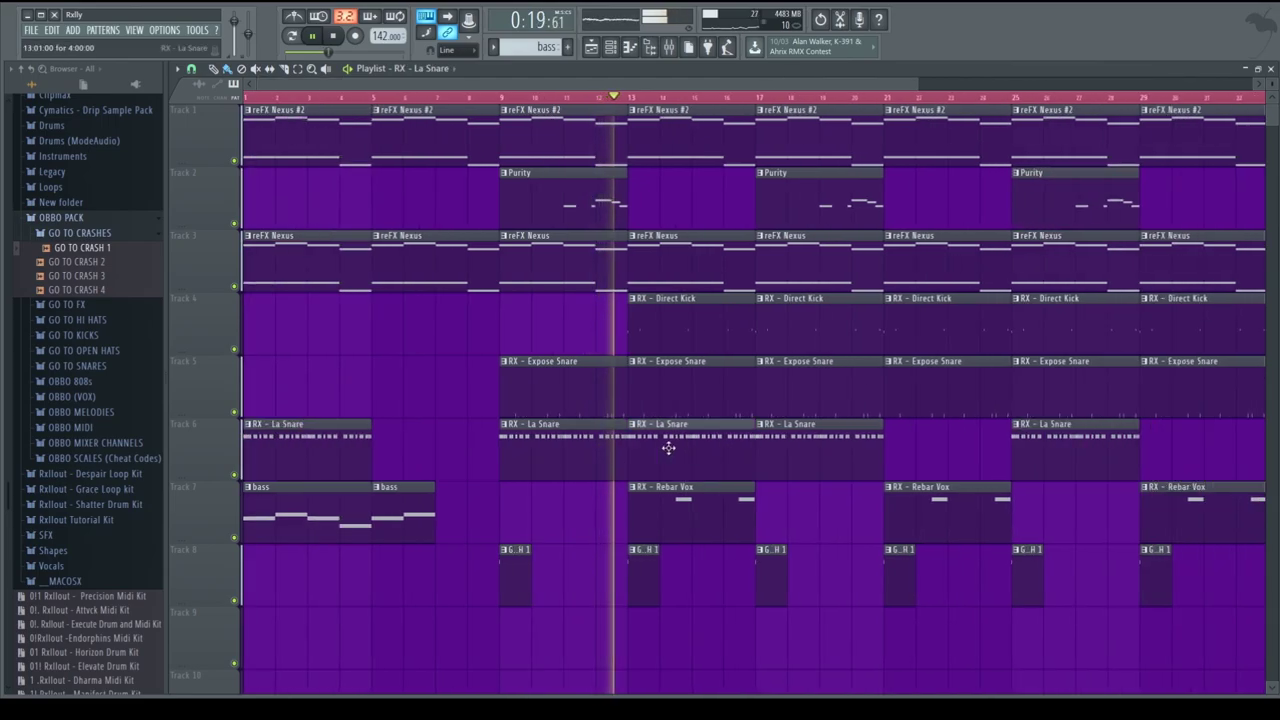
{"action": "left_click", "coordinate": [1270, 68]}
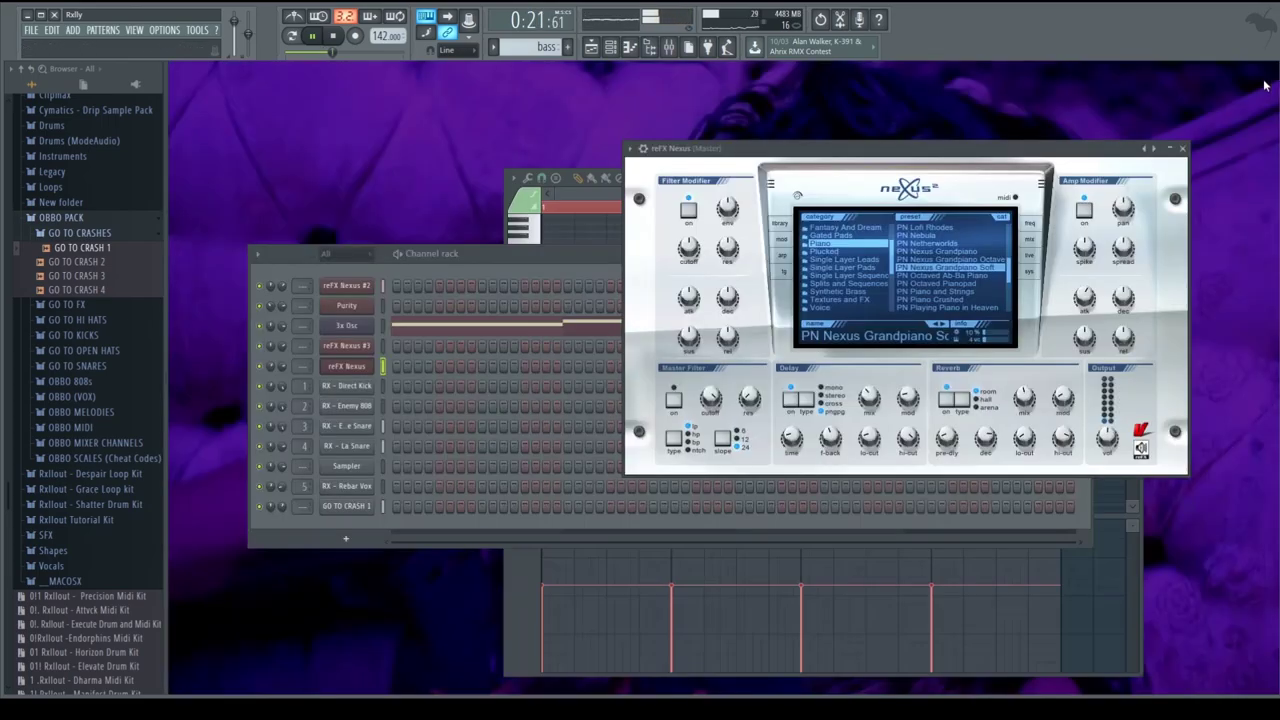
Stop playback and place the RX - Enemy 808 pattern at bar 13 on Track 9.
{"action": "left_click", "coordinate": [288, 422]}
{"action": "left_click", "coordinate": [592, 48]}
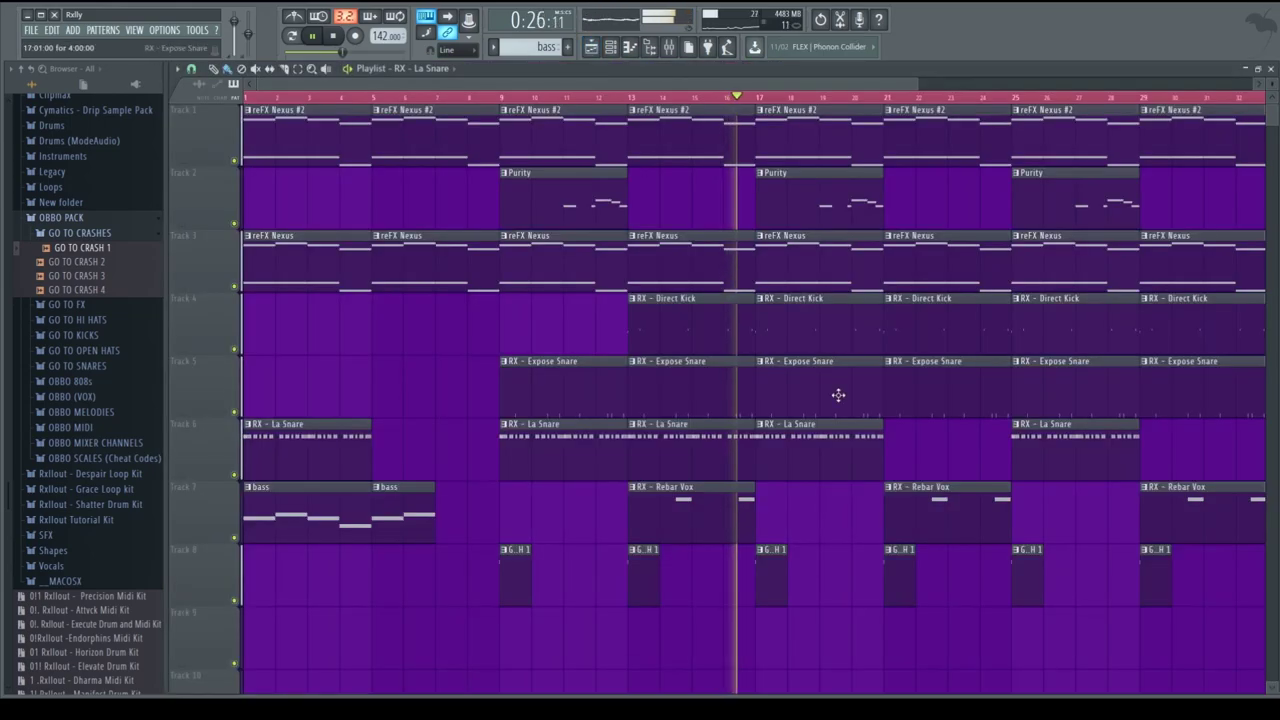
{"action": "key", "text": "space"}
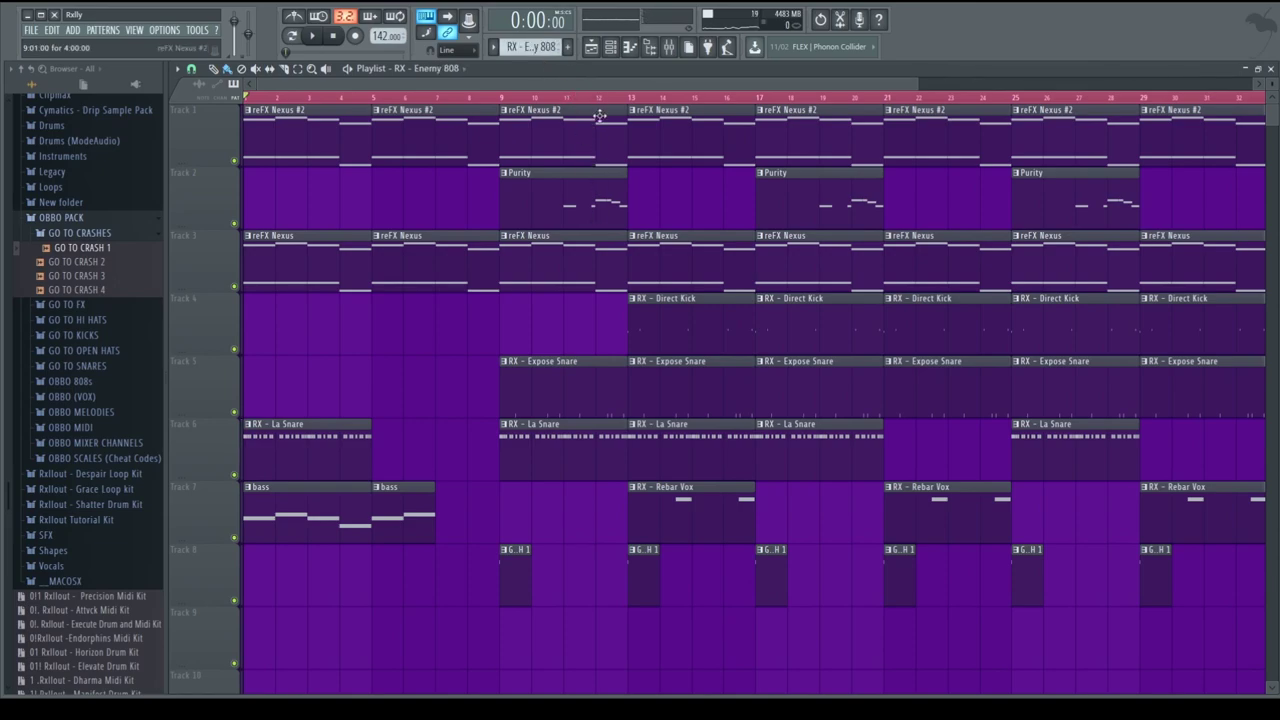
{"action": "left_click_drag", "start_coordinate": [619, 644], "coordinate": [676, 640]}
Play the song from bar 11 and repeat the RX - Enemy 808 clip at bars 17, 21 and 25 on Track 9.
{"action": "scroll", "coordinate": [680, 572], "scroll_direction": "down", "scroll_amount": 1}
{"action": "key", "text": "space"}
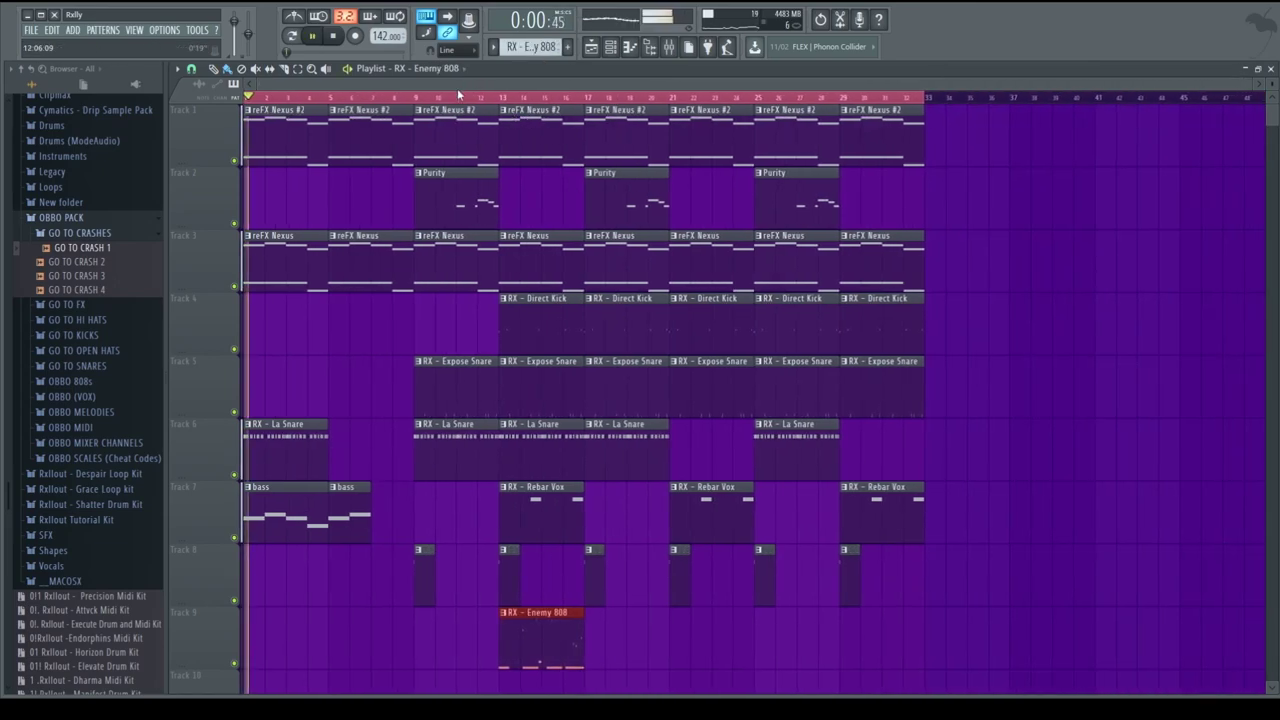
{"action": "left_click", "coordinate": [460, 98]}
{"action": "scroll", "coordinate": [543, 571], "scroll_direction": "down", "scroll_amount": 1}
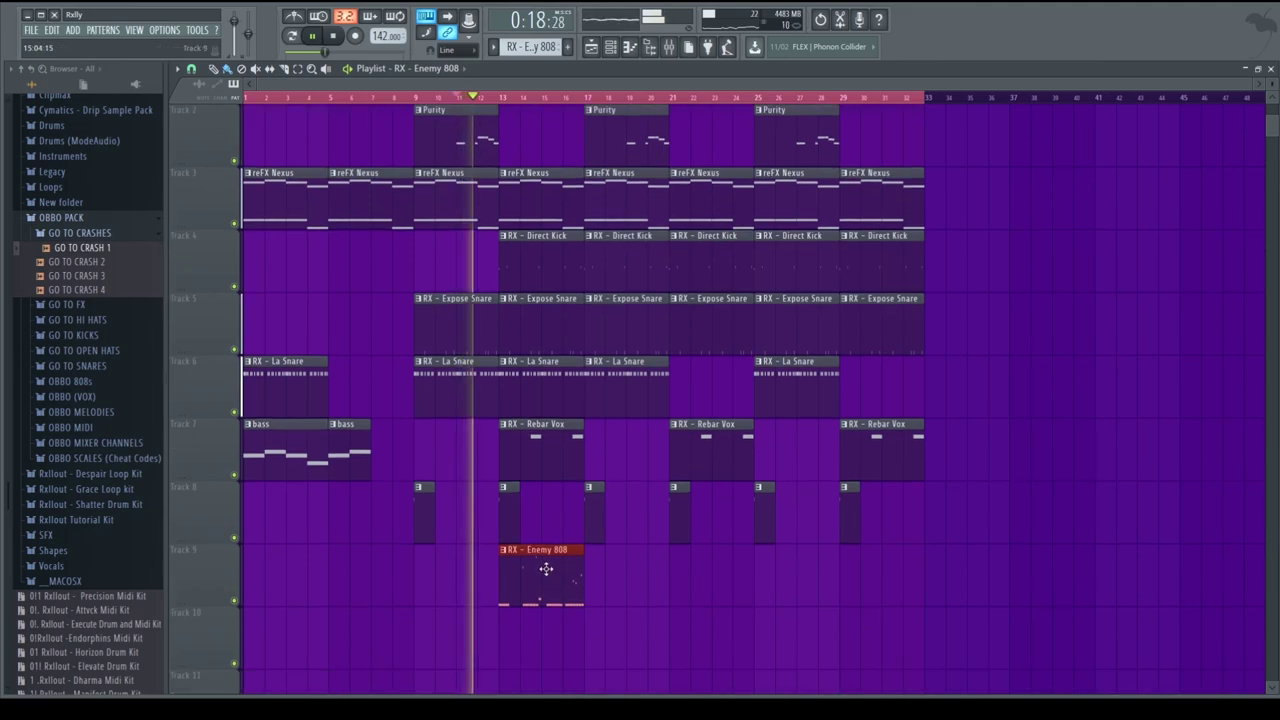
{"action": "left_click", "coordinate": [639, 563]}
{"action": "left_click", "coordinate": [694, 571]}
{"action": "left_click", "coordinate": [797, 569]}
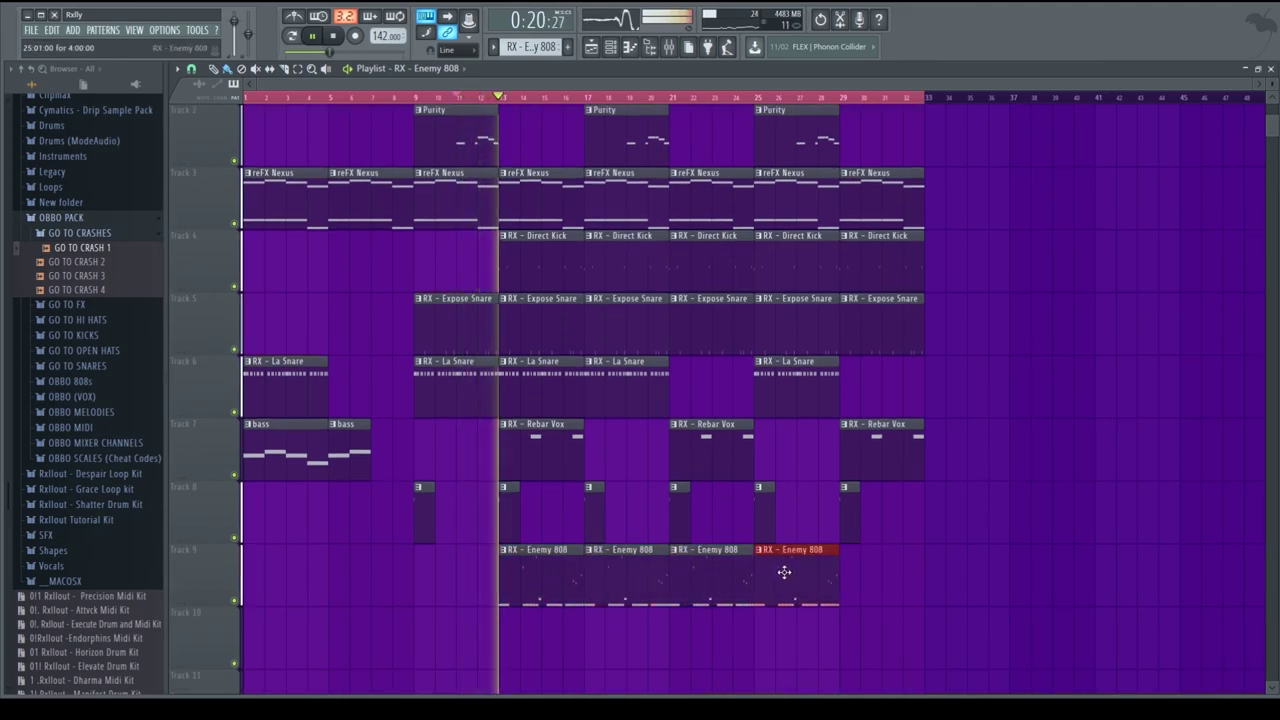
Inspect the notes of the RX - Enemy 808 clip at bar 13 during playback, and return to the arrangement.
{"action": "scroll", "coordinate": [553, 561], "scroll_direction": "up", "scroll_amount": 1}
{"action": "double_click", "coordinate": [523, 591]}
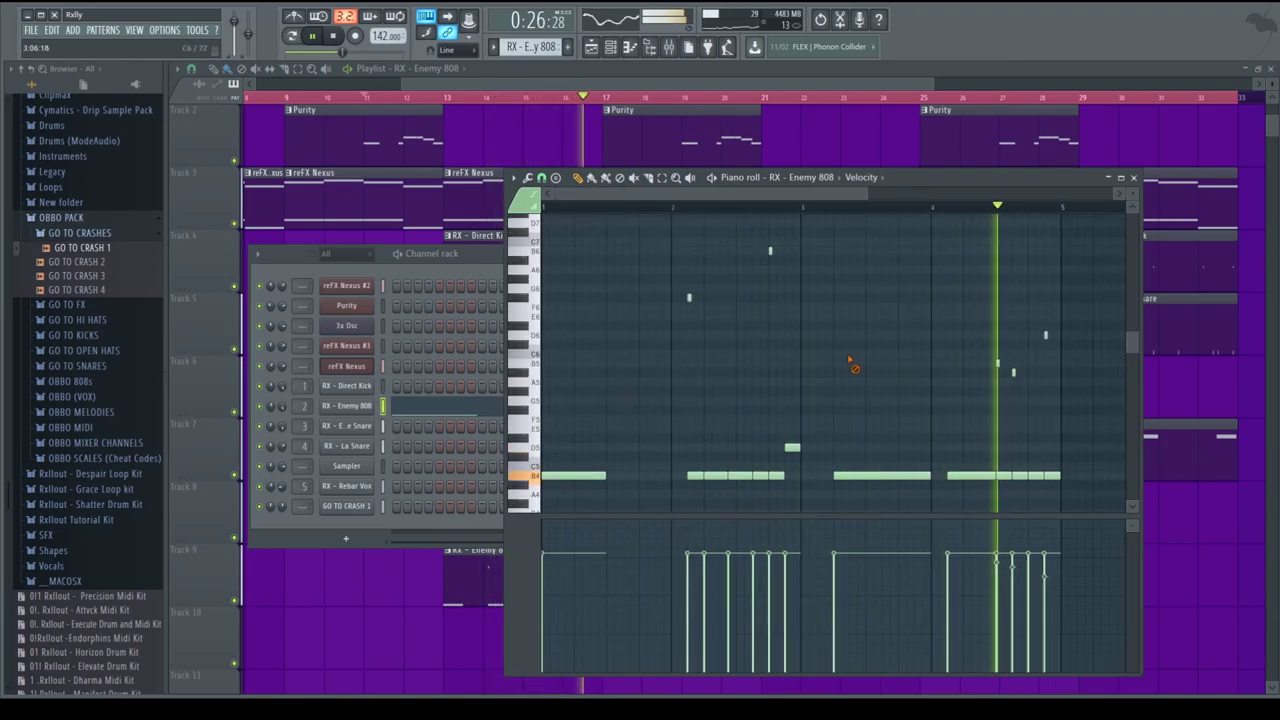
{"action": "key", "text": "space"}
{"action": "key", "text": "F12"}
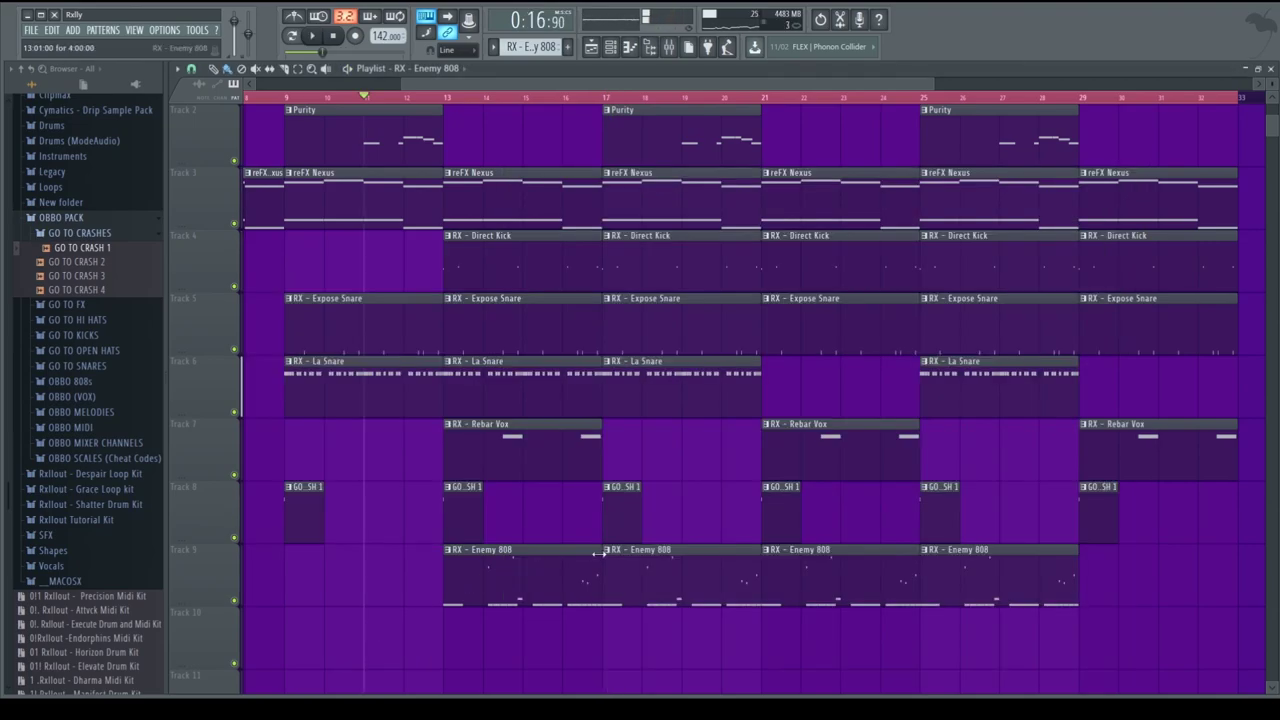
Make the bar 17 RX - Enemy 808 clip a unique pattern, and delete the stray G6 note from its maximized piano roll.
{"action": "double_click", "coordinate": [621, 591]}
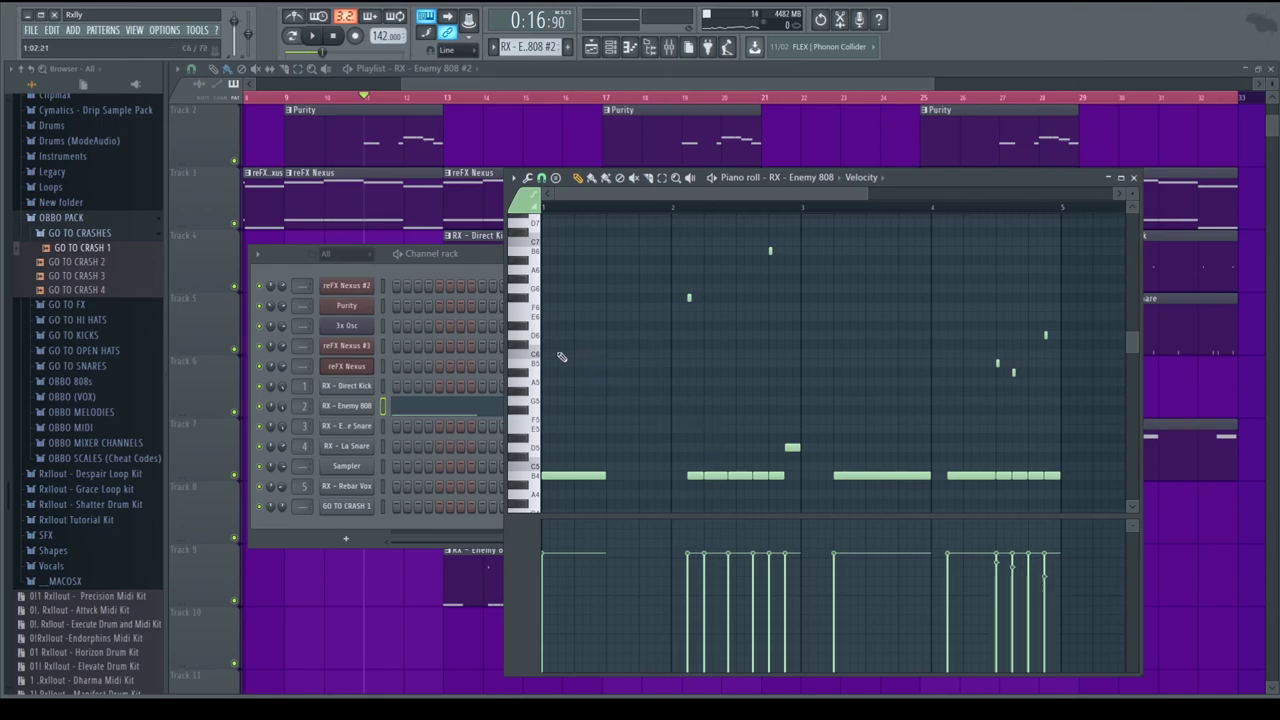
{"action": "scroll", "coordinate": [550, 472], "scroll_direction": "up", "scroll_amount": 2}
{"action": "double_click", "coordinate": [1122, 178]}
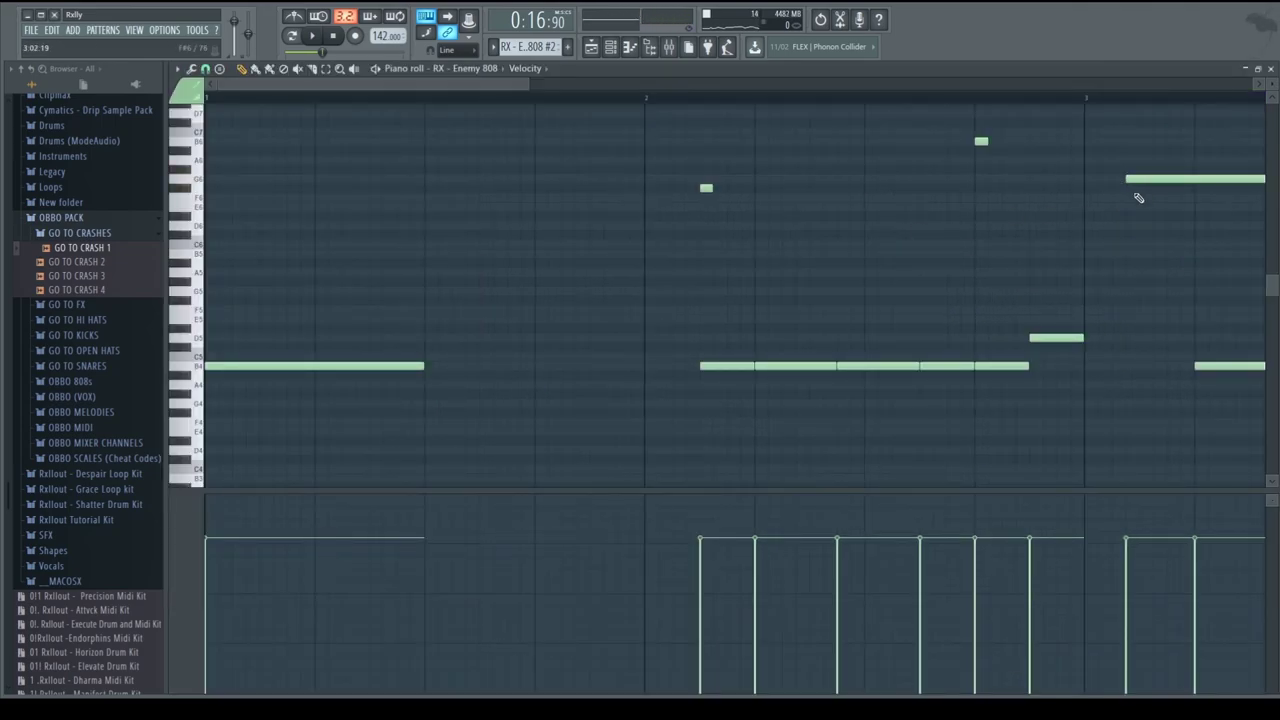
{"action": "right_click", "coordinate": [1147, 211], "text": "ctrl"}
{"action": "right_click", "coordinate": [770, 199]}
Add a half-bar B6 note above the opening B4 note of the 808 pattern and play it from the start.
{"action": "scroll", "coordinate": [1183, 151], "scroll_direction": "up", "scroll_amount": 2}
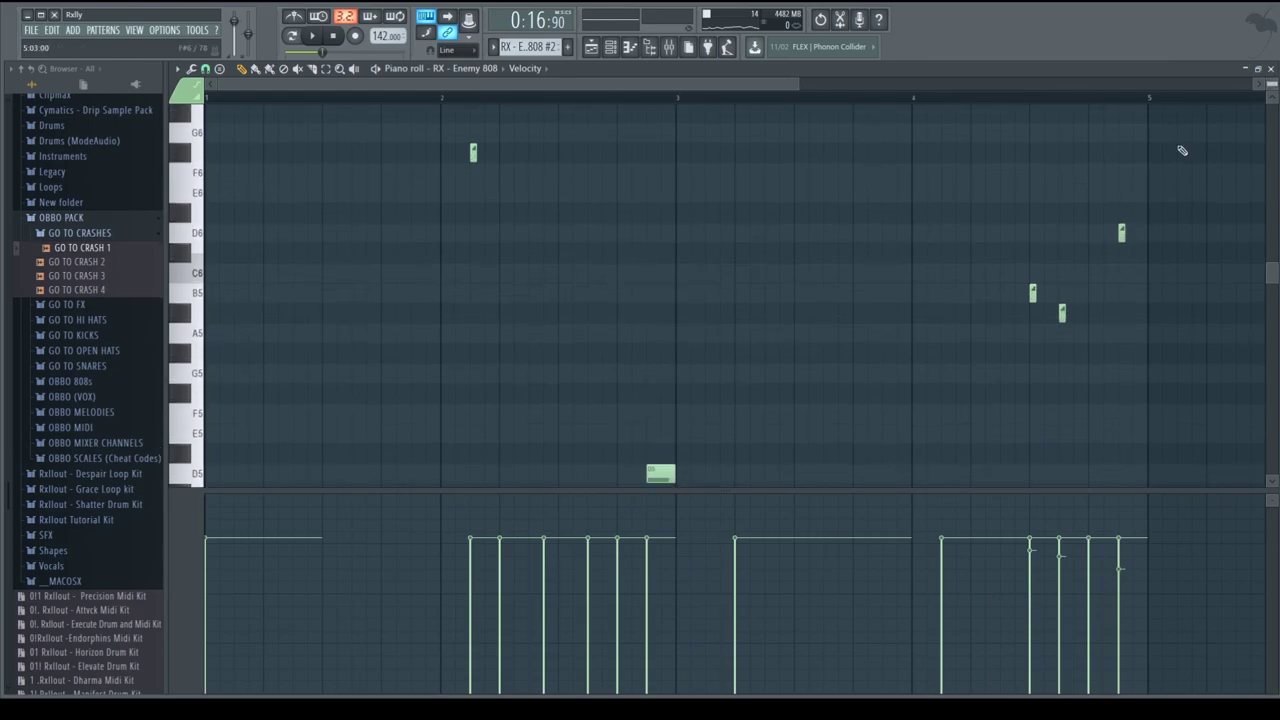
{"action": "scroll", "coordinate": [1183, 151], "scroll_direction": "down", "scroll_amount": 3}
{"action": "right_click", "coordinate": [242, 306], "text": "ctrl"}
{"action": "scroll", "coordinate": [259, 415], "scroll_direction": "up", "scroll_amount": 2}
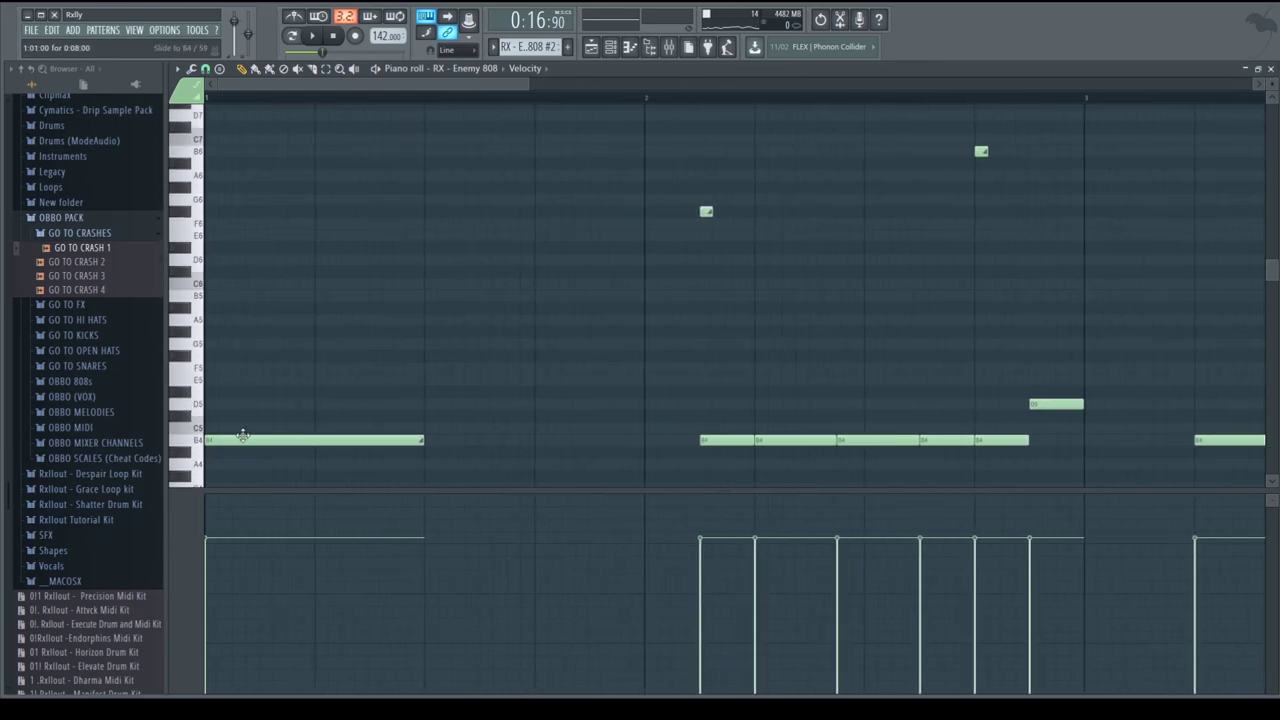
{"action": "left_click_drag", "start_coordinate": [208, 151], "coordinate": [182, 155]}
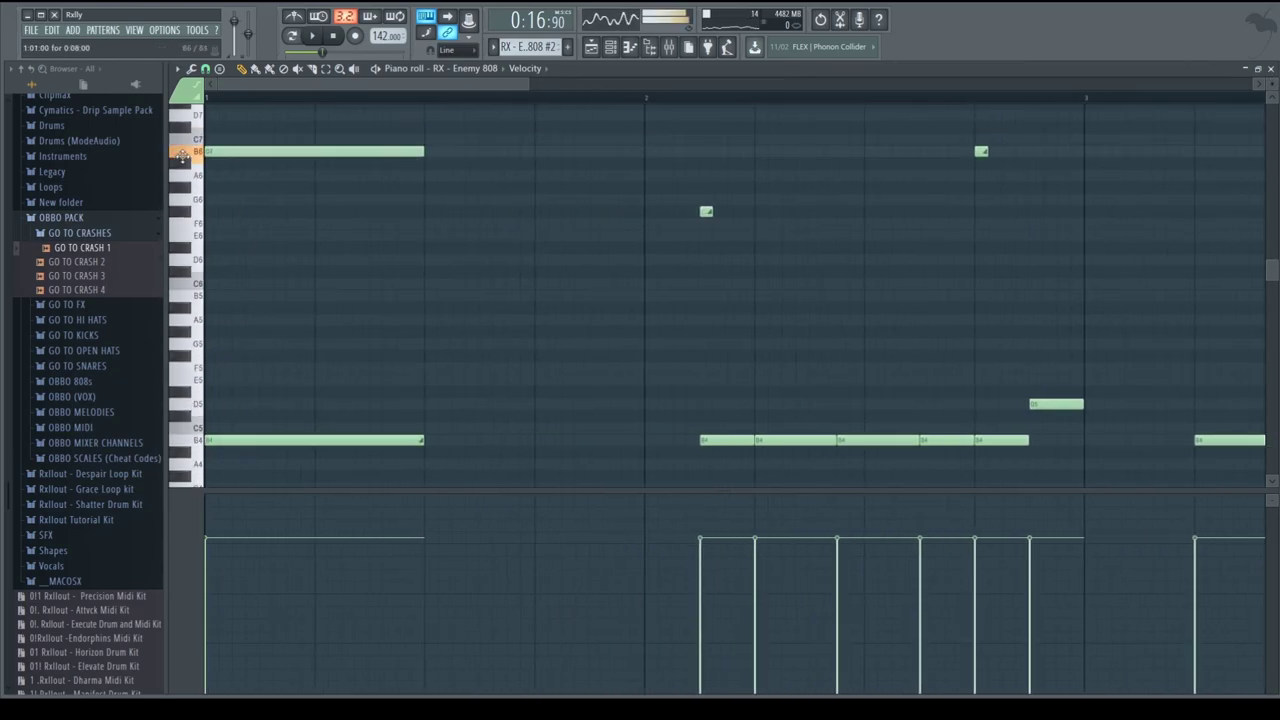
{"action": "left_click", "coordinate": [212, 97]}
{"action": "key", "text": "space"}
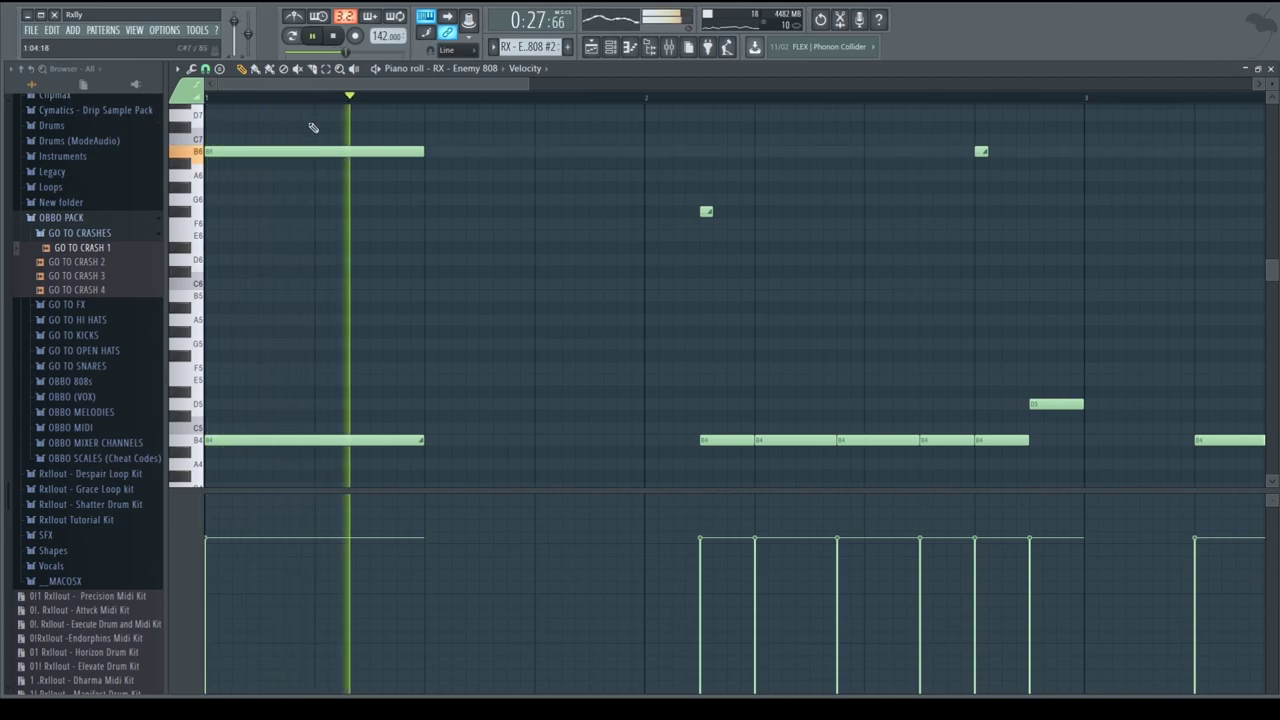
Stop playback, shorten the opening high note to one beat and move it down an octave to B5, auditioning it.
{"action": "key", "text": "space"}
{"action": "left_click_drag", "start_coordinate": [357, 129], "coordinate": [390, 216]}
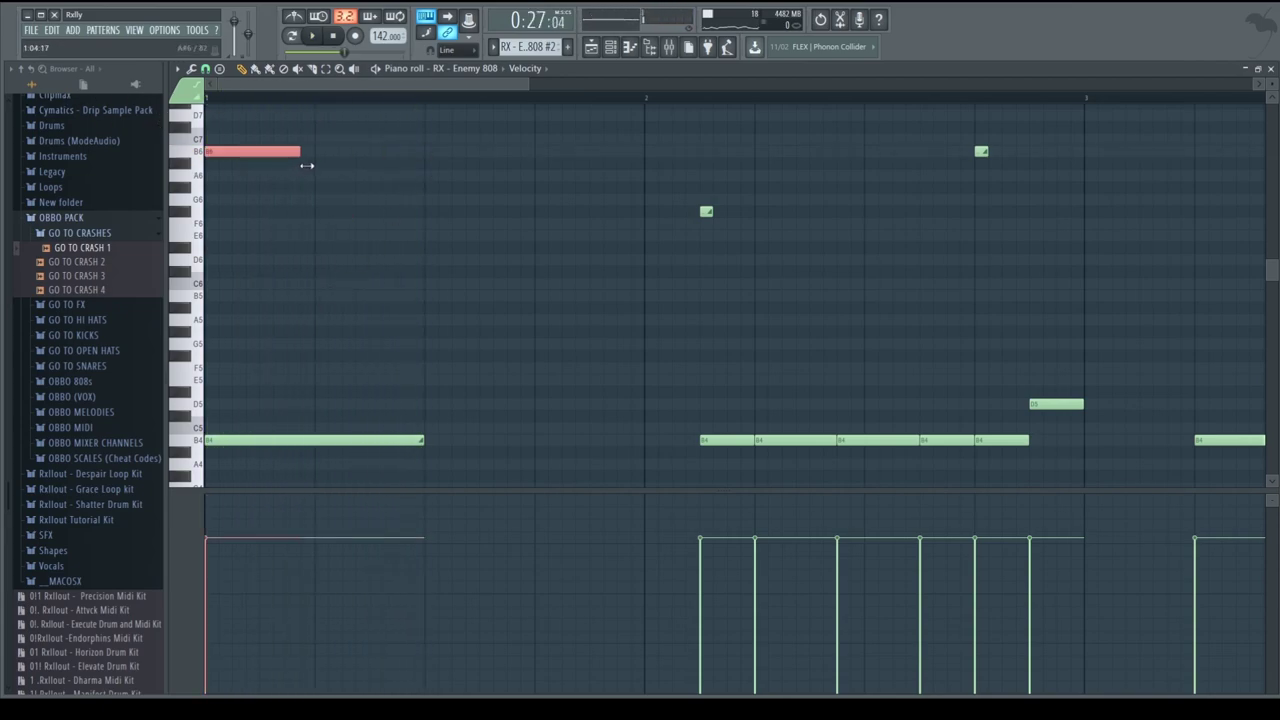
{"action": "left_click_drag", "start_coordinate": [307, 165], "coordinate": [259, 168]}
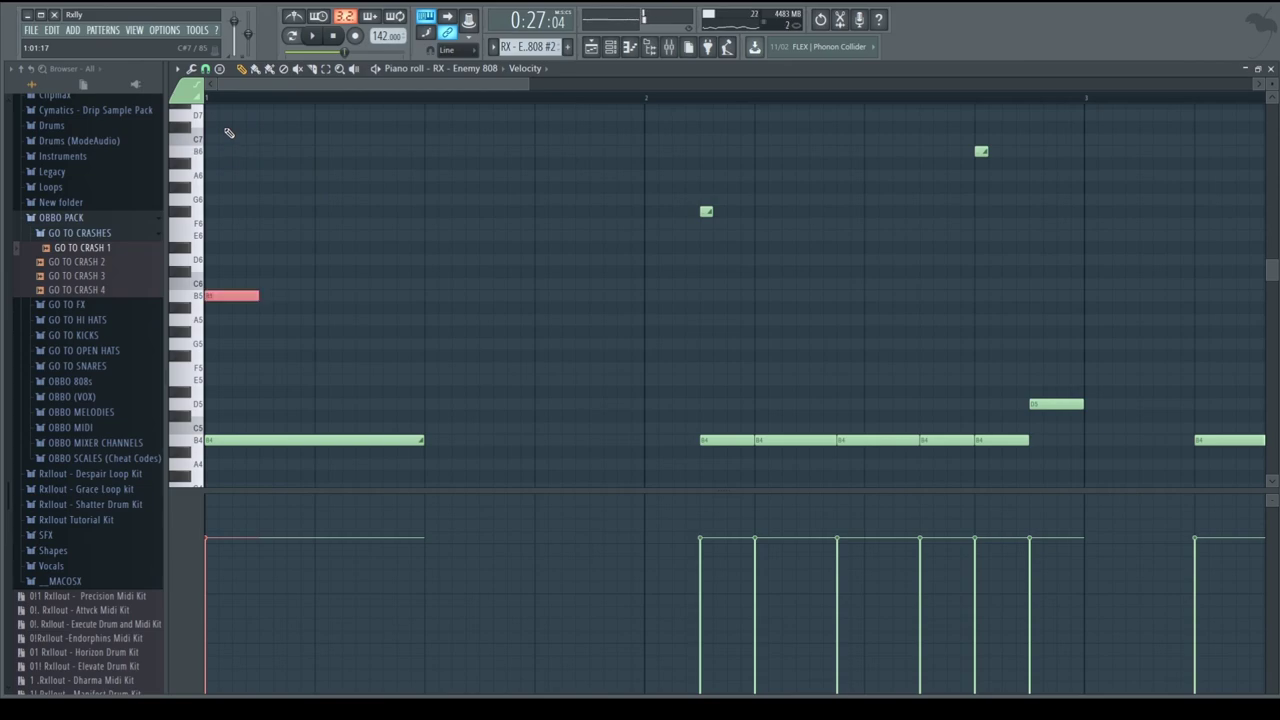
{"action": "key", "text": "space"}
{"action": "key", "text": "space"}
{"action": "left_click", "coordinate": [288, 306]}
{"action": "key", "text": "ctrl+z"}
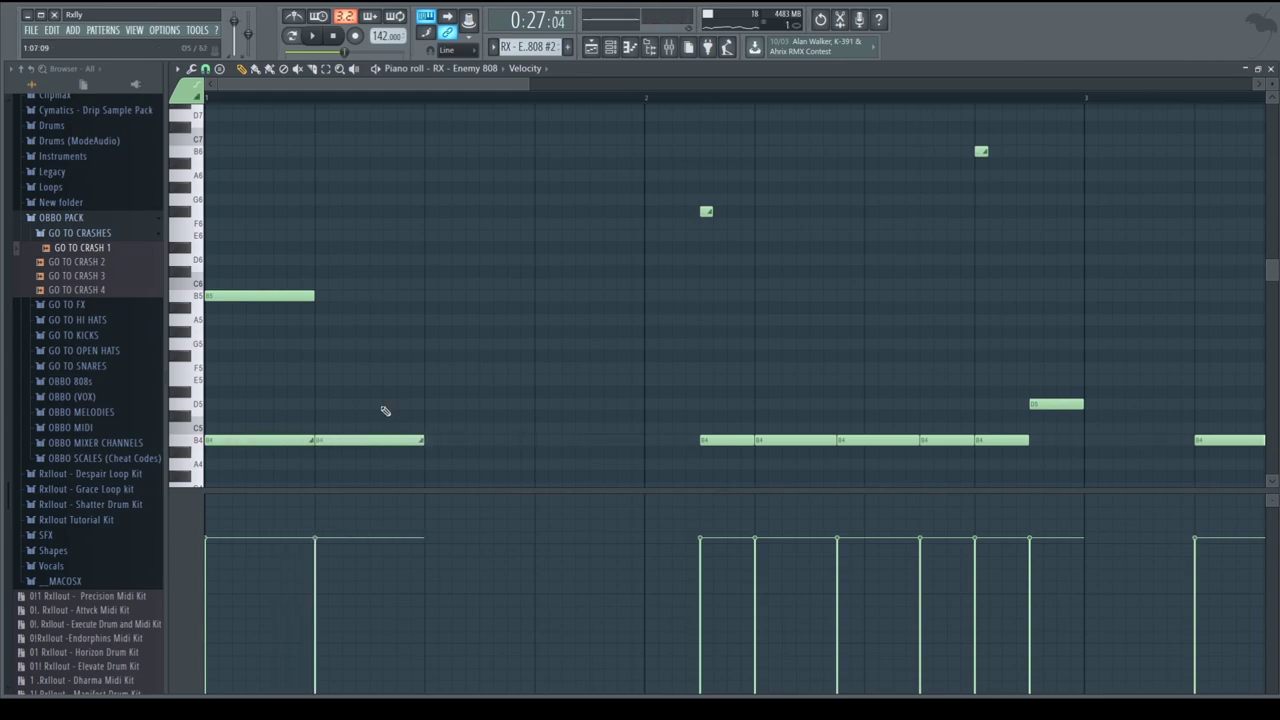
Move the second beat's slide note up to B5, place a regular B4 note beneath it, and audition the 808 pattern.
{"action": "left_click_drag", "start_coordinate": [381, 440], "coordinate": [342, 295]}
{"action": "left_click_drag", "start_coordinate": [349, 394], "coordinate": [363, 451]}
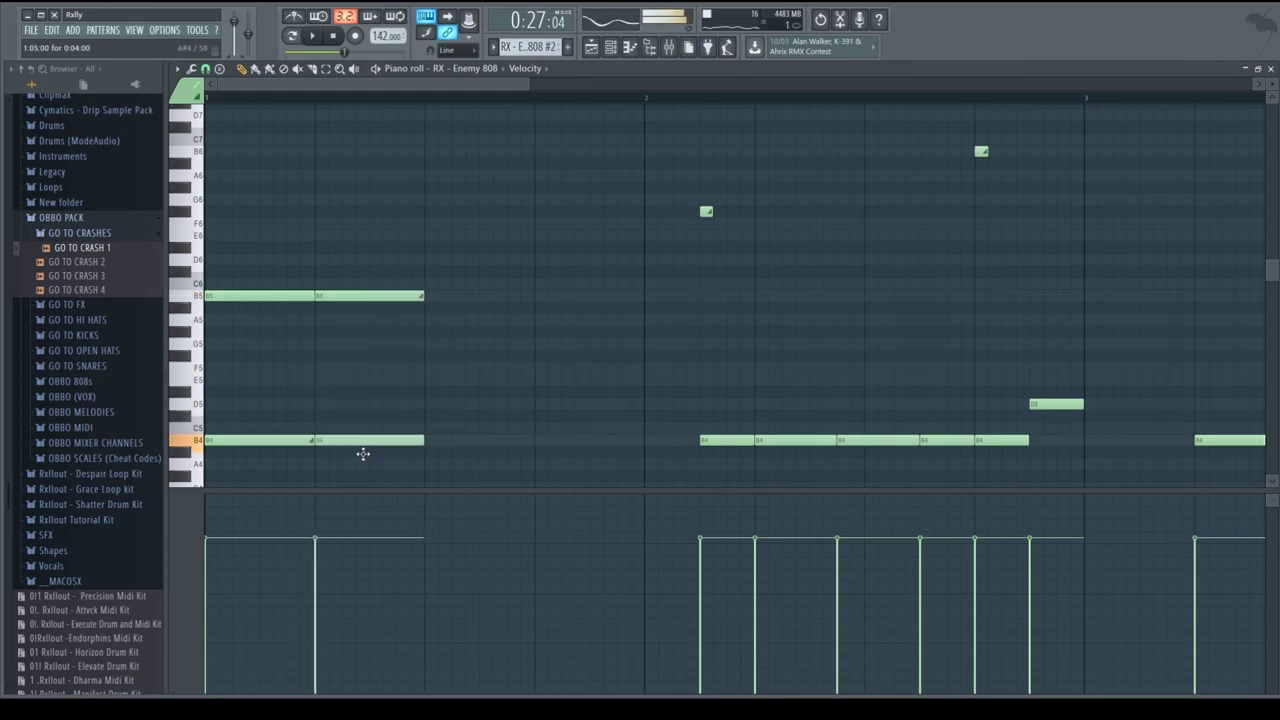
{"action": "key", "text": "space"}
{"action": "key", "text": "space"}
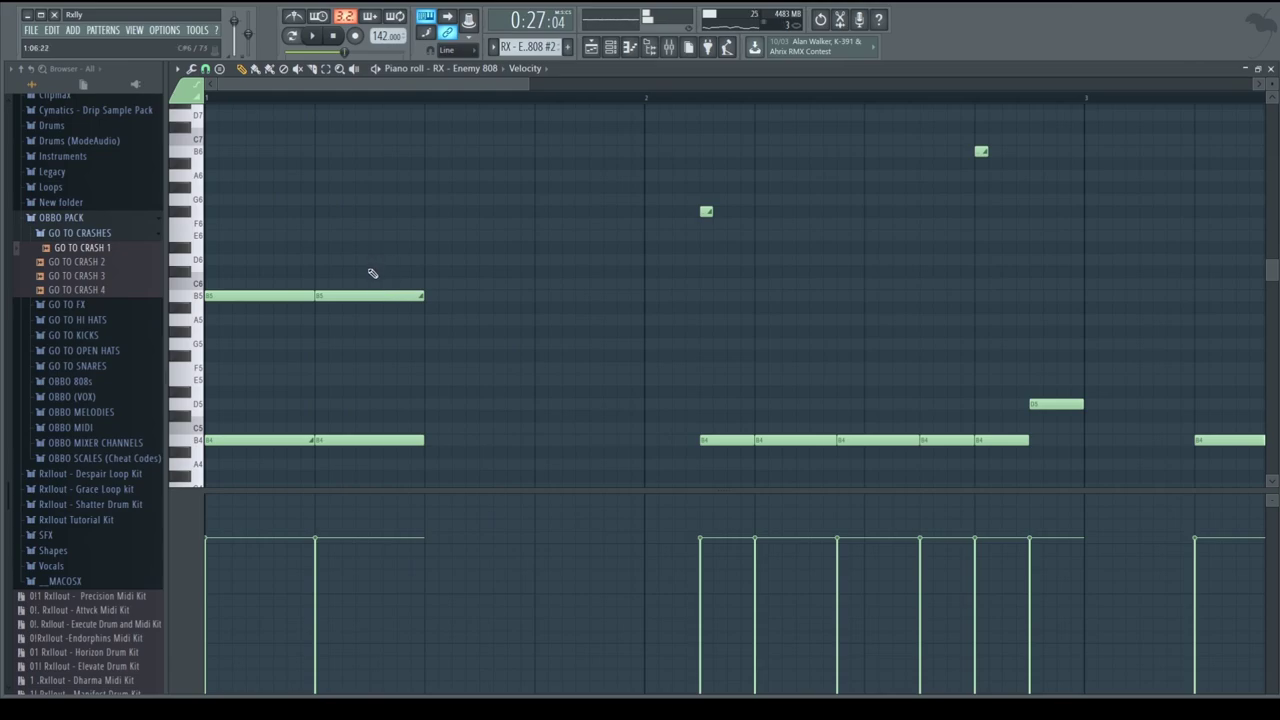
Move the 808 pattern's second B4 note half a beat later and lengthen it to the end of bar 1.
{"action": "key", "text": "space"}
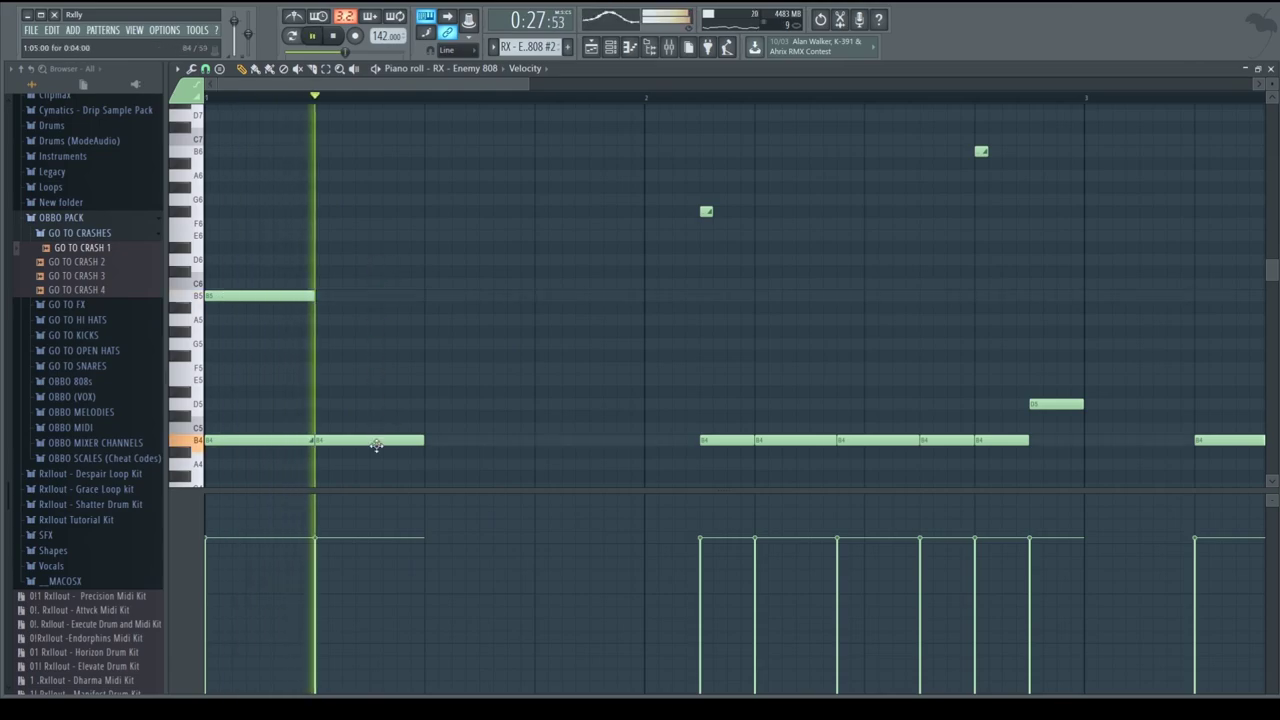
{"action": "mouse_move", "coordinate": [370, 440]}
{"action": "left_mouse_down"}
{"action": "mouse_move", "coordinate": [564, 450]}
{"action": "mouse_move", "coordinate": [390, 442]}
{"action": "left_mouse_up"}
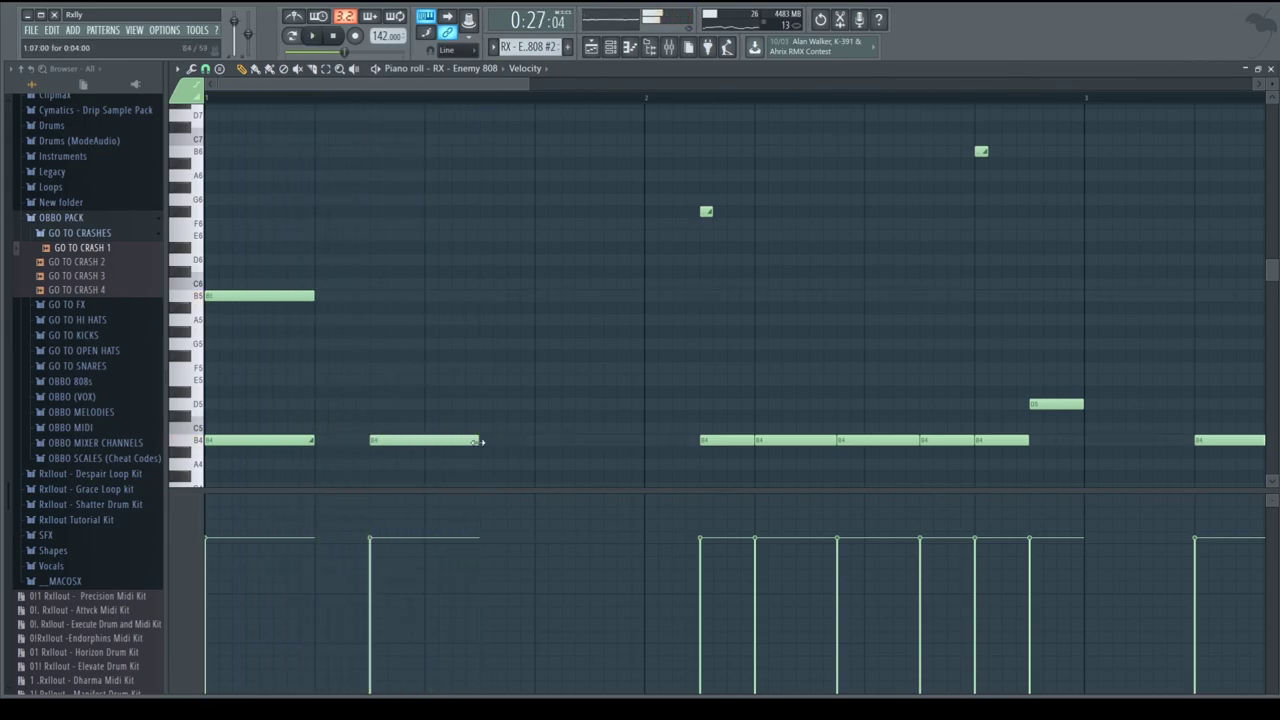
{"action": "left_click_drag", "start_coordinate": [477, 441], "coordinate": [643, 442]}
Delete the short B5 and A#5 notes in bar 4 of the 808 pattern, and return to the arrangement.
{"action": "scroll", "coordinate": [502, 370], "scroll_direction": "down", "scroll_amount": 2}
{"action": "scroll", "coordinate": [502, 370], "scroll_direction": "down", "scroll_amount": 1}
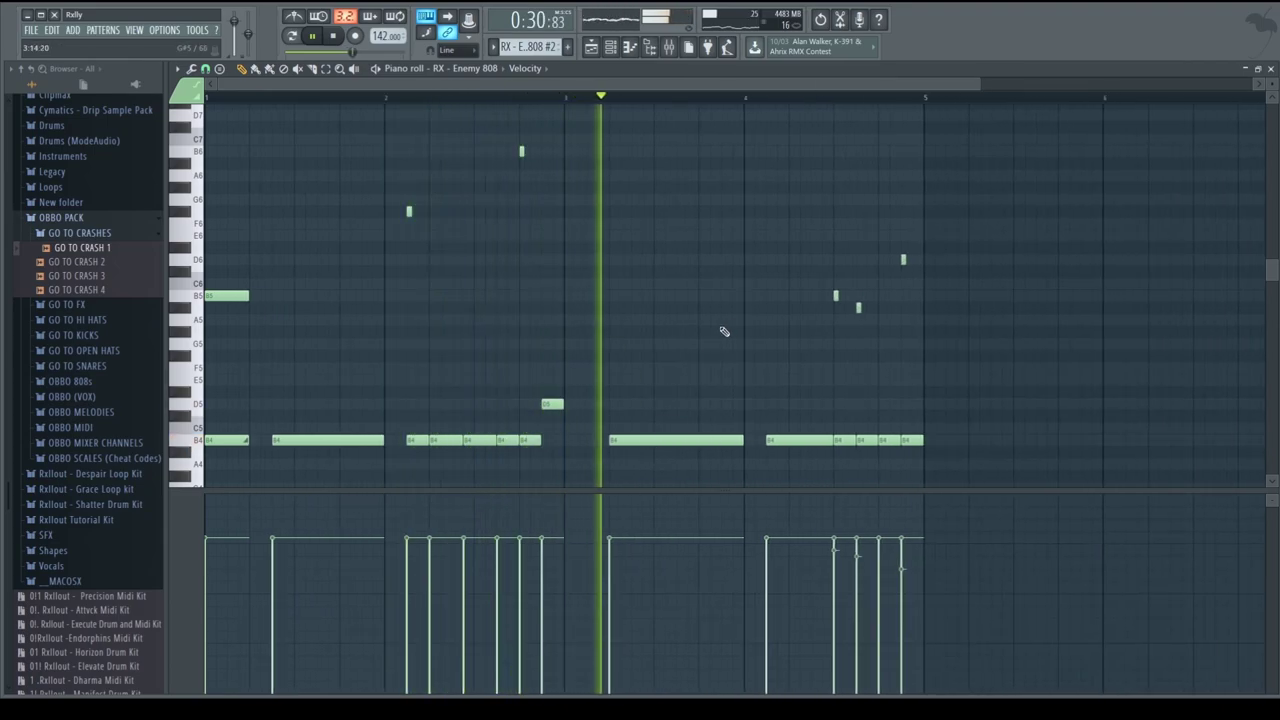
{"action": "right_click", "coordinate": [836, 295]}
{"action": "right_click", "coordinate": [858, 307]}
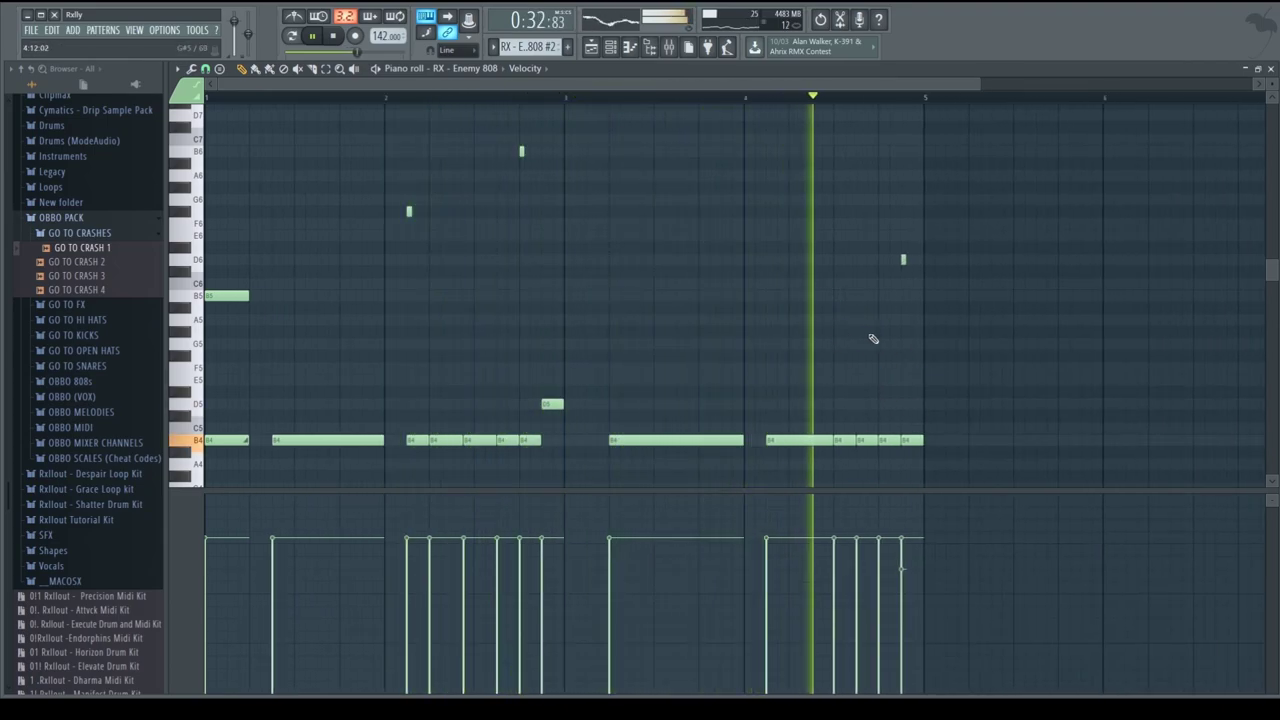
{"action": "left_click", "coordinate": [1271, 68]}
Fill the gaps on track 6 with RX - La Snare clips at bars 21 and 29.
{"action": "right_click", "coordinate": [1160, 588], "text": "ctrl"}
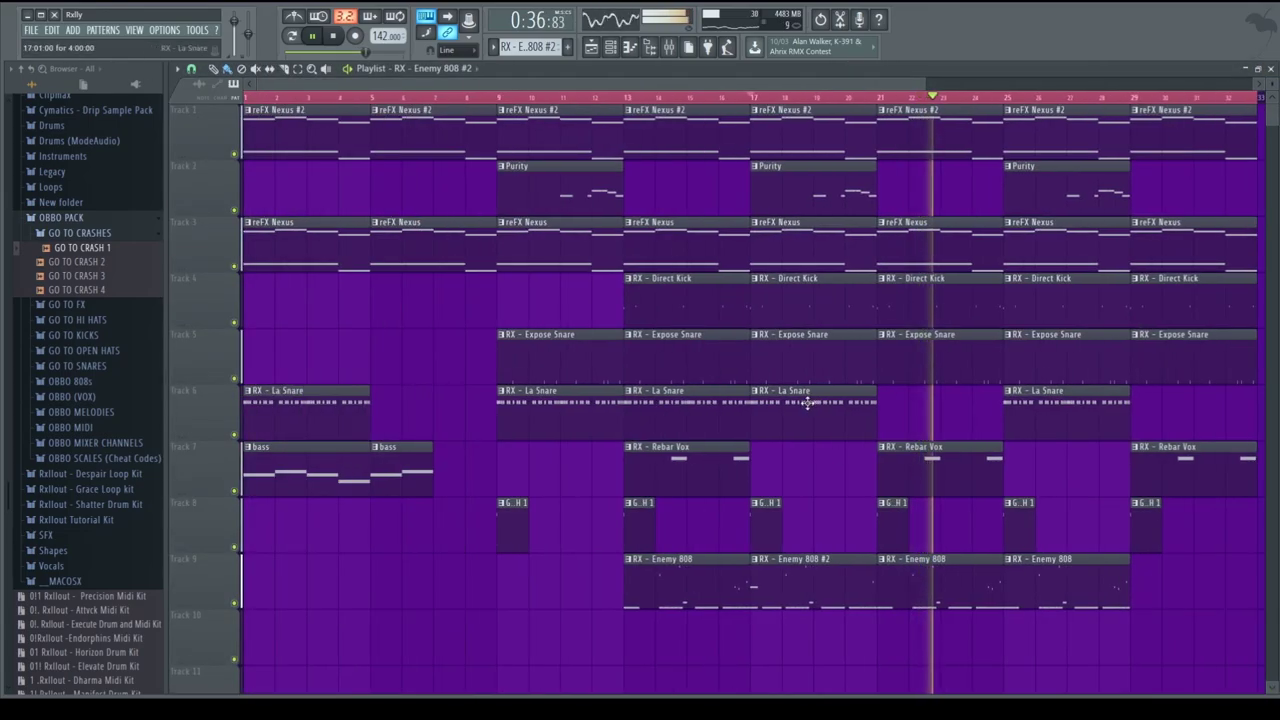
{"action": "left_click_drag", "start_coordinate": [806, 405], "coordinate": [980, 417]}
{"action": "scroll", "coordinate": [951, 457], "scroll_direction": "down", "scroll_amount": 2}
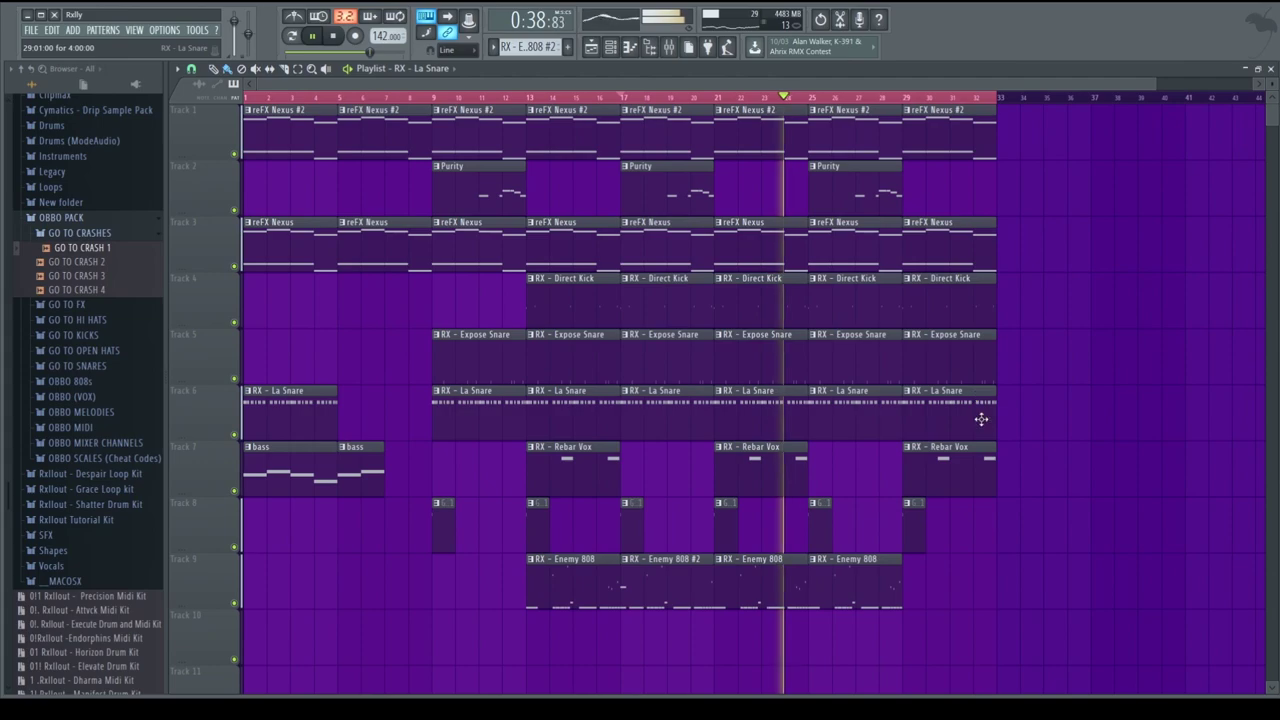
Replace the bar 25 RX - Enemy 808 clip on track 9 with a copy of RX - Enemy 808 #2, checking playback.
{"action": "right_click", "coordinate": [874, 575]}
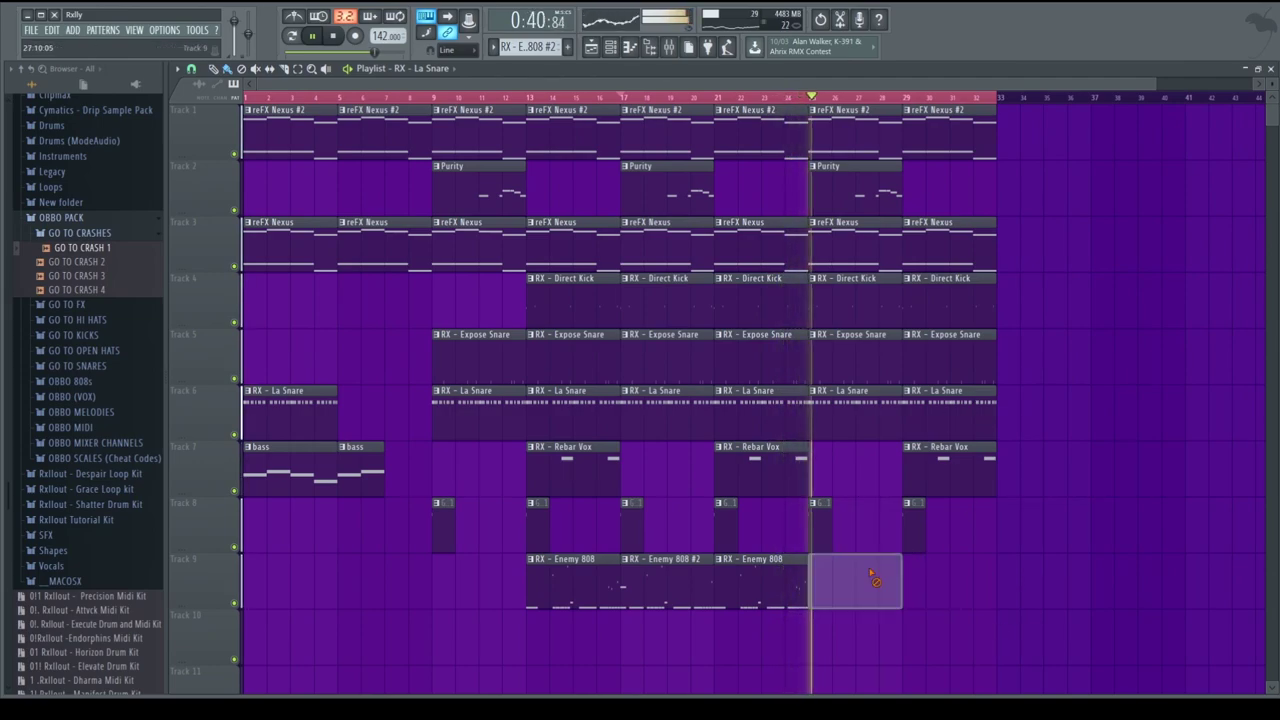
{"action": "key", "text": "space"}
{"action": "key", "text": "space"}
{"action": "left_click_drag", "start_coordinate": [646, 580], "coordinate": [846, 581], "text": "shift"}
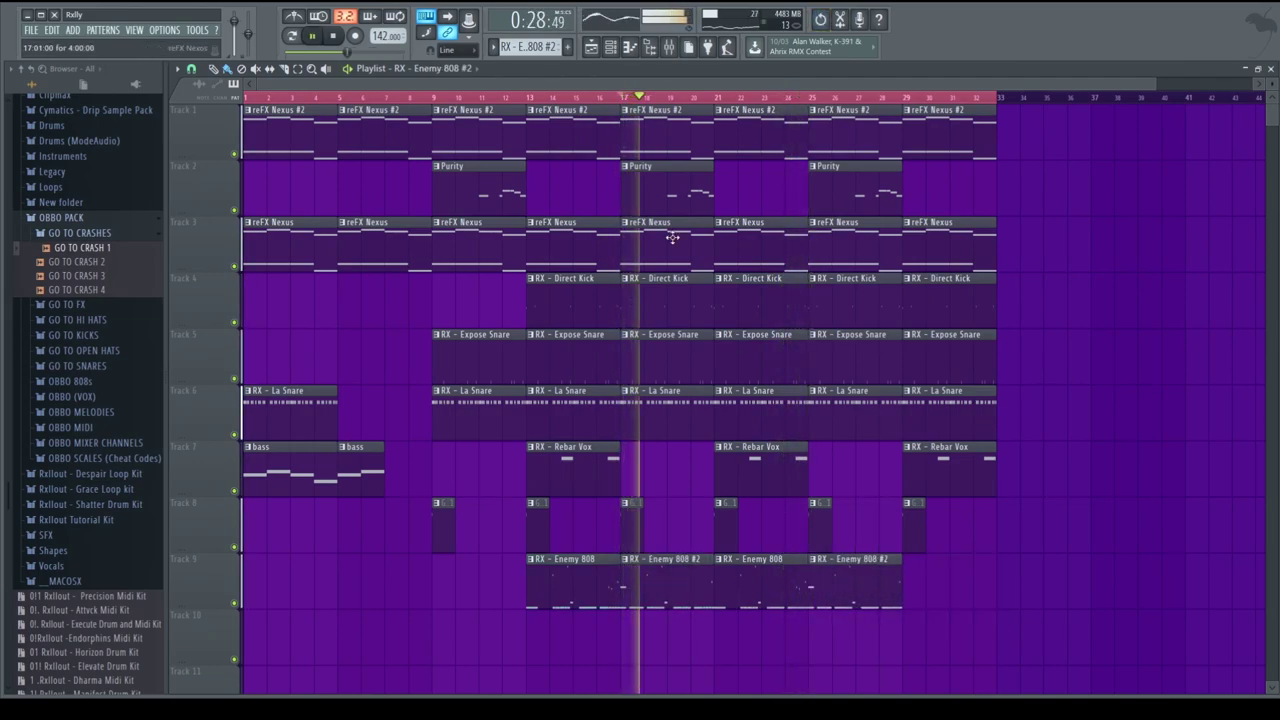
{"action": "key", "text": "space"}
Play the arrangement from bar 9 and add an RX - Enemy 808 #2 clip at bar 29 on track 9.
{"action": "scroll", "coordinate": [374, 354], "scroll_direction": "up", "scroll_amount": 2}
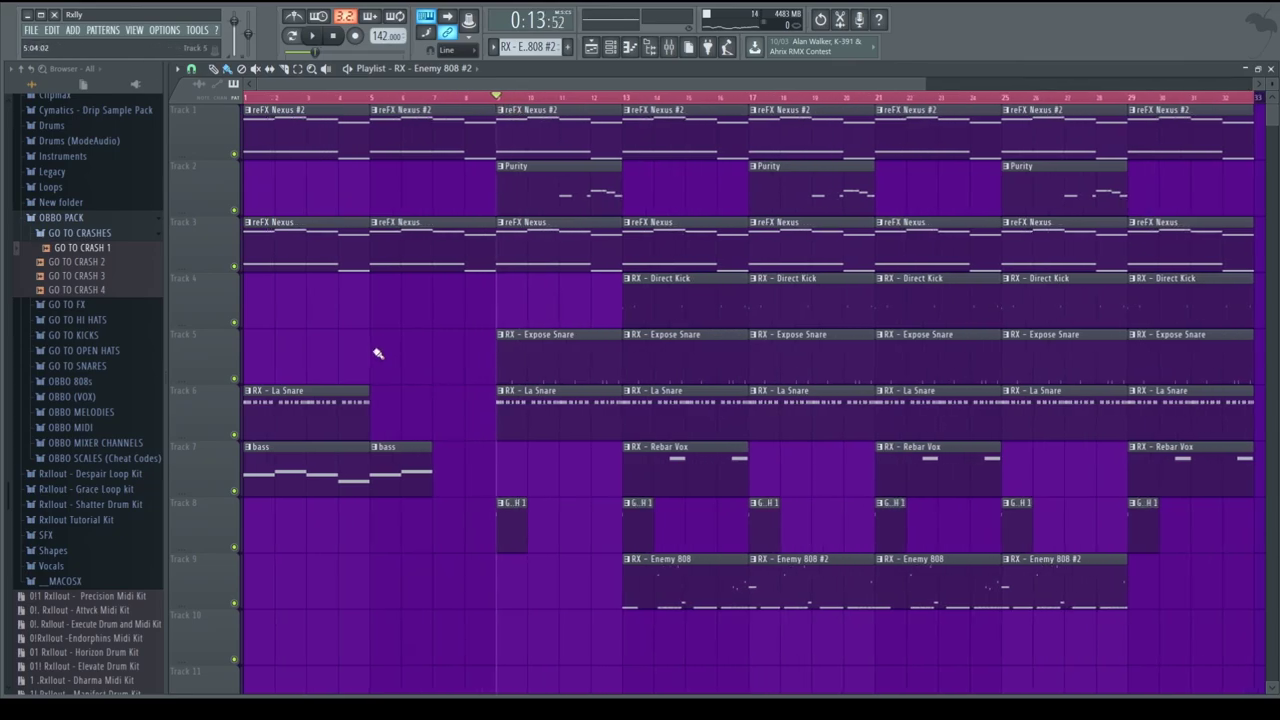
{"action": "scroll", "coordinate": [414, 394], "scroll_direction": "down", "scroll_amount": 3}
{"action": "key", "text": "space"}
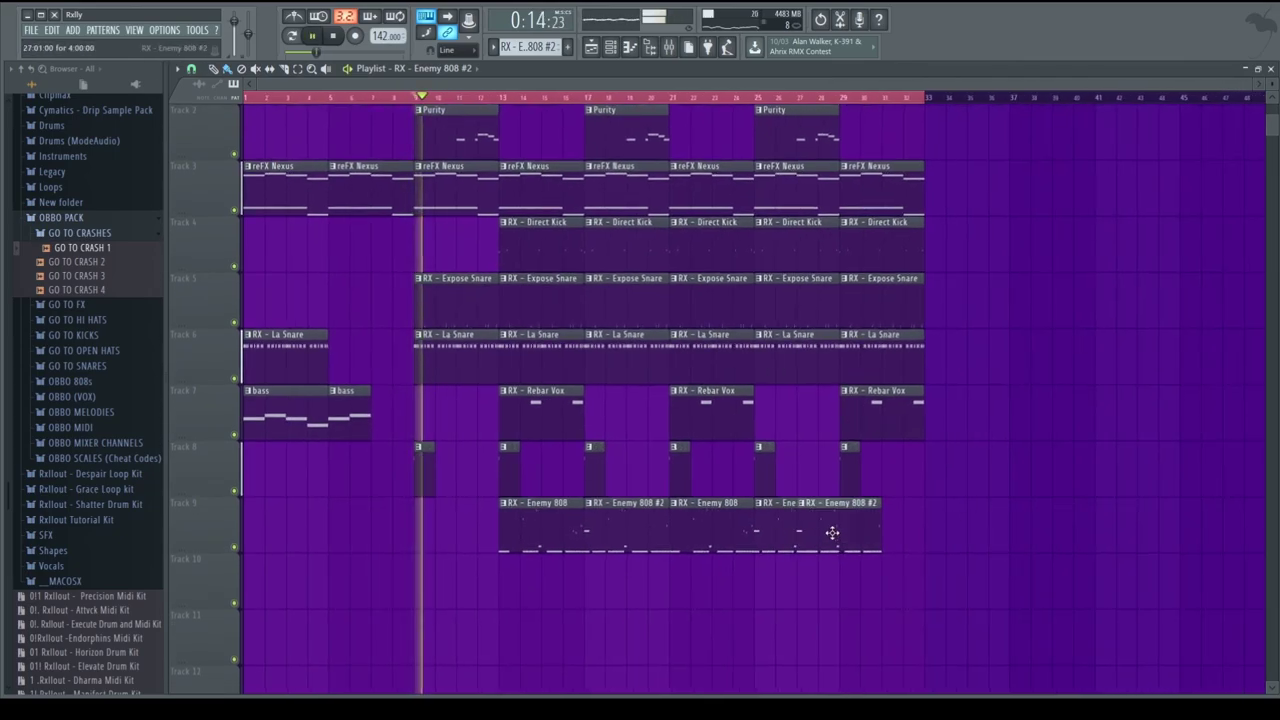
{"action": "left_click", "coordinate": [875, 528]}
Close the reFX Nexus plugin window and bring the arrangement back into view.
{"action": "left_click", "coordinate": [1271, 69]}
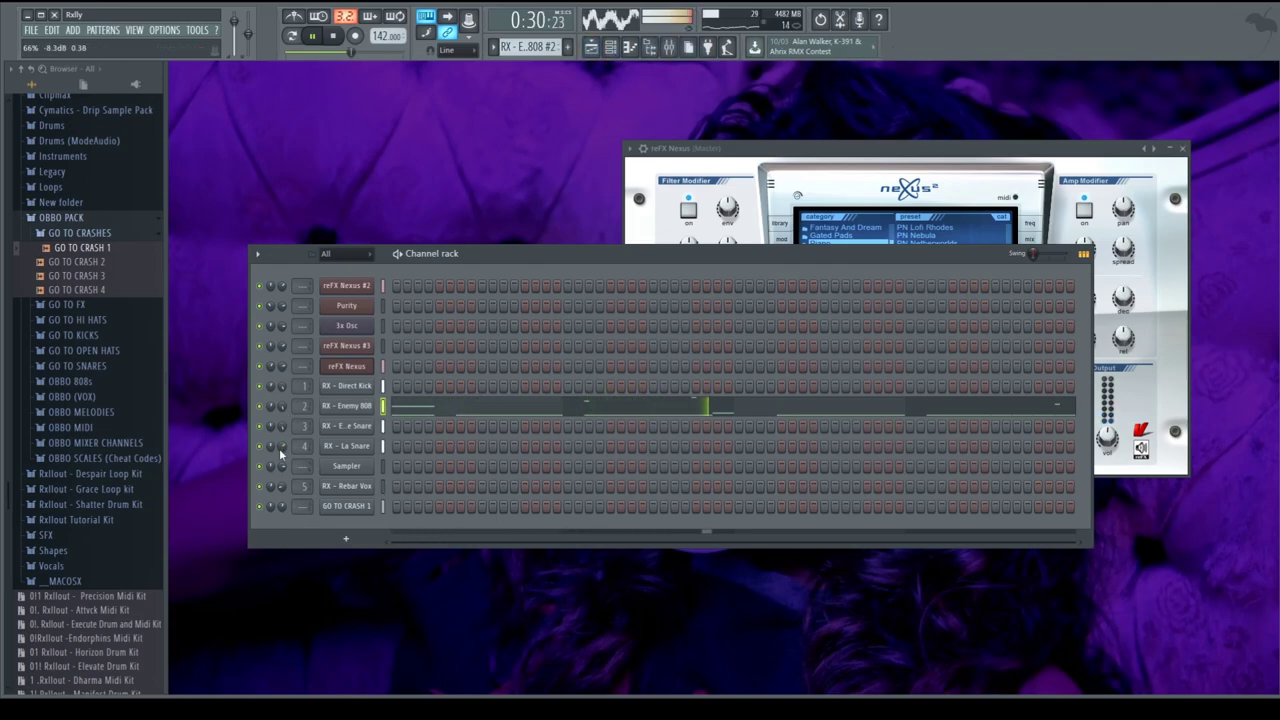
{"action": "left_click", "coordinate": [1182, 148]}
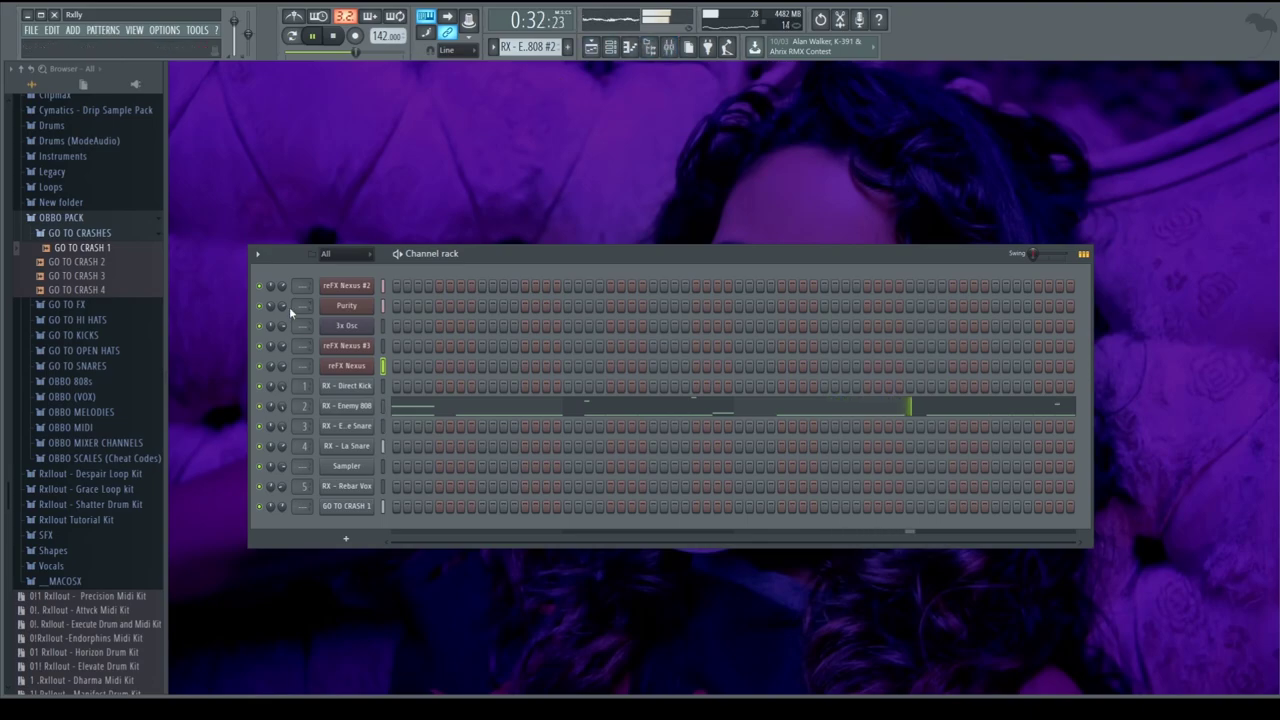
{"action": "left_click", "coordinate": [591, 48]}
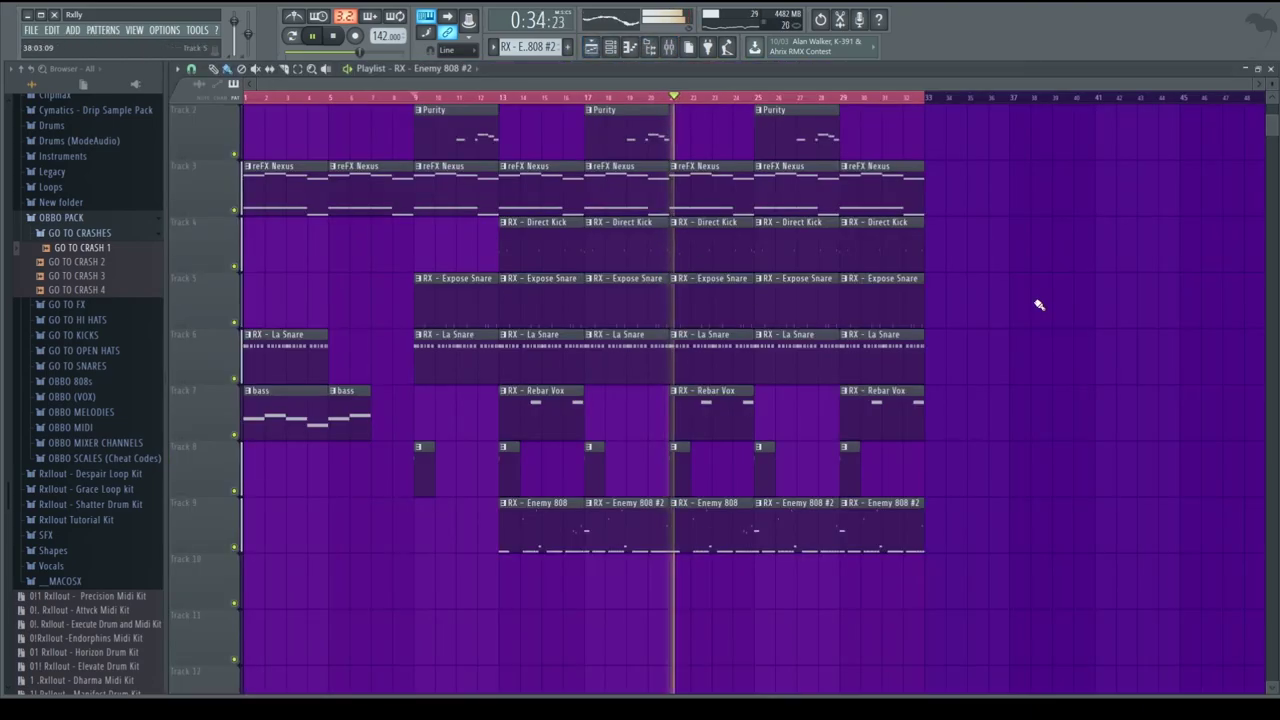
Hide the browser and channel rack, stop playback, and show the arrangement on its own.
{"action": "scroll", "coordinate": [562, 500], "scroll_direction": "up", "scroll_amount": 1}
{"action": "scroll", "coordinate": [940, 425], "scroll_direction": "up", "scroll_amount": 2}
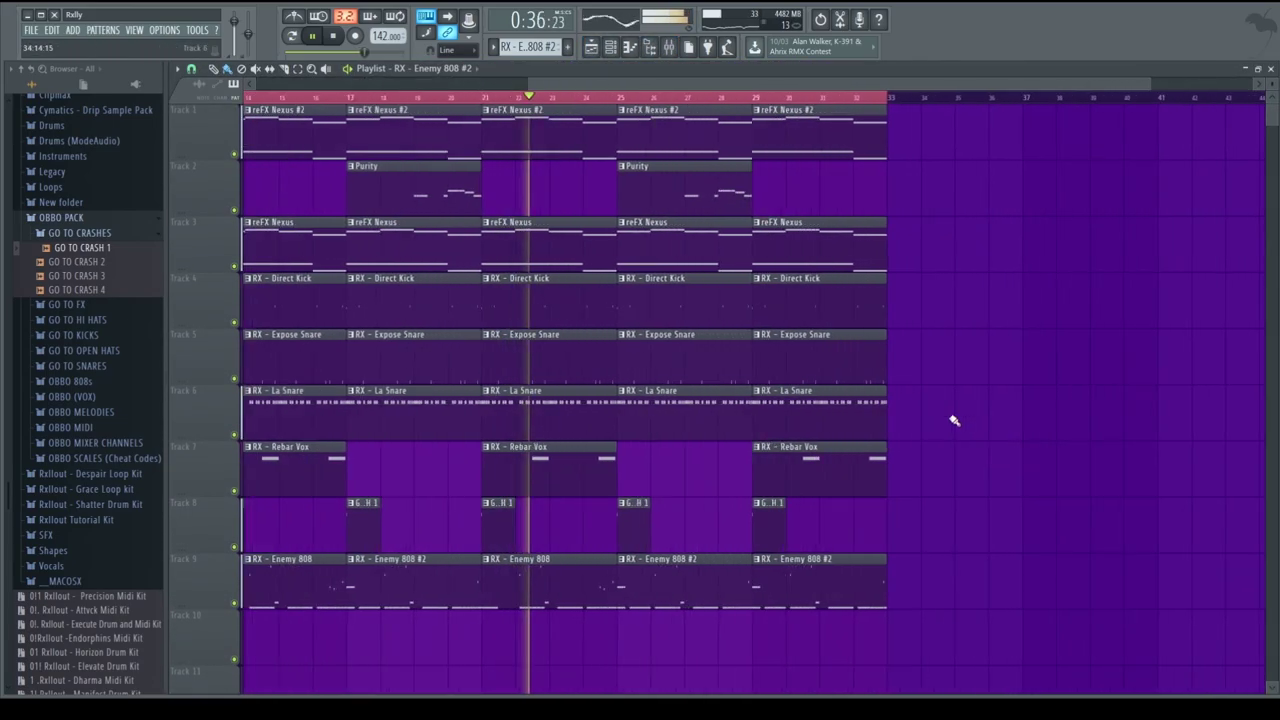
{"action": "scroll", "coordinate": [880, 361], "scroll_direction": "down", "scroll_amount": 3}
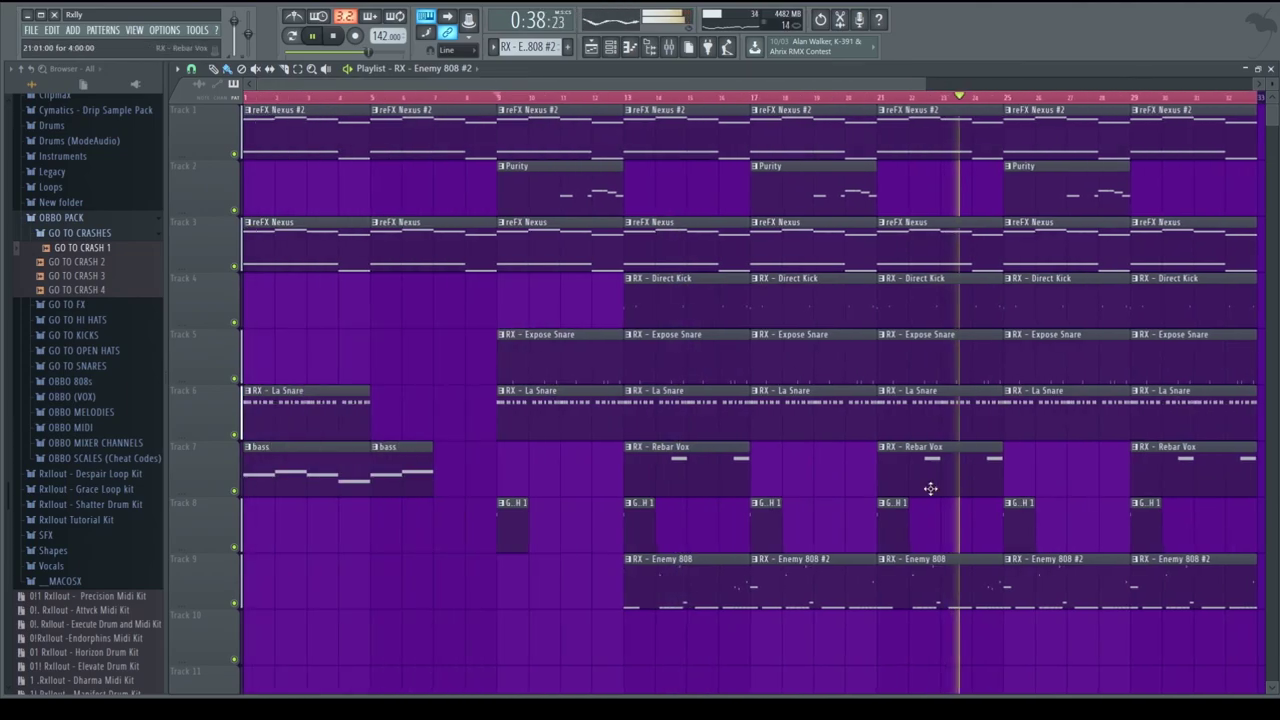
{"action": "left_click", "coordinate": [1271, 69]}
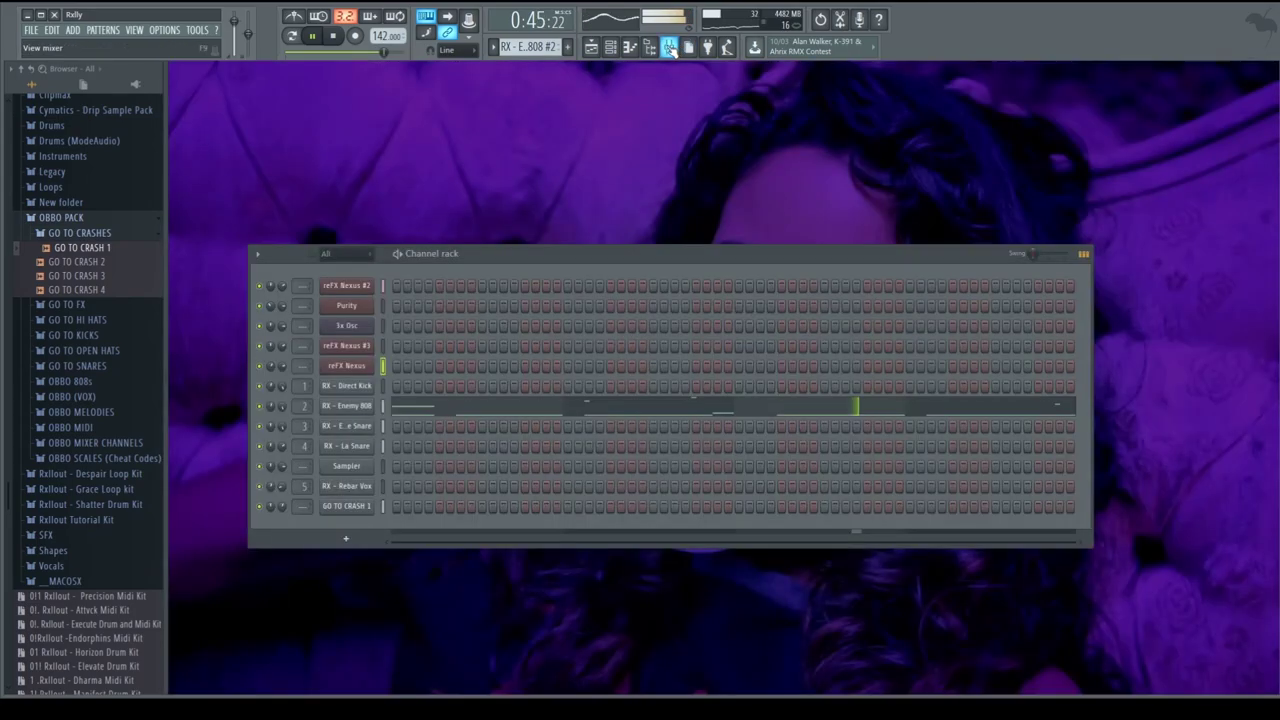
{"action": "left_click", "coordinate": [687, 50]}
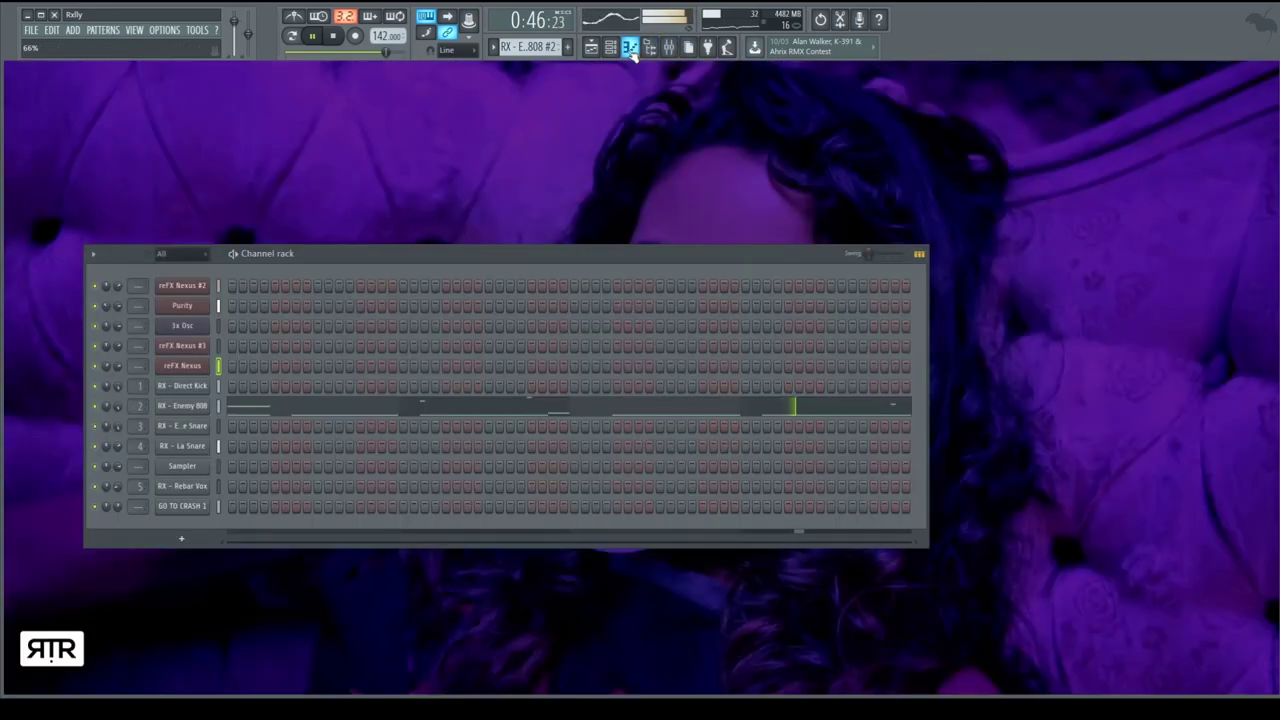
{"action": "left_click", "coordinate": [617, 50]}
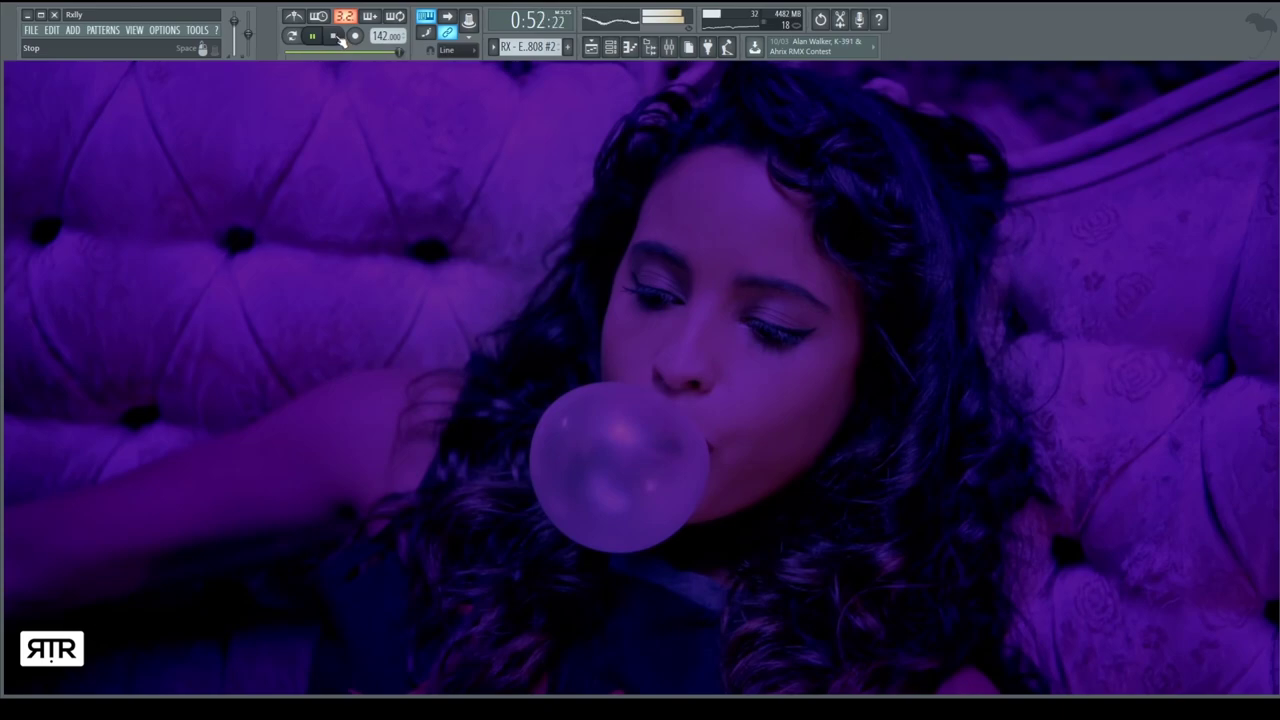
{"action": "key", "text": "F5"}
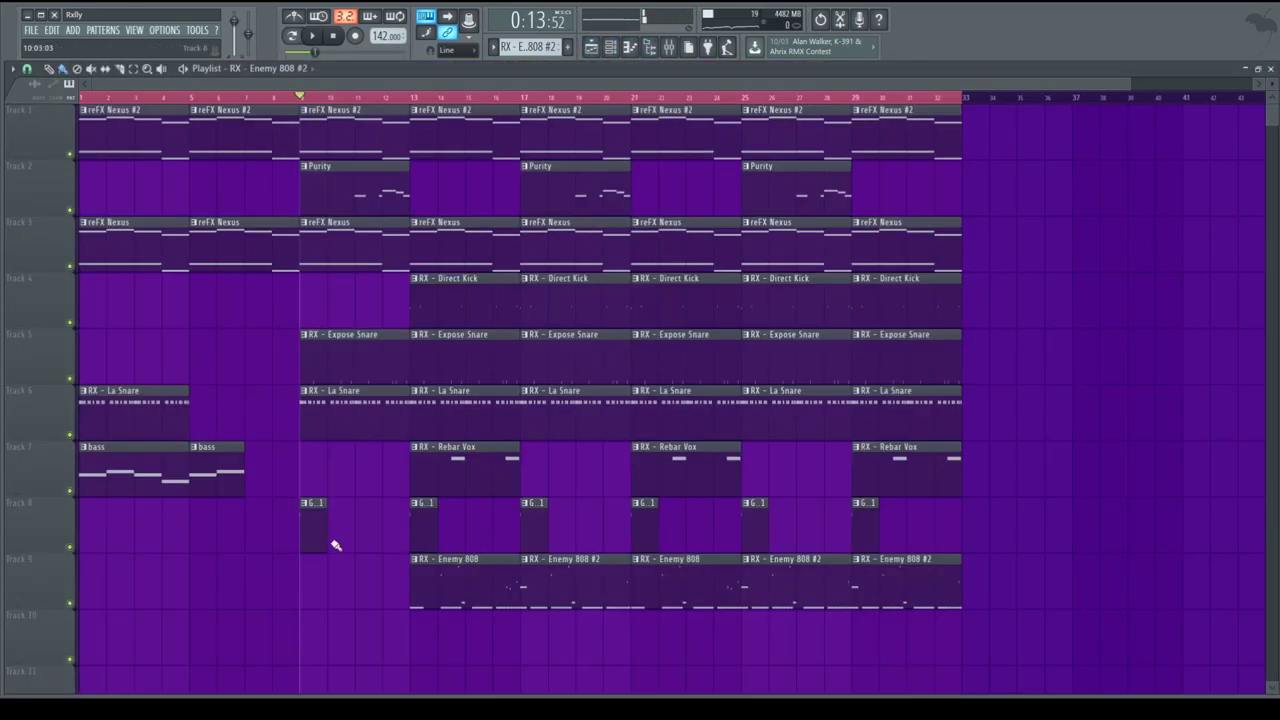
Open the GO TO CRASH 1 pattern's notes and its channel sampler settings for inspection.
{"action": "double_click", "coordinate": [330, 538]}
{"action": "left_click", "coordinate": [1272, 68]}
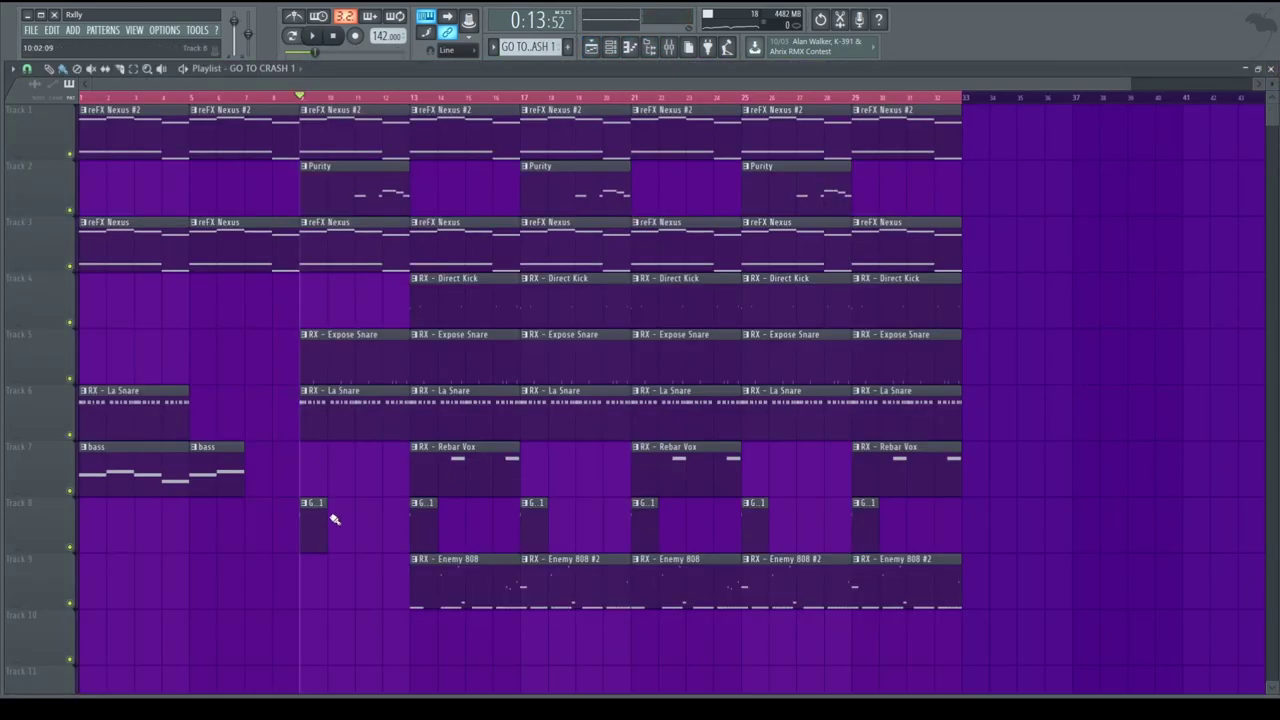
{"action": "left_click", "coordinate": [612, 48]}
{"action": "key", "text": "F6"}
{"action": "left_click", "coordinate": [186, 507]}
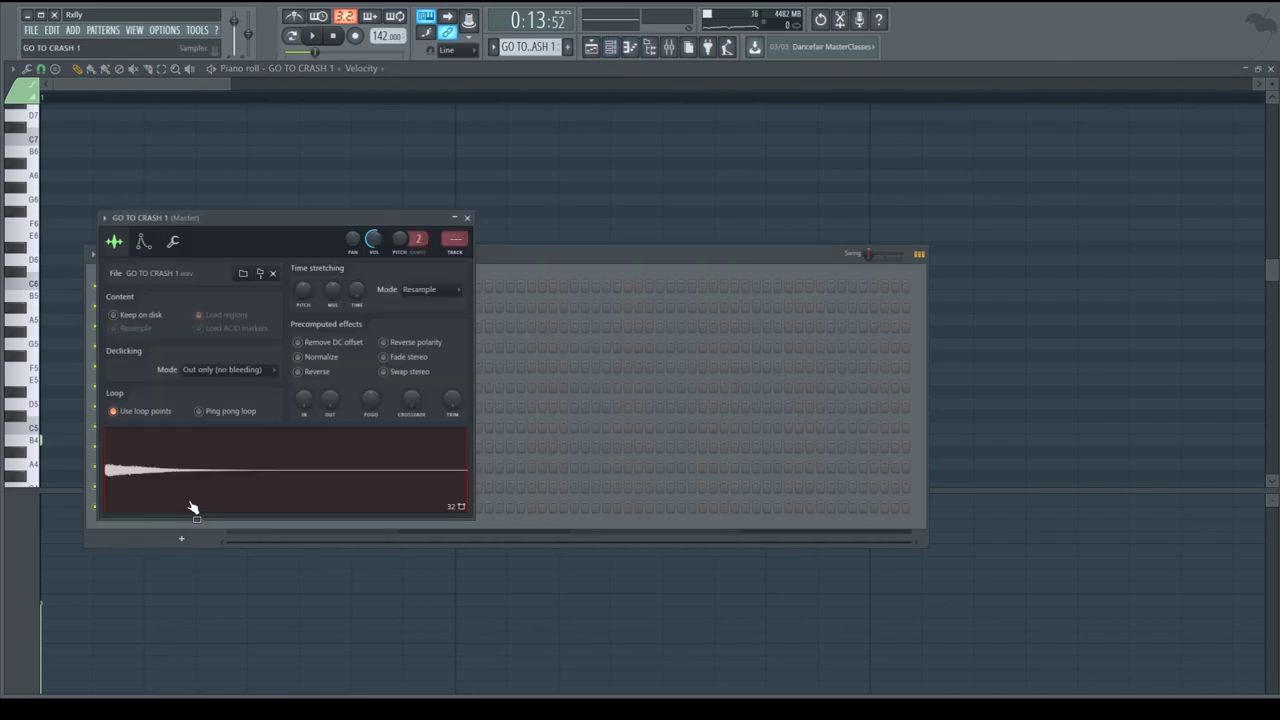
Delete the stray F6 note from the GO TO CRASH 1 piano roll, and close the piano roll and sampler windows.
{"action": "left_click", "coordinate": [500, 224]}
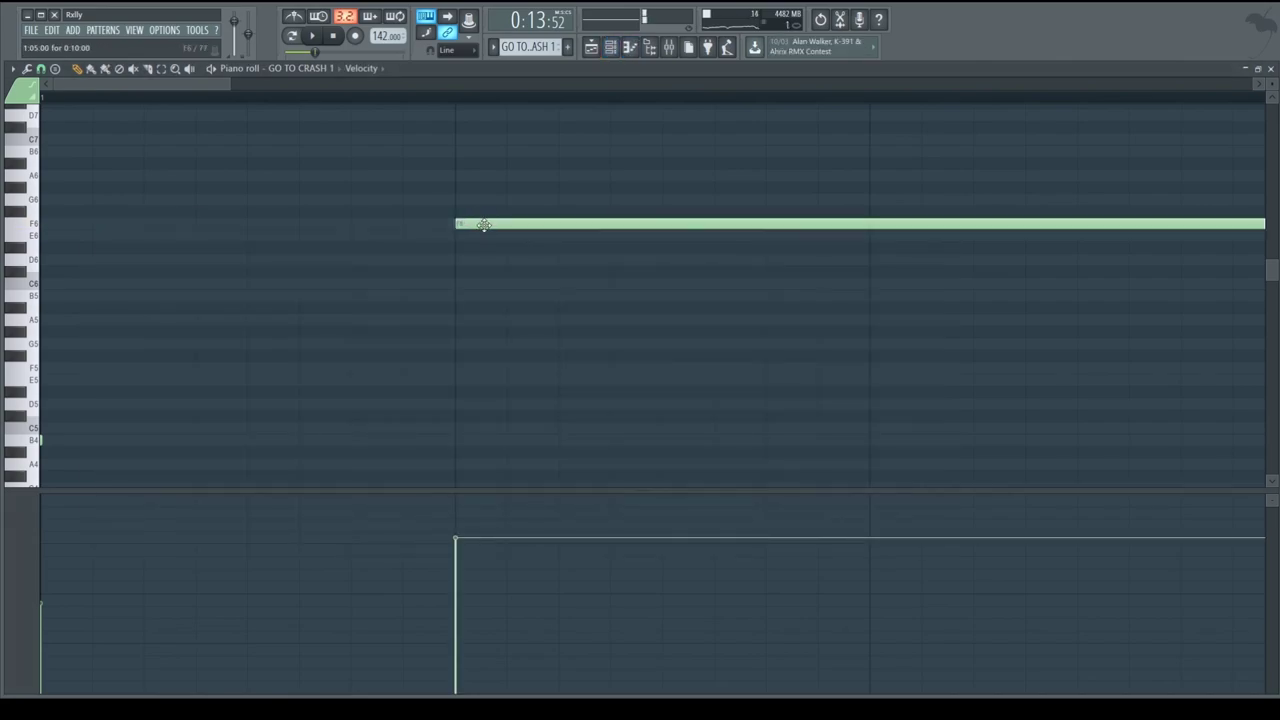
{"action": "right_click", "coordinate": [484, 223]}
{"action": "left_click", "coordinate": [1270, 69]}
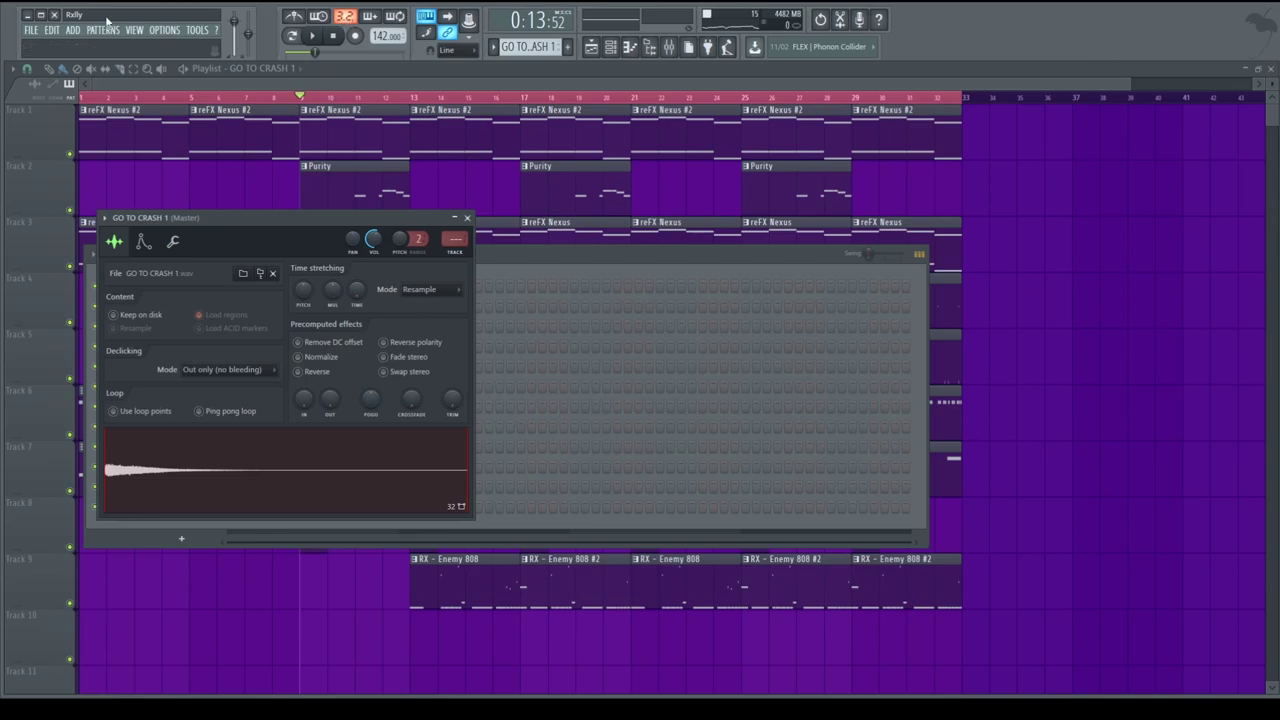
{"action": "right_click", "coordinate": [1043, 249]}
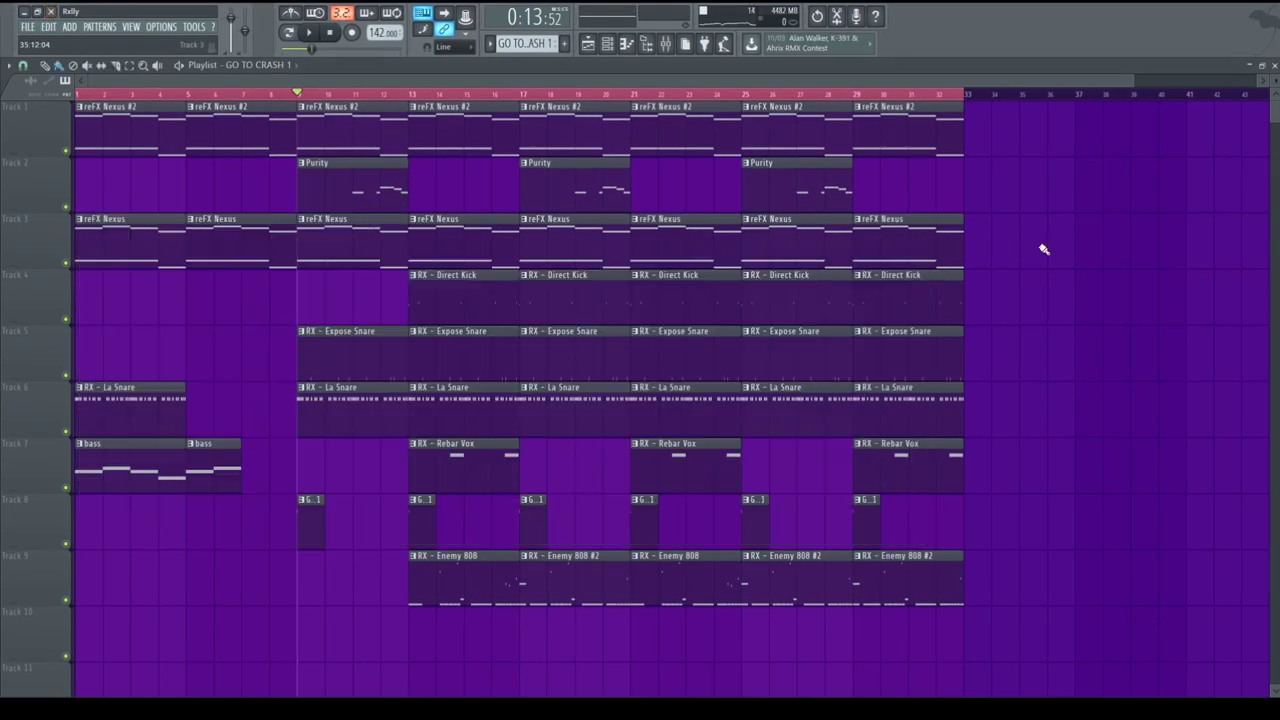
Play the arrangement from bar 25 to check the final eight bars, and stop playback.
{"action": "scroll", "coordinate": [391, 526], "scroll_direction": "up", "scroll_amount": 3}
{"action": "scroll", "coordinate": [420, 162], "scroll_direction": "down", "scroll_amount": 3}
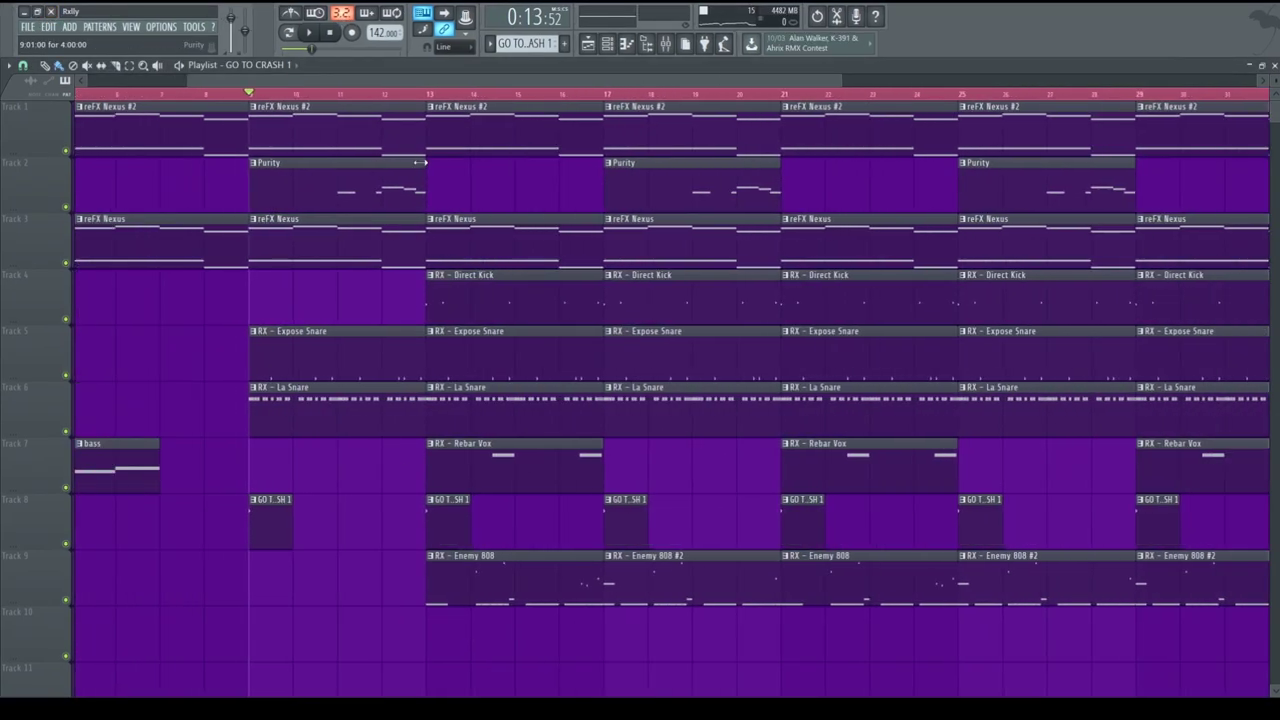
{"action": "scroll", "coordinate": [477, 148], "scroll_direction": "down", "scroll_amount": 3}
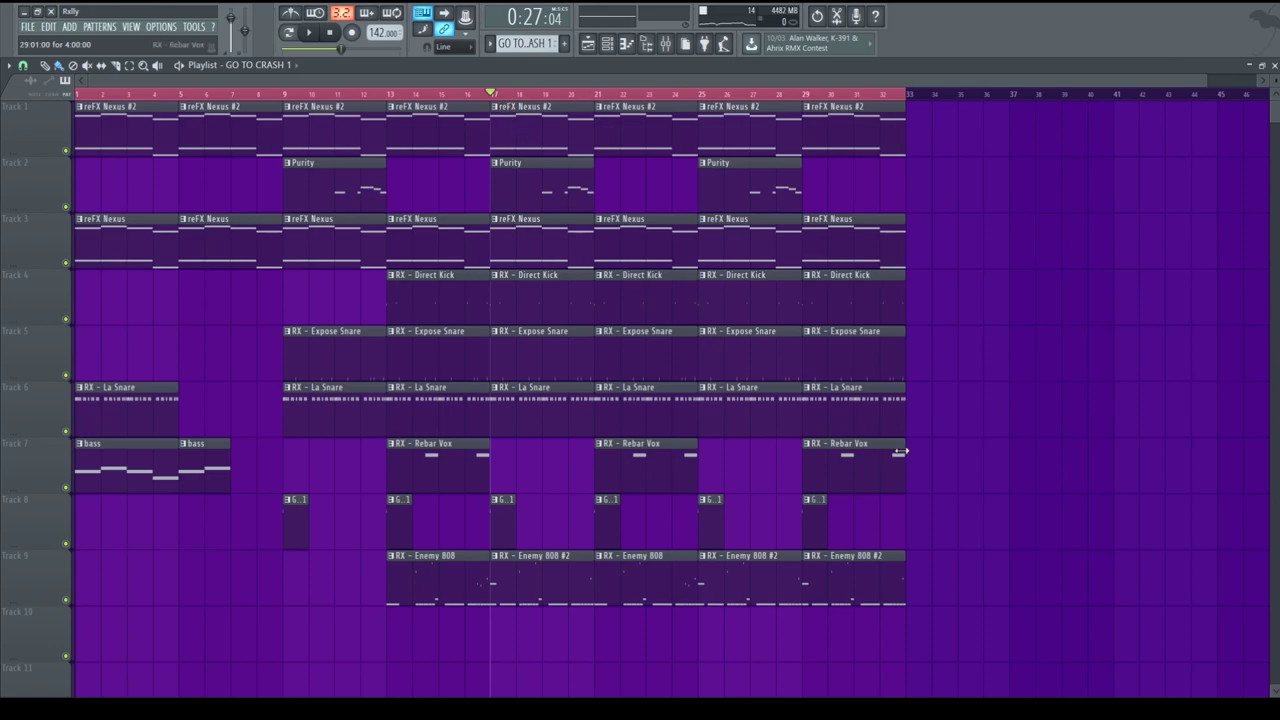
{"action": "scroll", "coordinate": [909, 406], "scroll_direction": "down", "scroll_amount": 1}
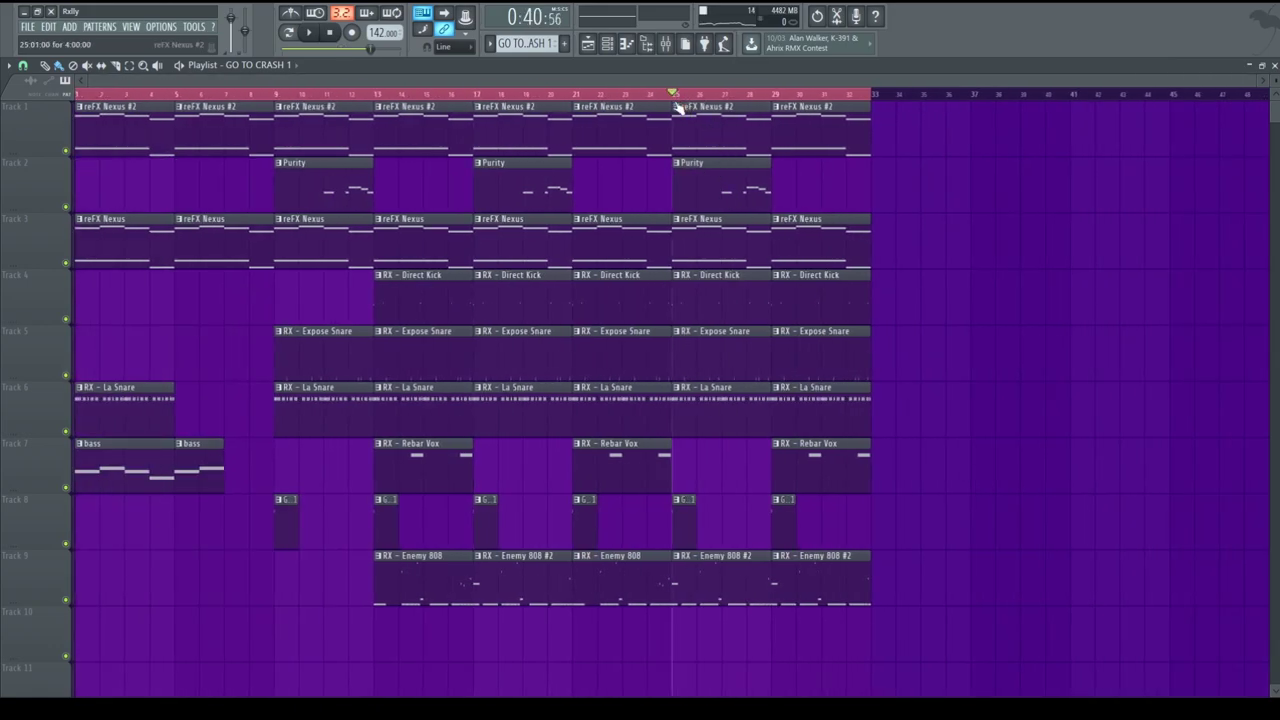
{"action": "key", "text": "space"}
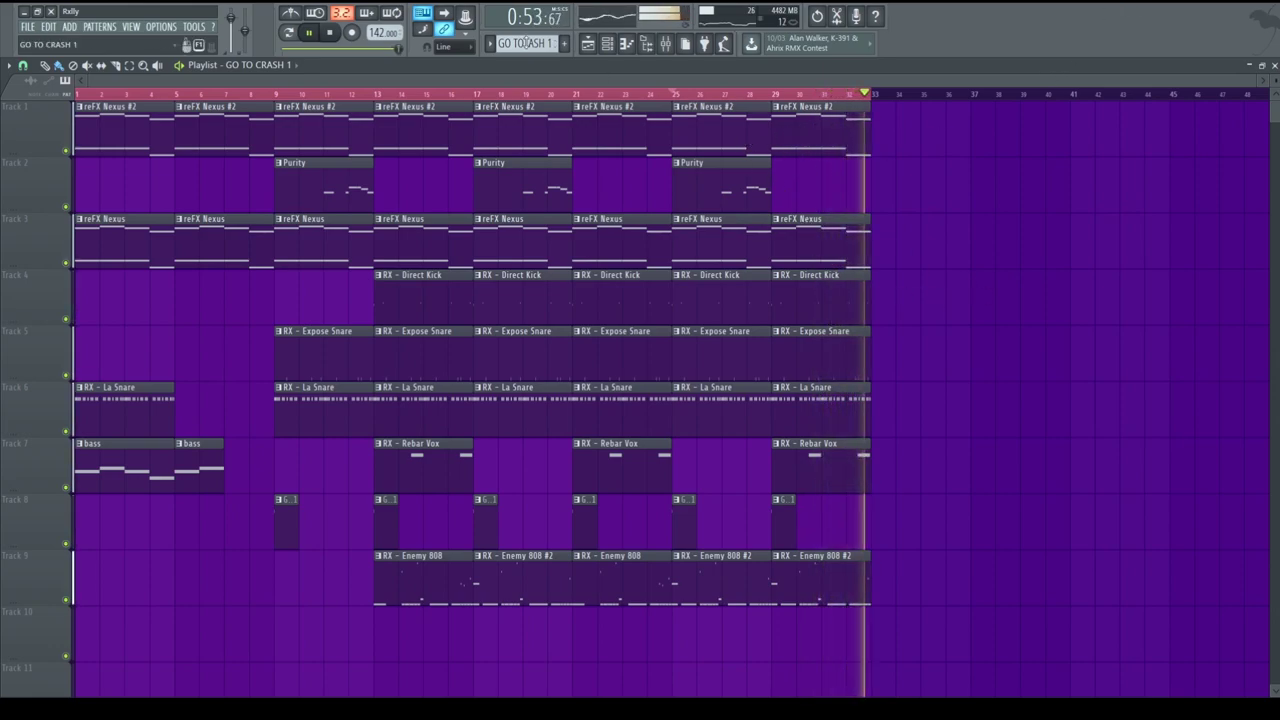
{"action": "left_click", "coordinate": [346, 31]}
{"action": "left_click", "coordinate": [348, 31]}
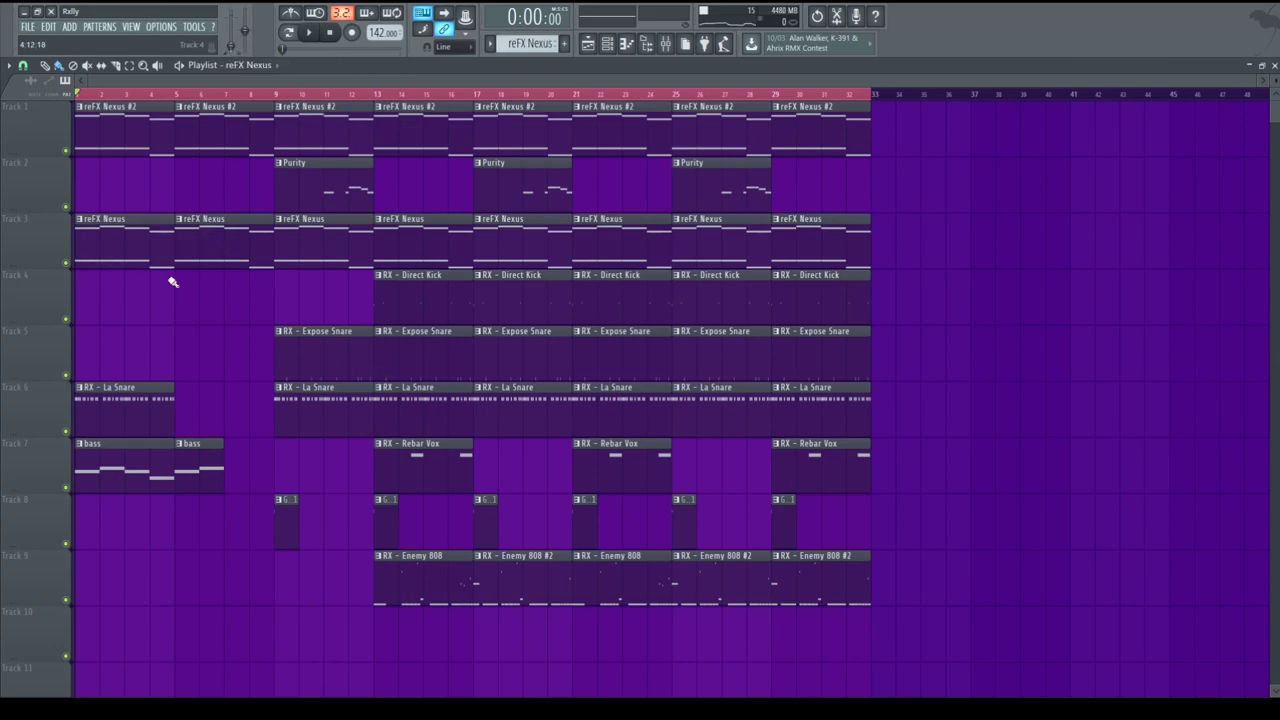
Inspect the notes of the reFX Nexus pattern in the piano roll, and return to the arrangement.
{"action": "double_click", "coordinate": [150, 245]}
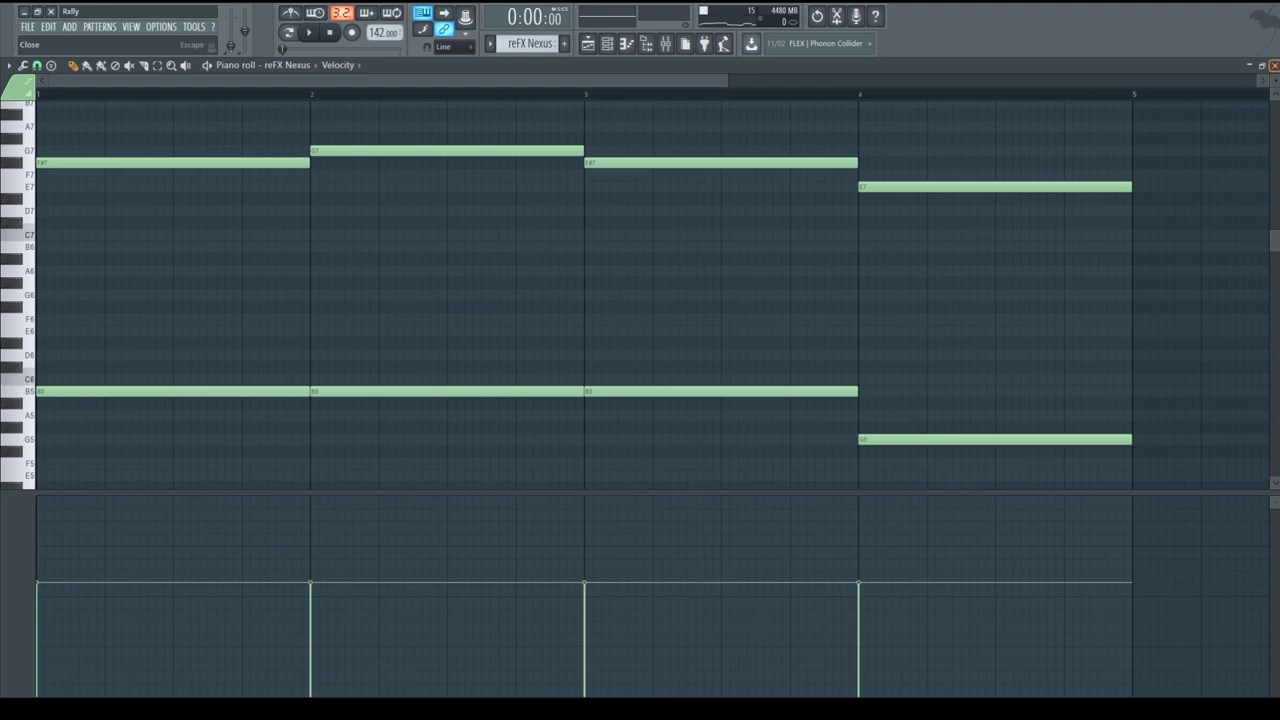
{"action": "left_click", "coordinate": [1274, 65]}
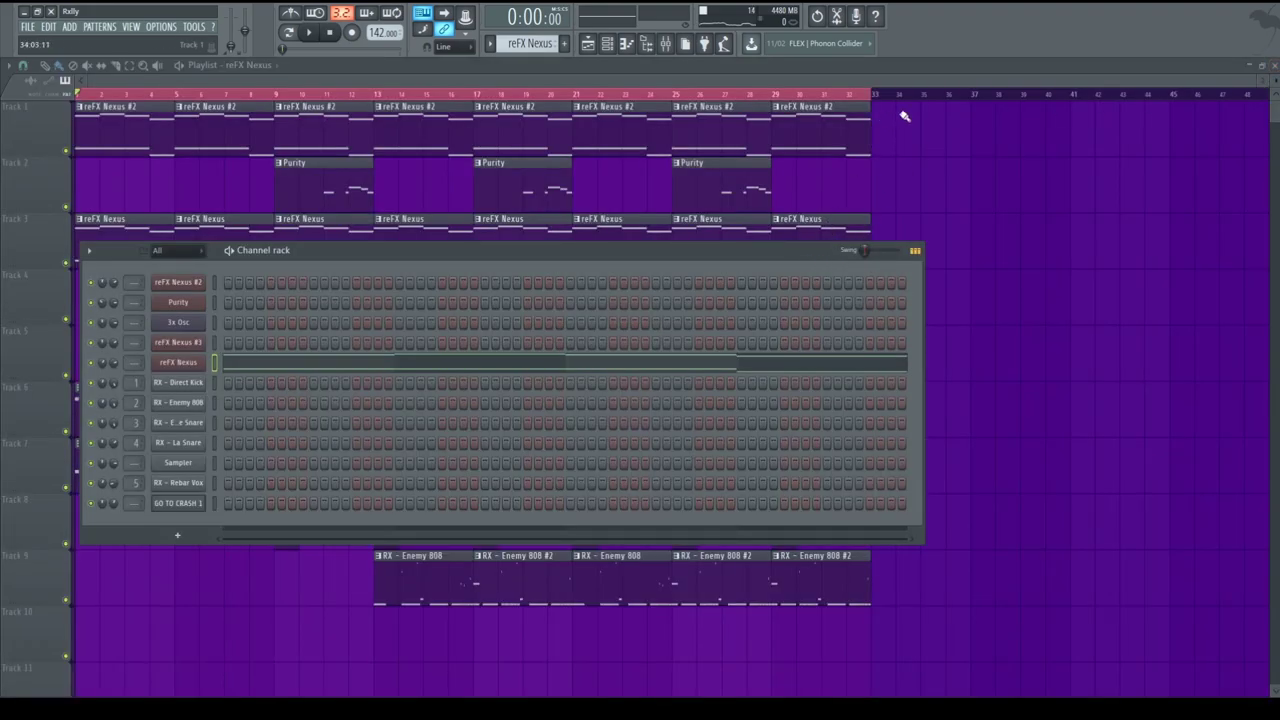
{"action": "key", "text": "F6"}
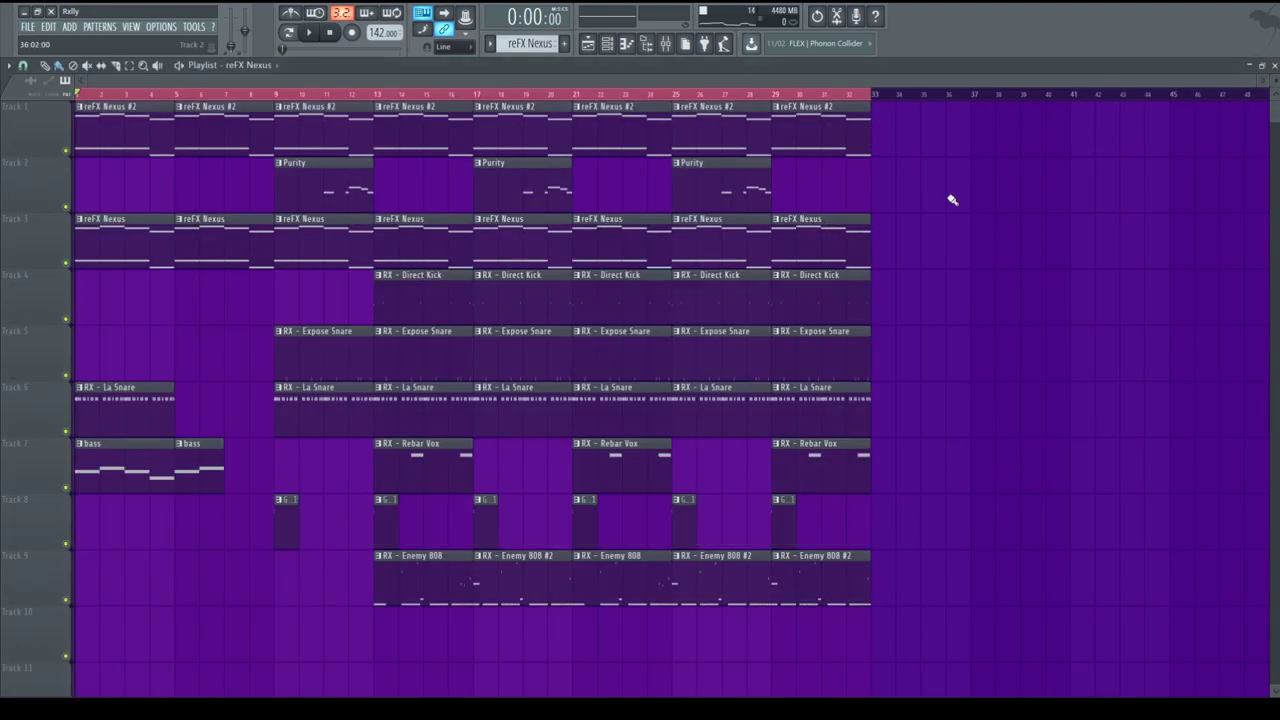